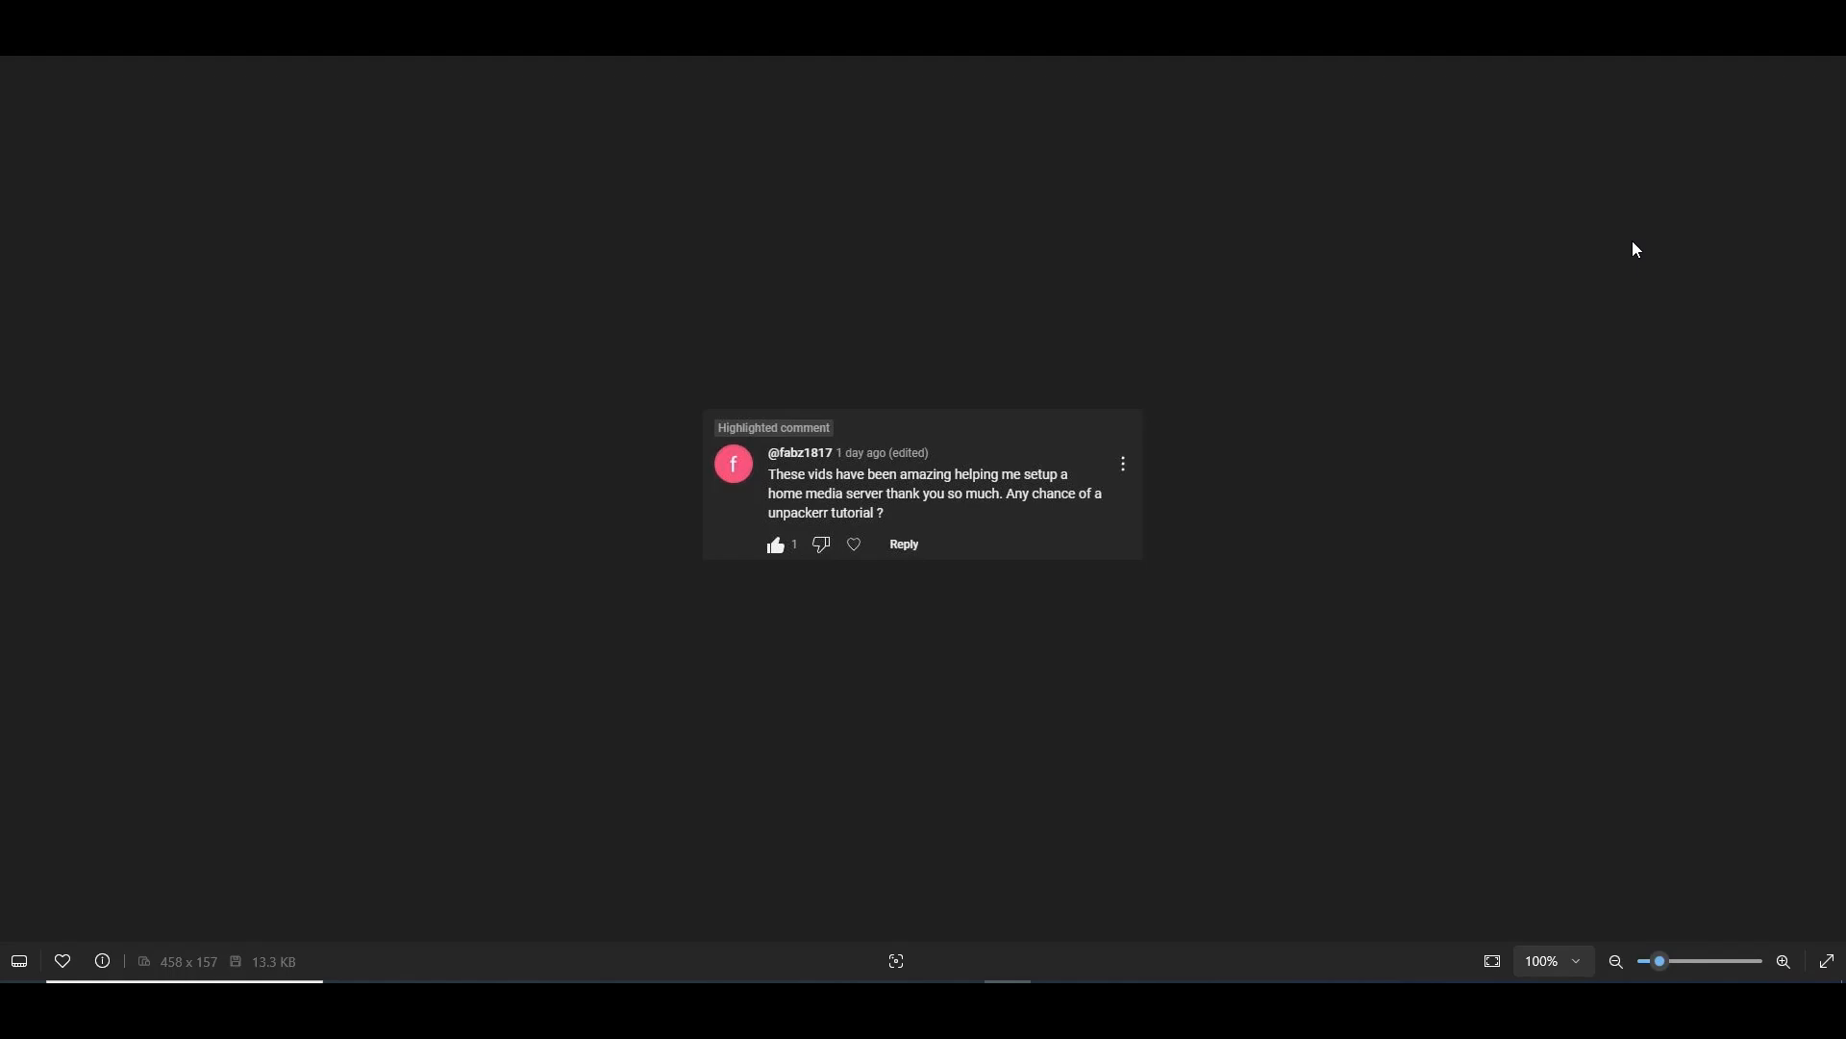
Zoom in on the screenshot of the viewer comment requesting an Unpackerr tutorial
scroll(1289, 450, up, 4)
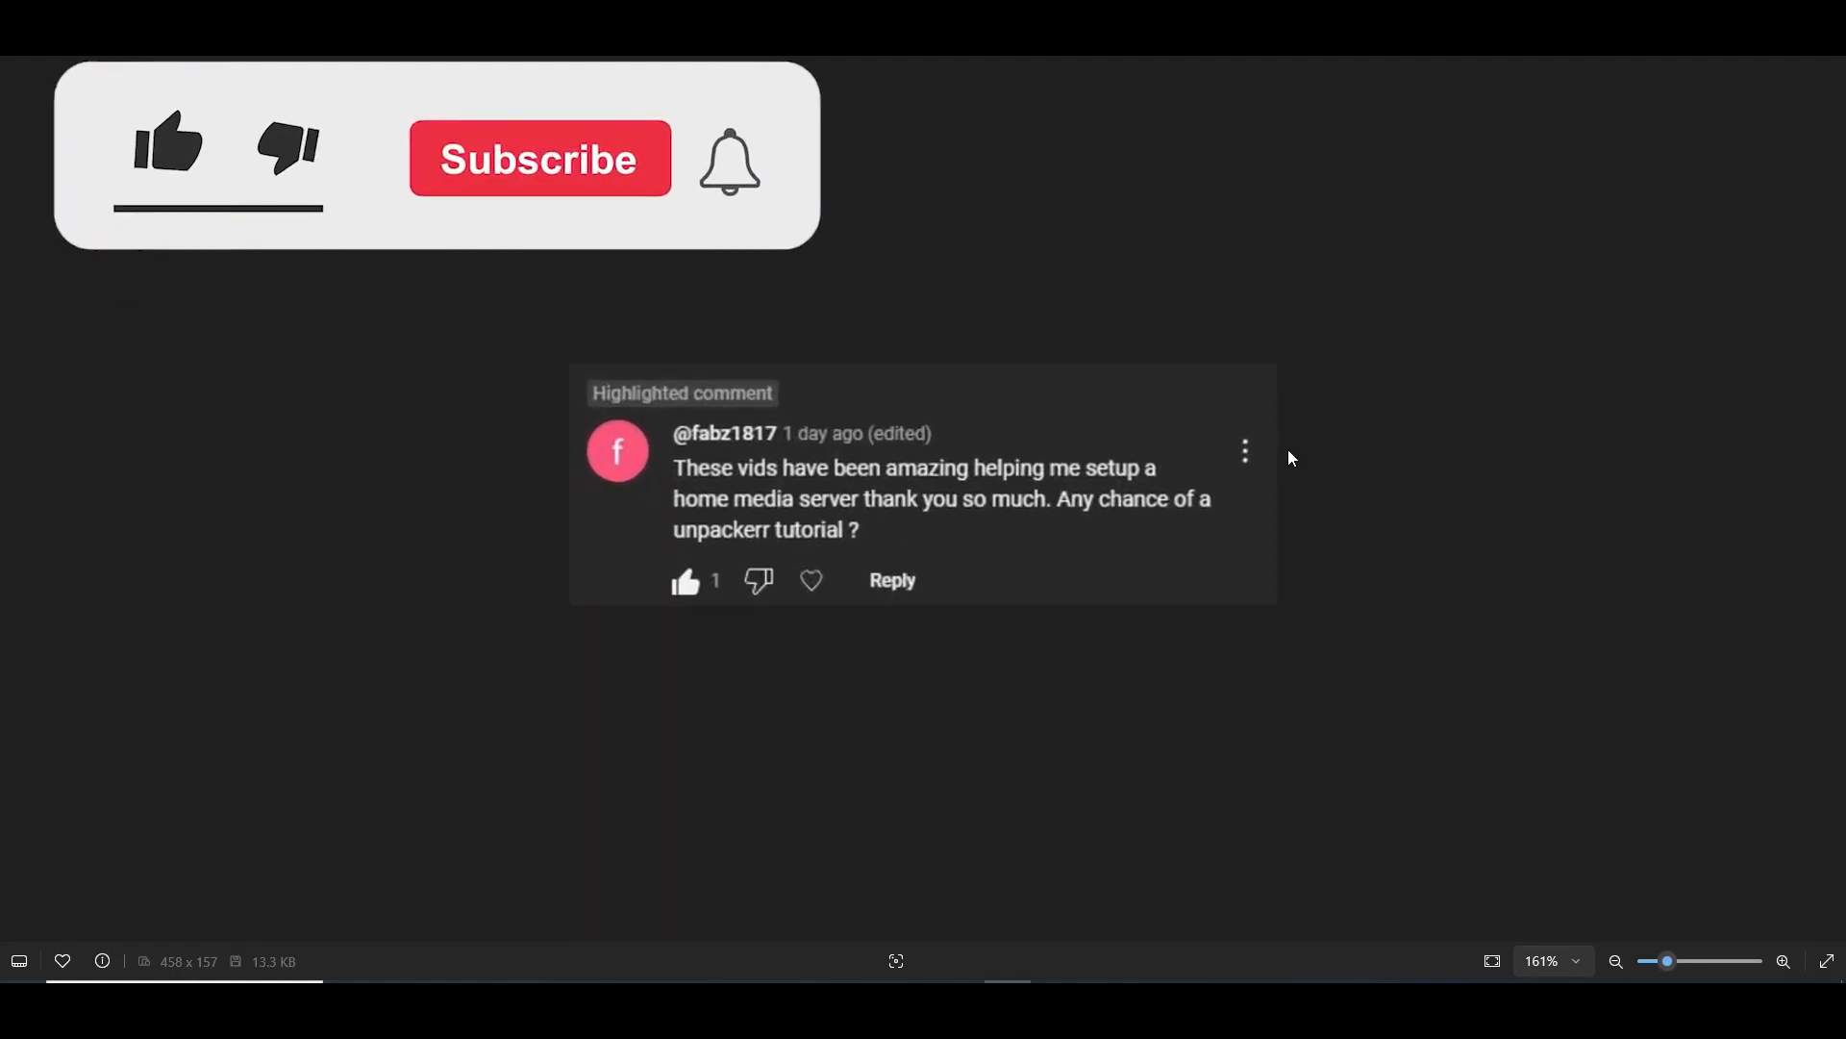
scroll(1207, 500, up, 1)
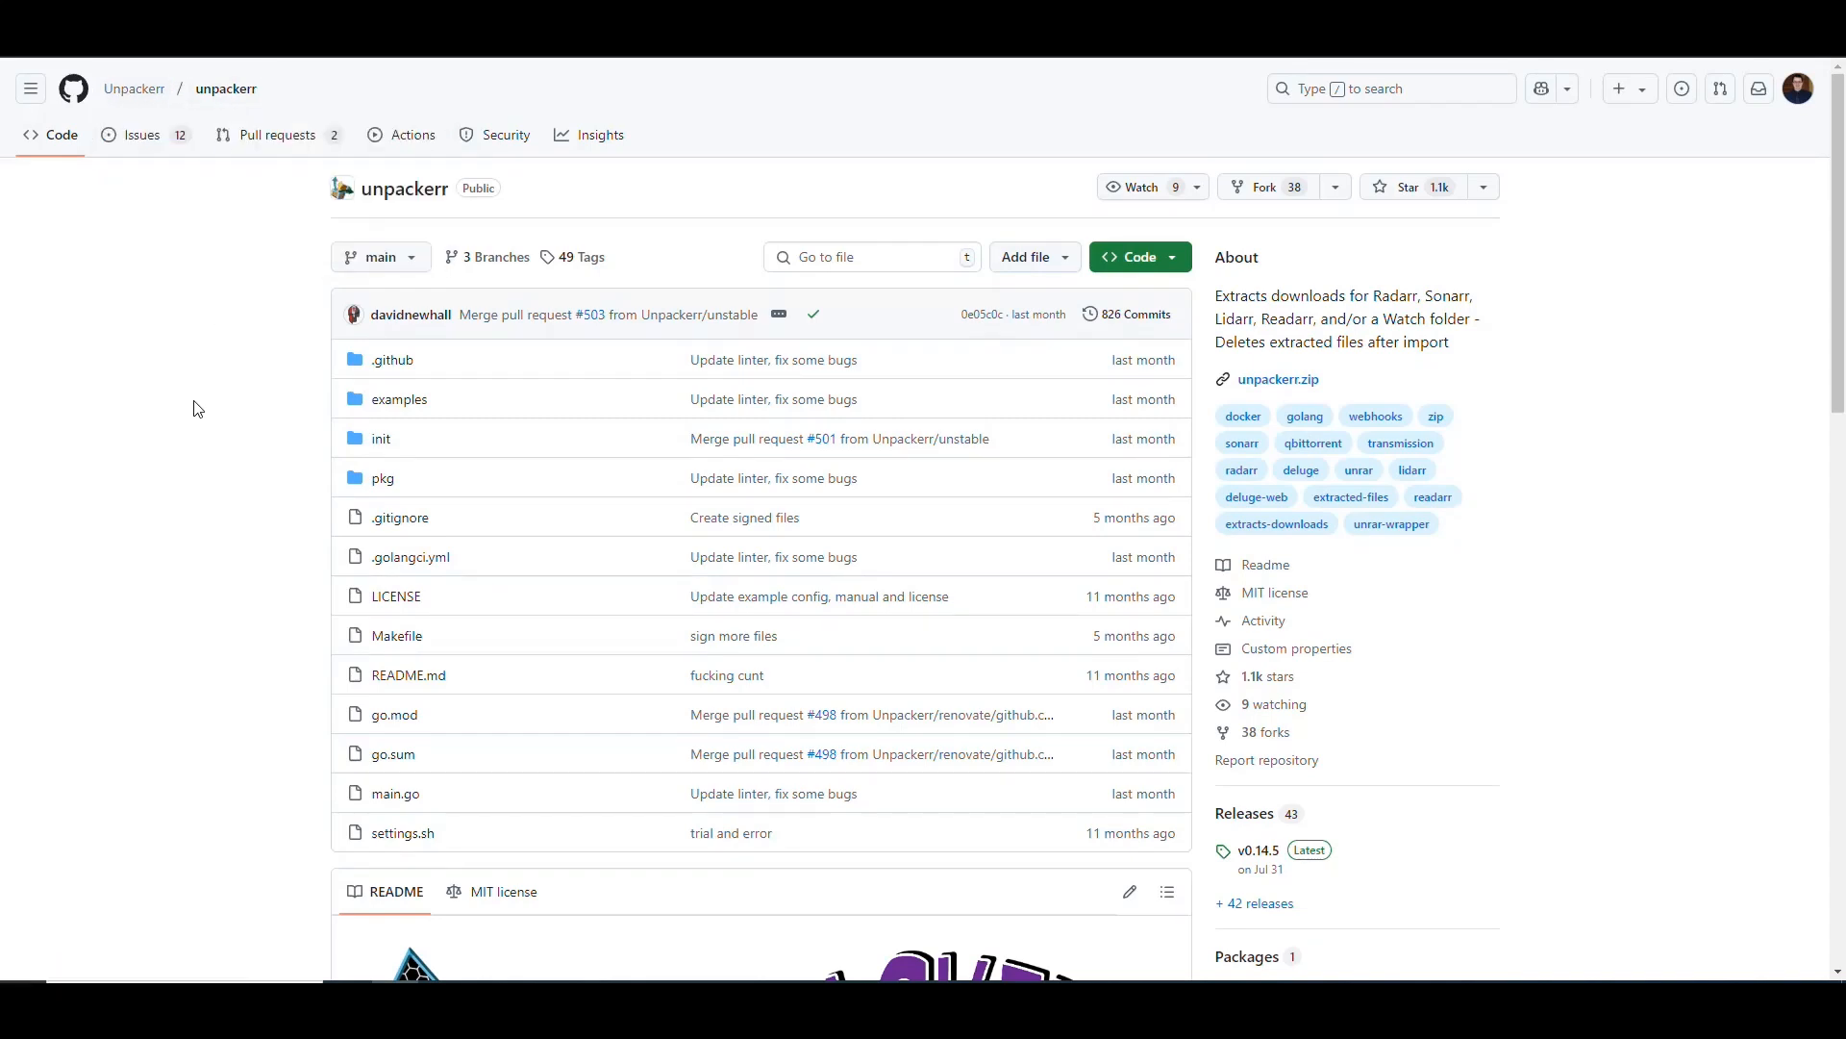
Highlight the repository's About description, then move down to the README
drag(1216, 255, 1241, 346)
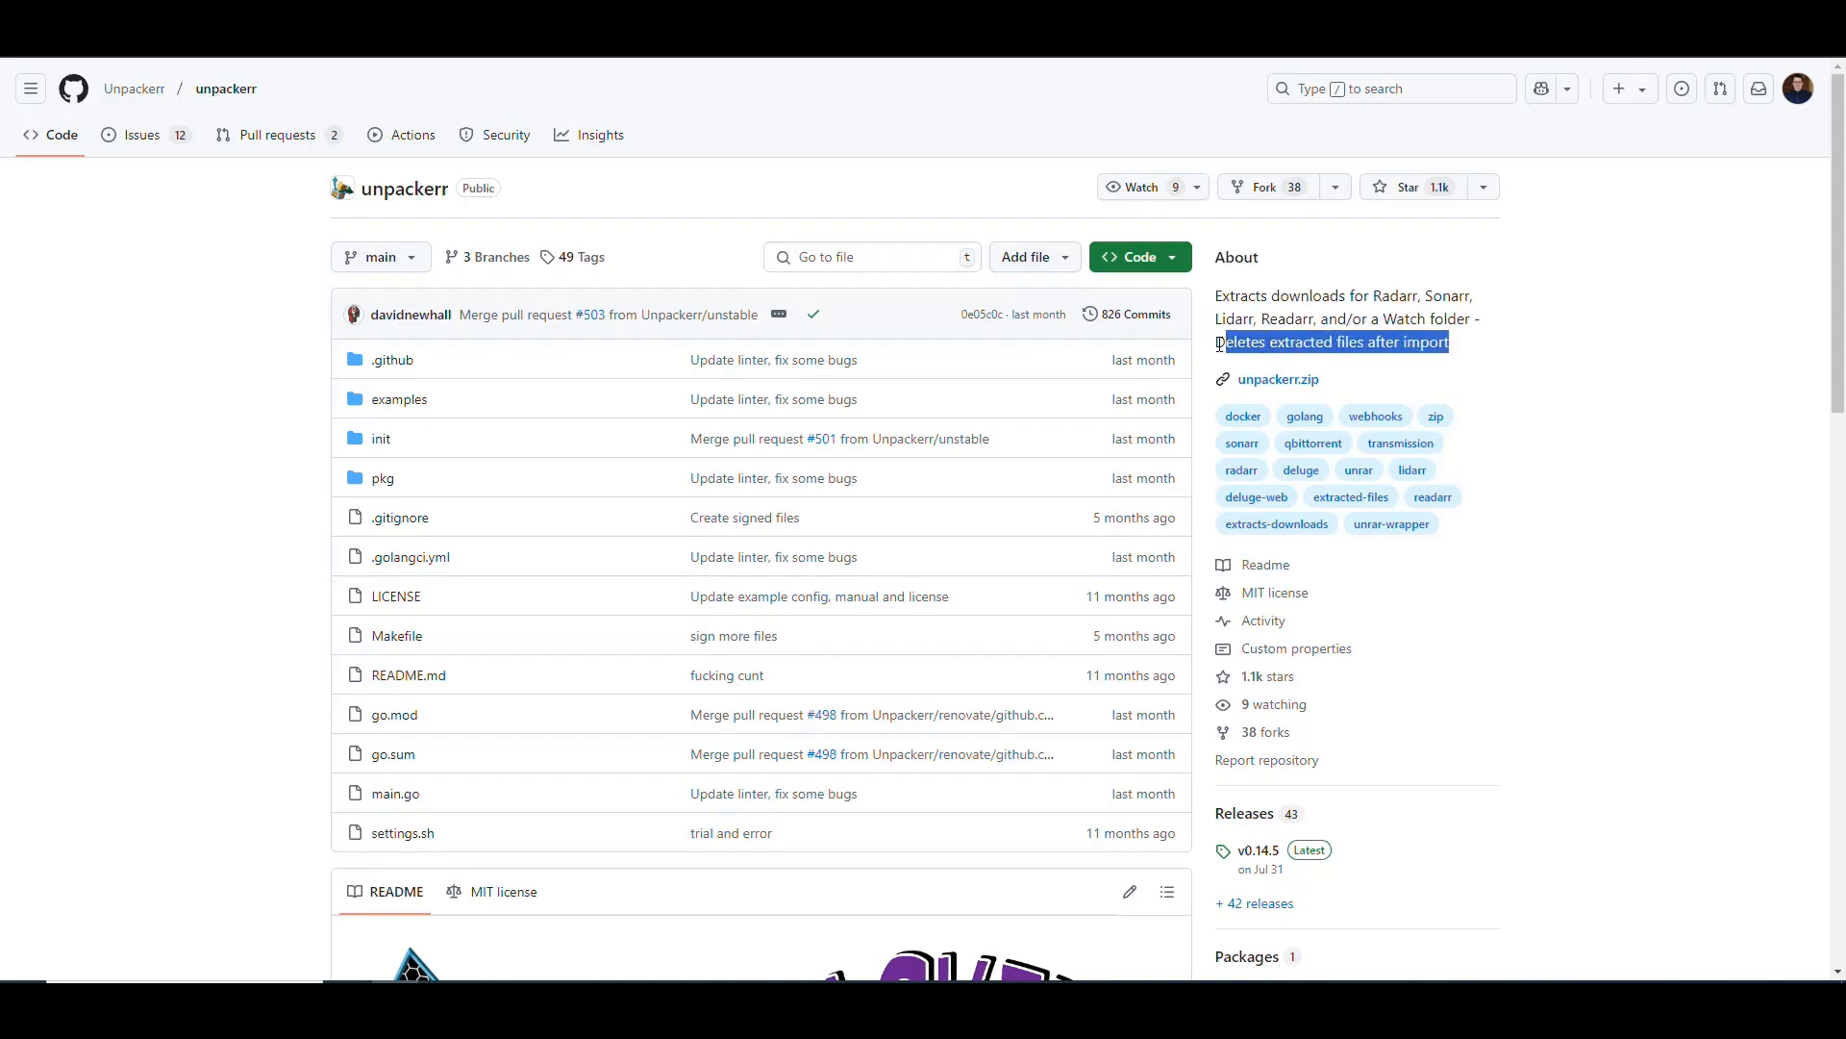
click(1392, 313)
scroll(1496, 400, down, 7)
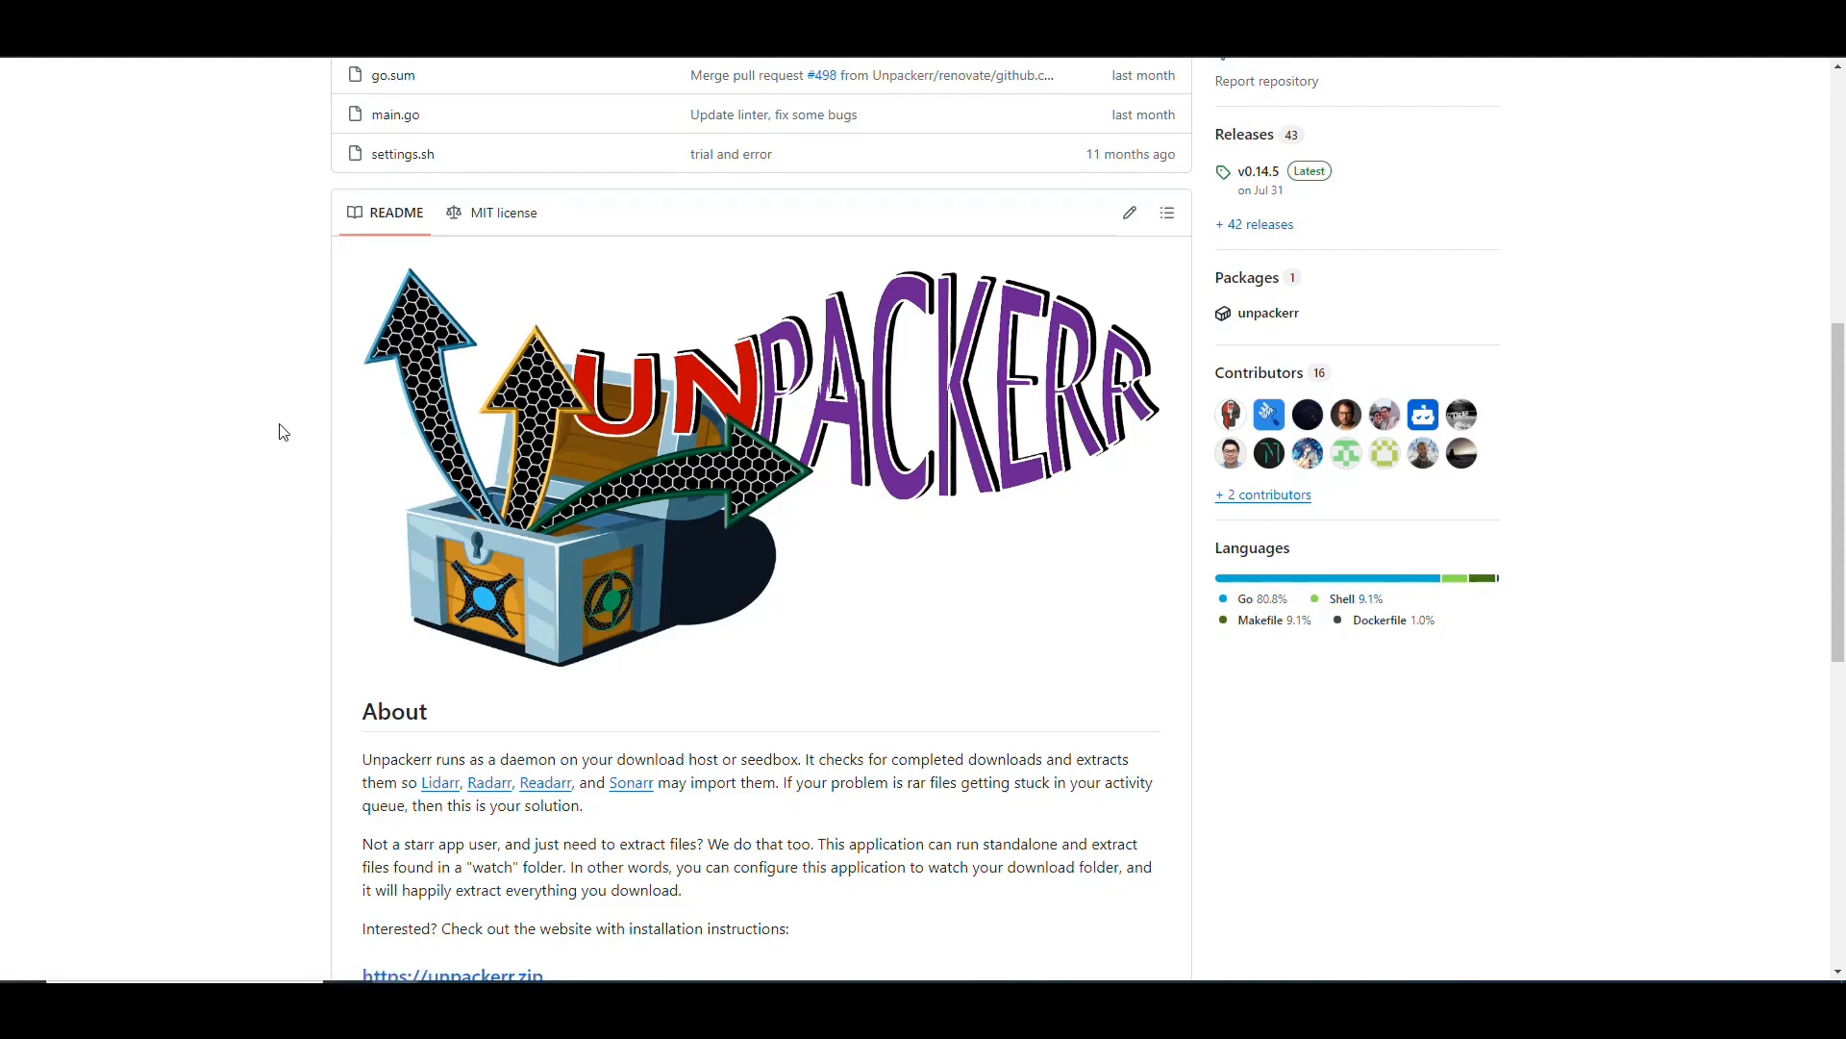
Highlight the README's opening About sentence and the phrase 'import them'
scroll(282, 429, down, 1)
scroll(276, 429, down, 1)
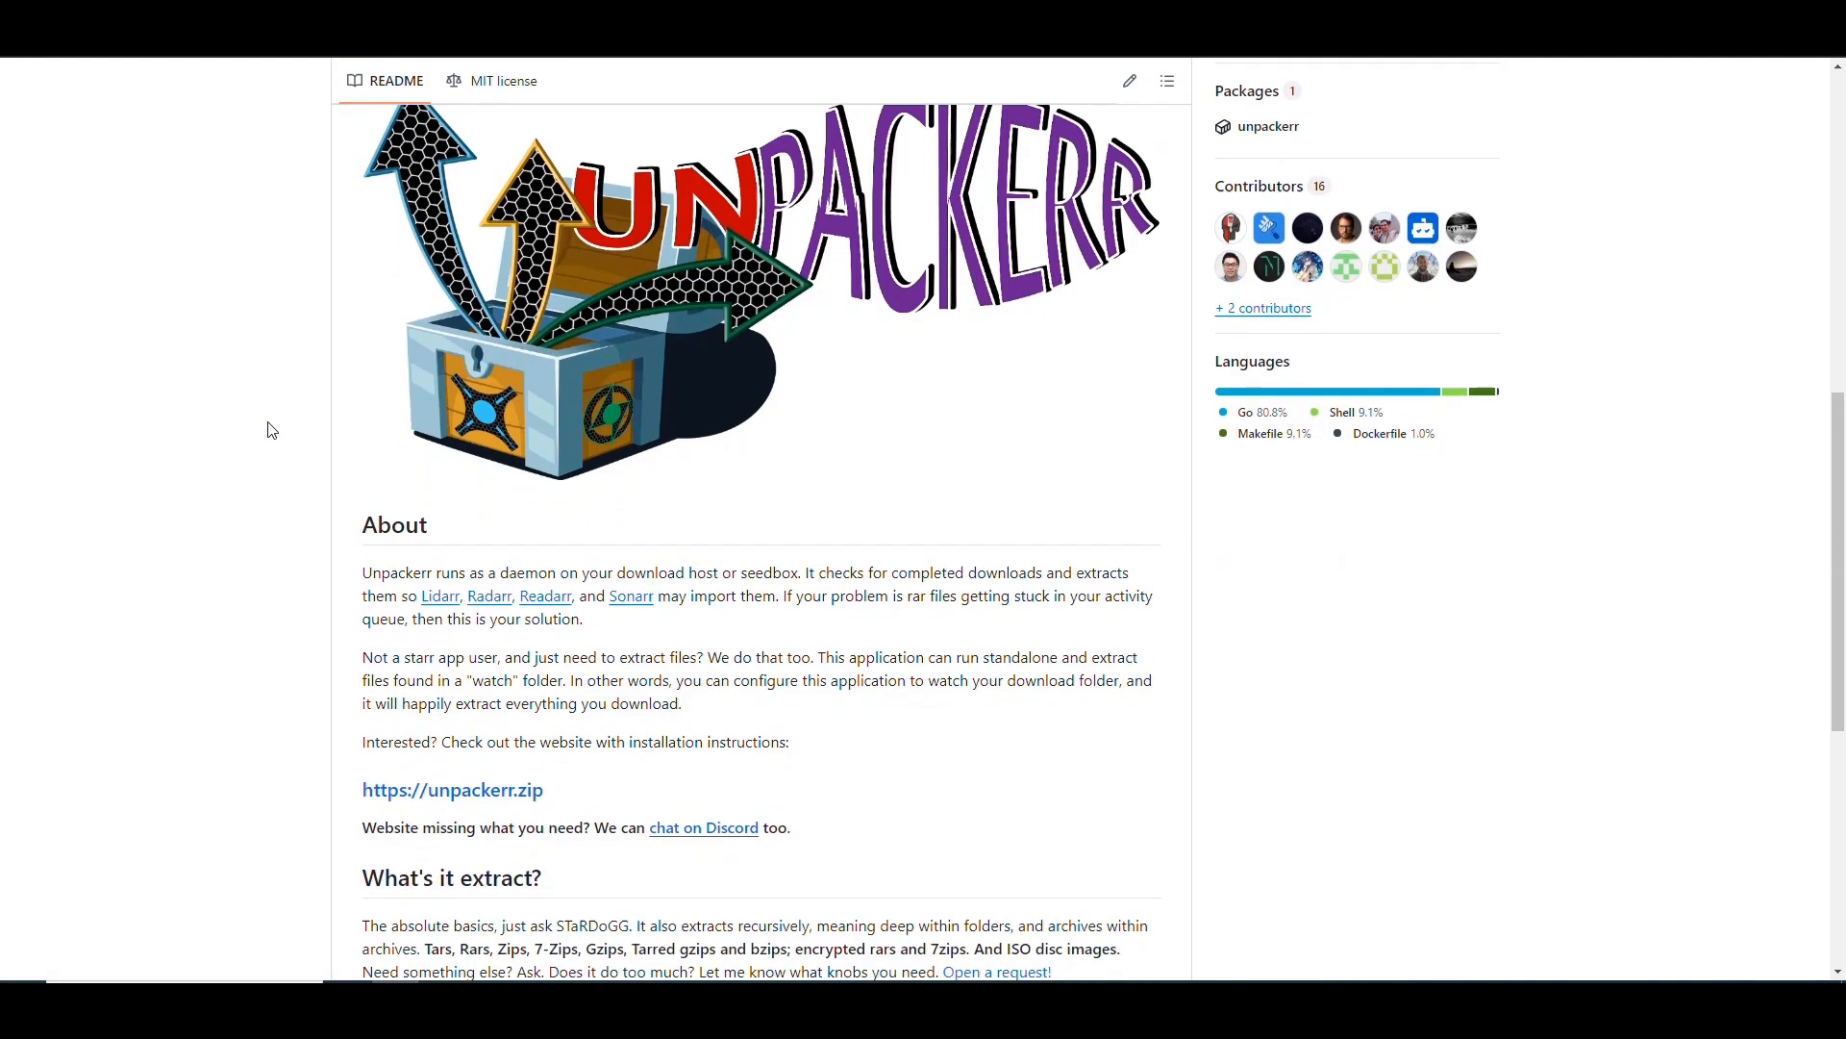
scroll(272, 424, up, 1)
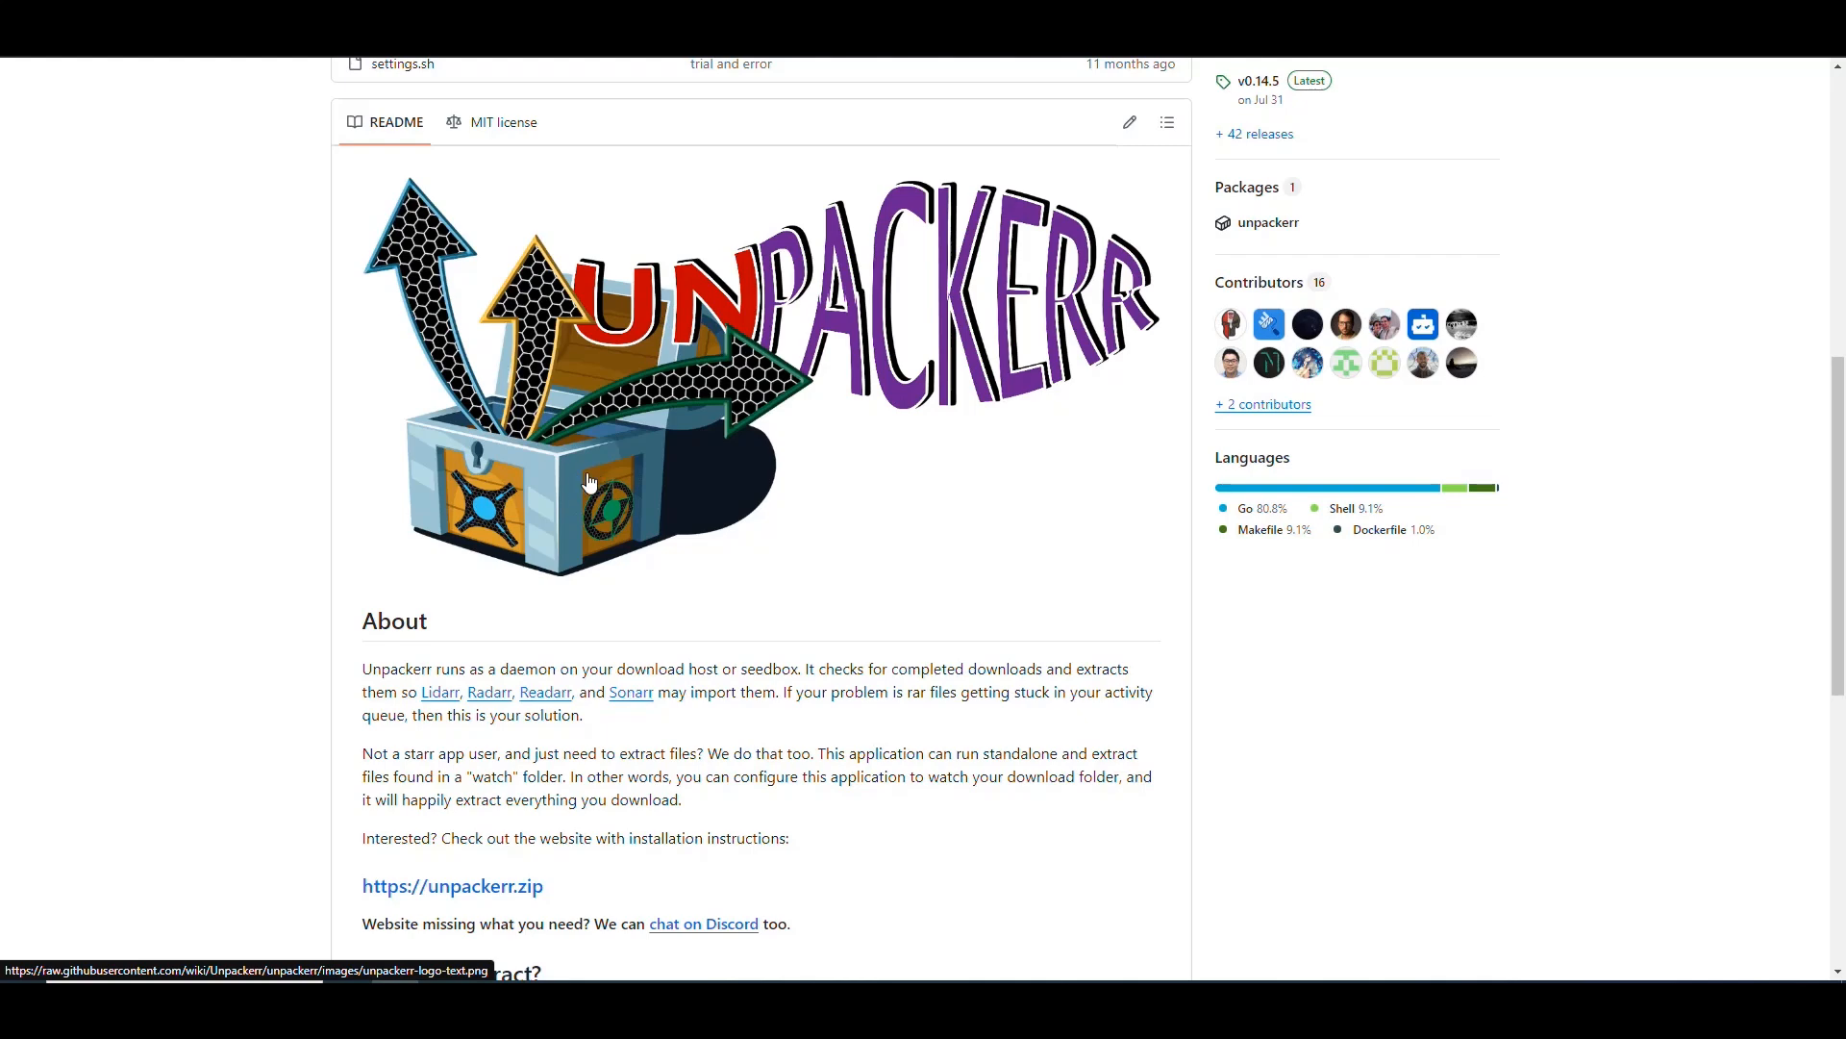
scroll(259, 385, down, 5)
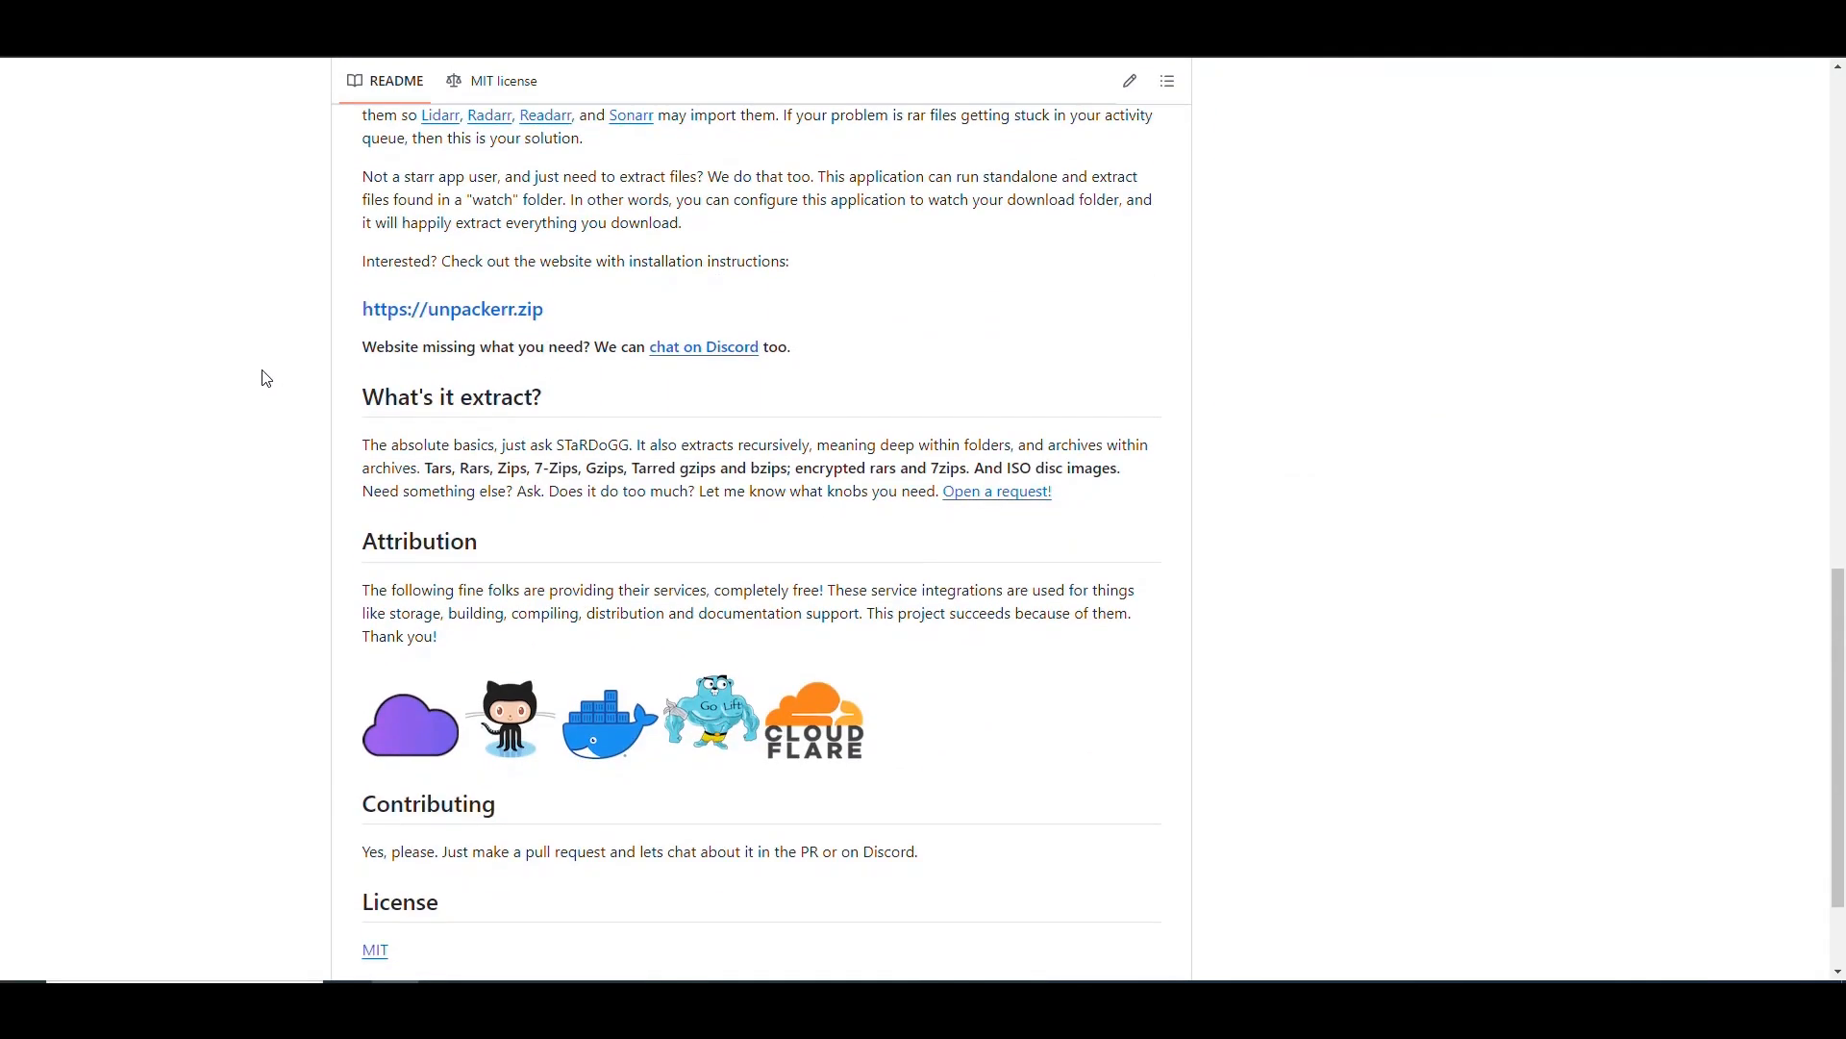
drag(428, 188, 385, 214)
drag(686, 213, 430, 214)
drag(777, 212, 696, 211)
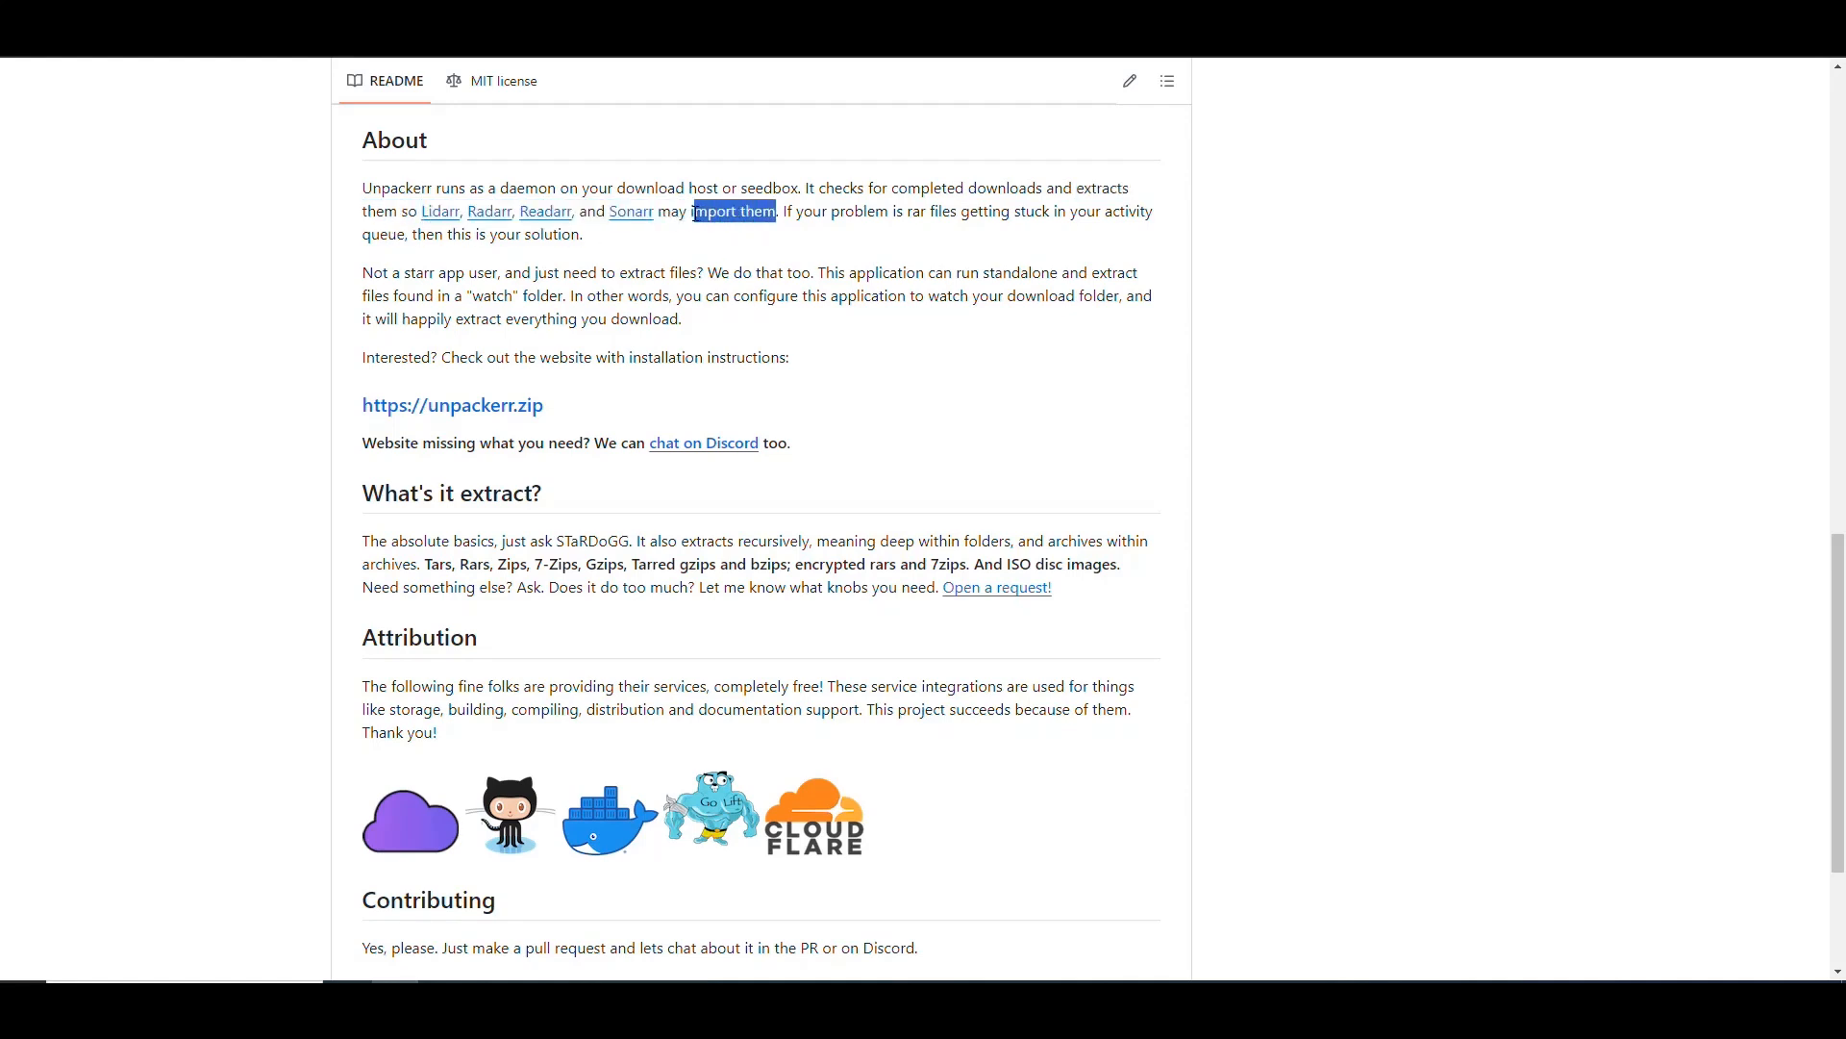
click(875, 243)
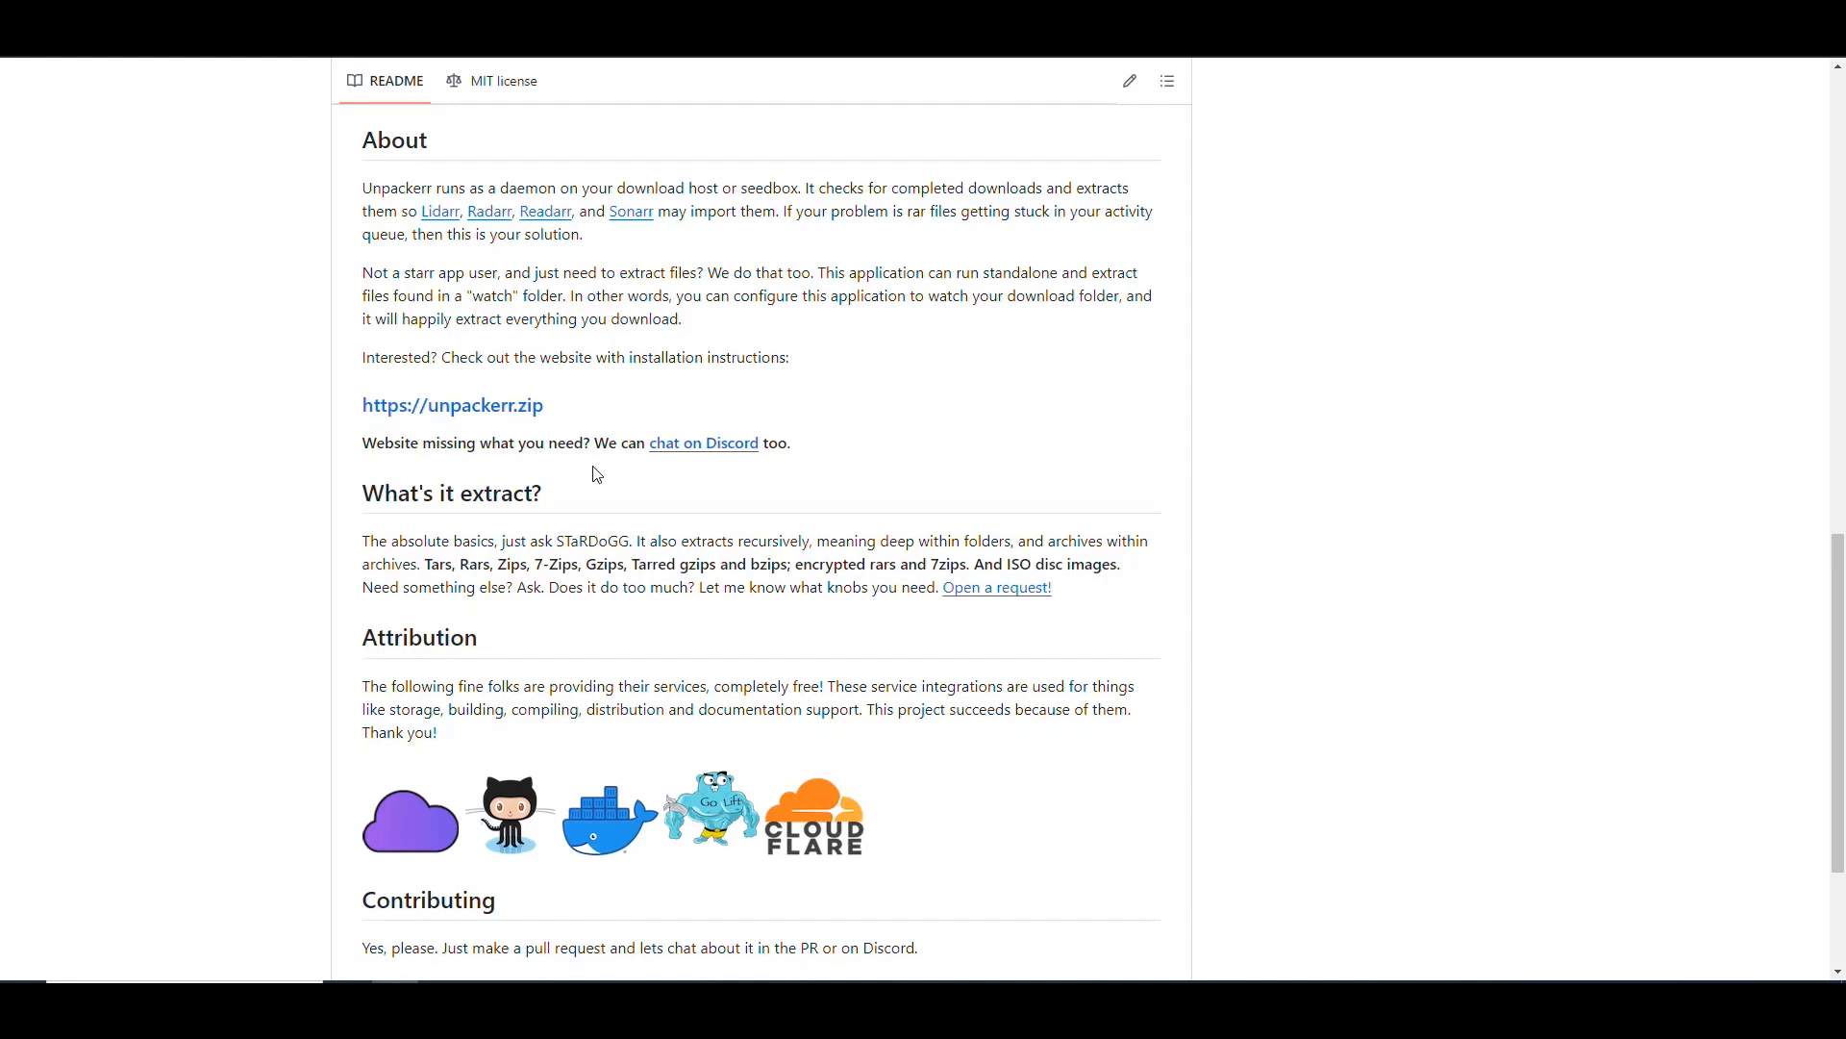
Highlight the list of supported archive formats and 'And ISO disc images'
drag(427, 565, 950, 567)
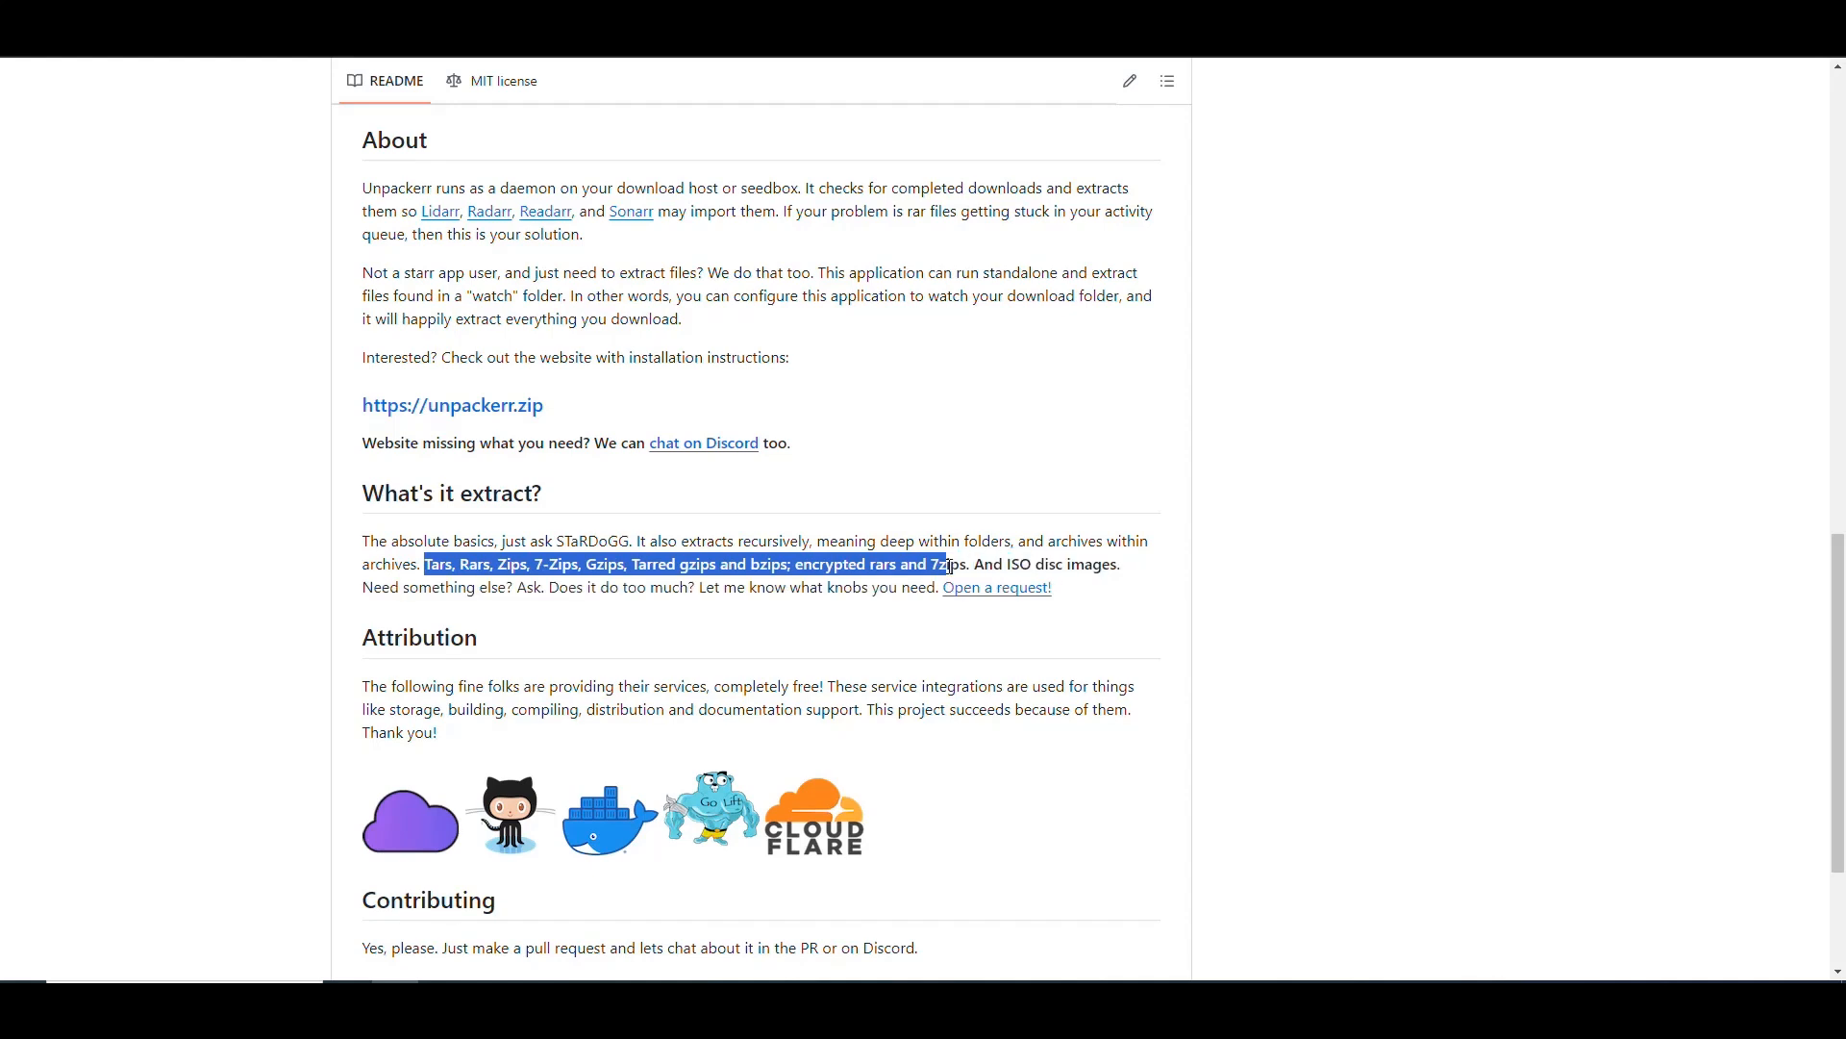
drag(1119, 567, 980, 565)
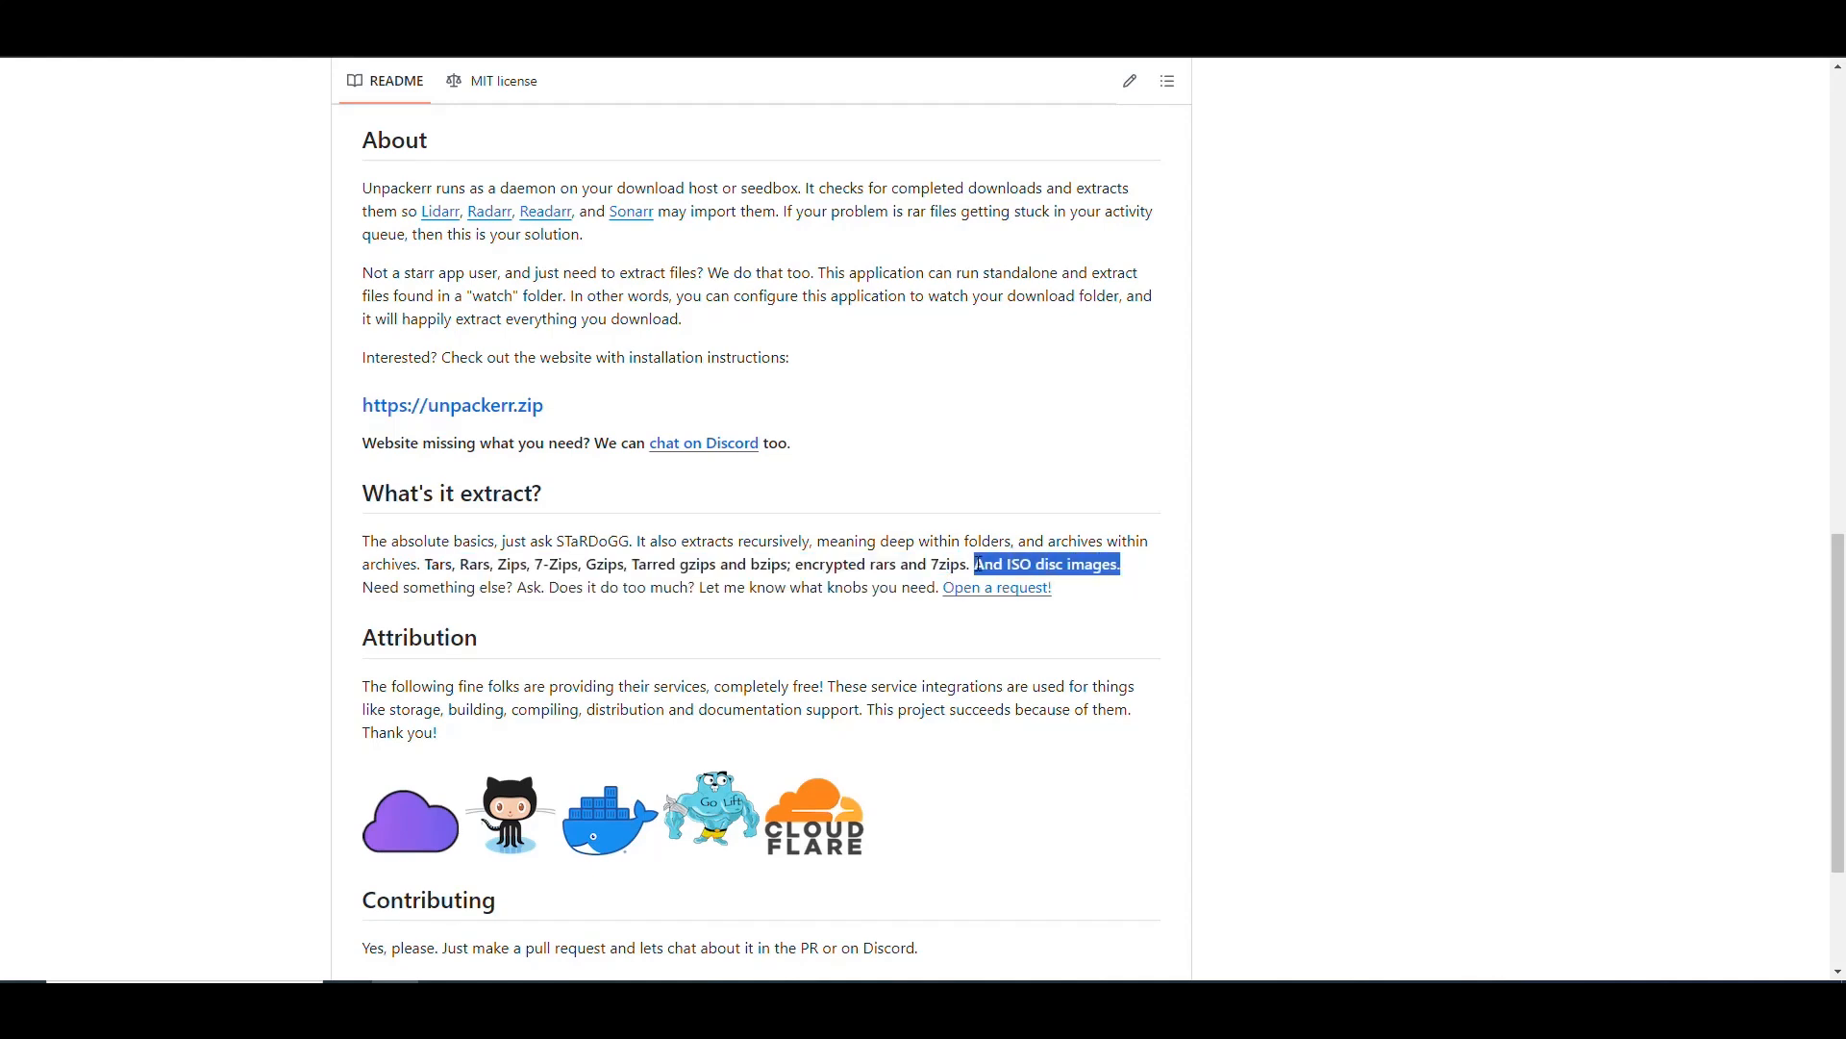
click(779, 567)
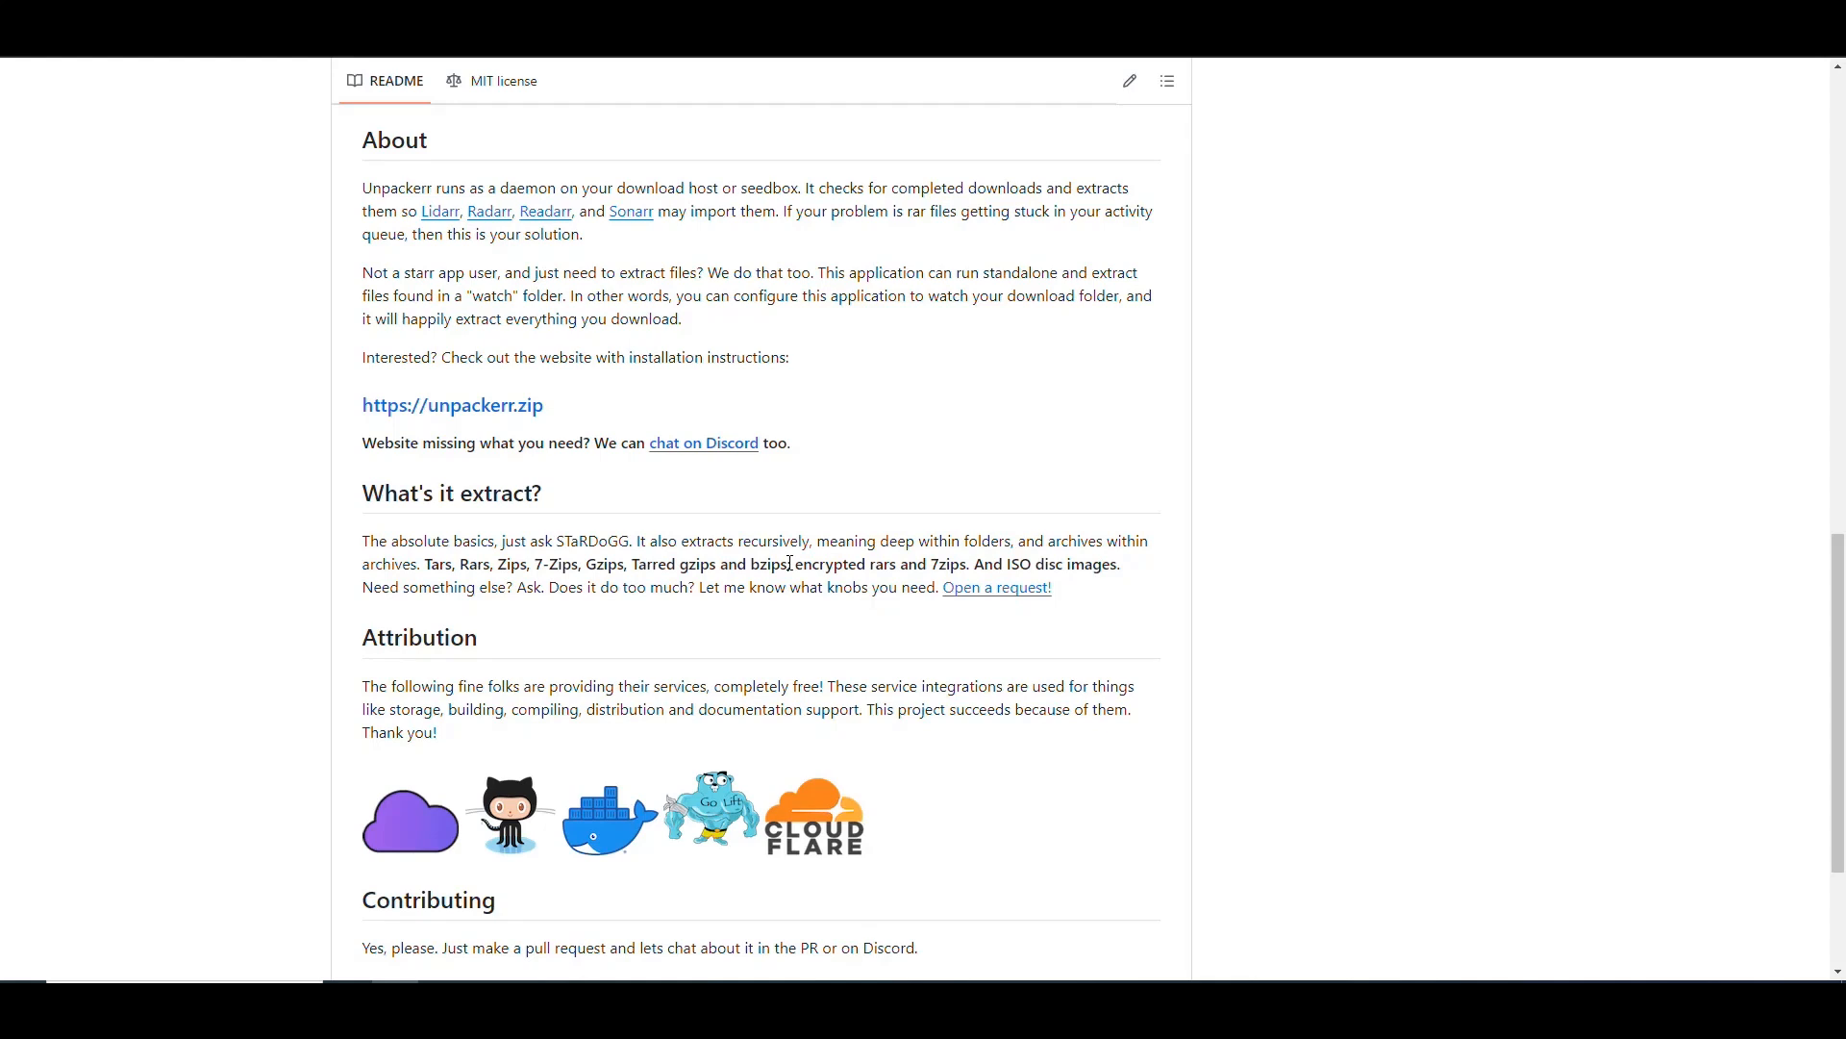
scroll(760, 353, down, 1)
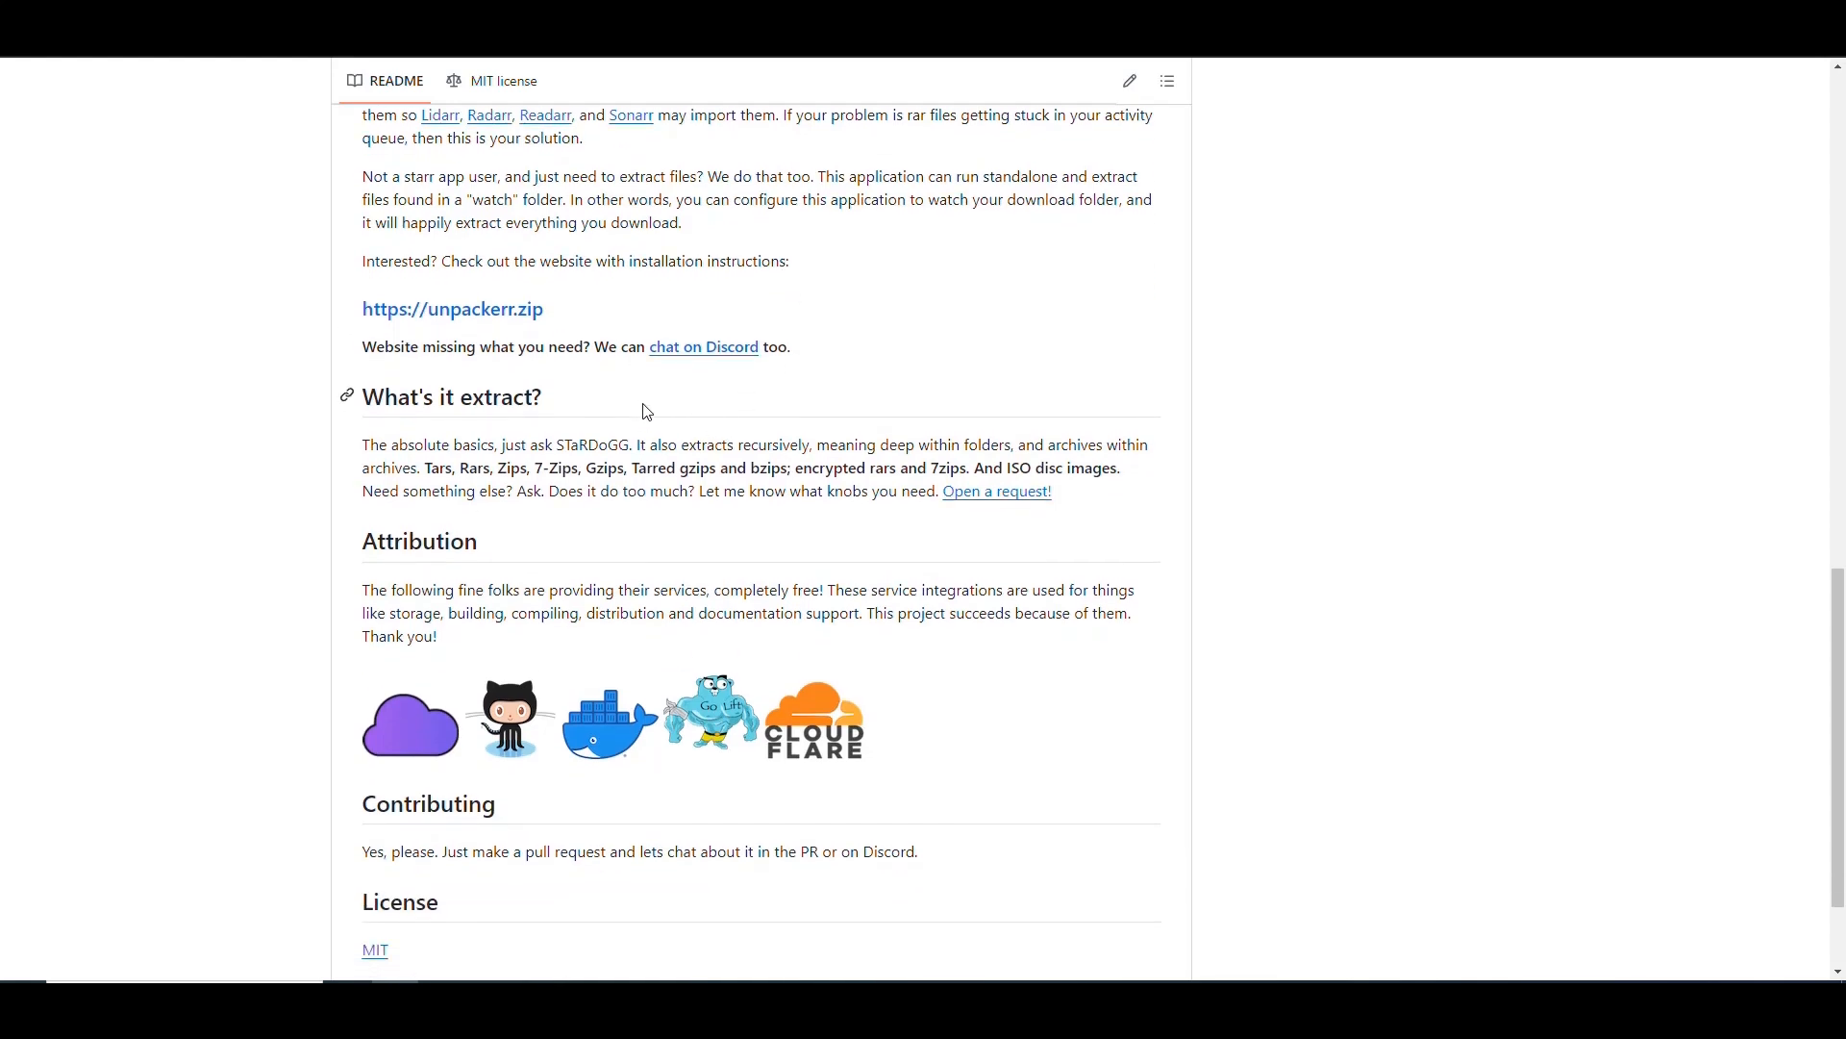
right_click(493, 326)
click(1558, 285)
key(ctrl+Tab)
Go to Documentation > Installation > Docker > Docker Compose and reach the example file
scroll(1093, 441, down, 6)
scroll(1137, 420, up, 6)
click(145, 88)
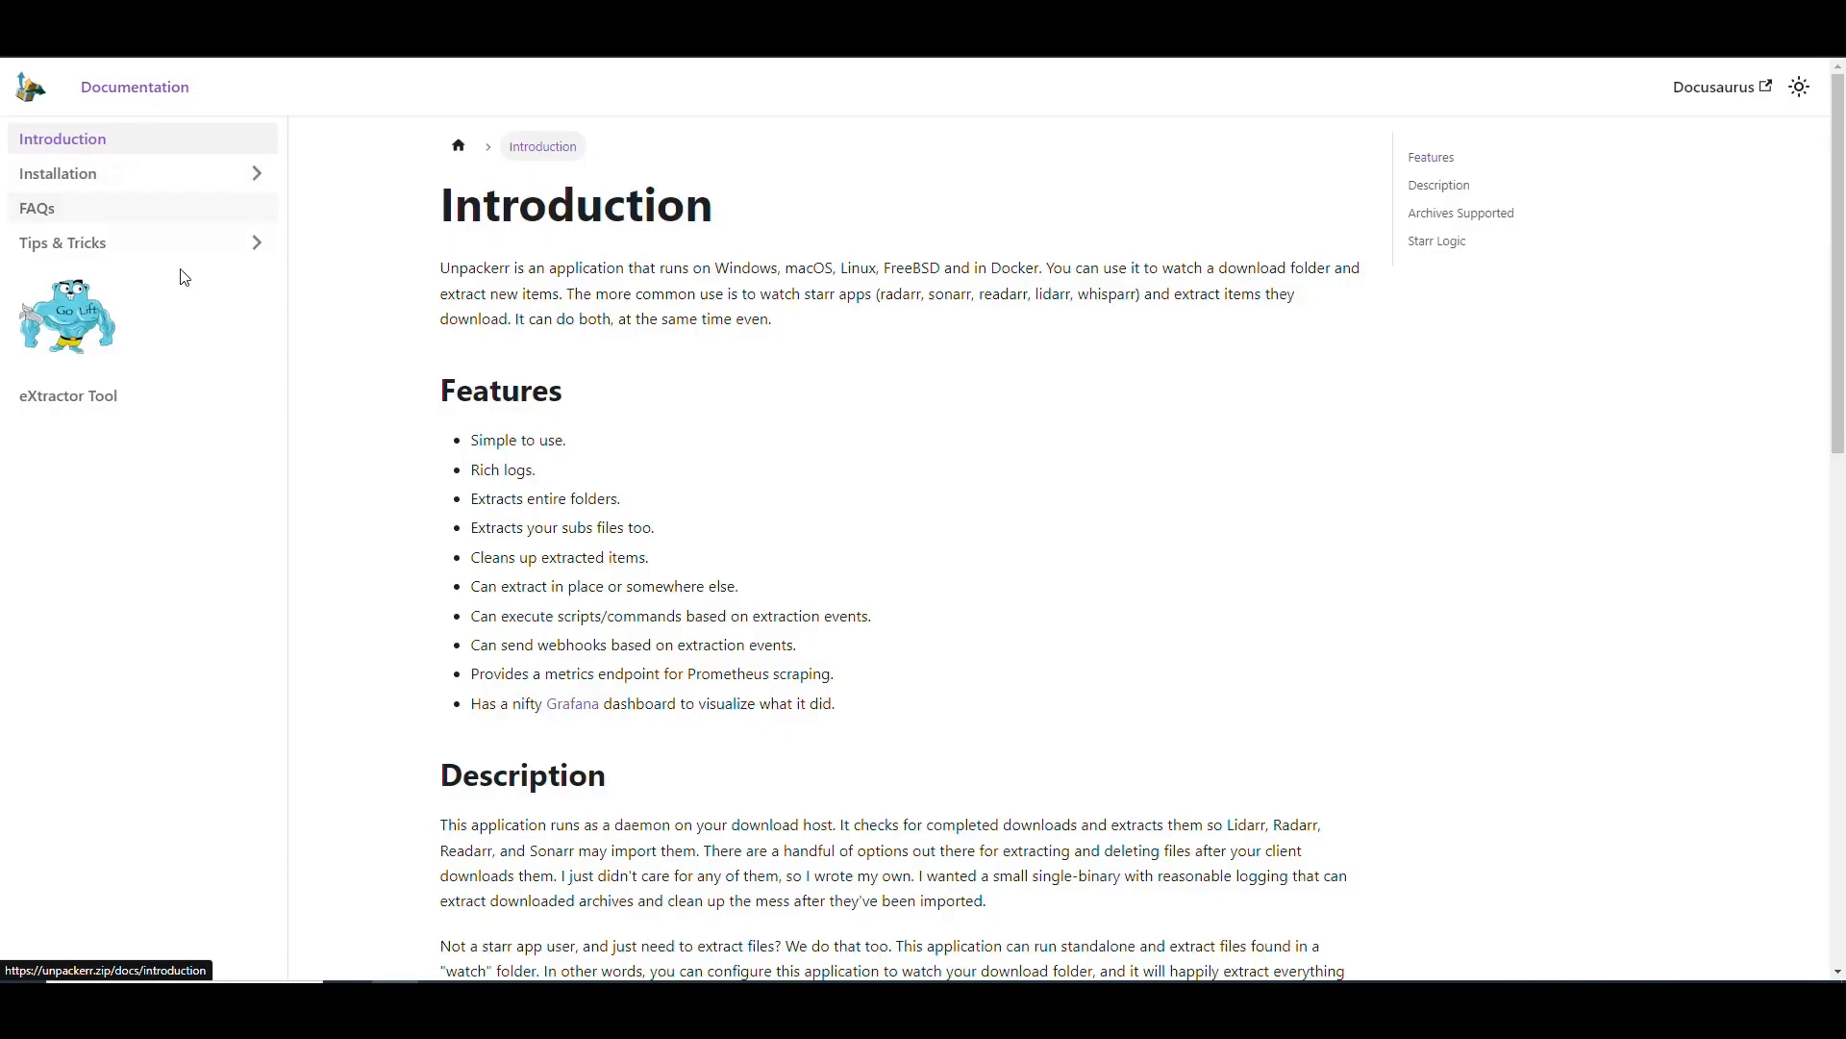
click(91, 175)
click(85, 246)
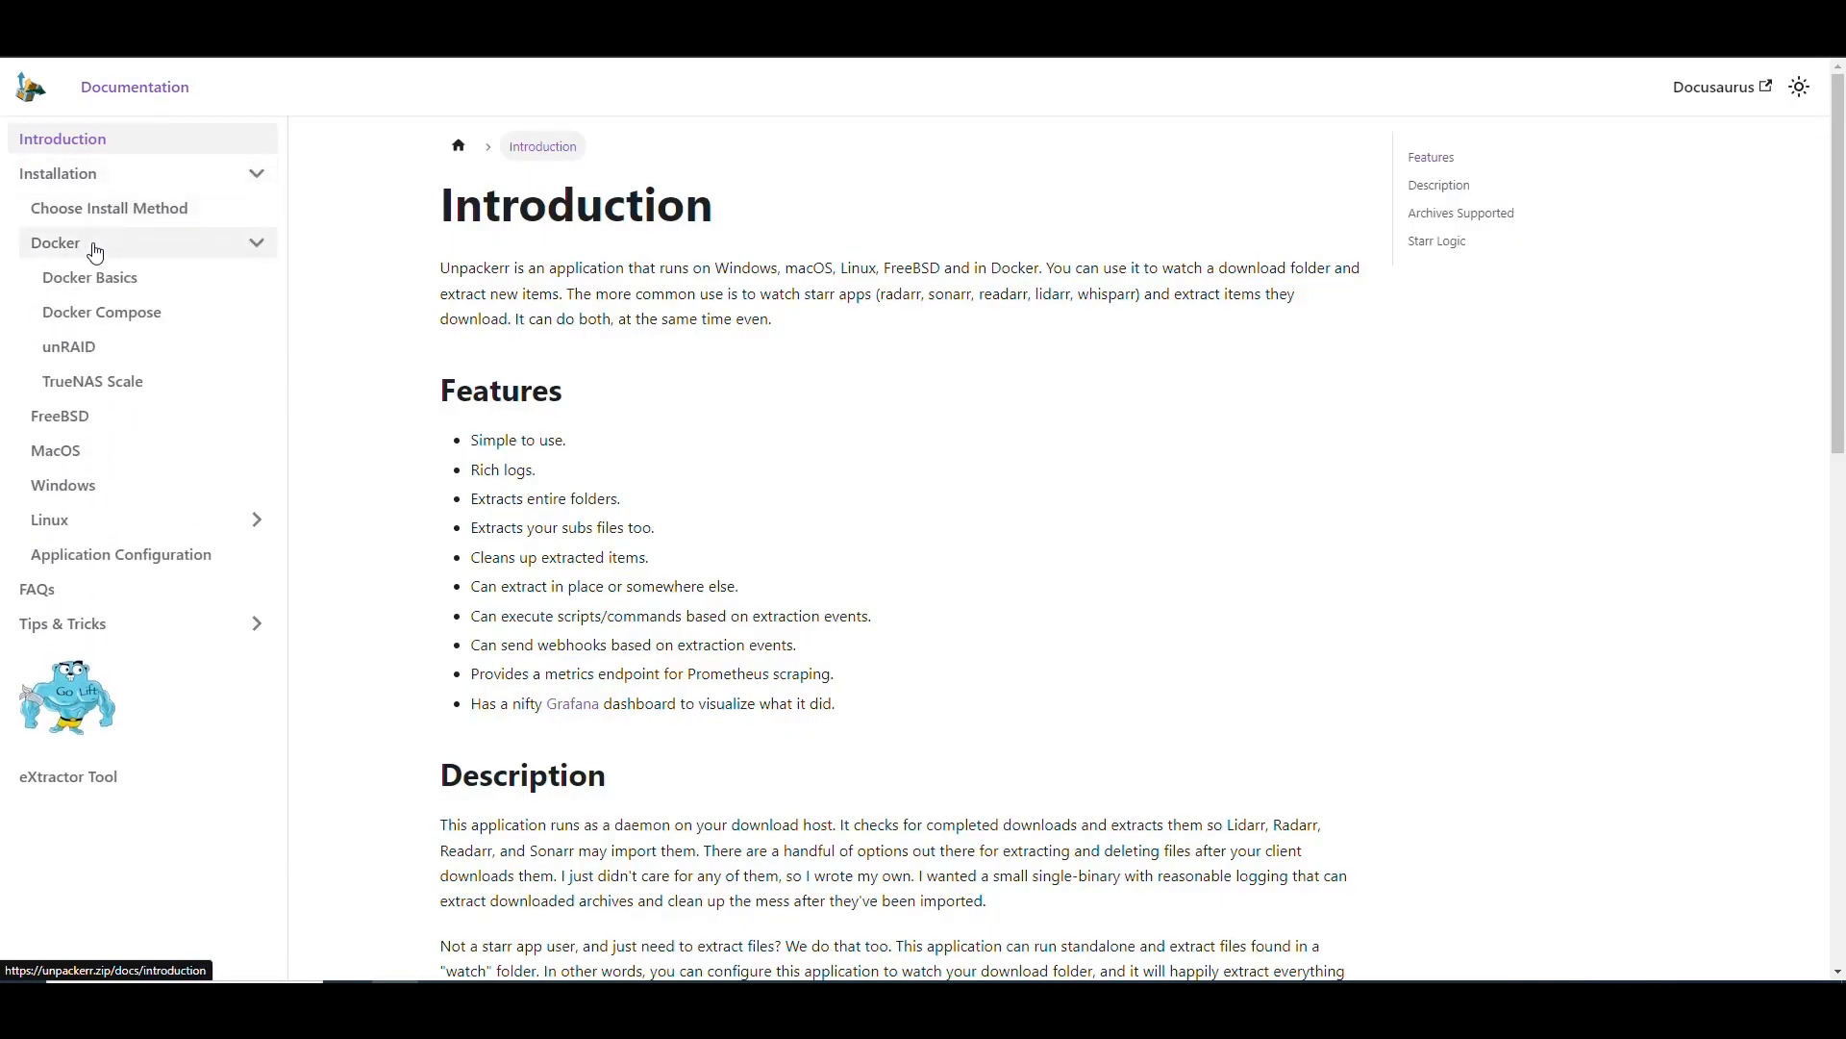
click(101, 312)
scroll(991, 428, down, 4)
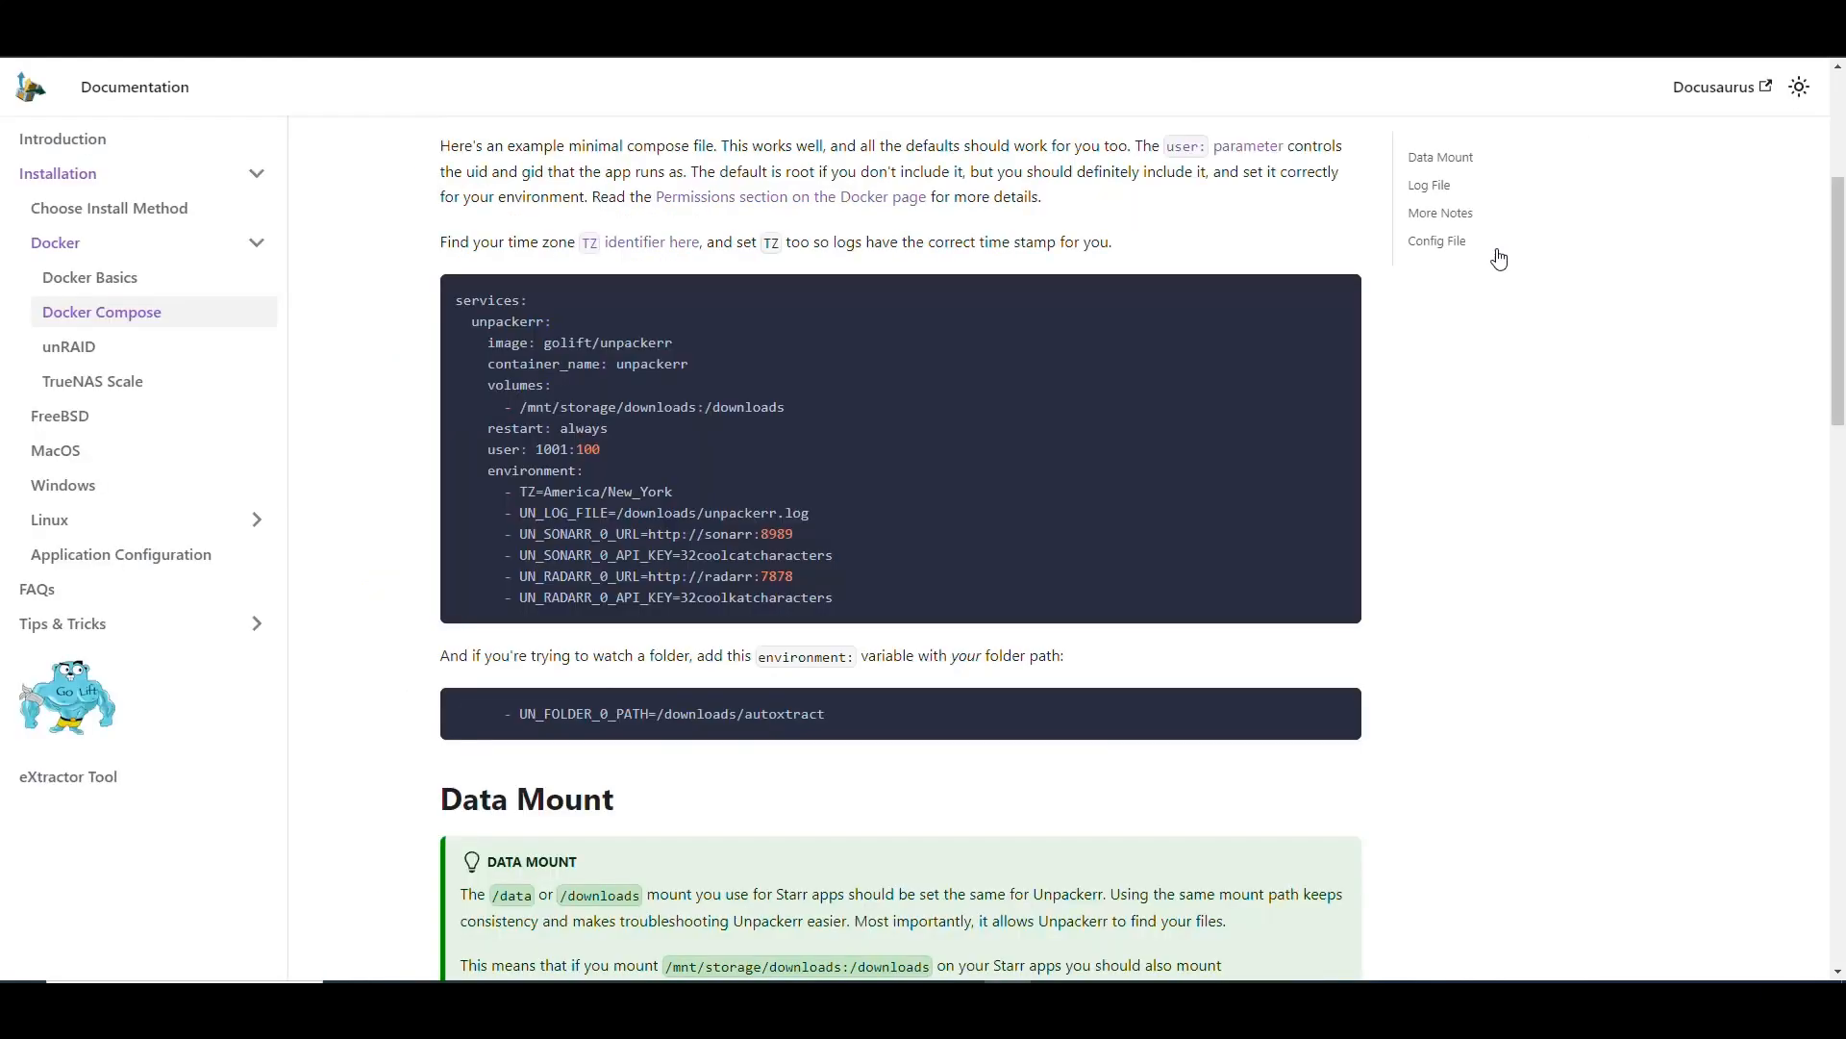
Highlight the /mnt/storage/downloads:/downloads volume mapping line in the example compose file
drag(787, 407, 505, 409)
drag(697, 407, 521, 408)
drag(785, 408, 506, 408)
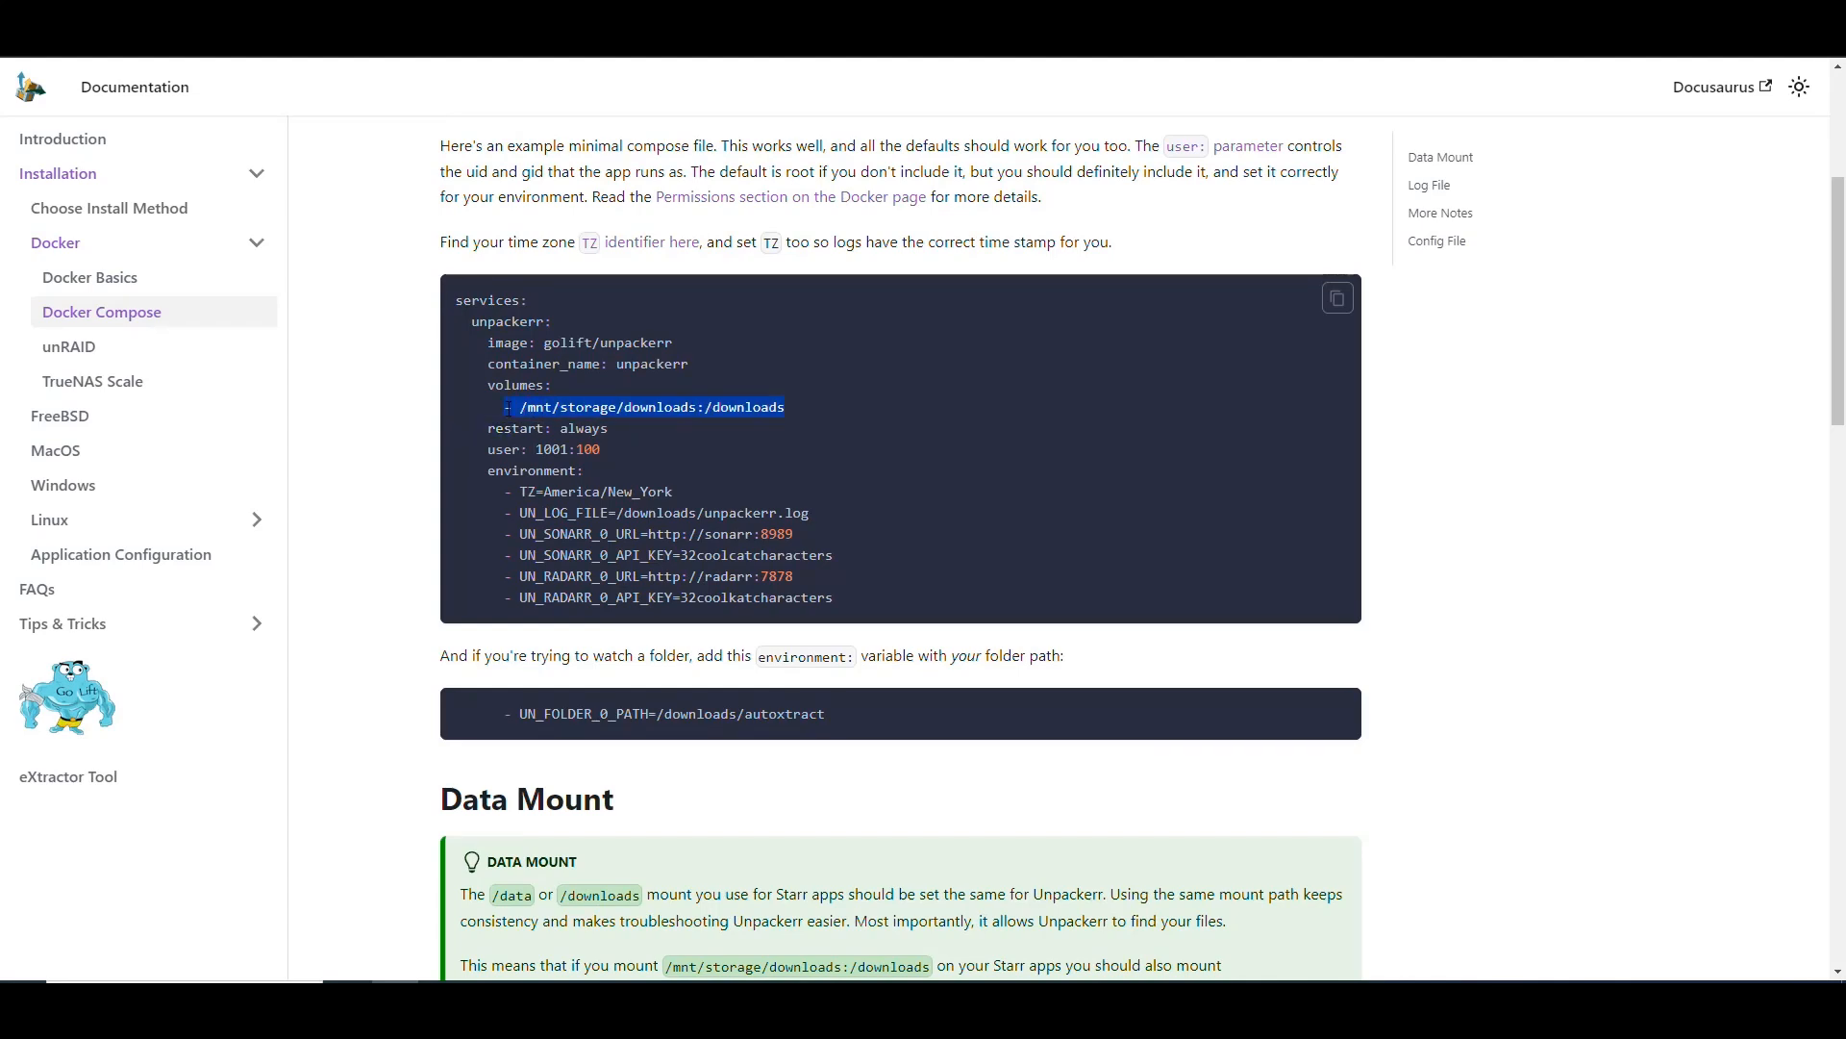
click(896, 453)
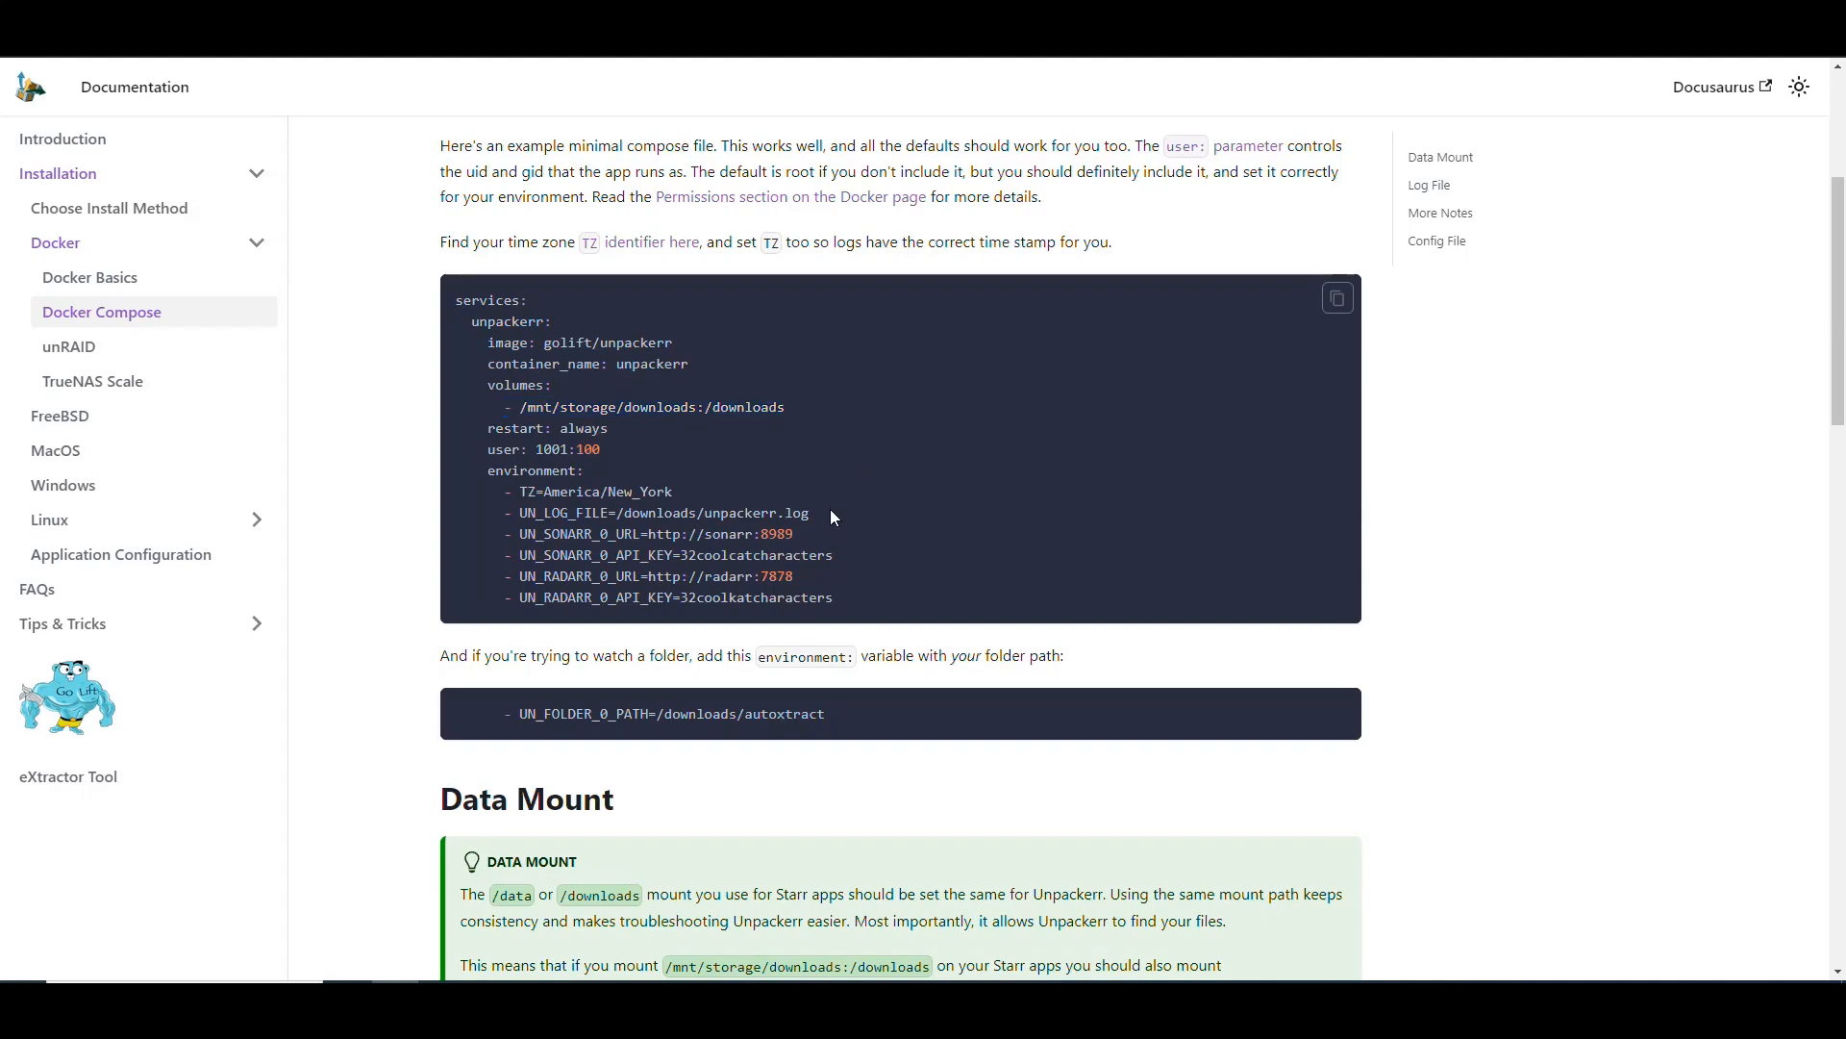
Highlight the Sonarr and Radarr environment lines and the downloads volume path, then go to the DSM tab
drag(545, 533, 753, 556)
drag(835, 601, 521, 535)
click(868, 505)
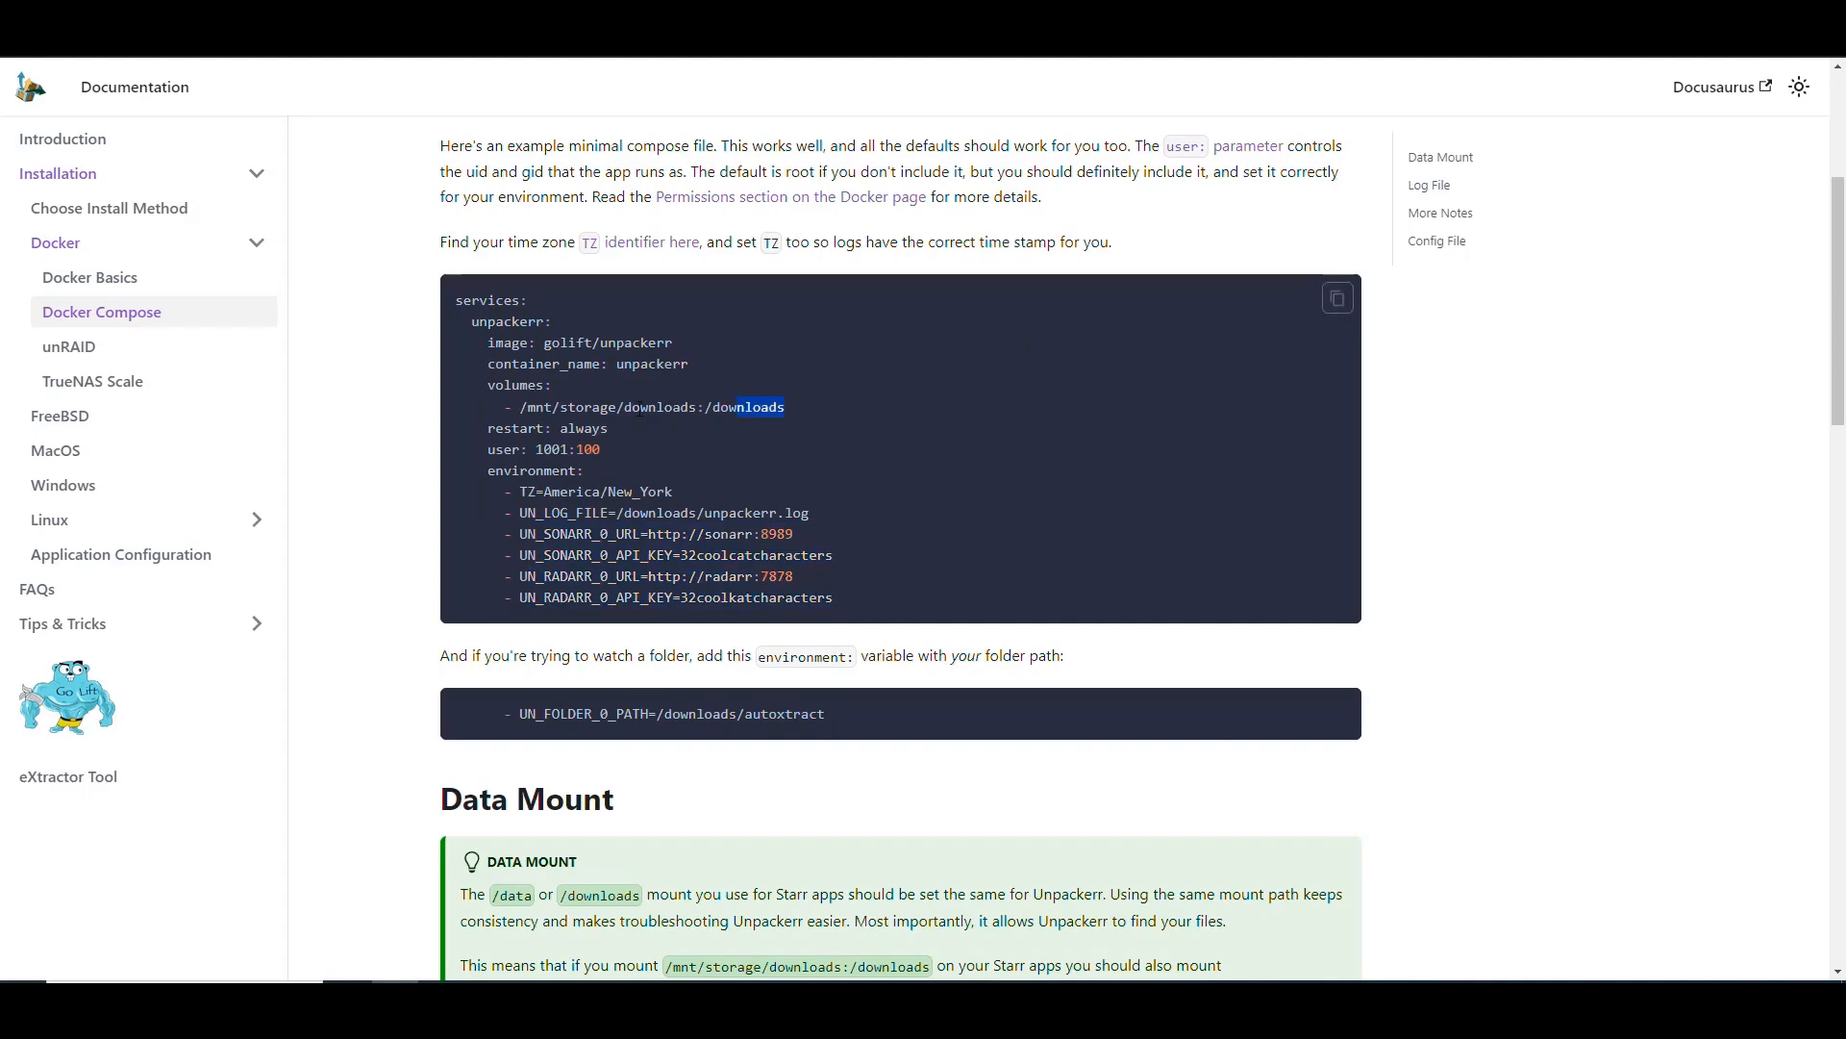
drag(783, 407, 516, 409)
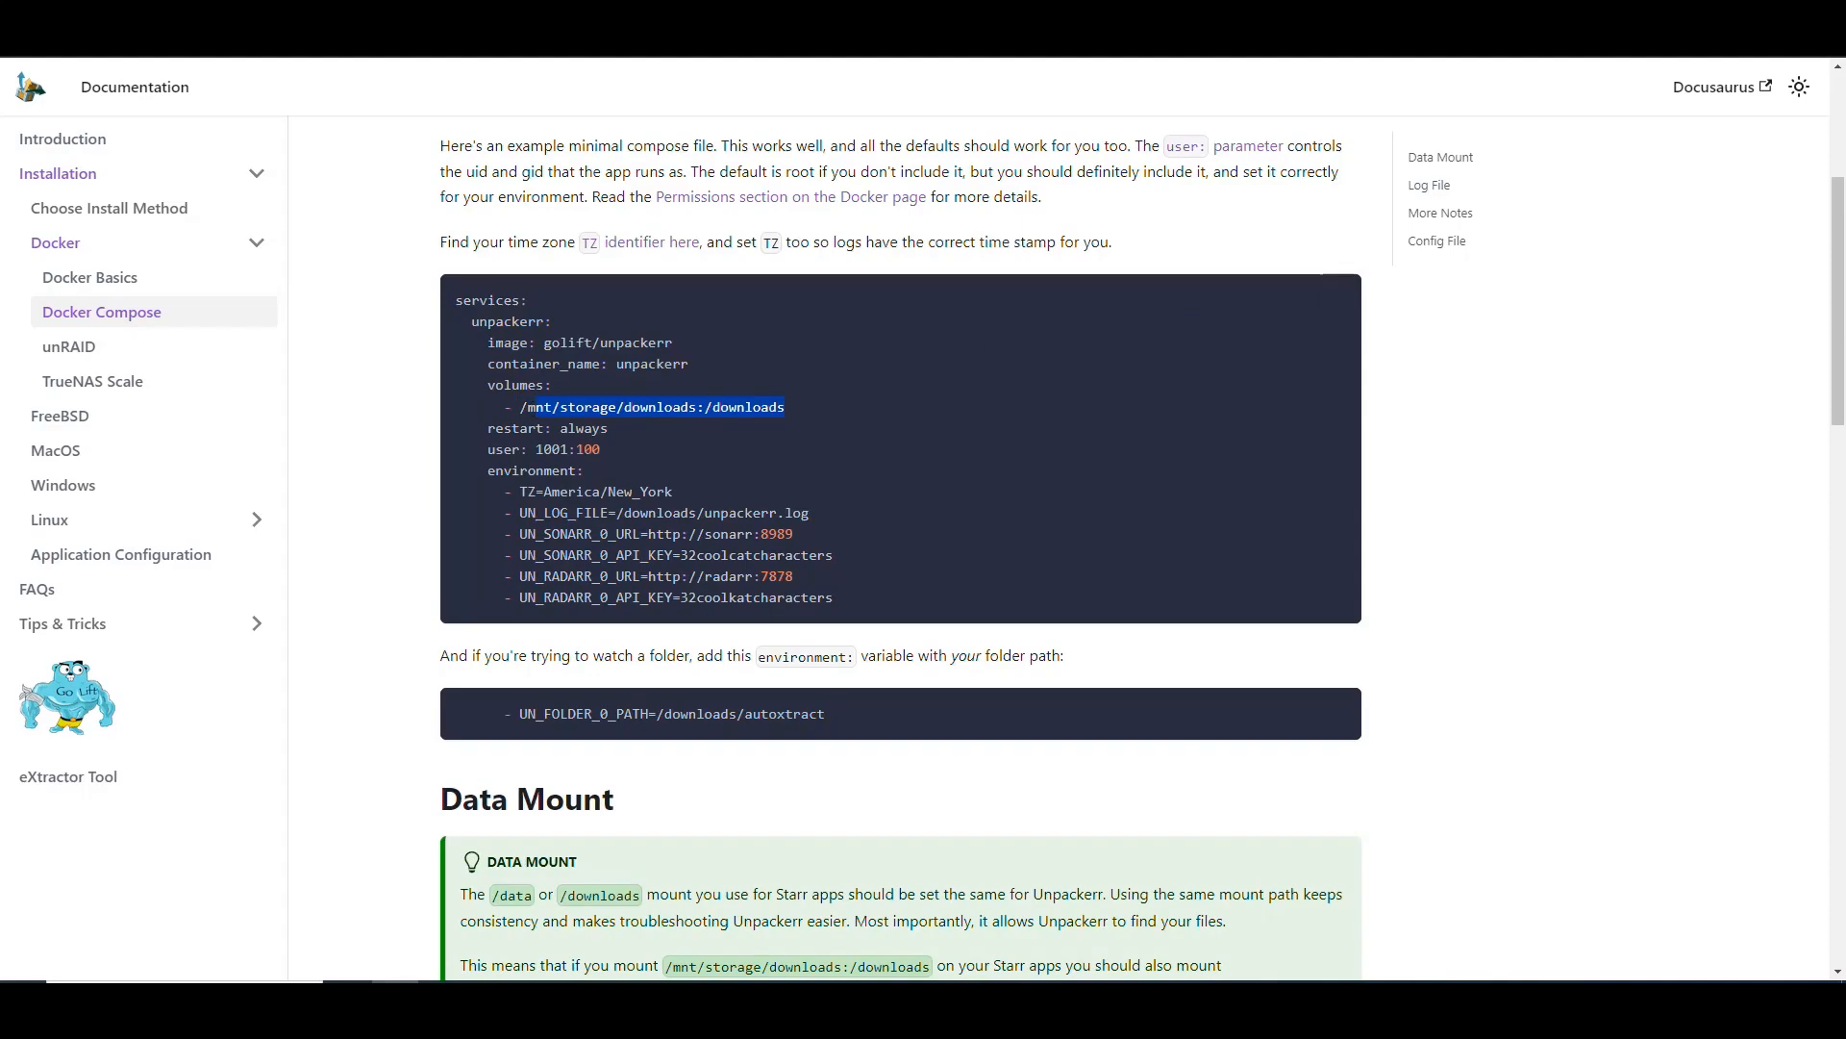
click(1341, 19)
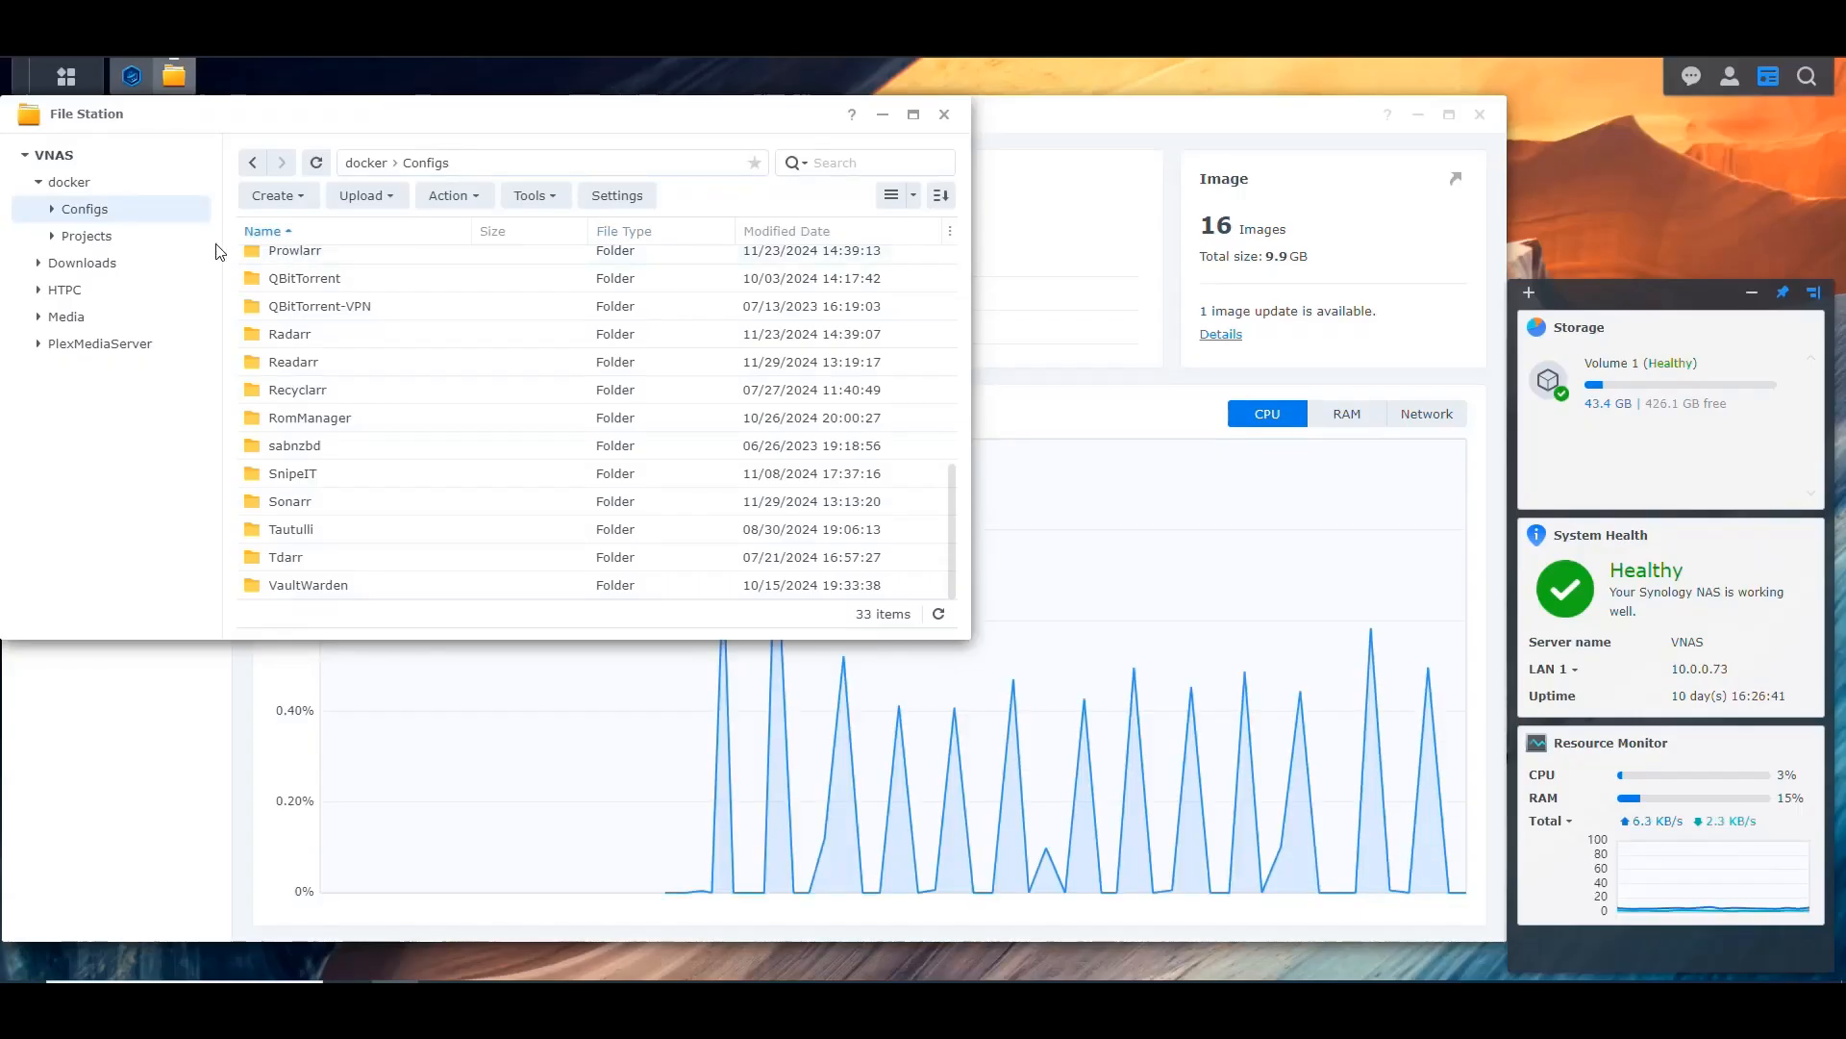
Create an 'Unpackerr' folder in docker/Projects, then glance at Configs and return to Projects
click(87, 236)
click(277, 195)
click(308, 228)
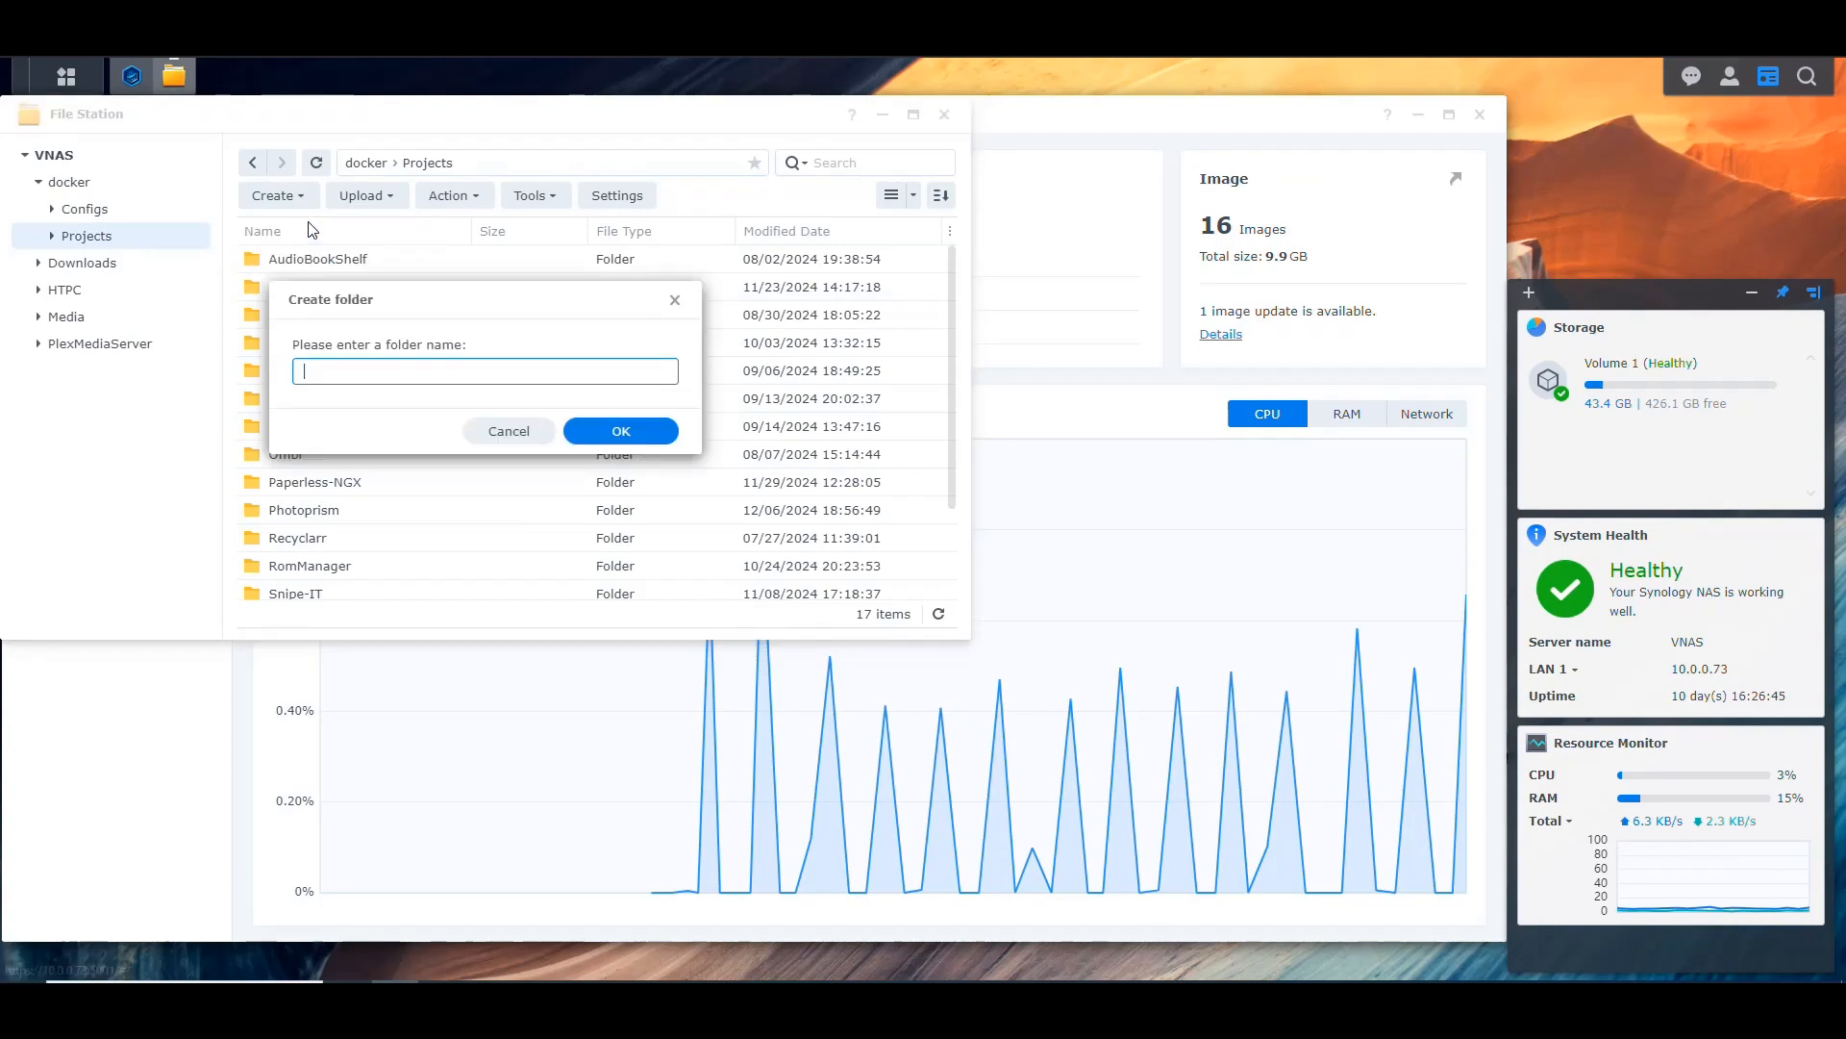
text(Unpka)
key(BackSpace)
key(BackSpace)
text(ackerr)
key(Return)
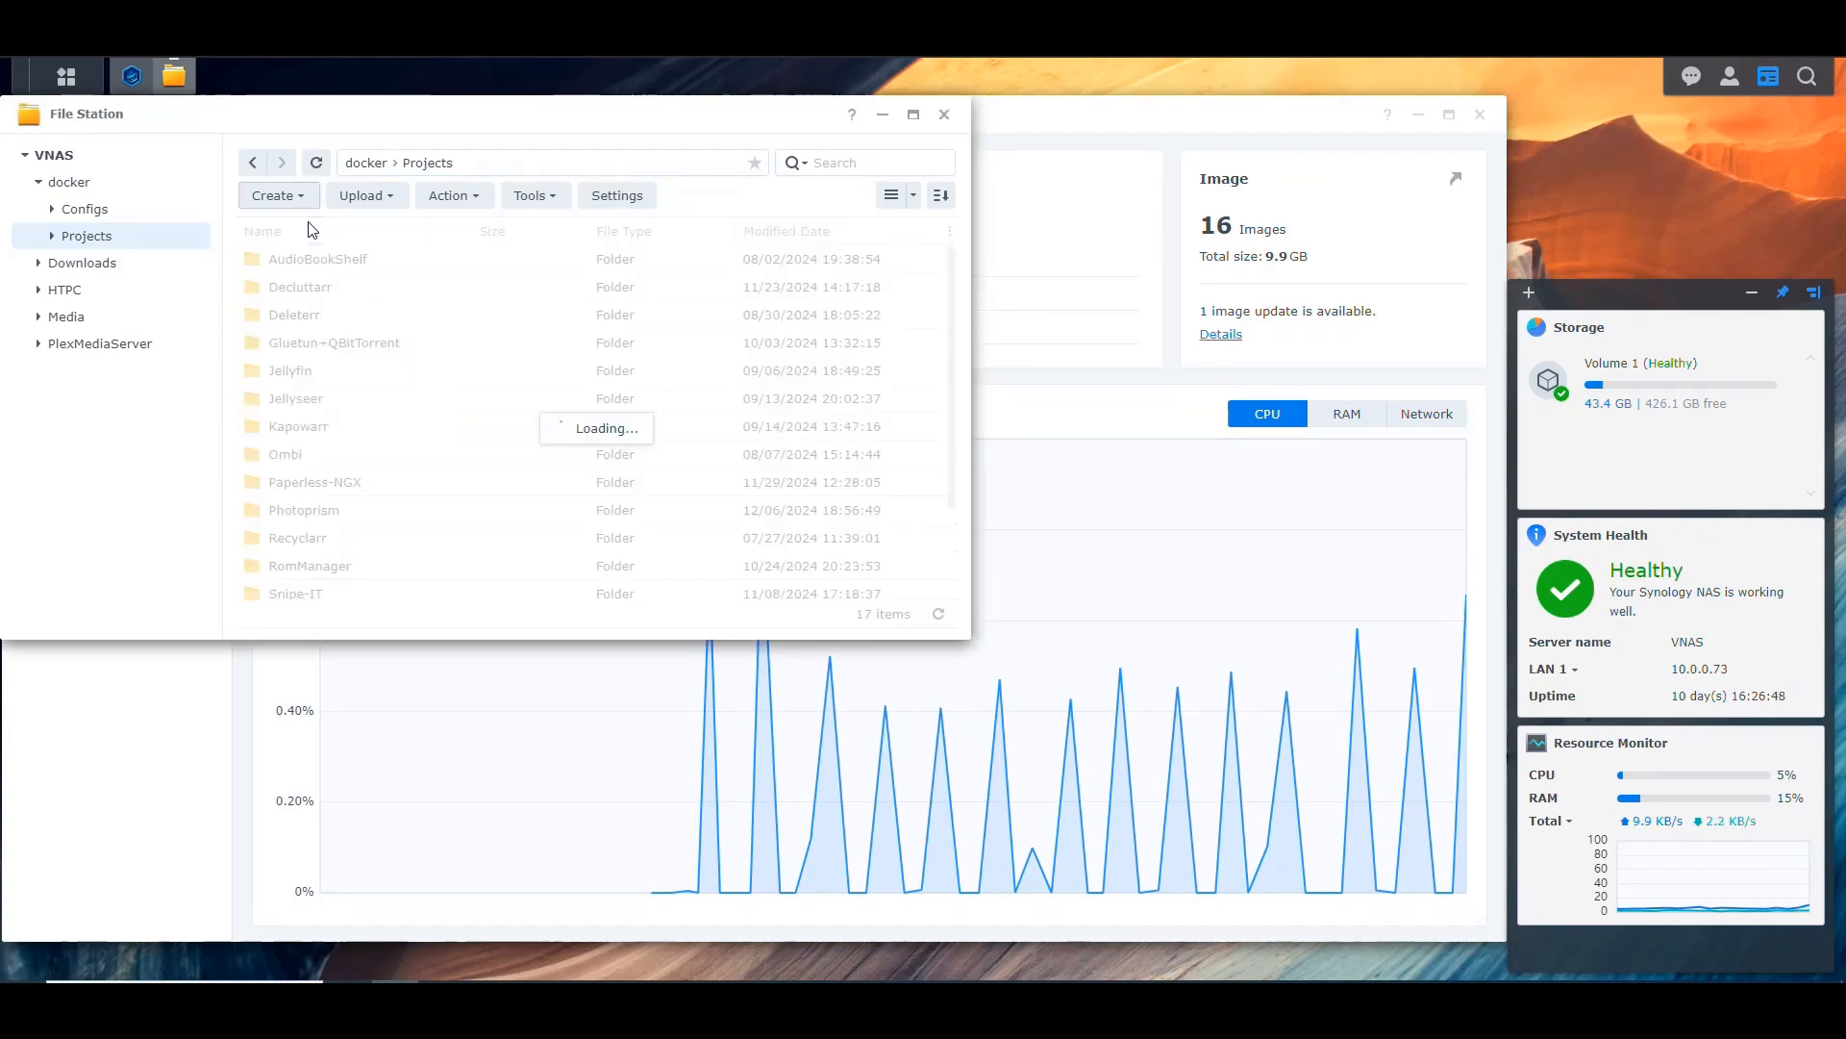
click(85, 210)
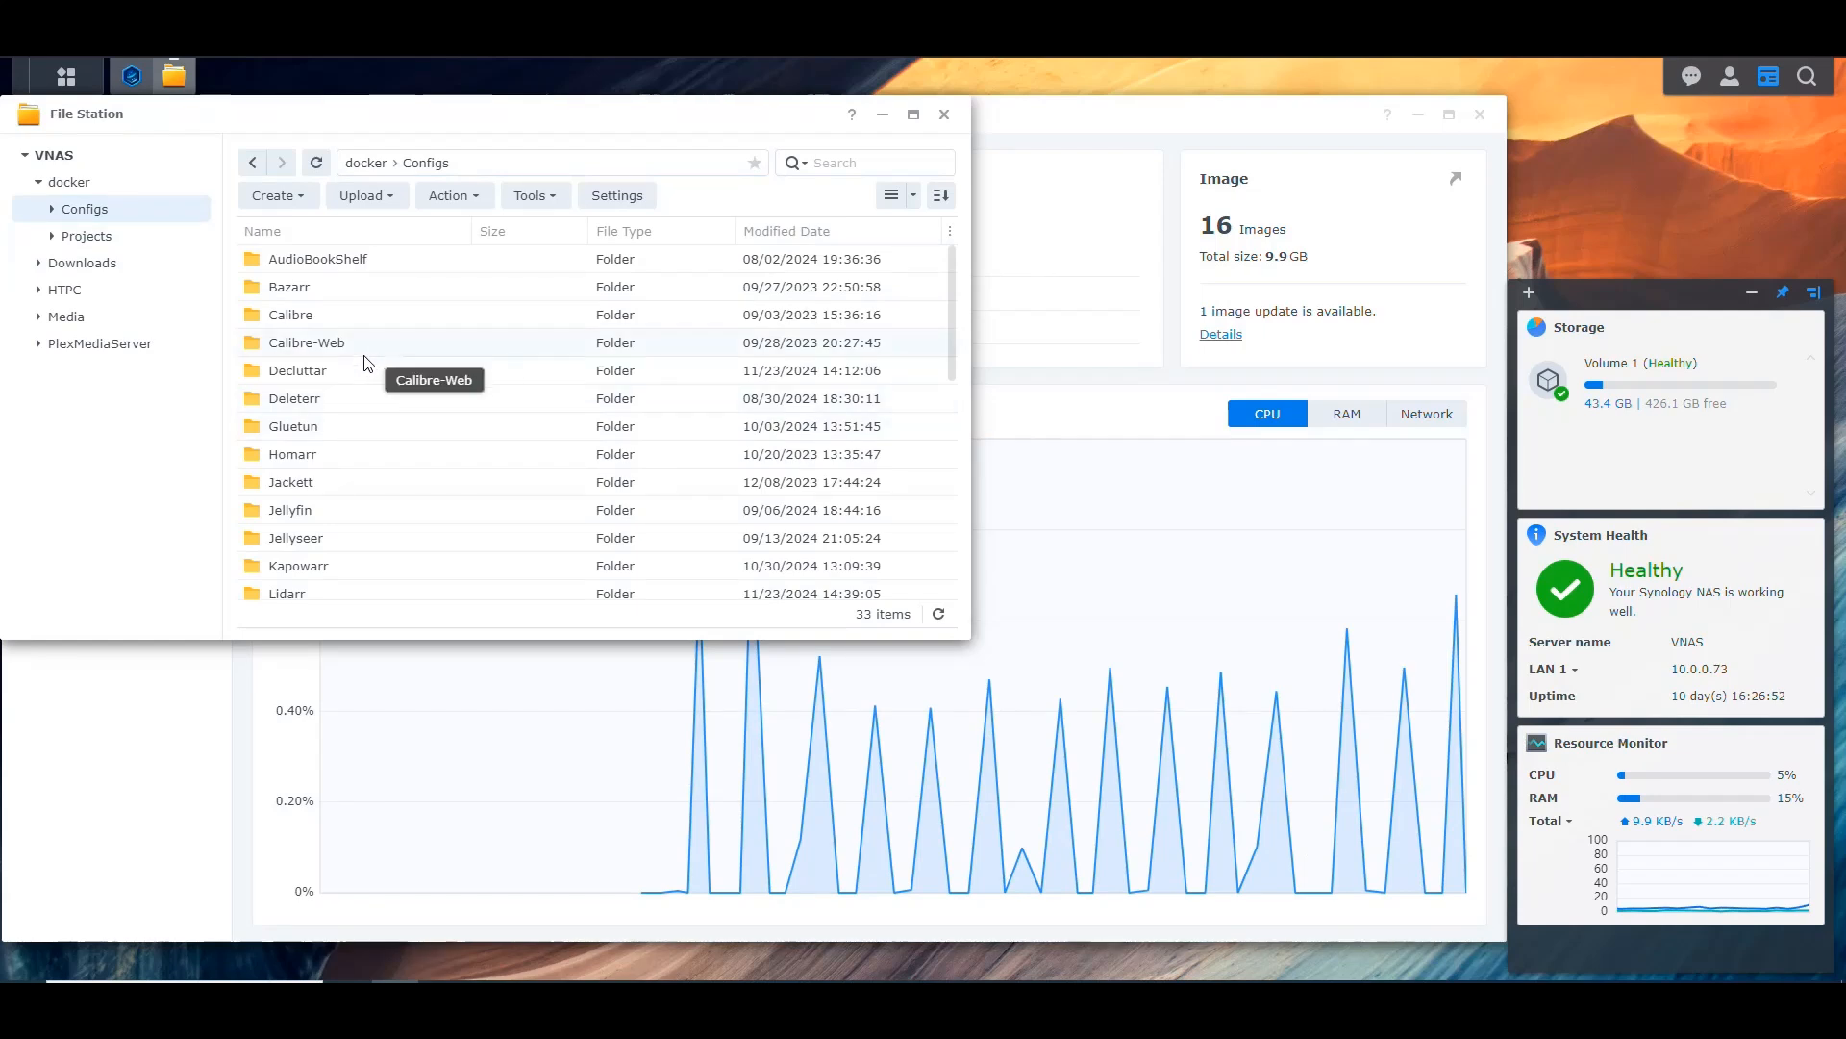
click(95, 237)
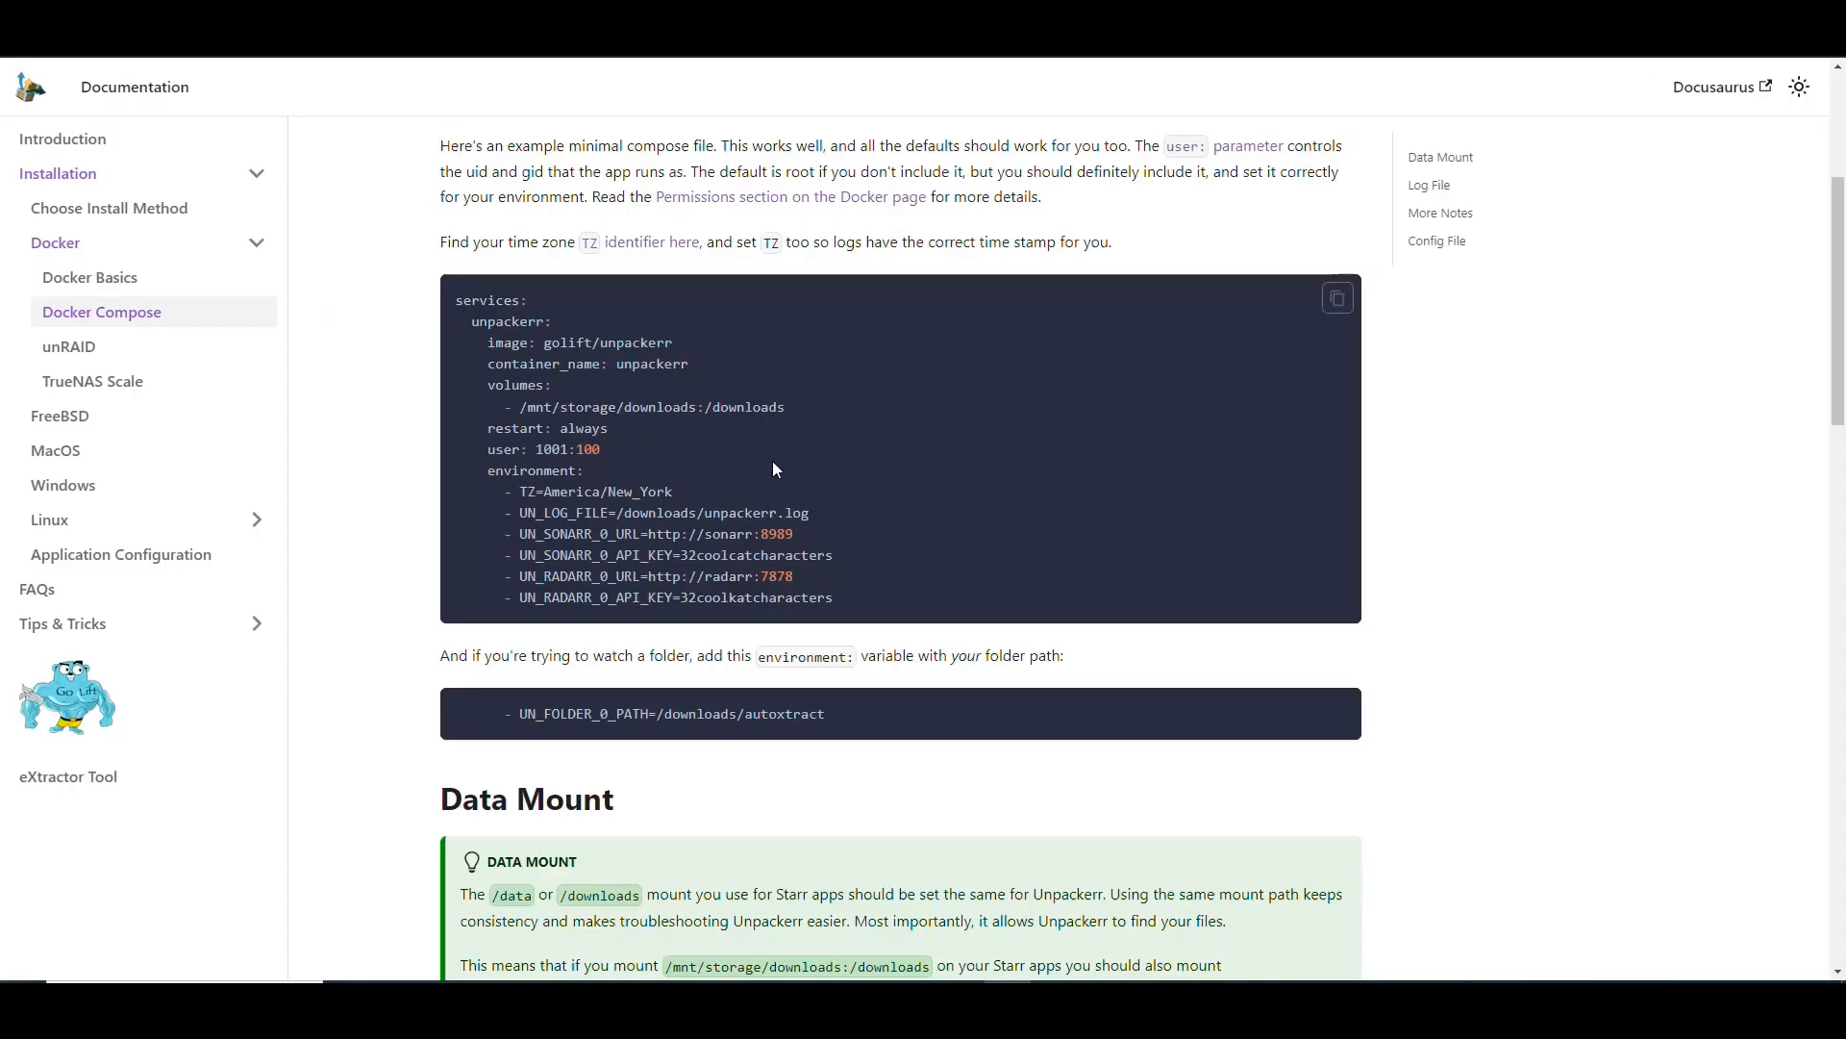
Highlight the whole example compose file, then view the Application Configuration page
drag(851, 604, 457, 310)
key(ctrl+c)
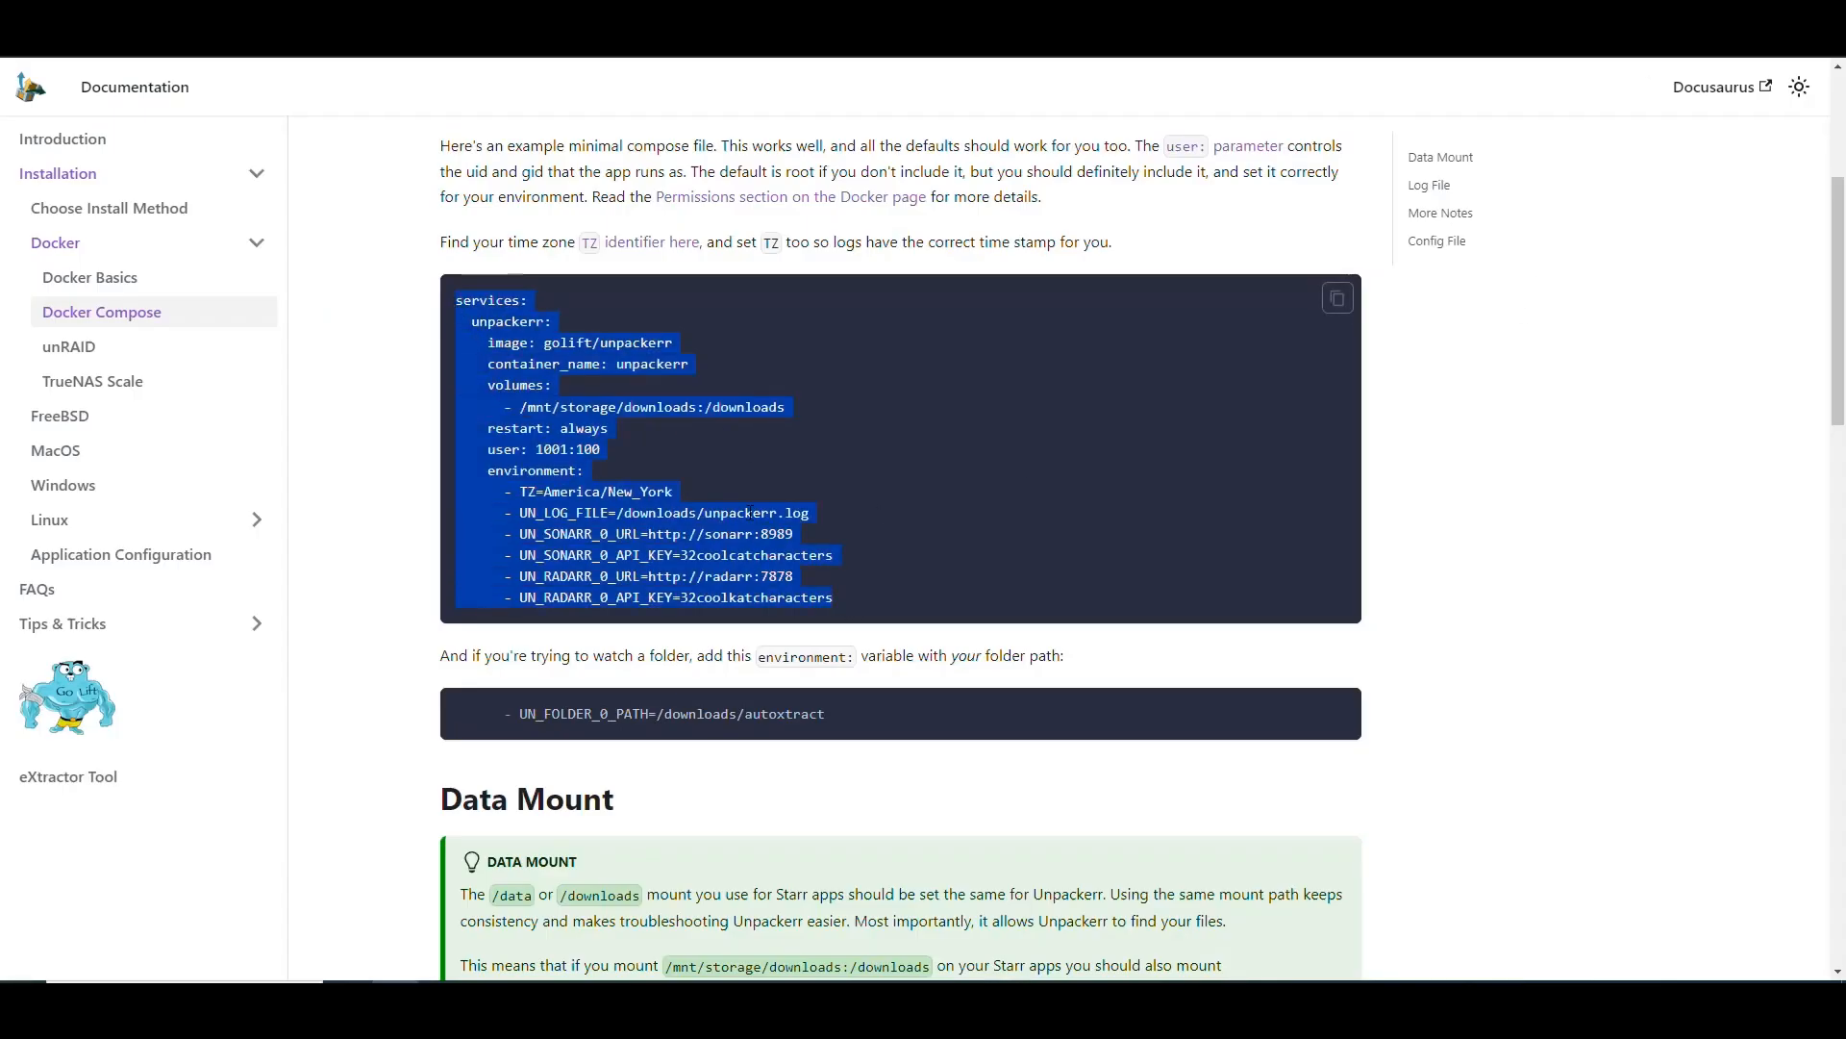
click(770, 459)
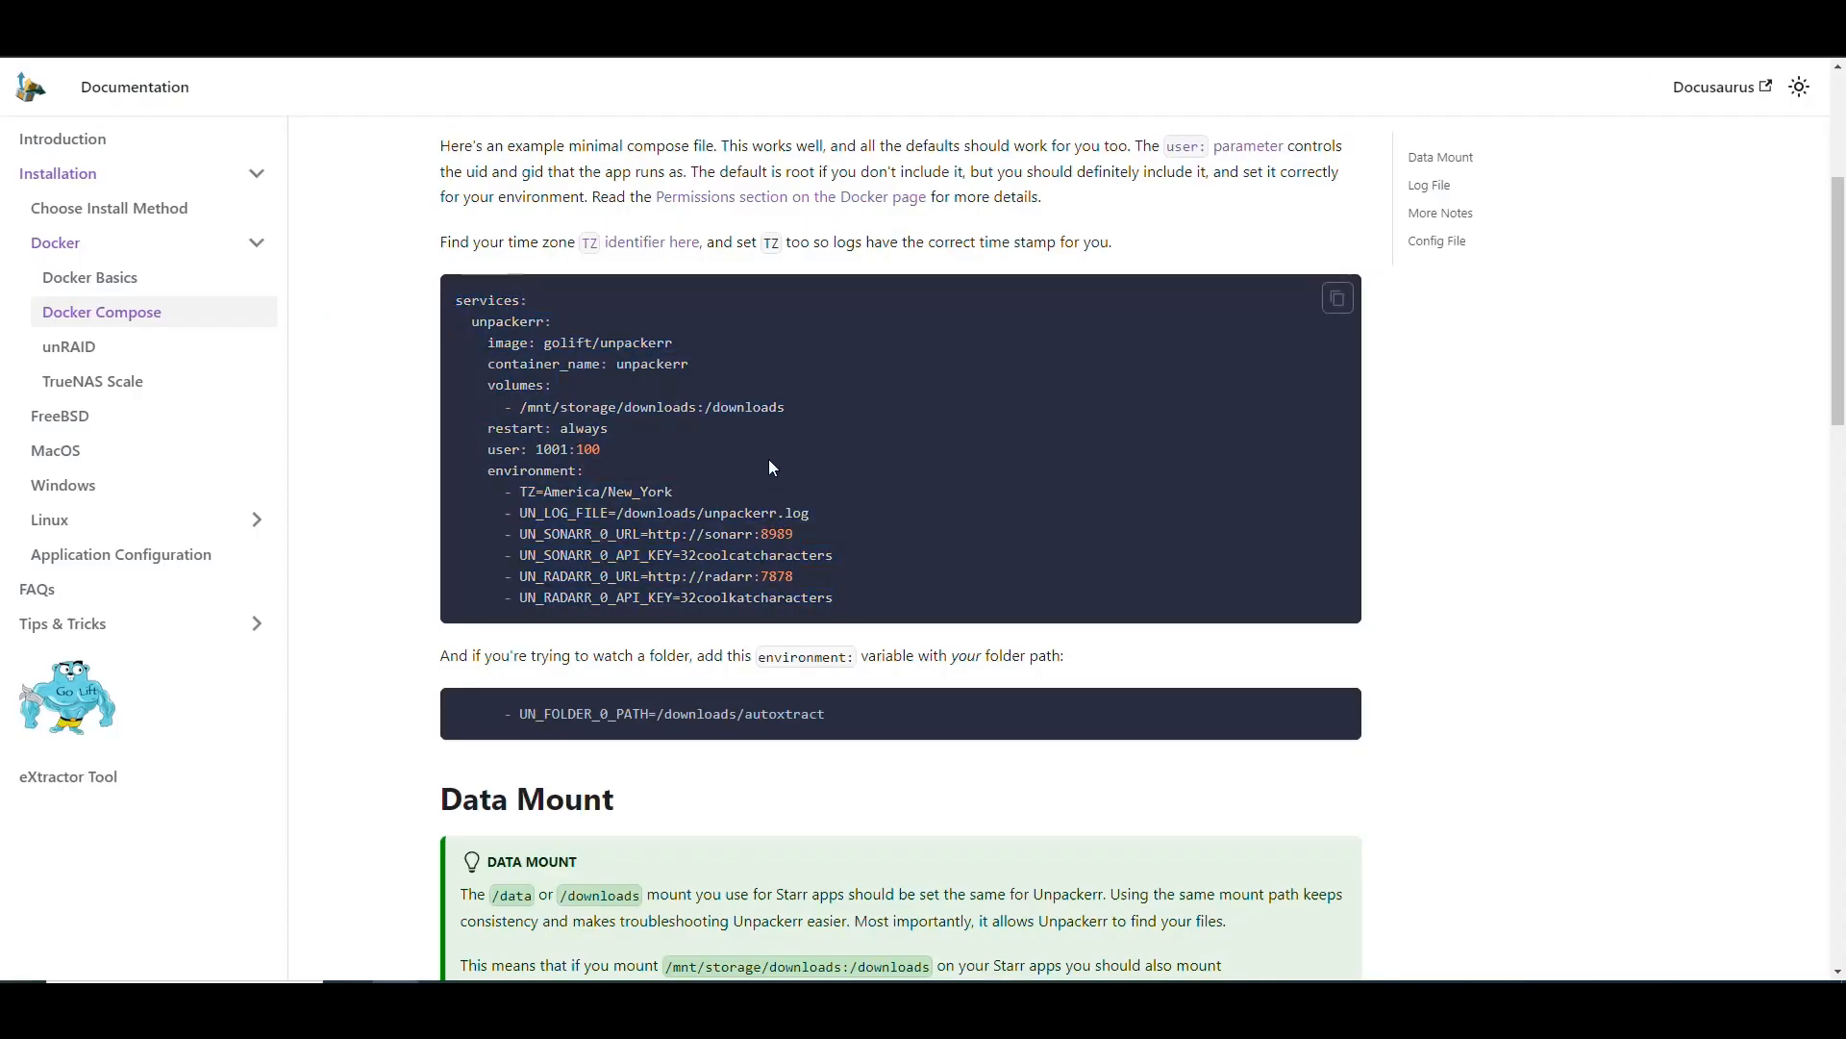
click(132, 565)
scroll(861, 461, down, 2)
scroll(862, 461, up, 2)
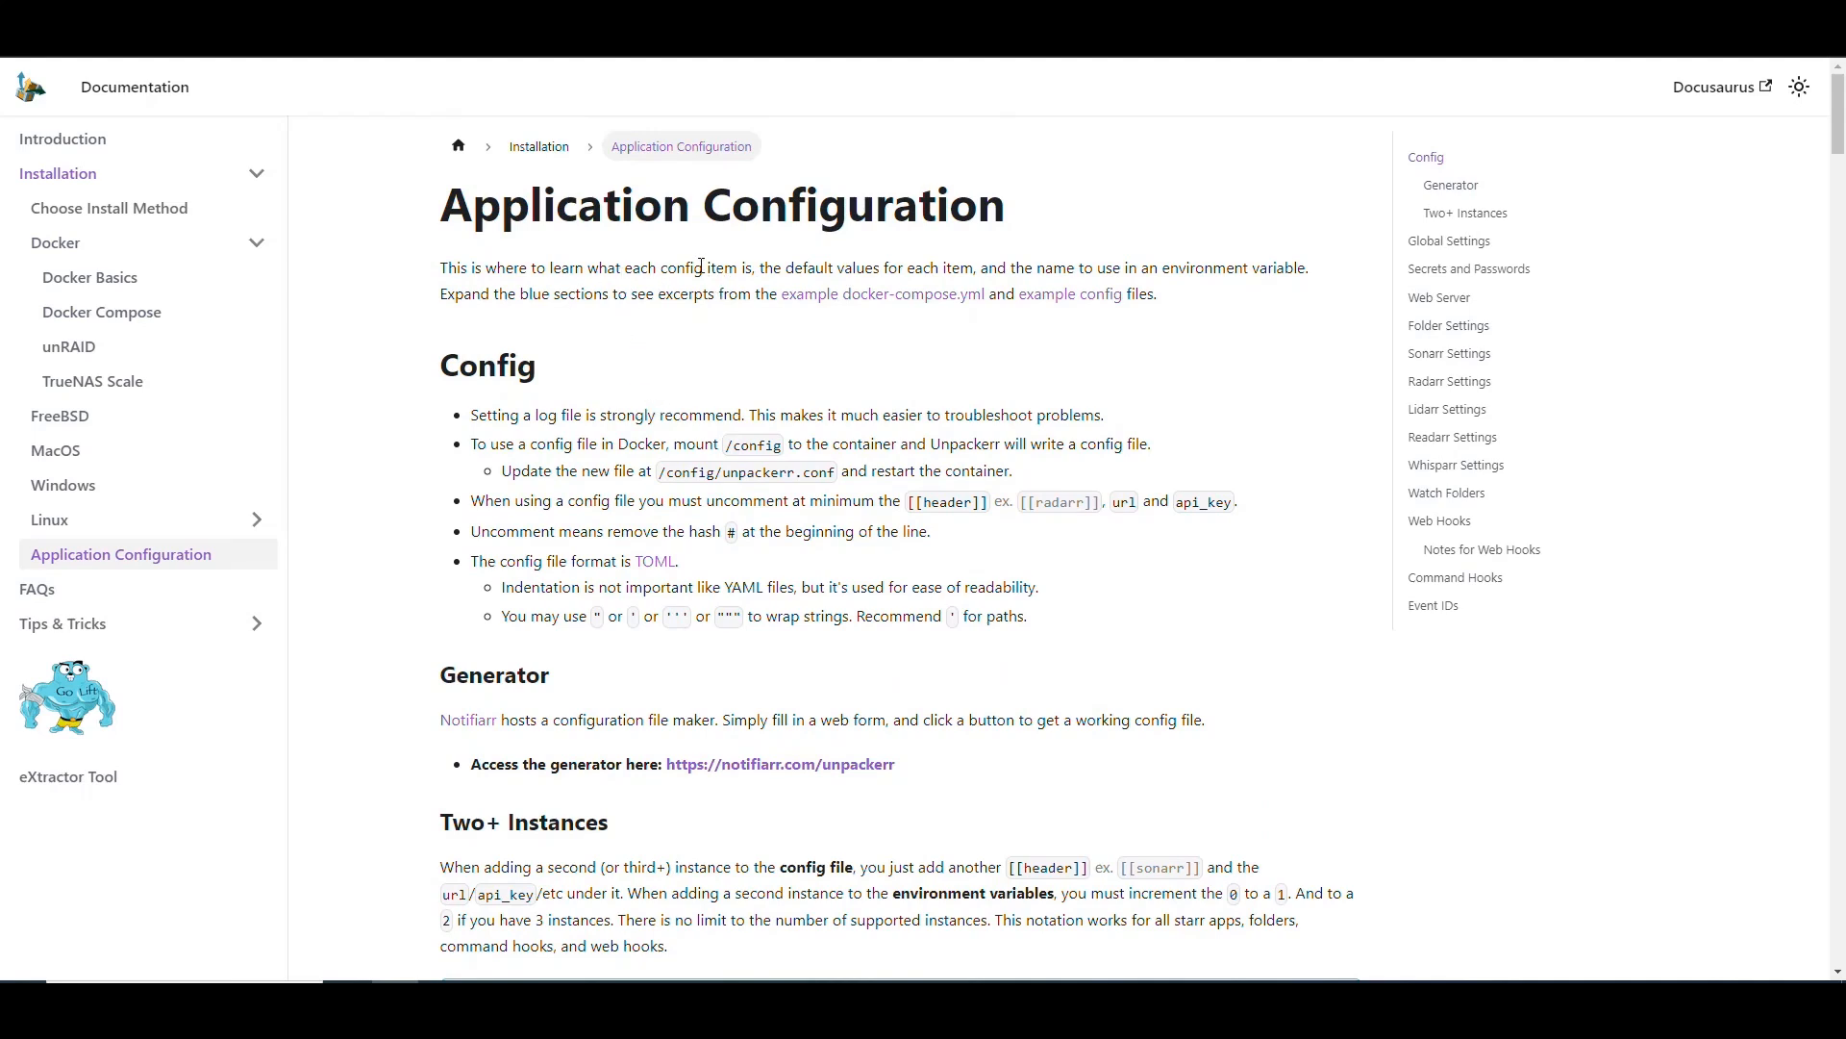
Highlight the /config/unpackerr.conf path, then go back to the Docker Compose page
drag(701, 267, 603, 269)
click(717, 353)
scroll(697, 329, down, 2)
drag(837, 281, 661, 284)
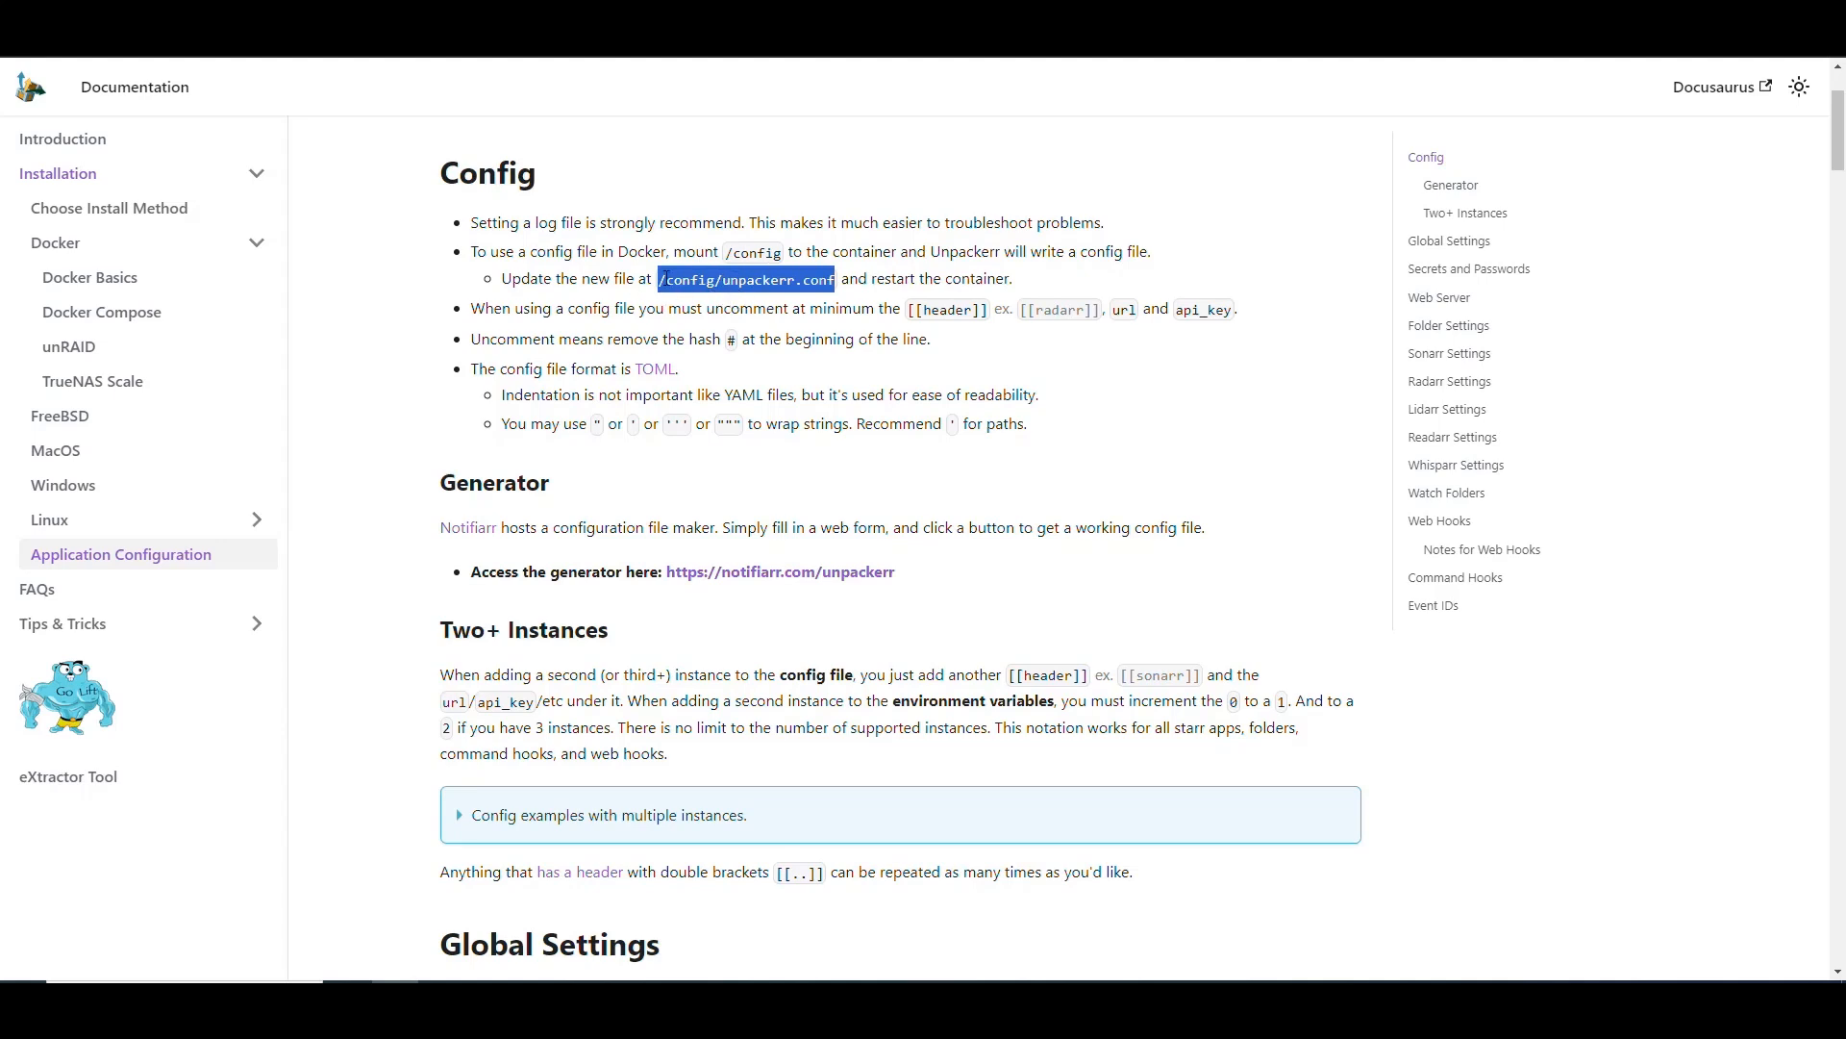
scroll(696, 287, down, 5)
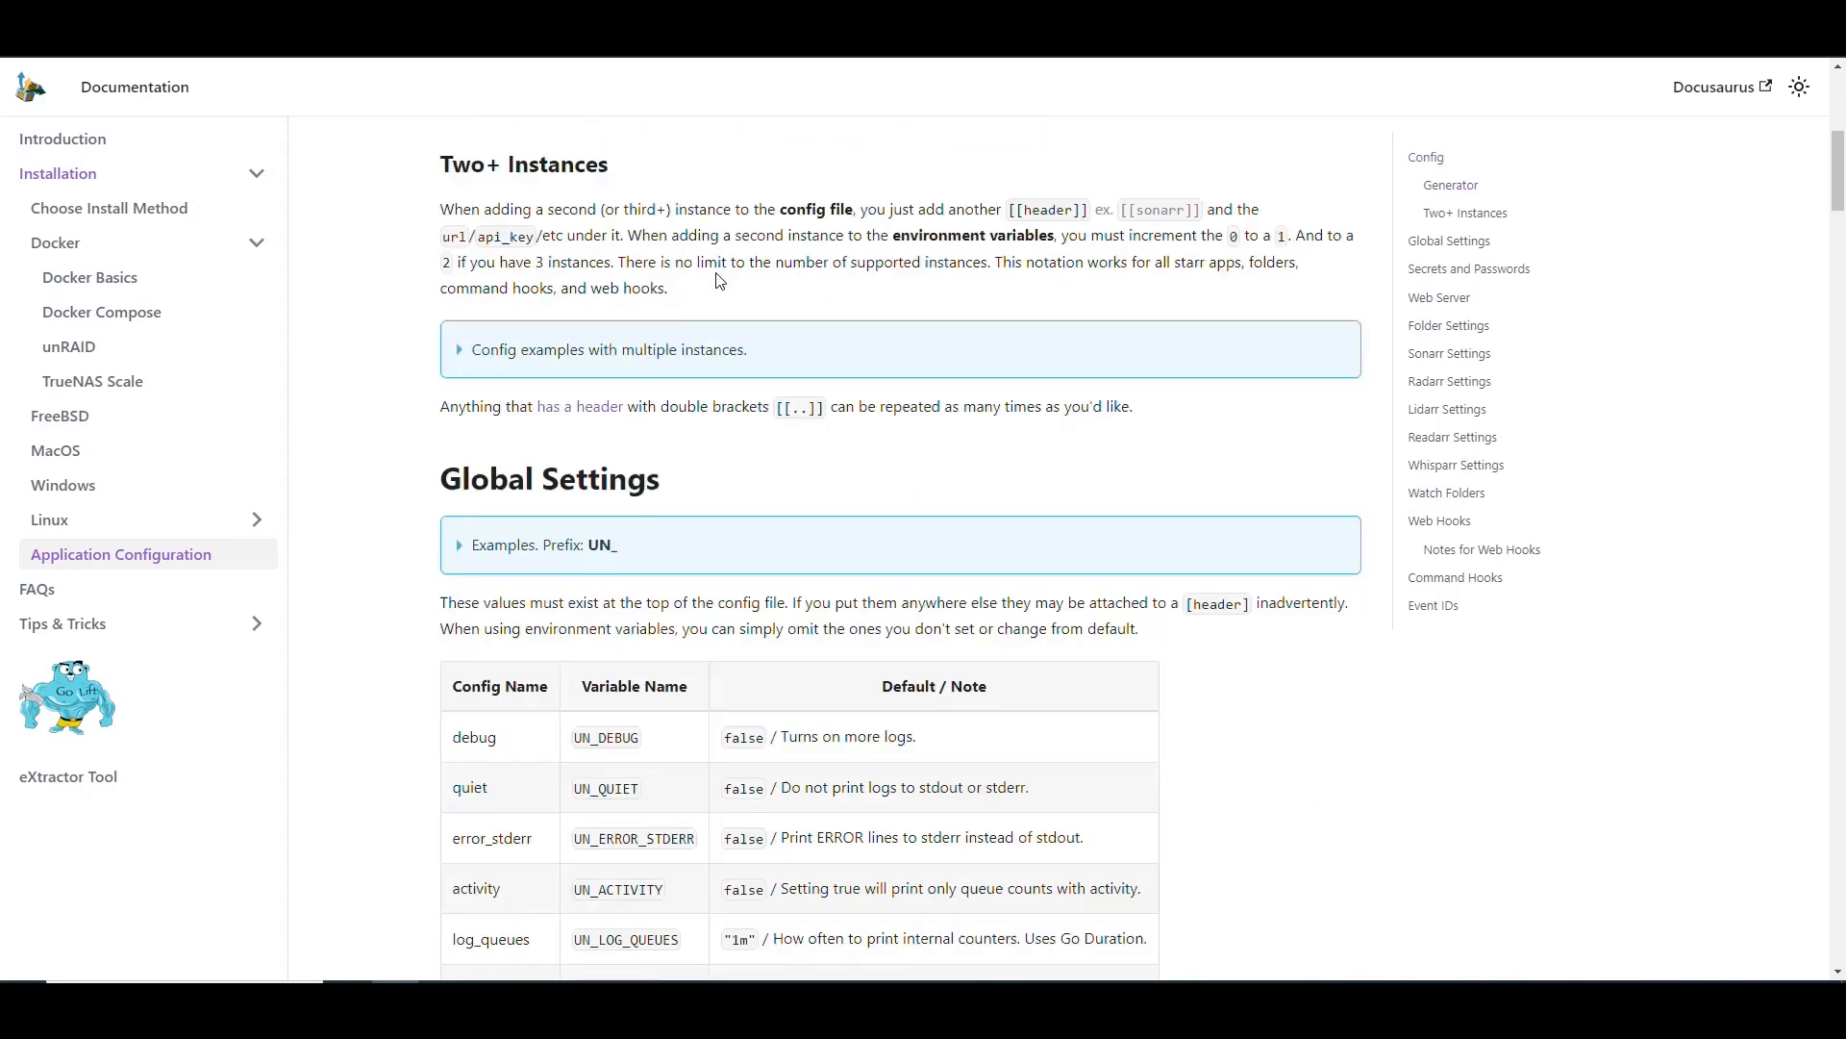
scroll(731, 365, up, 7)
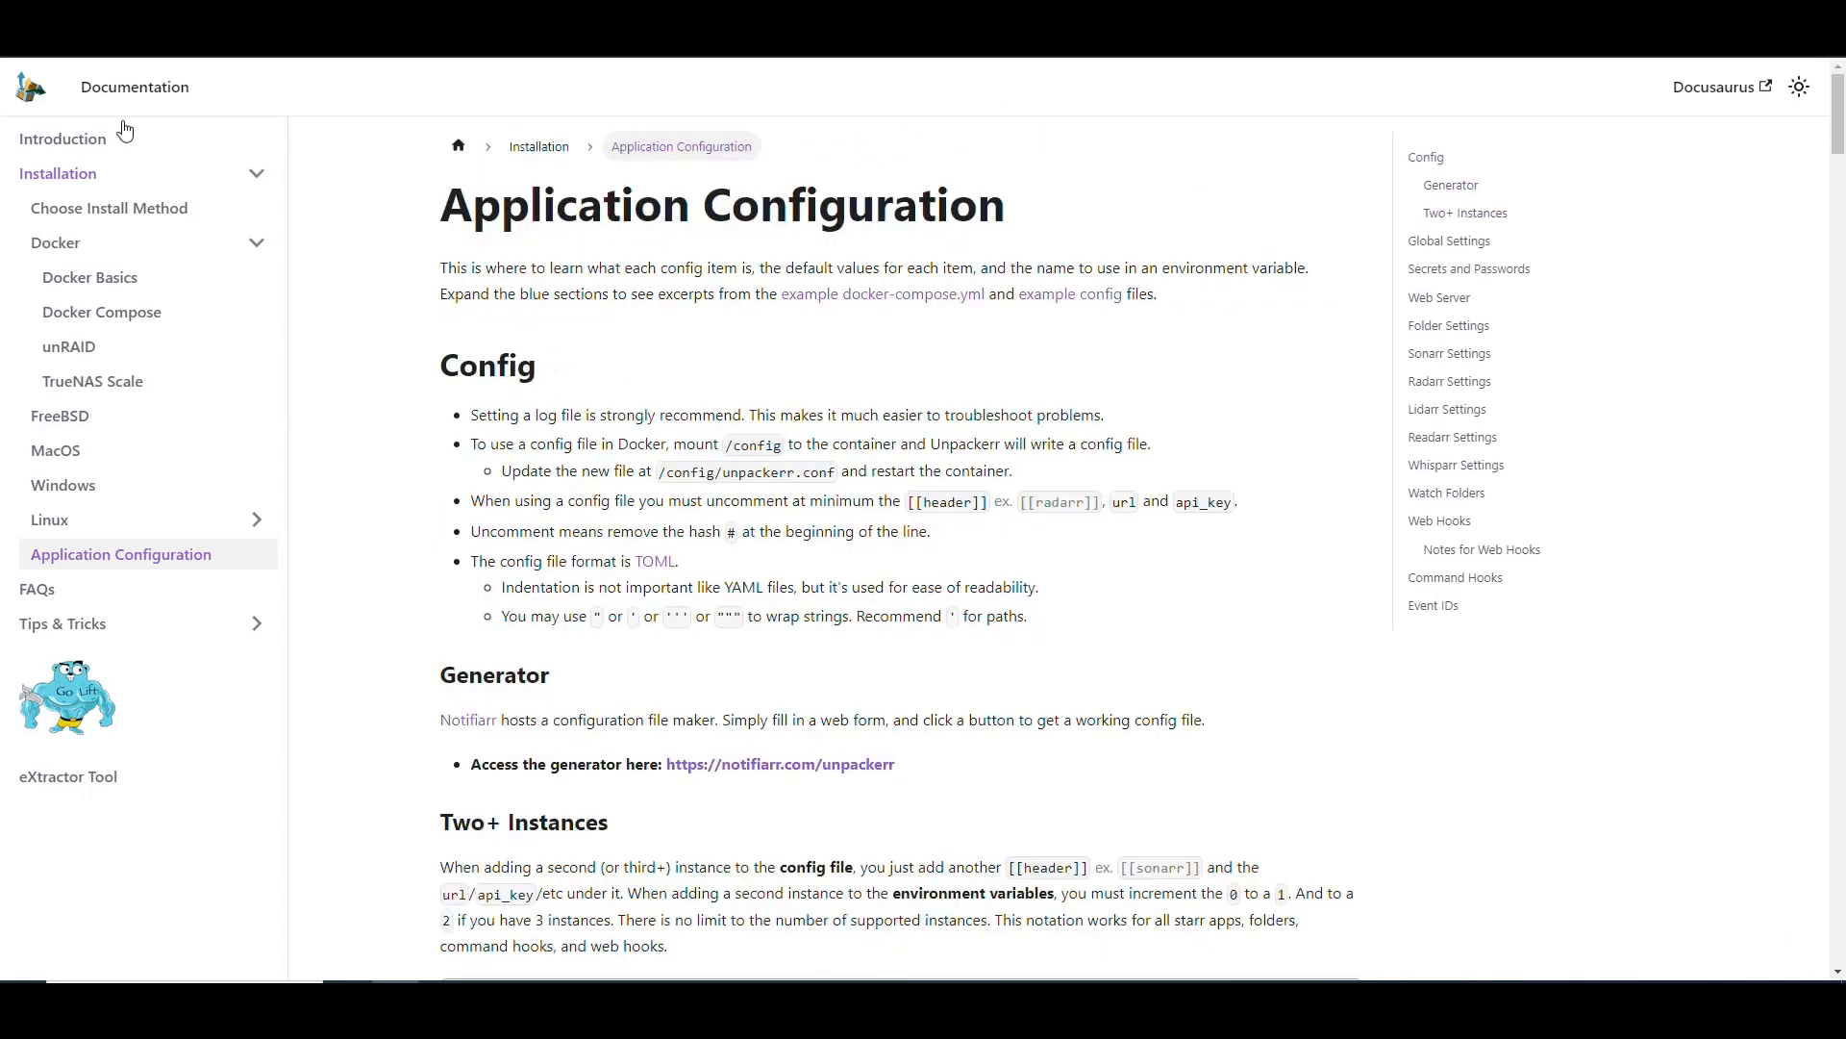
click(19, 38)
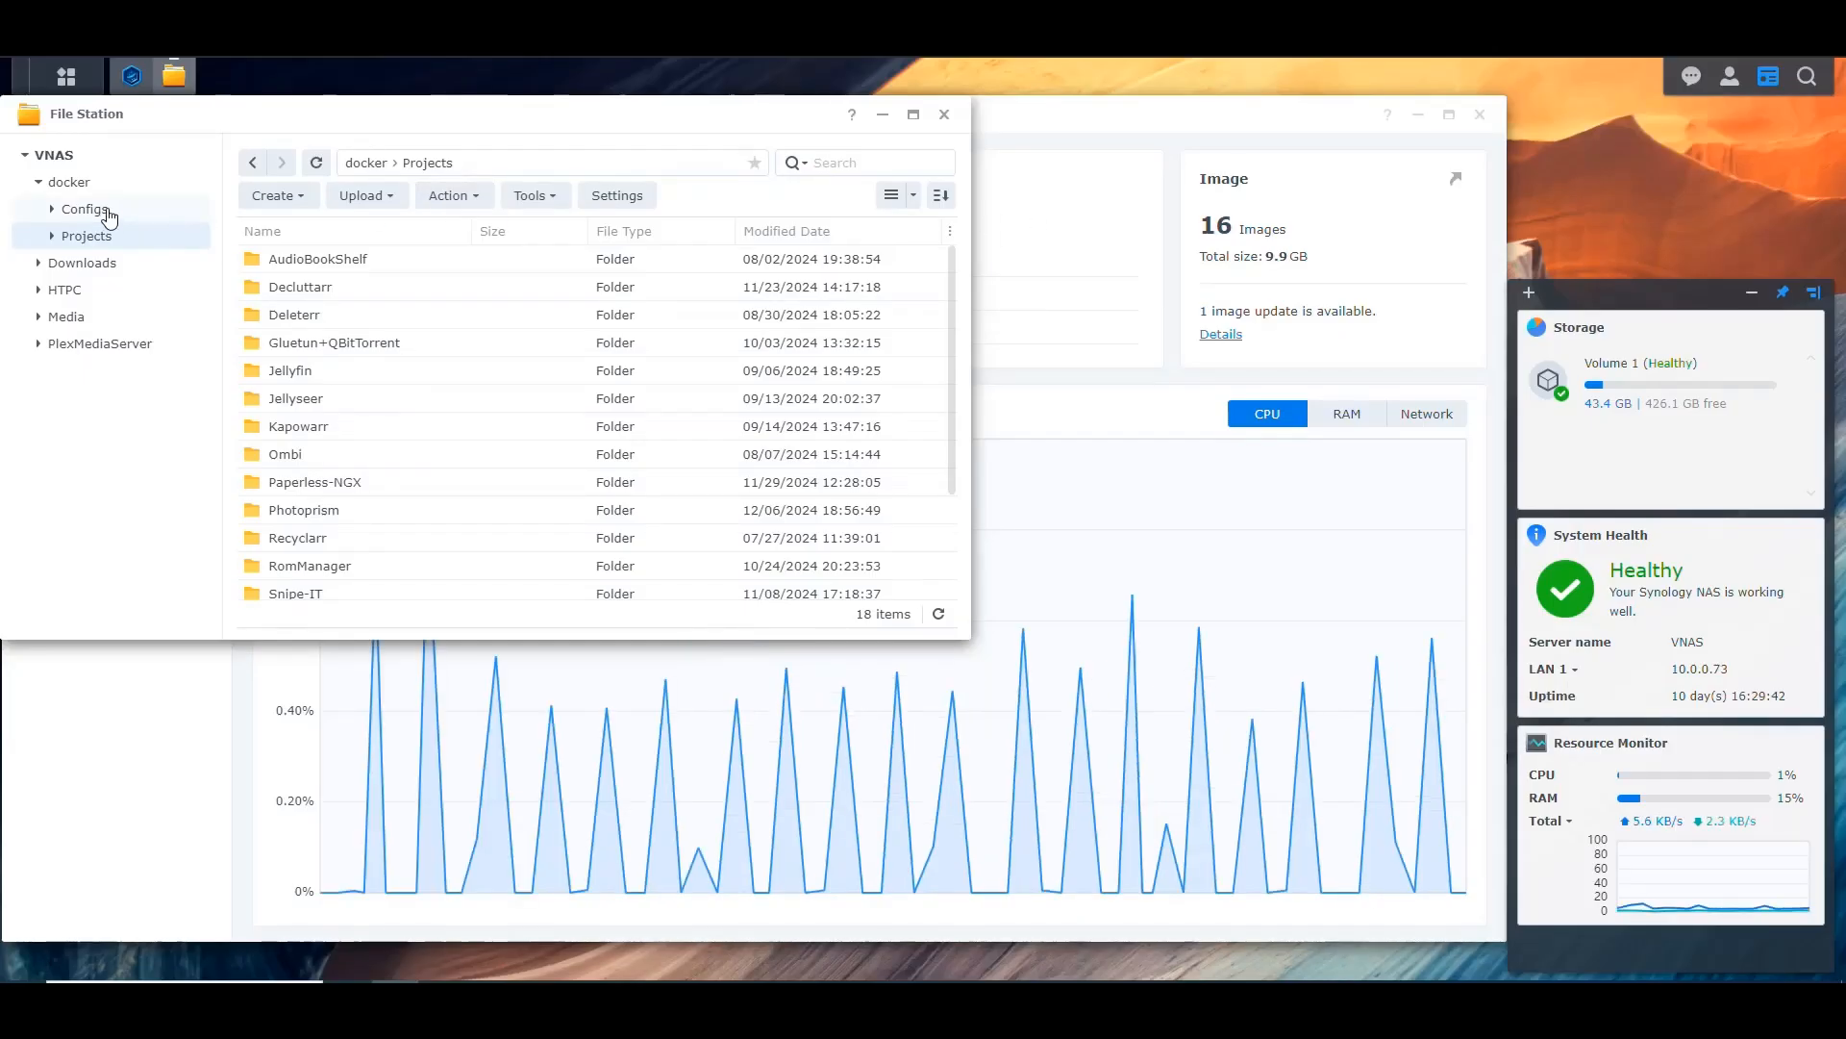
Create an 'Unpackerr' folder inside docker/Configs
click(97, 211)
click(273, 196)
click(313, 231)
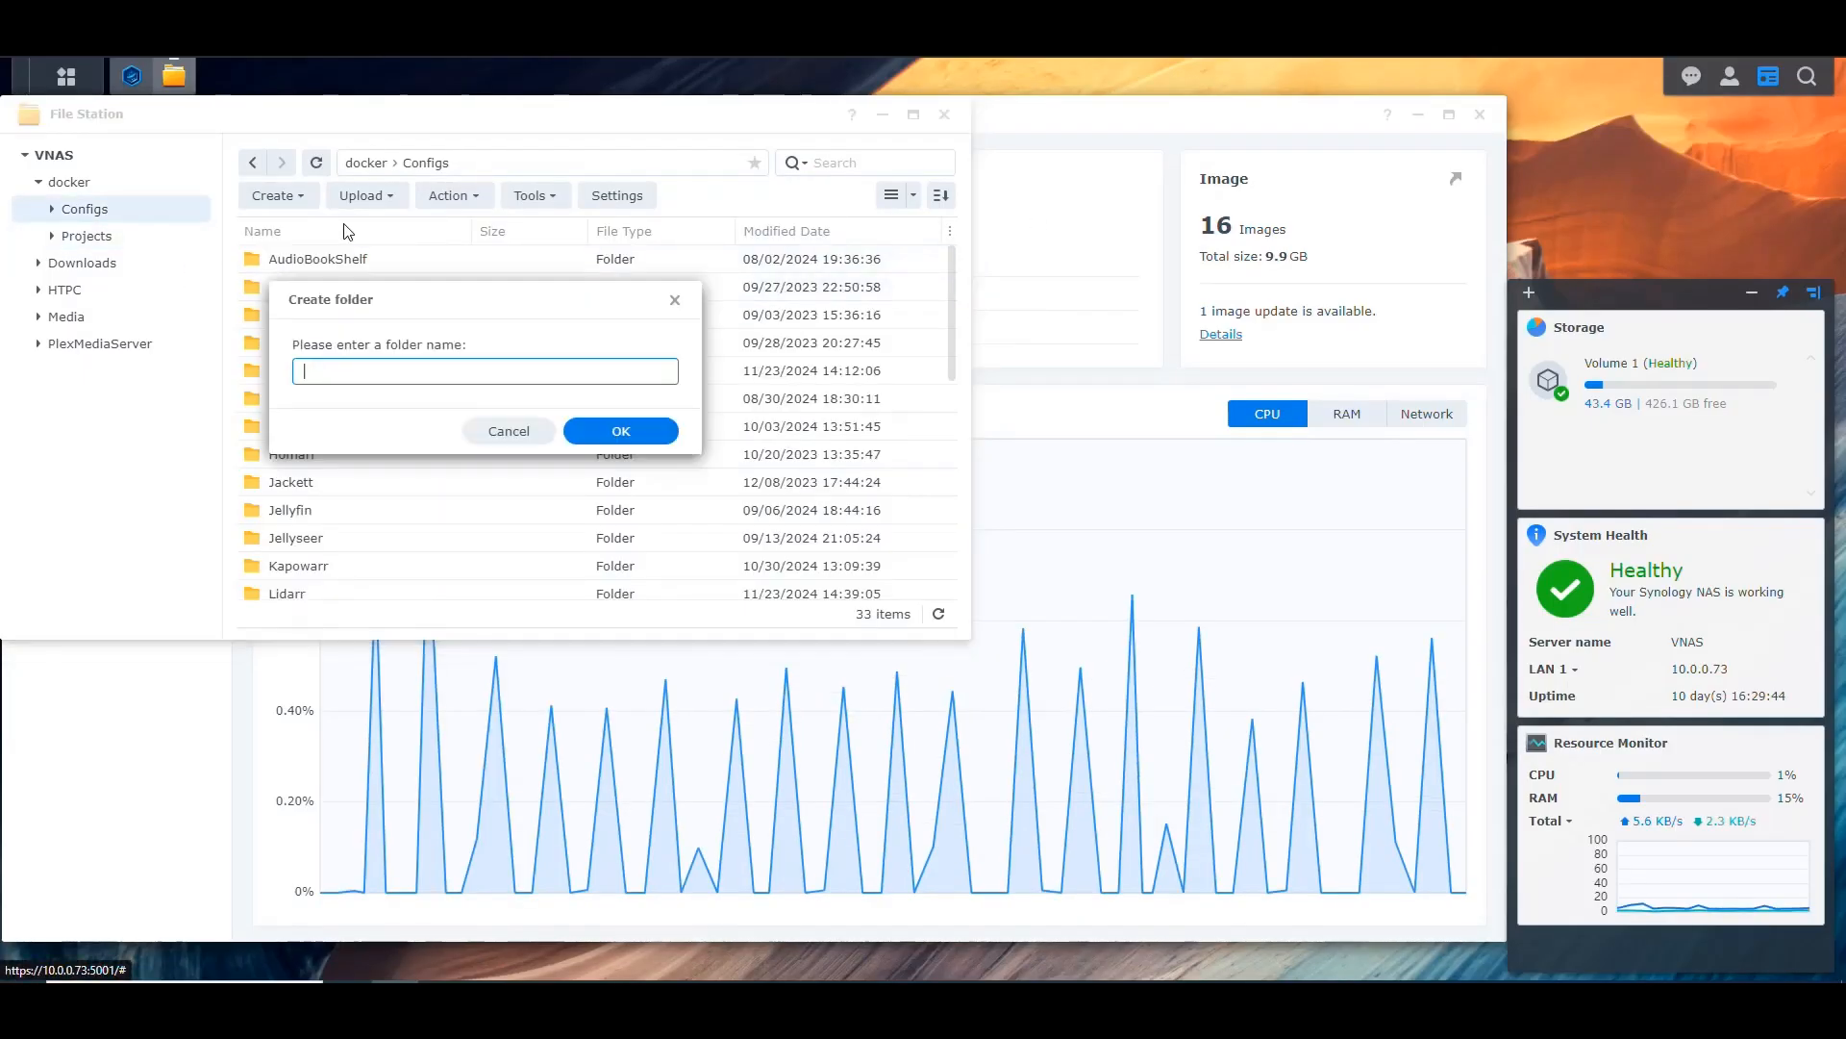
text(Unpa)
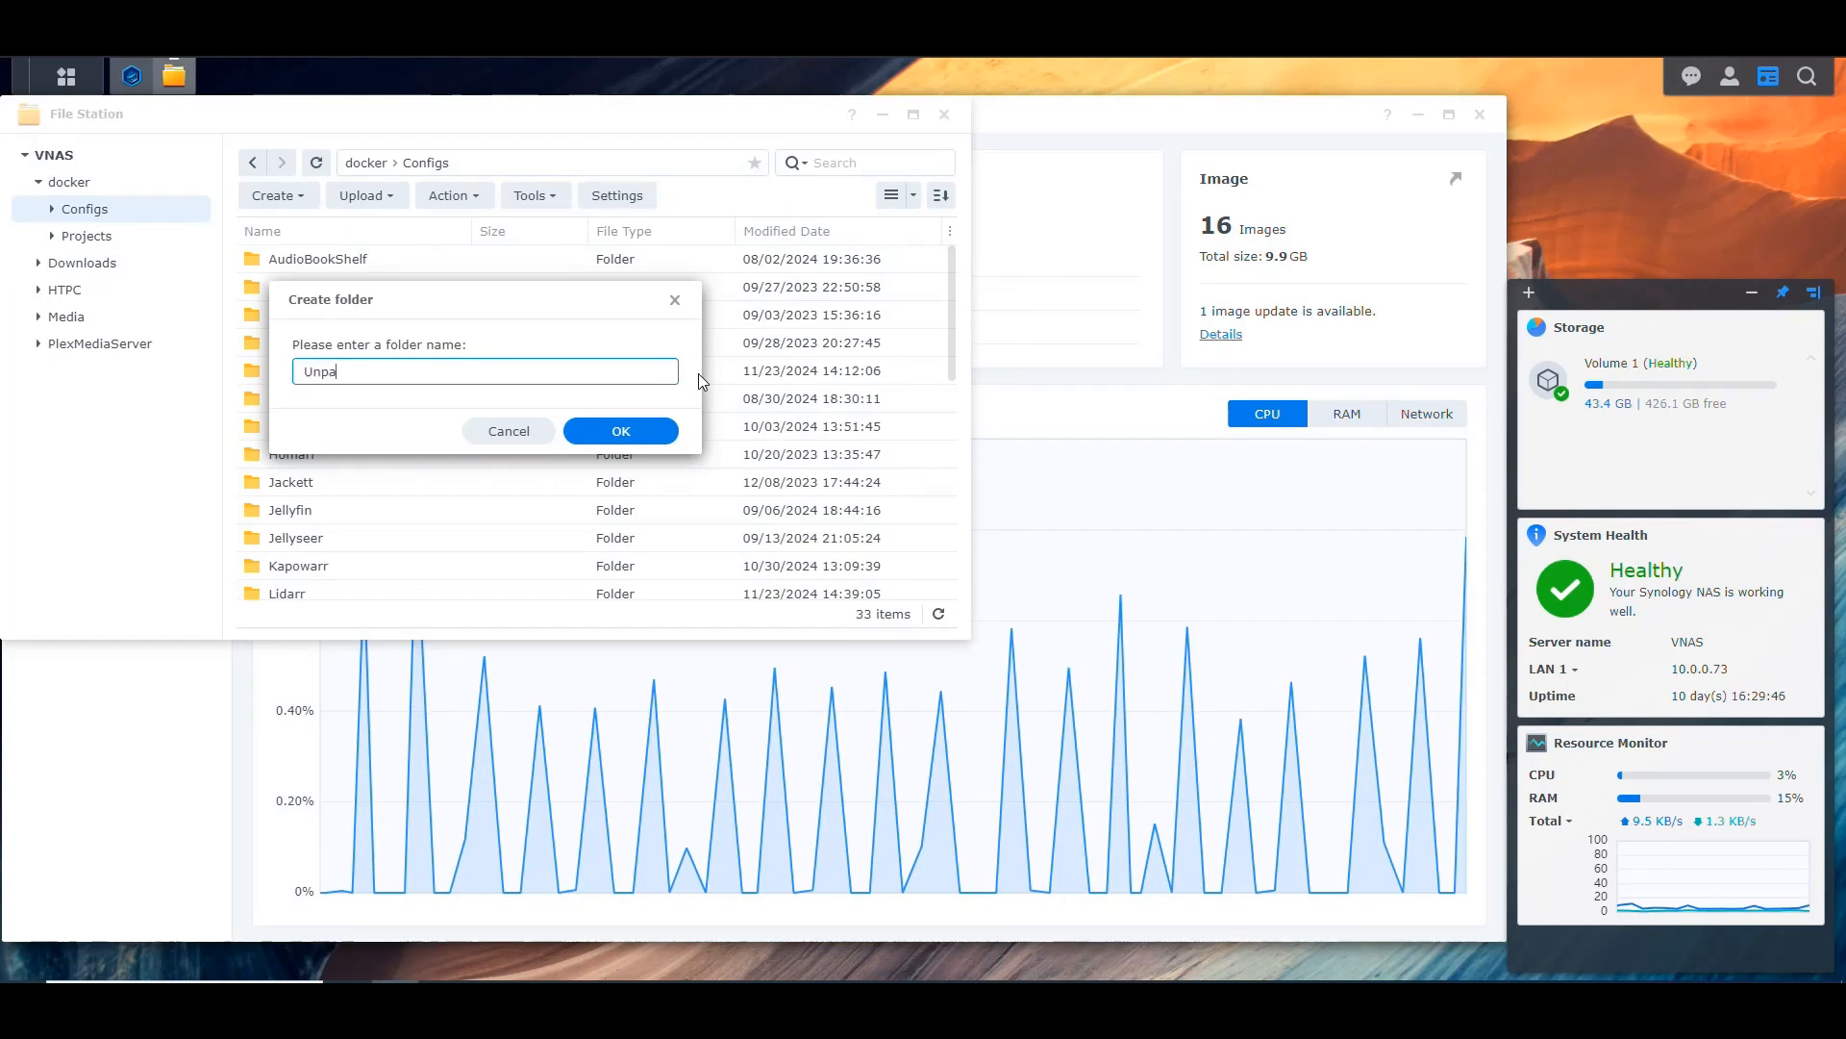
text(ckerr)
key(Return)
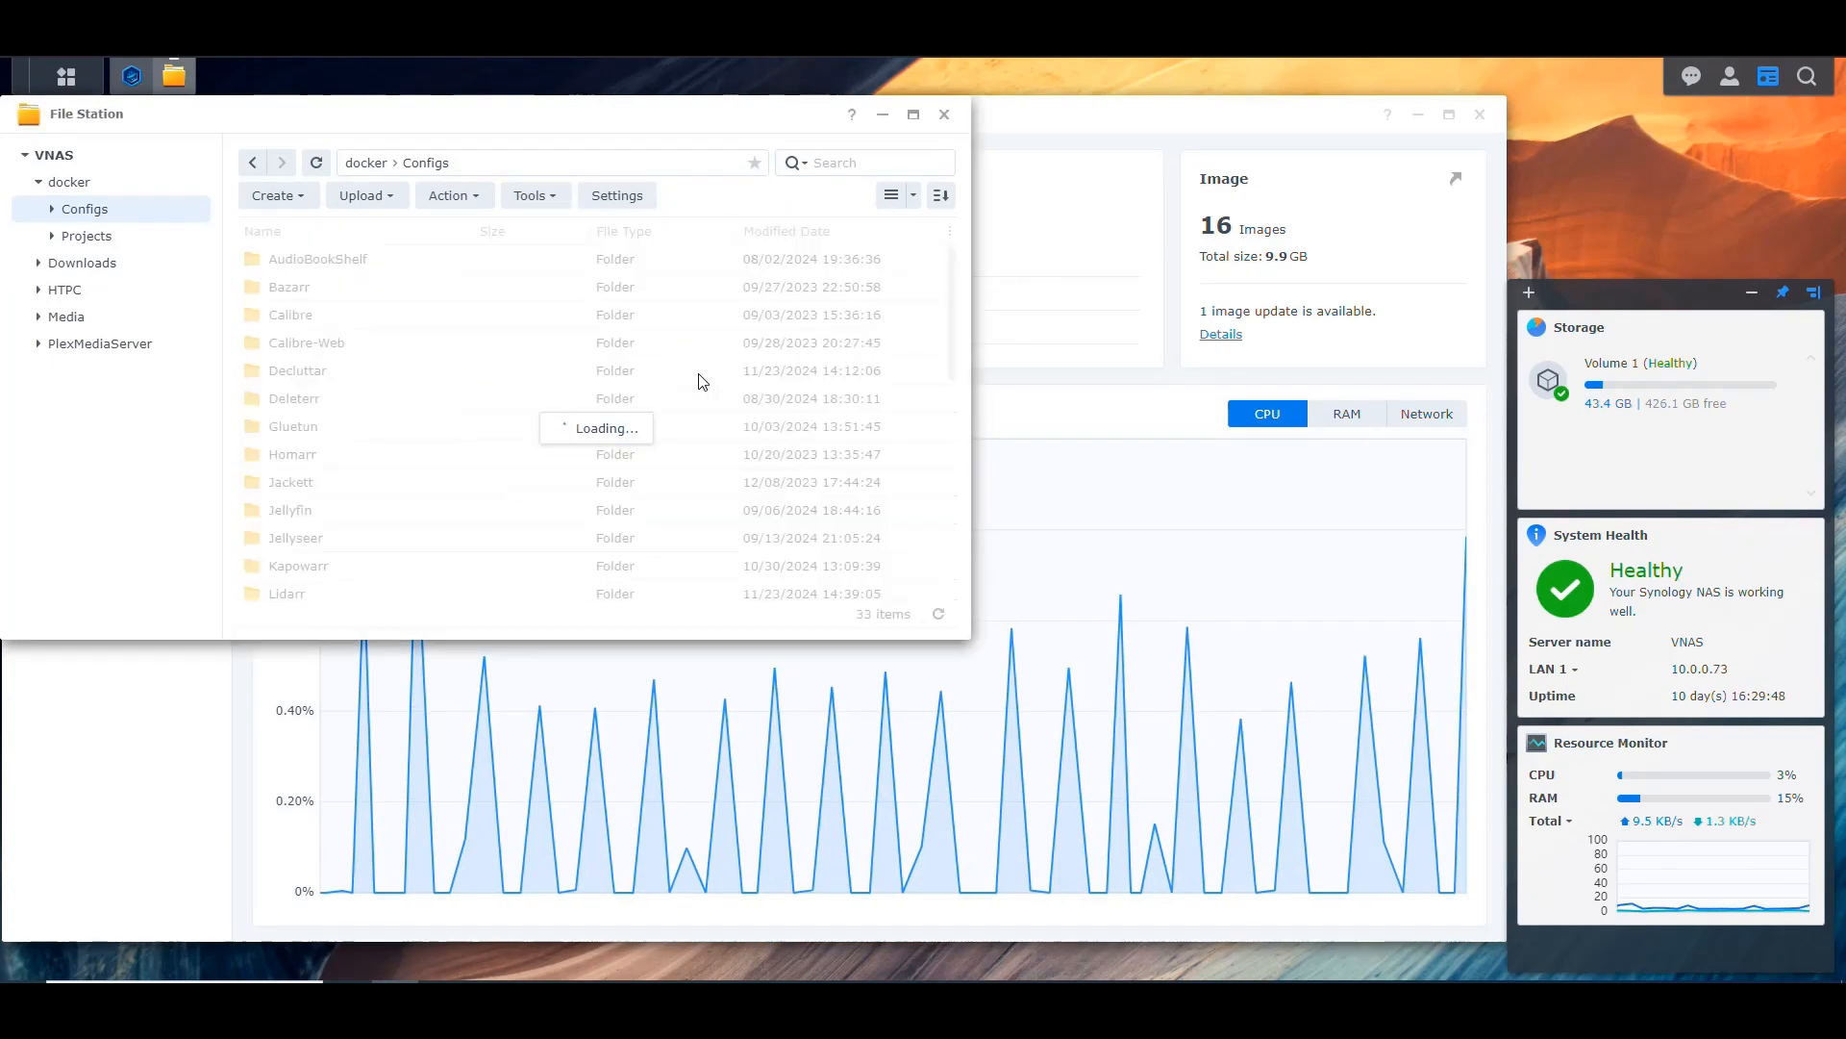
Inside the new Unpackerr folder, create a 'config' subfolder
double_click(349, 568)
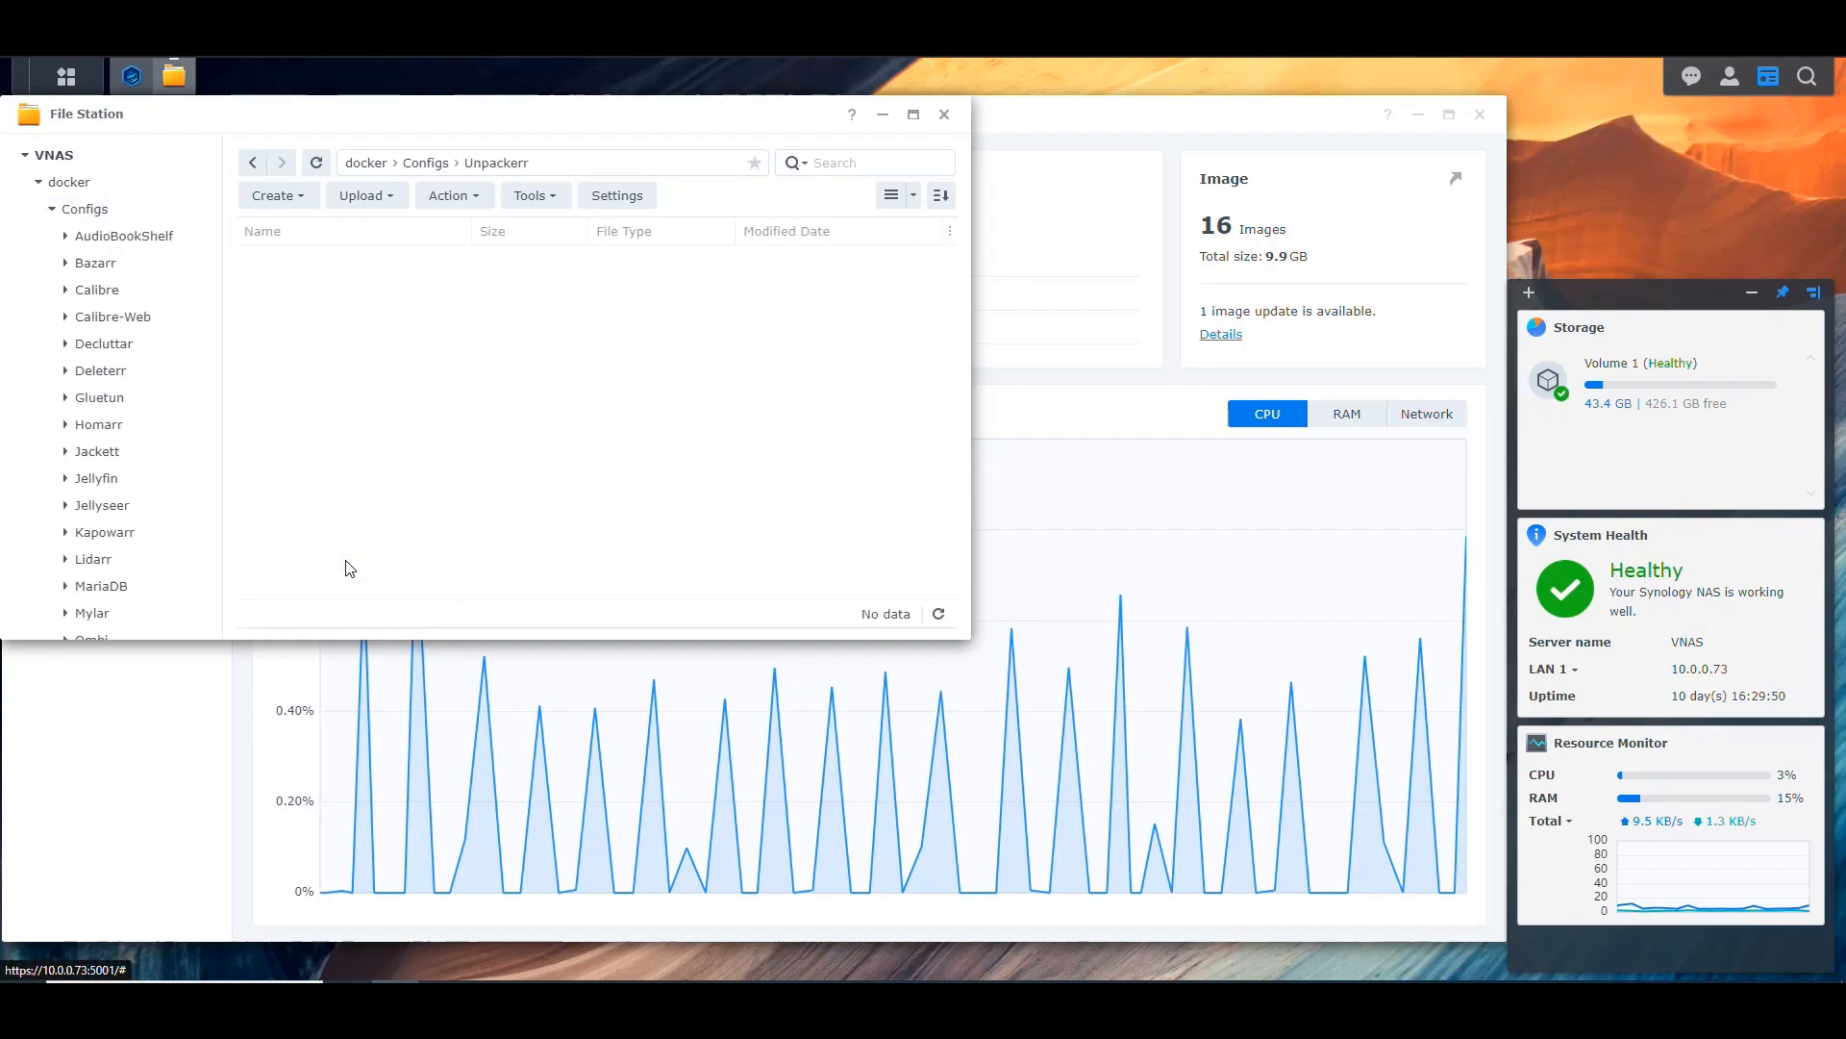
click(275, 195)
click(332, 237)
text(config)
key(Return)
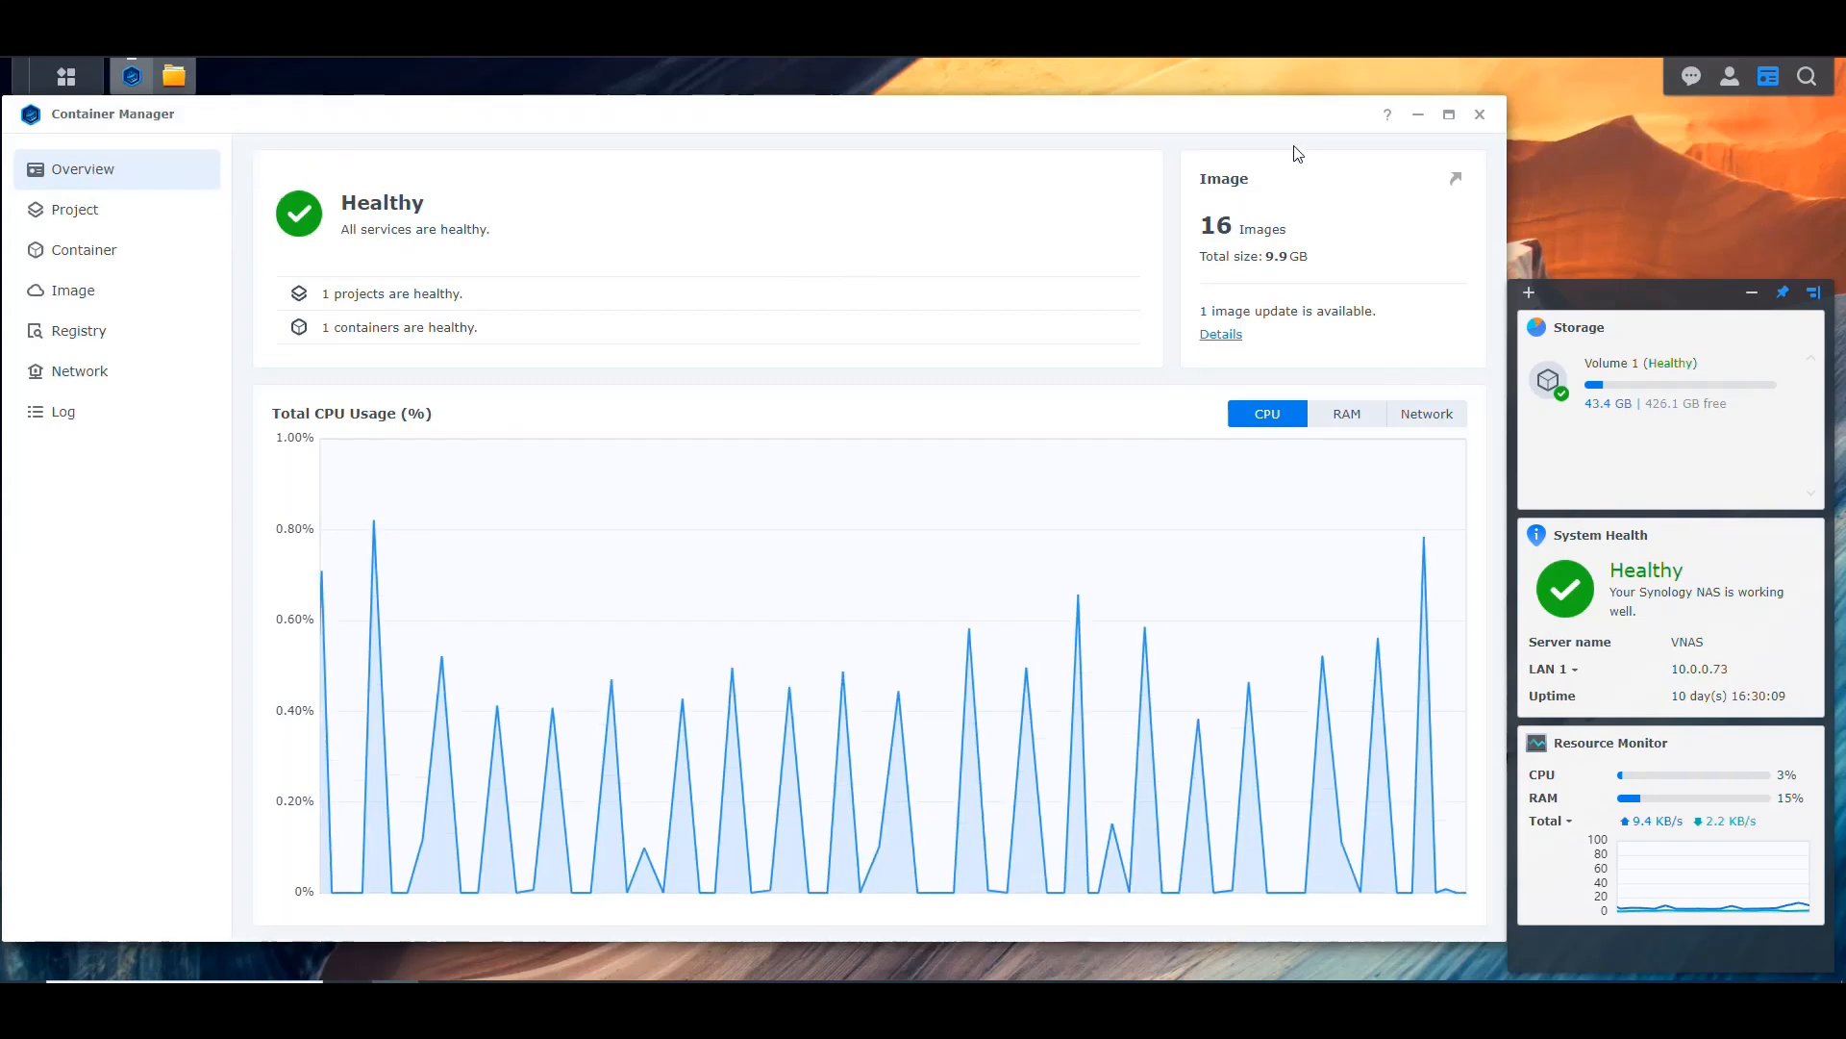
Start a new project, entering its name and setting the path to docker/Projects/Unpackerr
click(87, 213)
click(279, 163)
click(644, 366)
text(uptime-kuma)
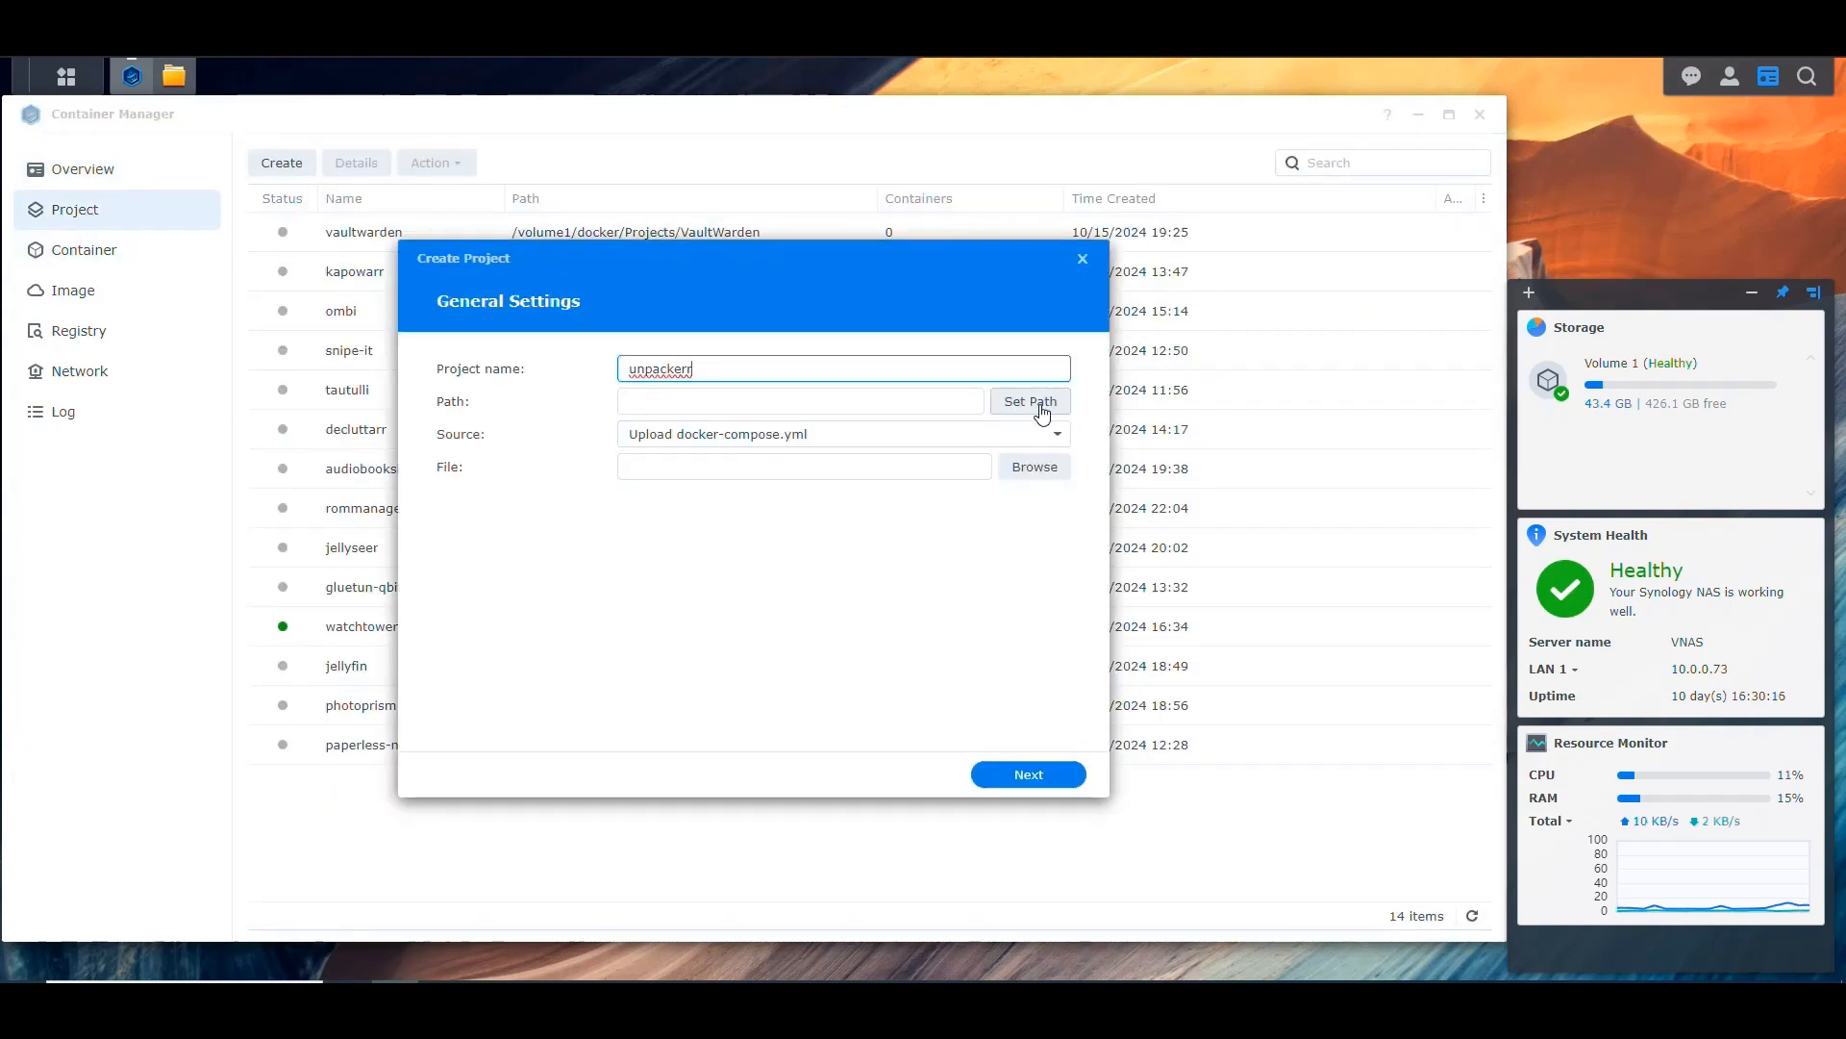
click(1030, 401)
click(579, 374)
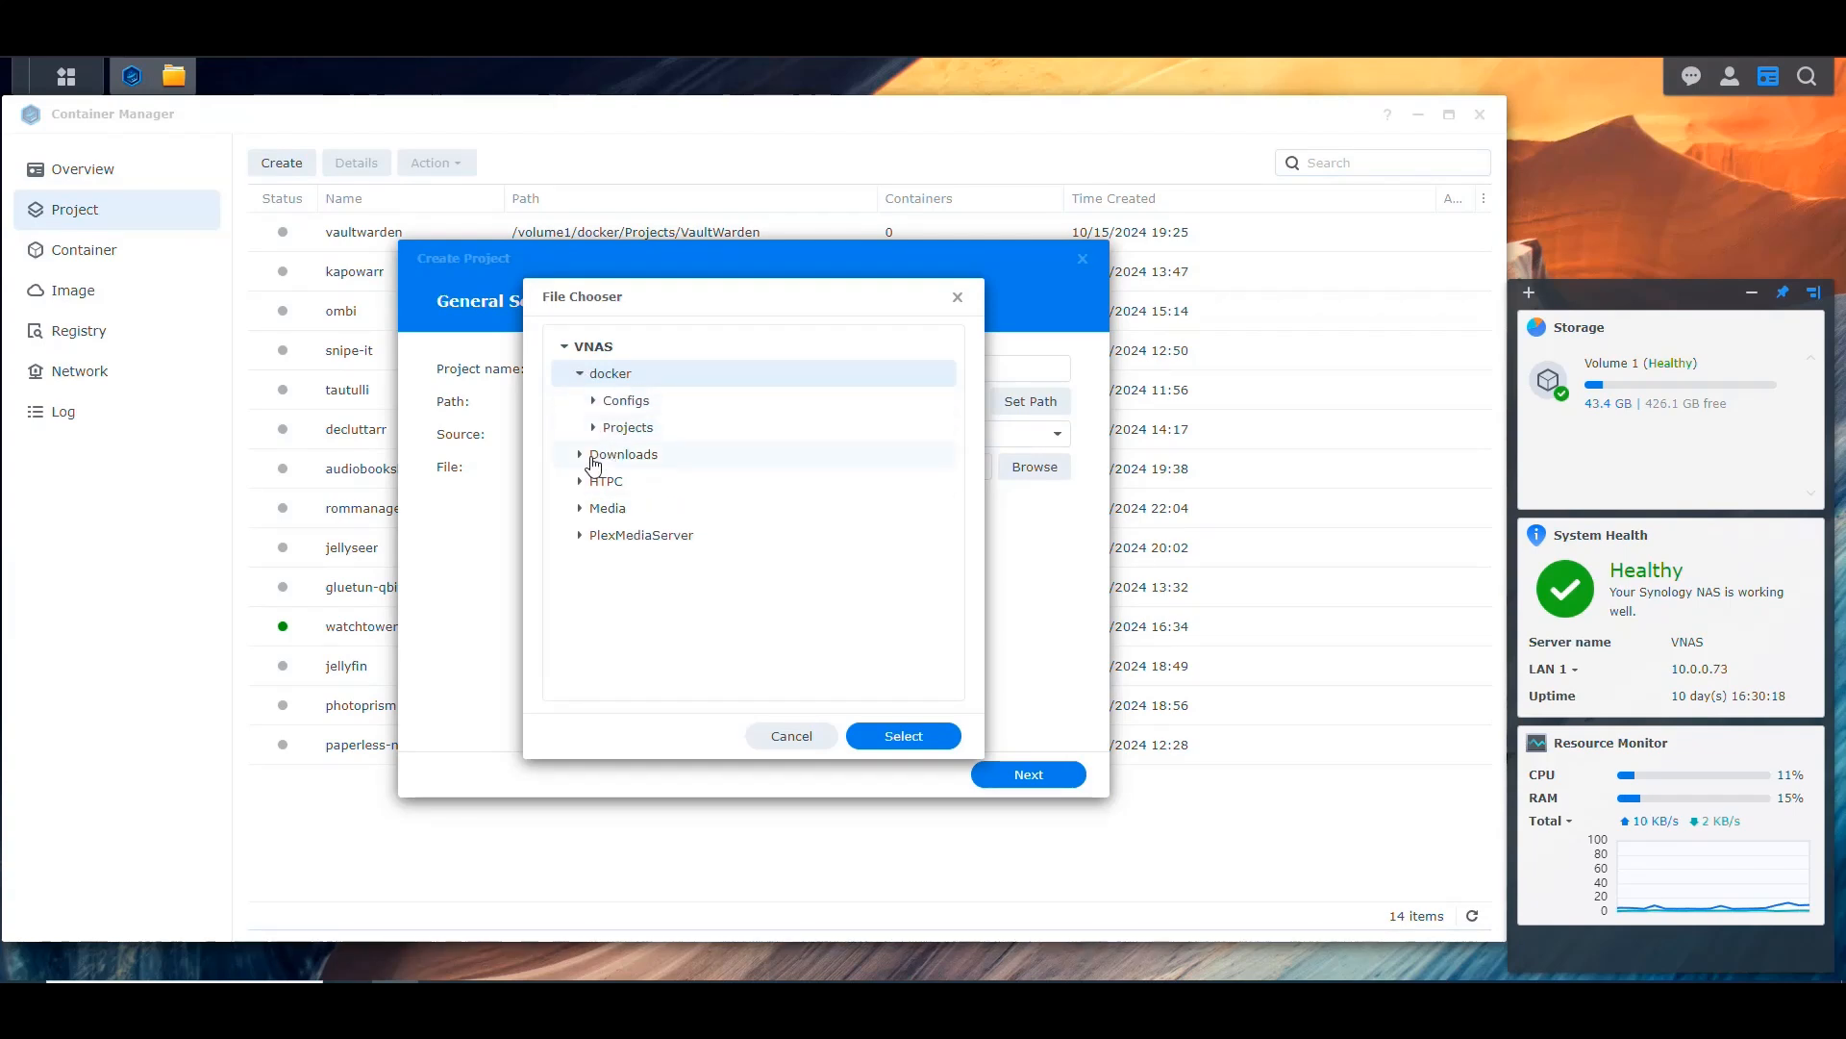
click(593, 427)
scroll(688, 550, down, 4)
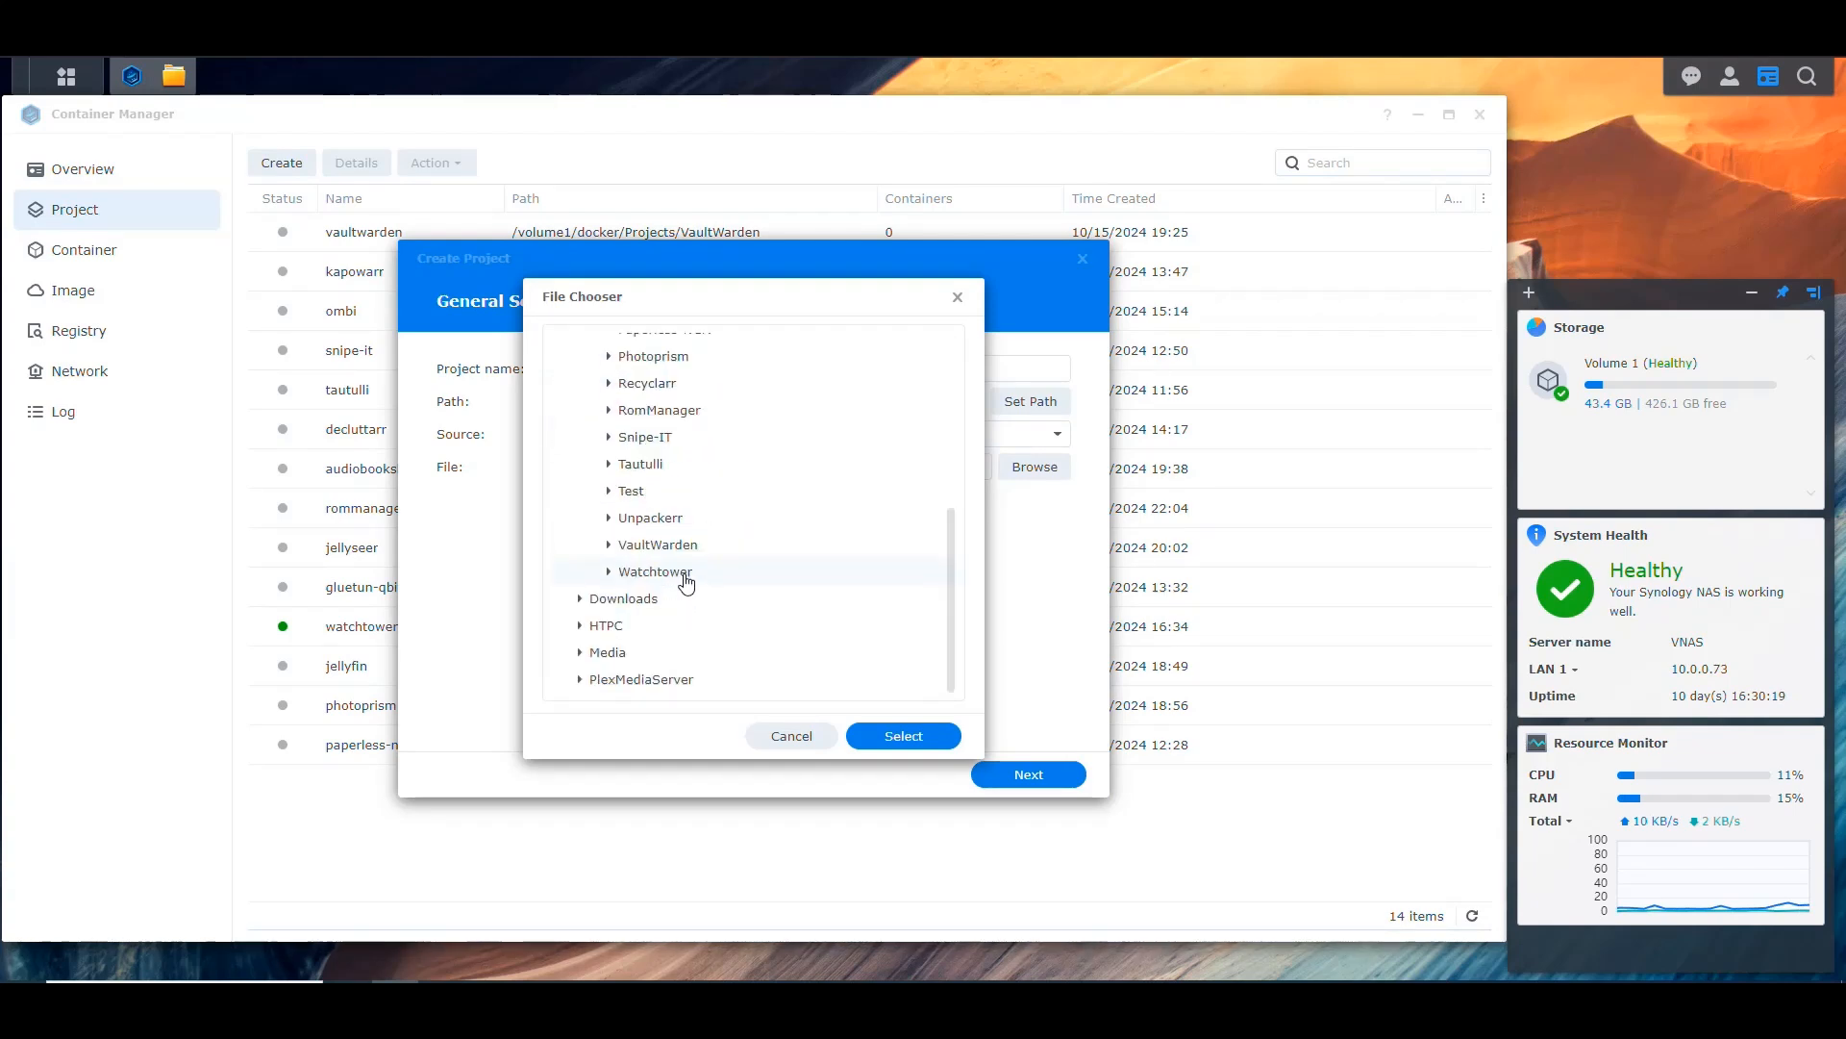
click(662, 521)
click(904, 736)
Paste the compose file as a new docker-compose.yml and finish without starting the project
click(808, 434)
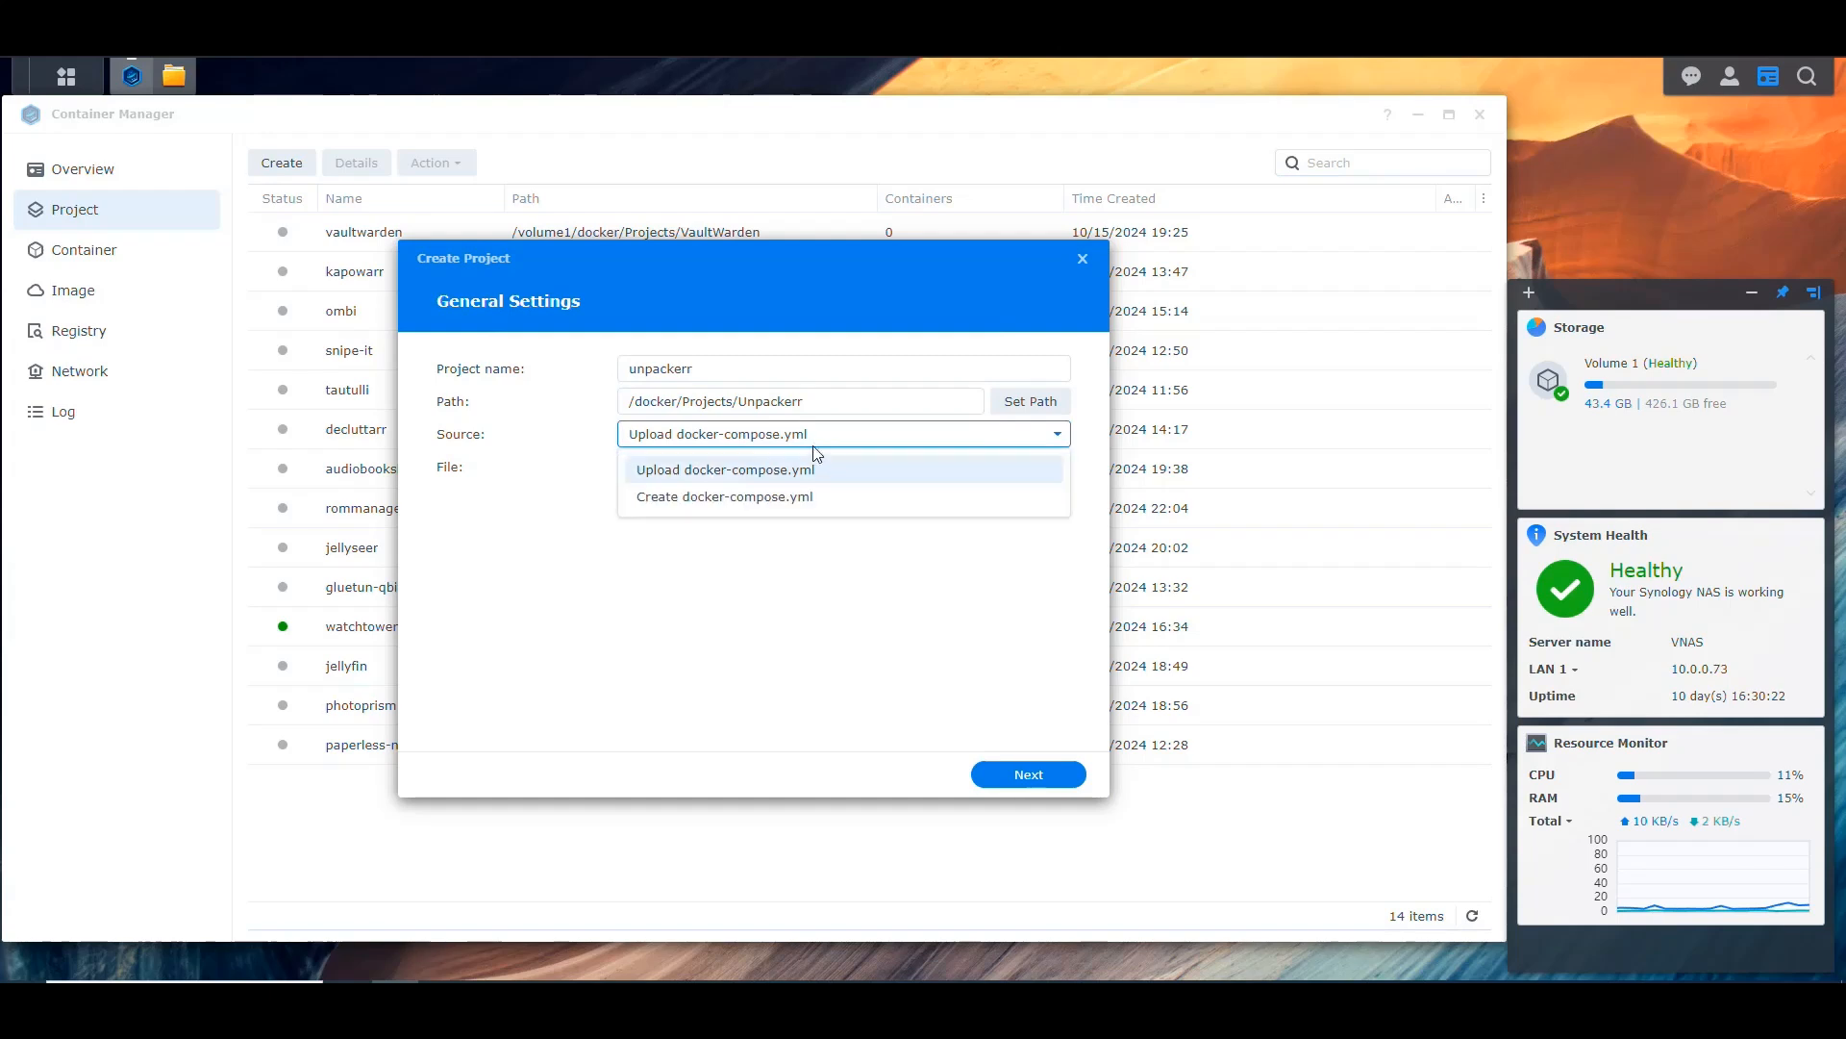
click(783, 503)
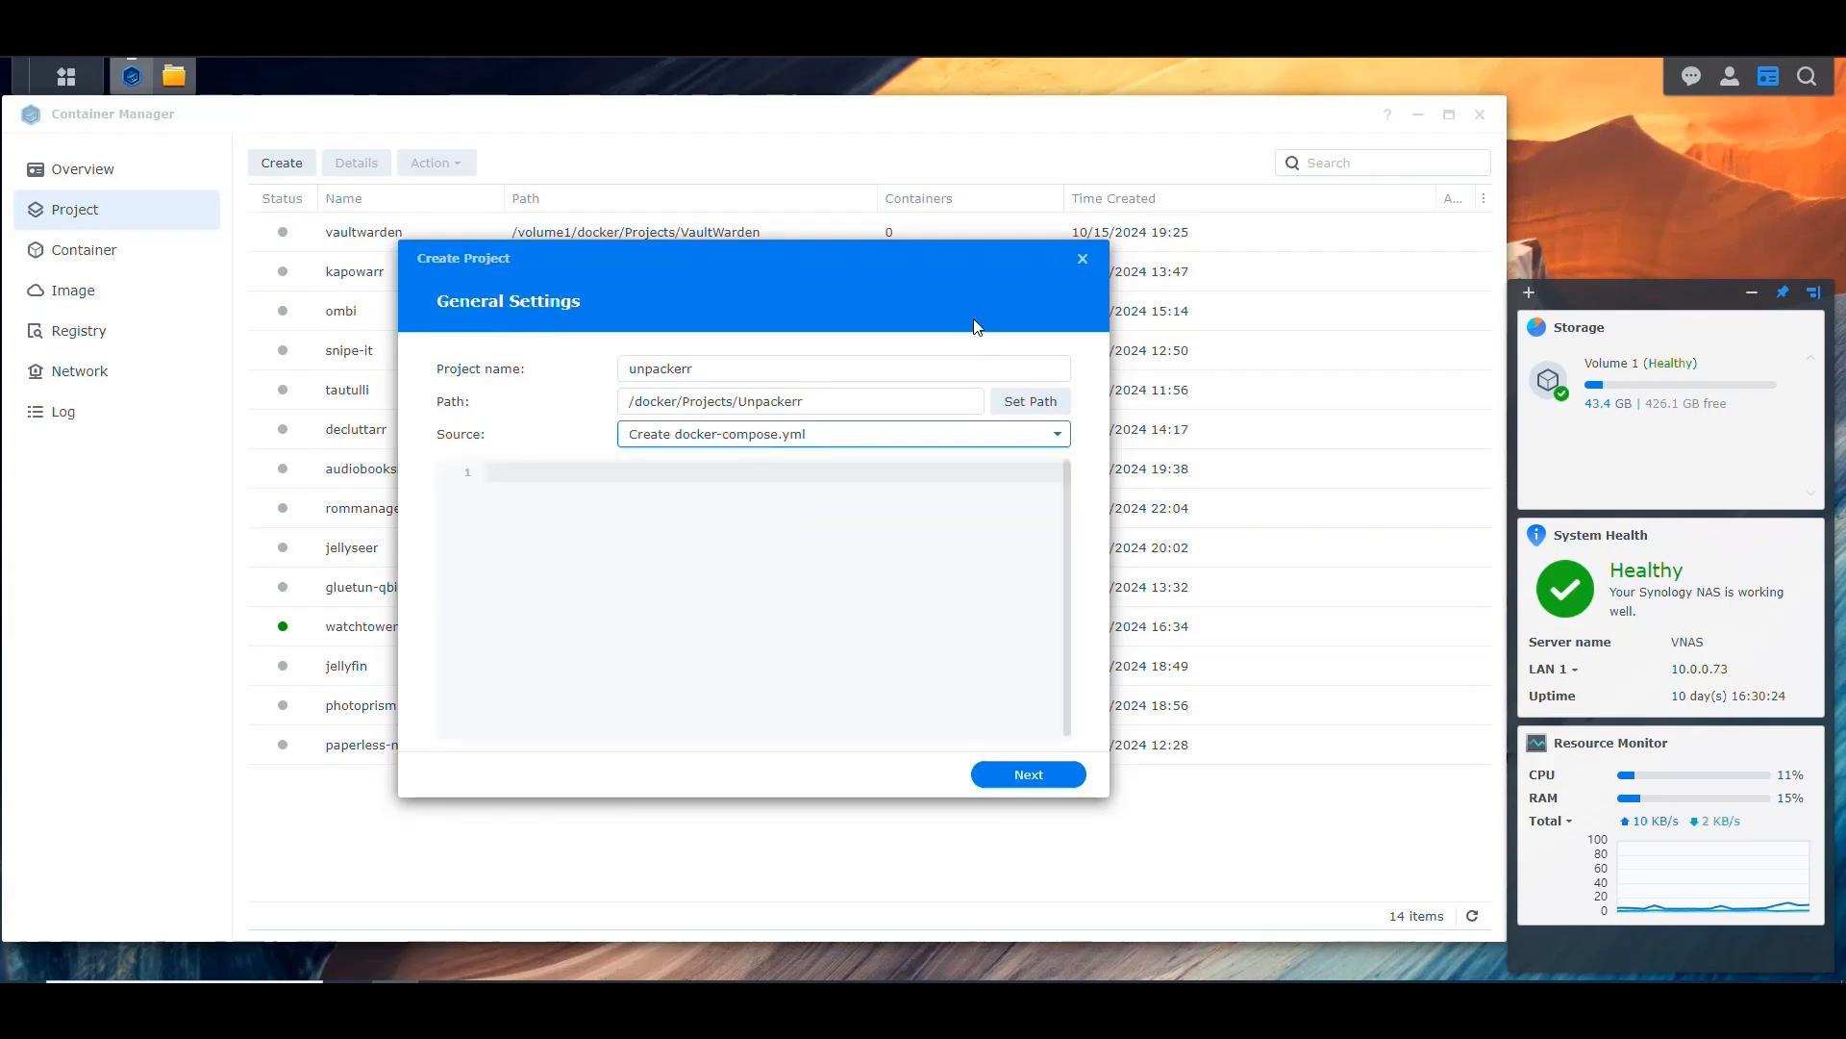
key(ctrl+v)
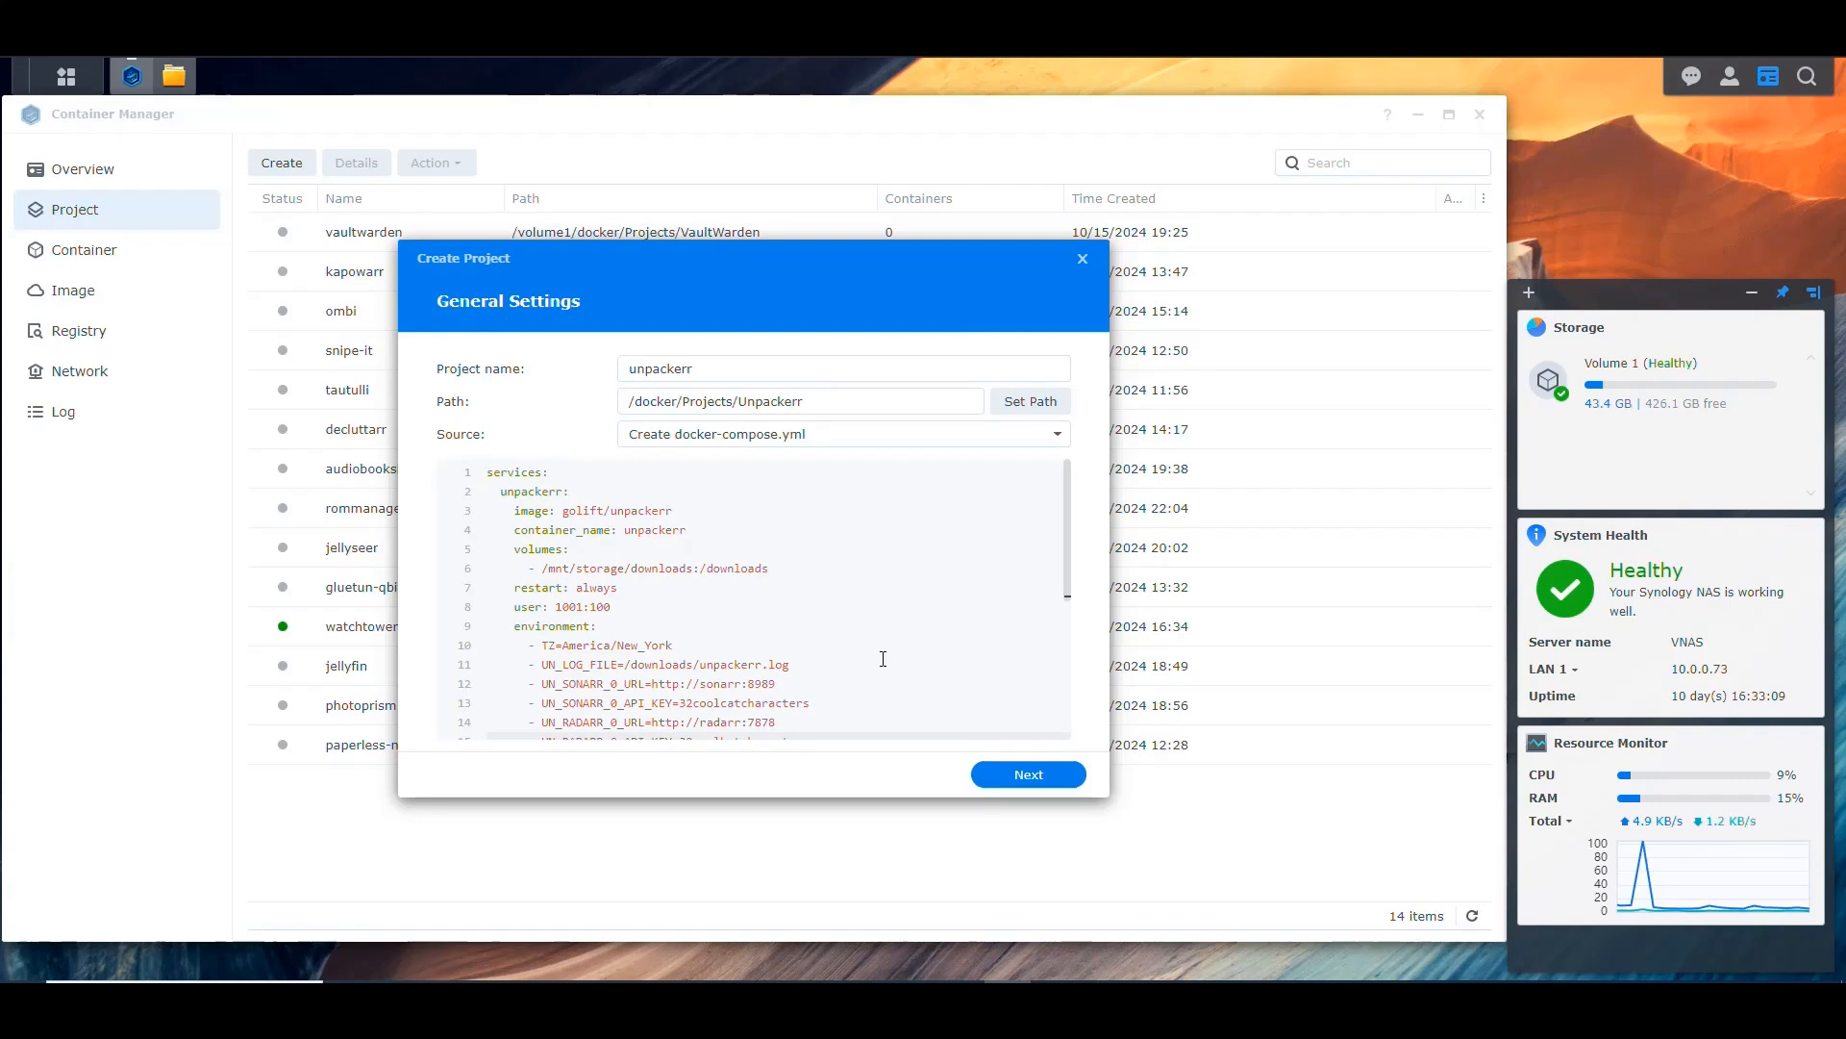
click(1039, 781)
click(1057, 774)
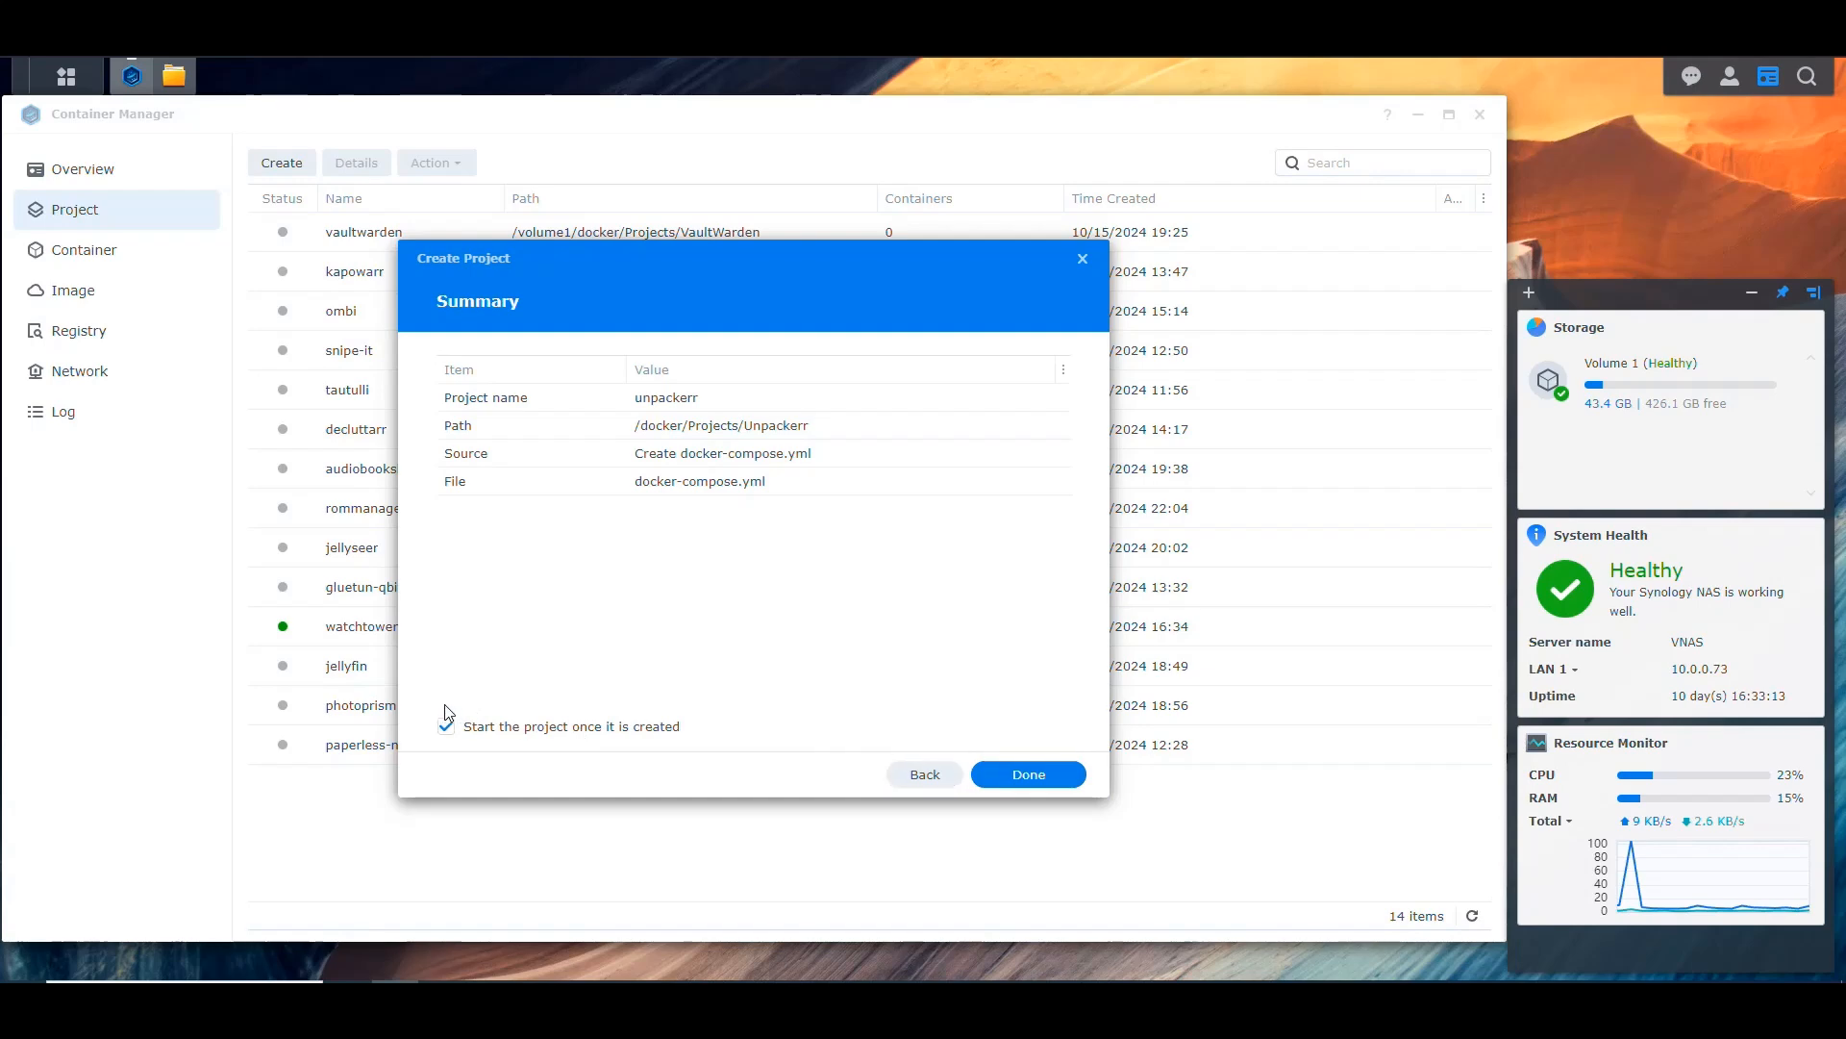
click(447, 727)
click(1029, 774)
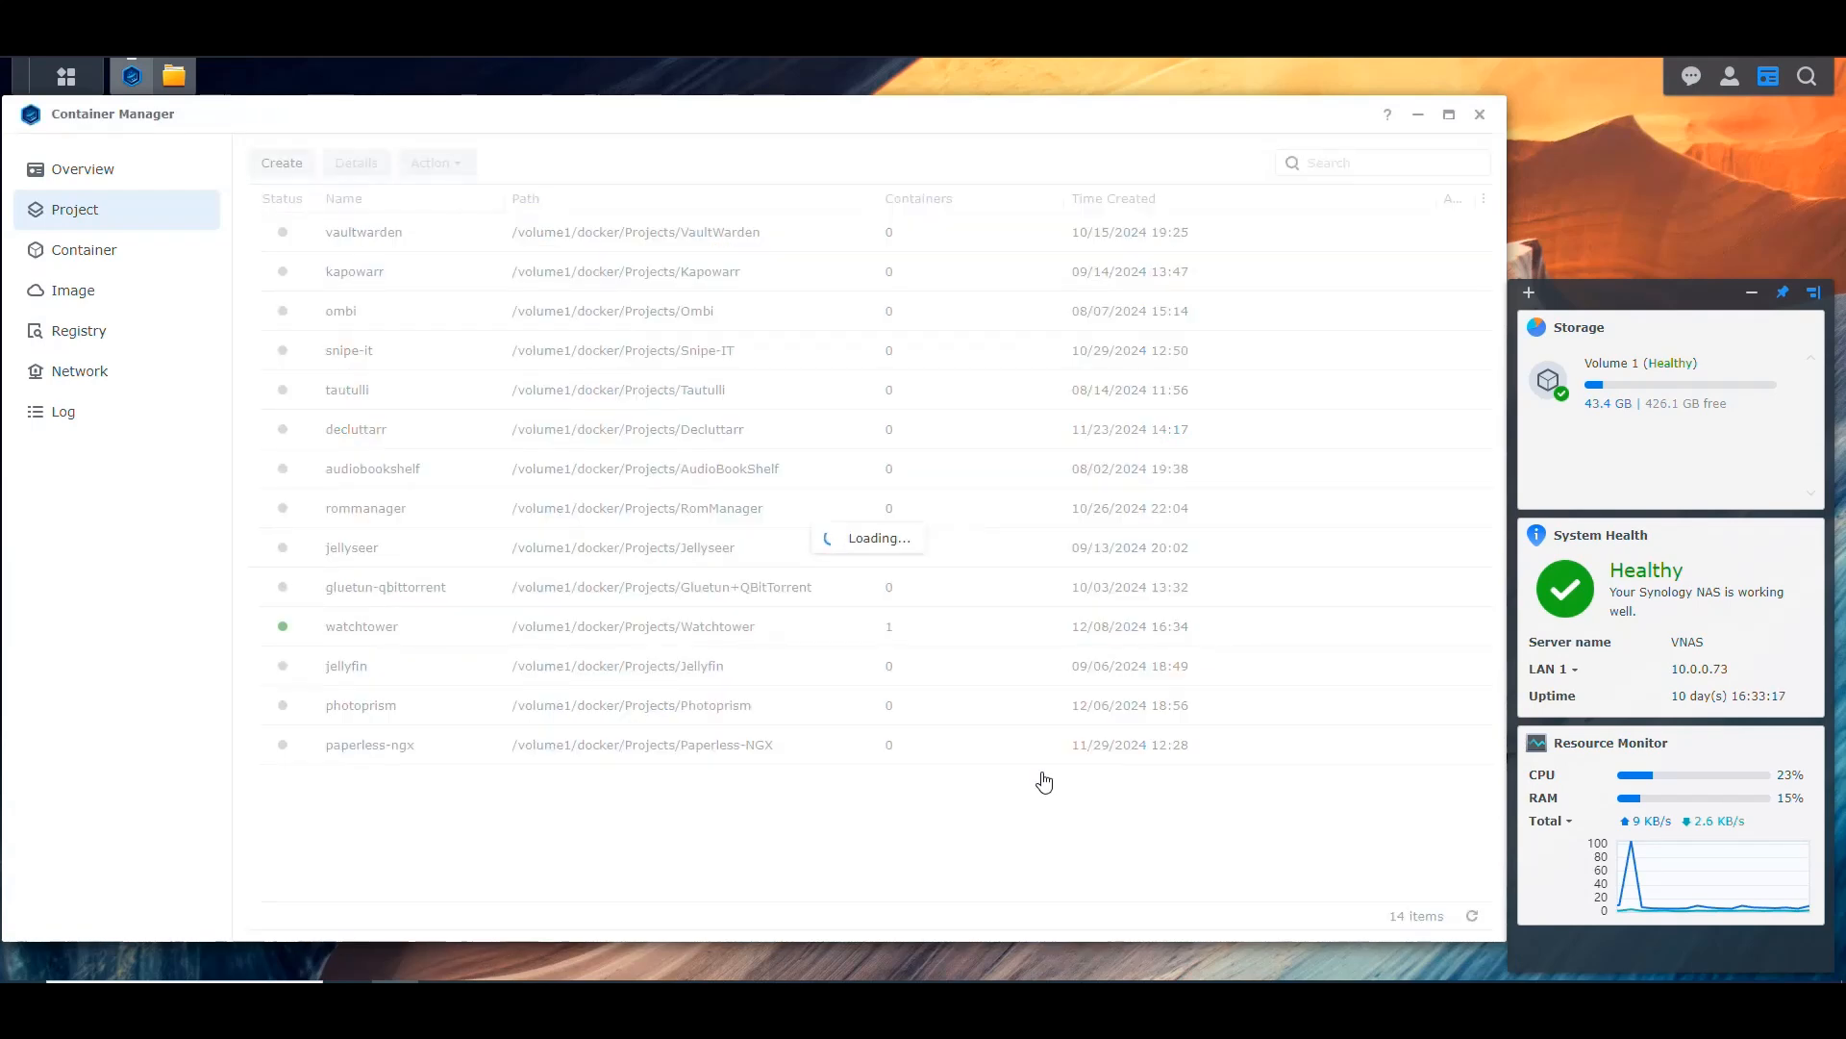
click(353, 707)
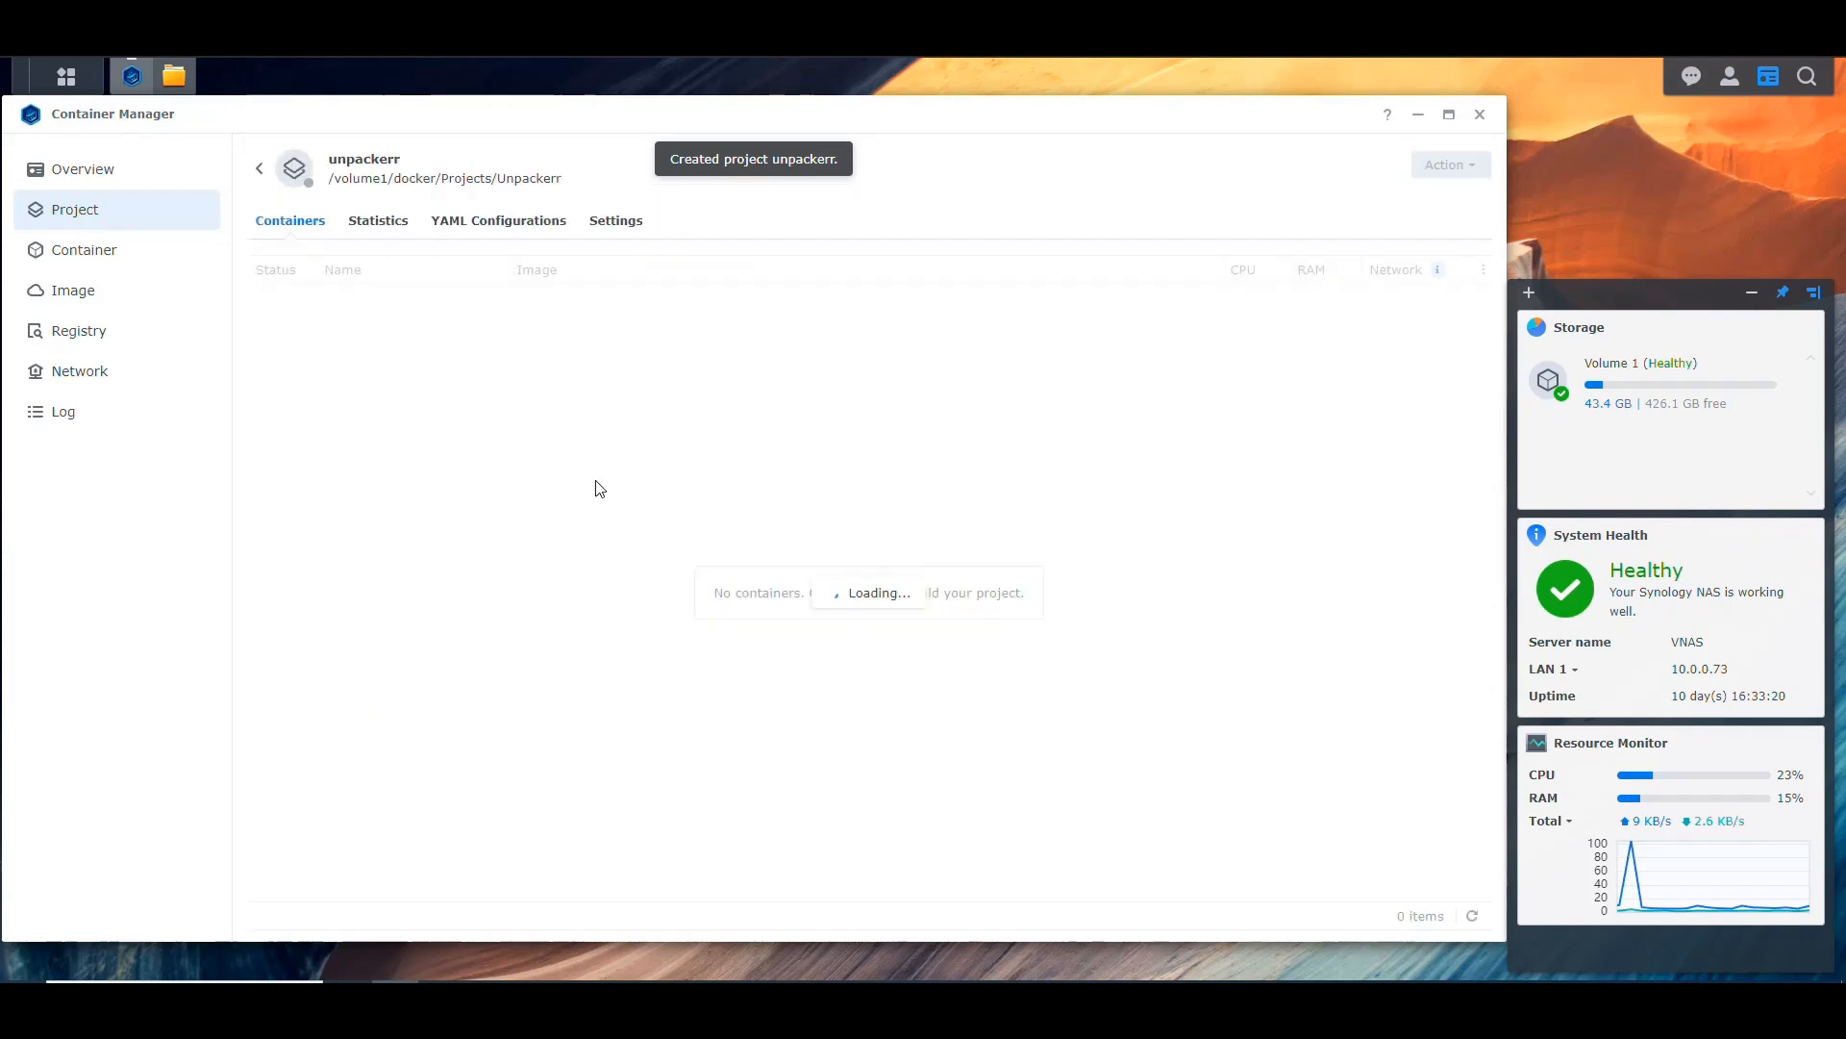
click(515, 225)
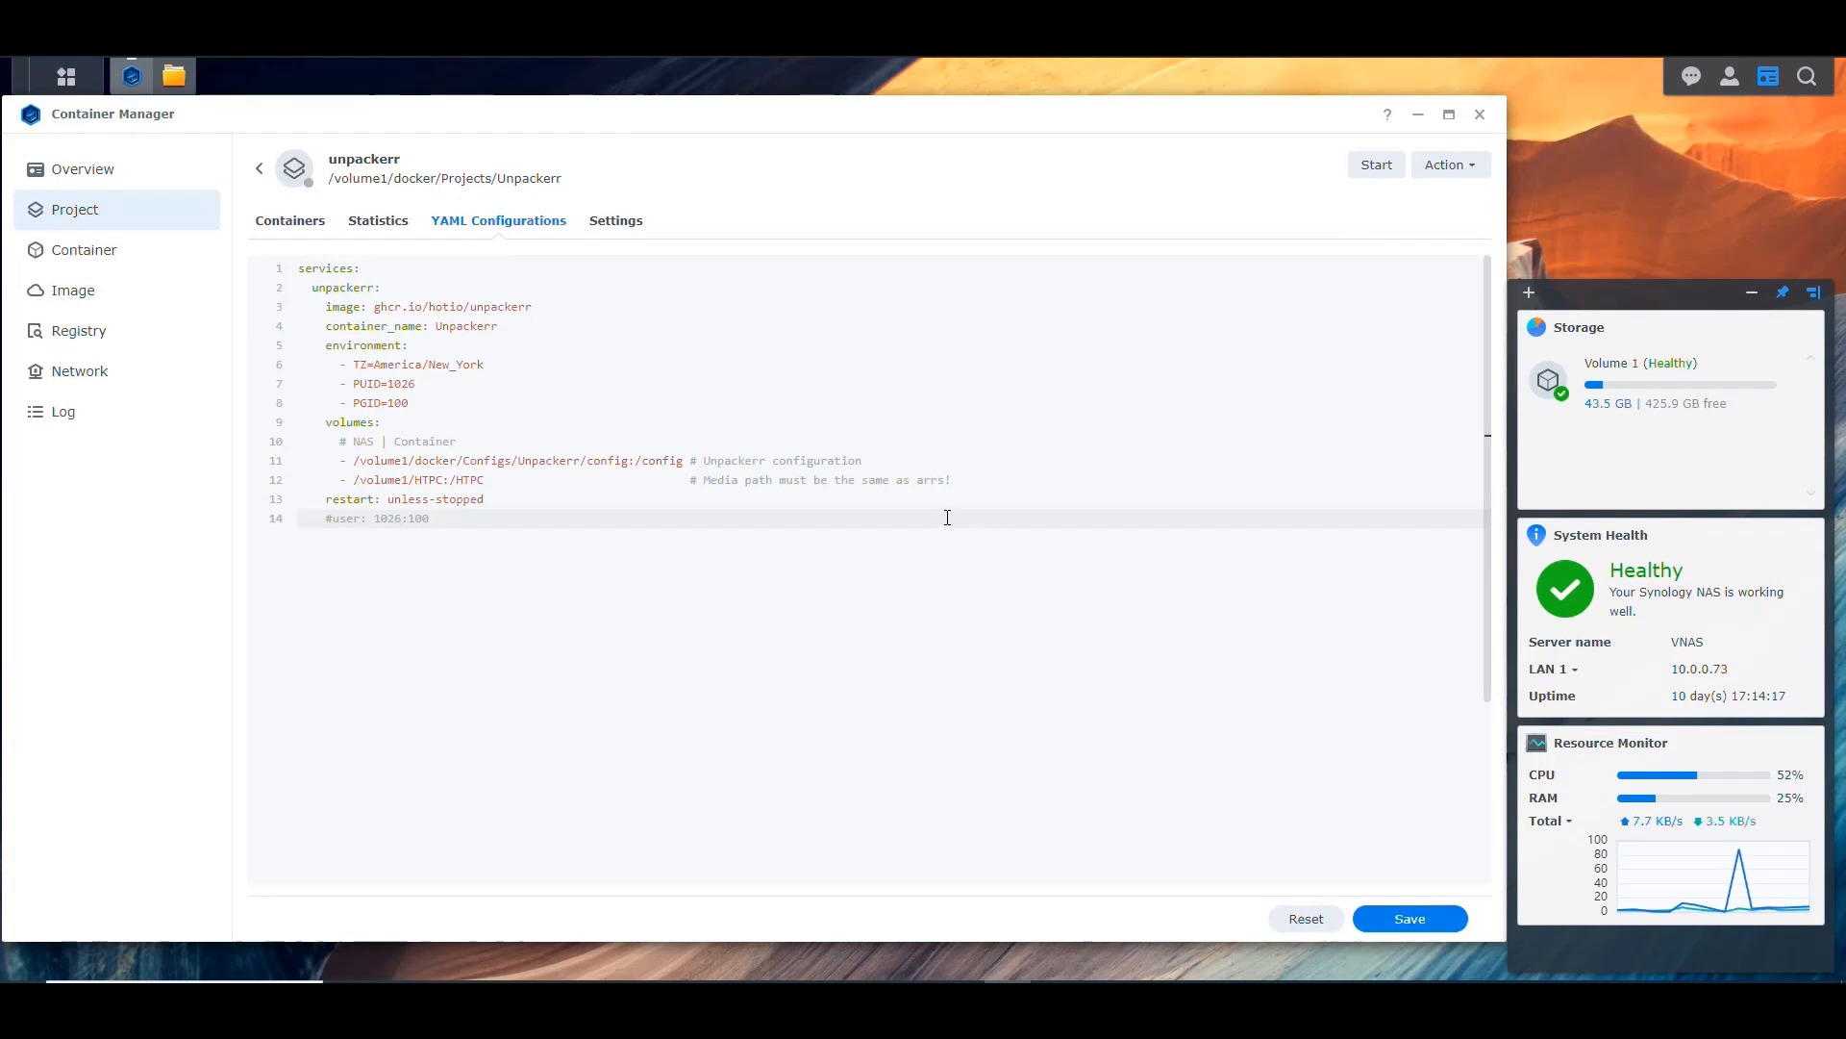
click(309, 269)
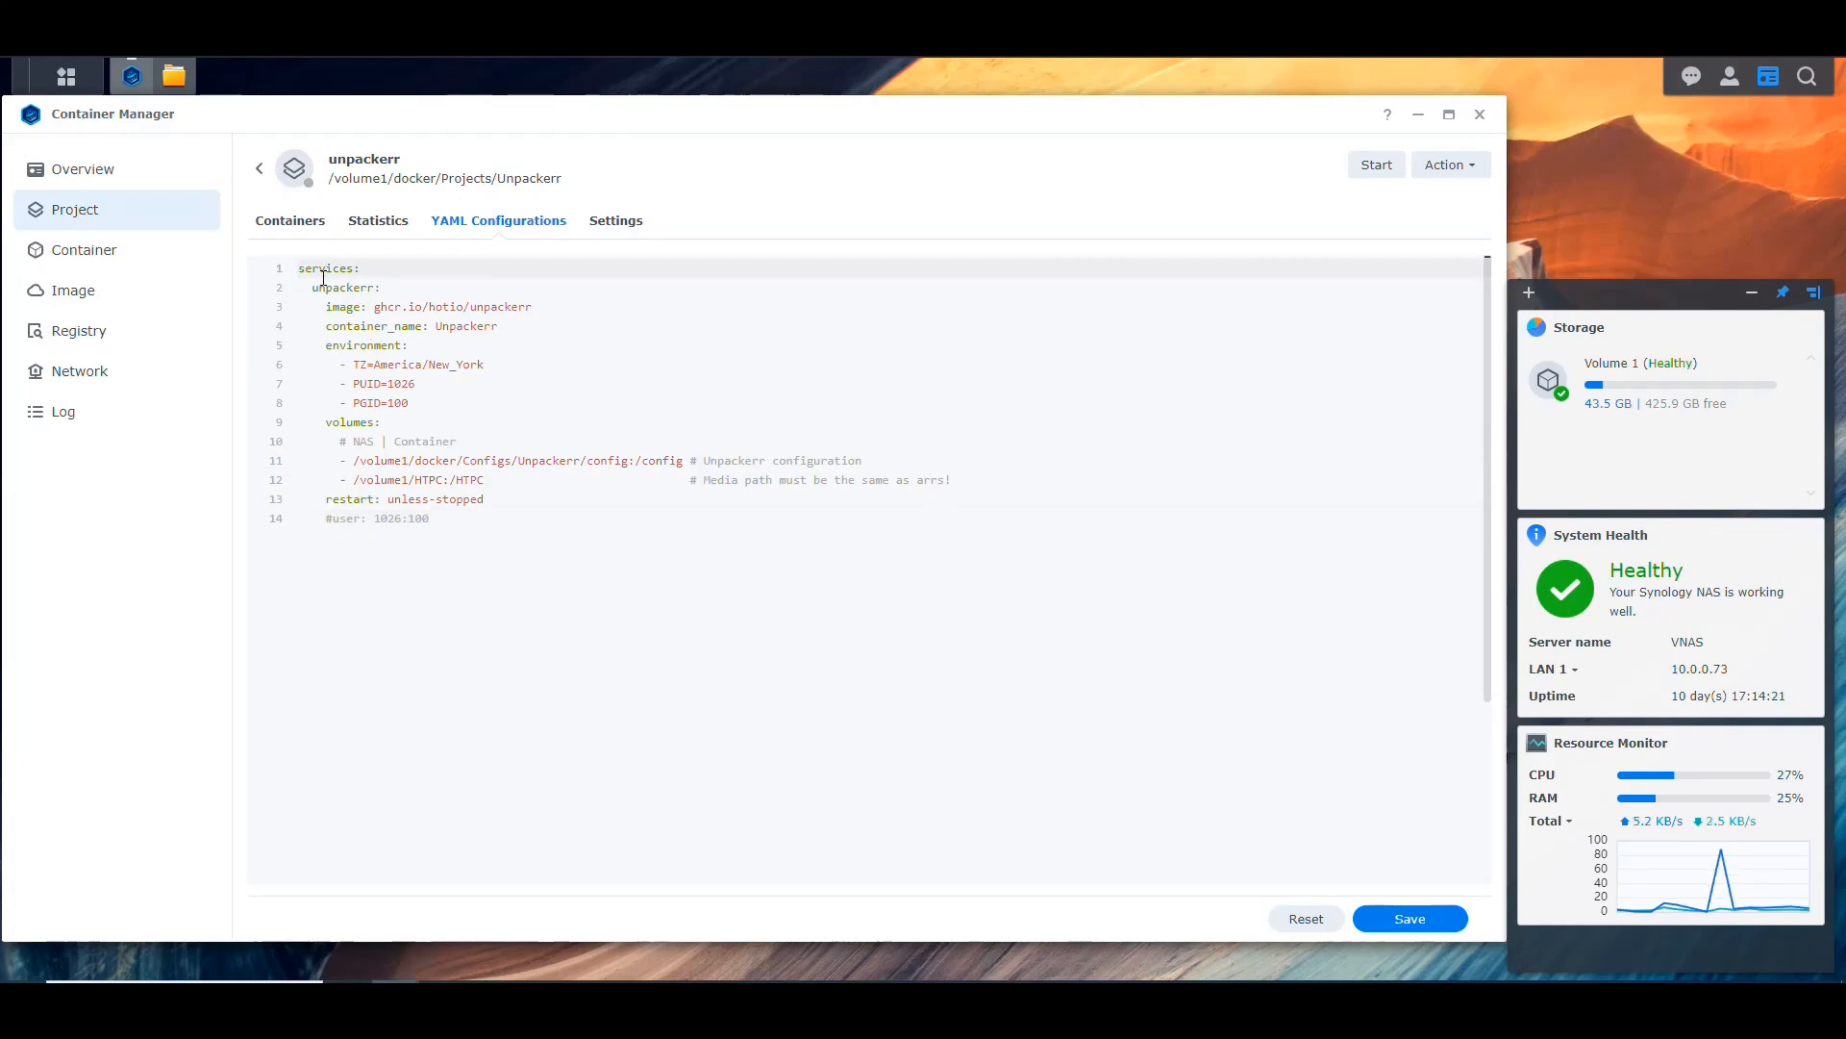
click(372, 272)
key(Down)
key(Down)
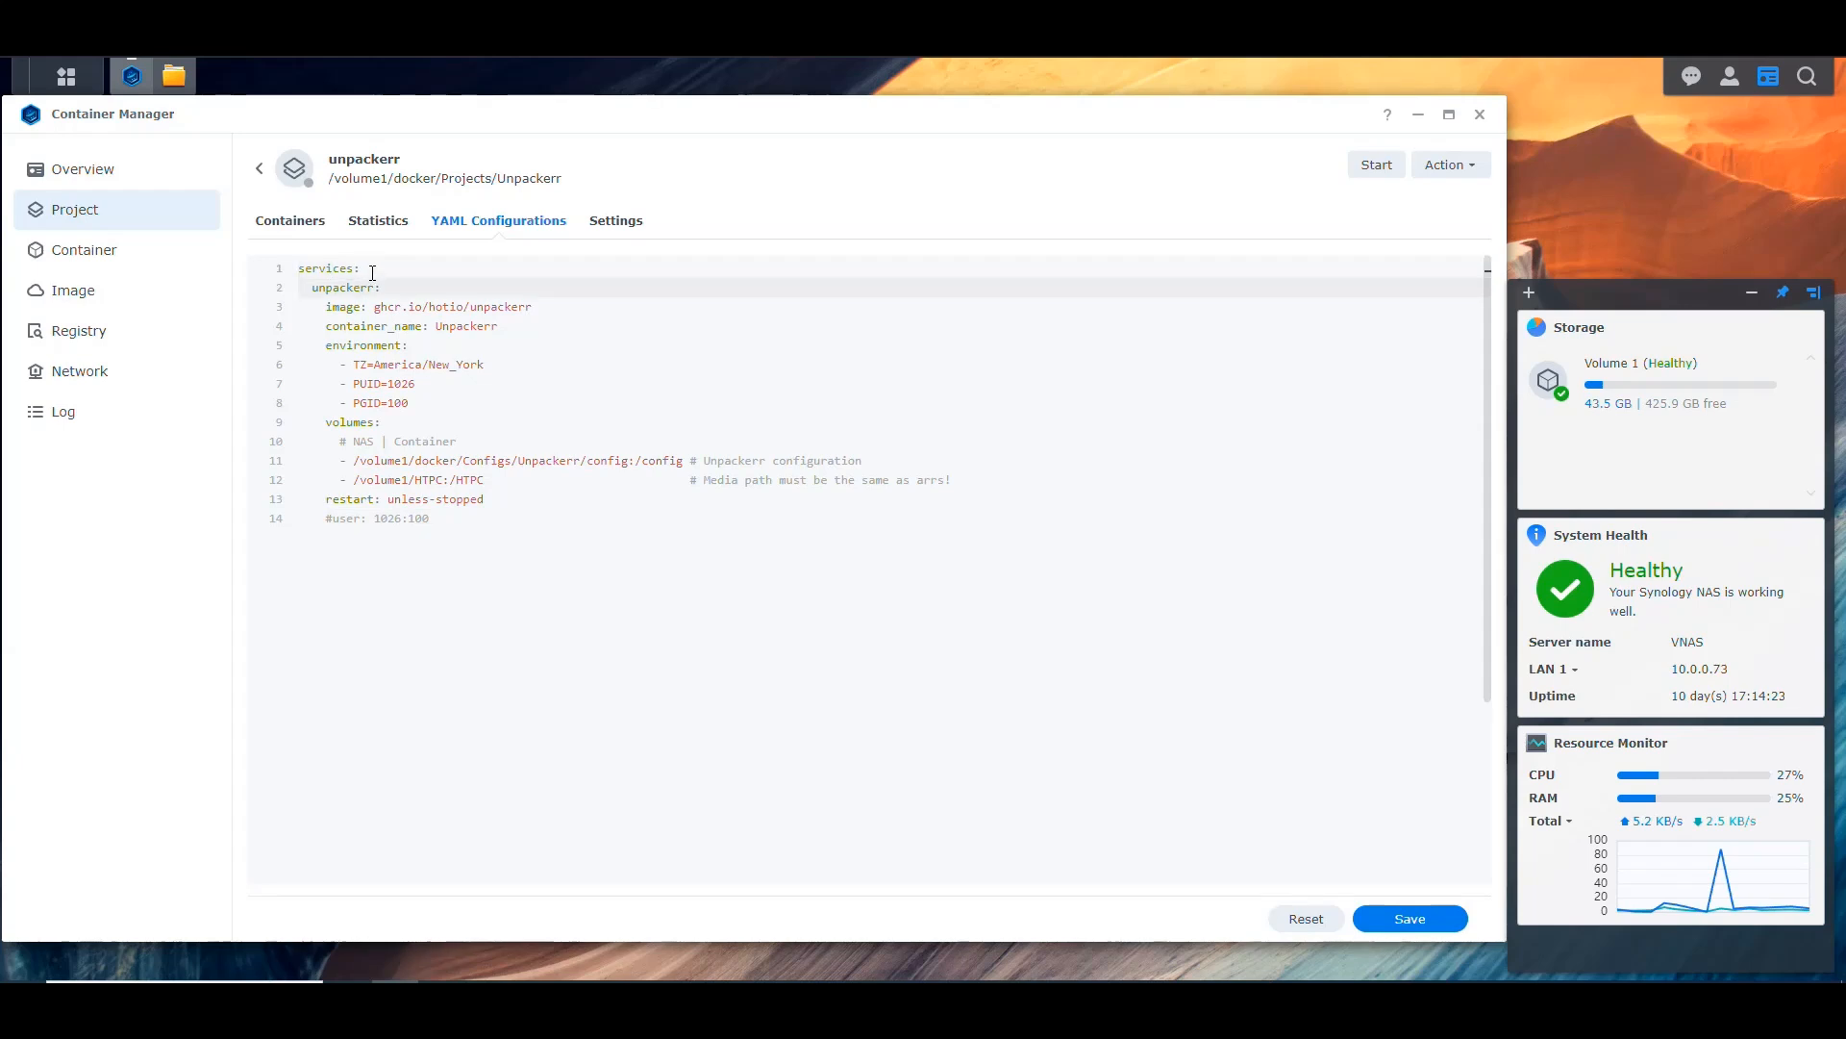
key(shift+End)
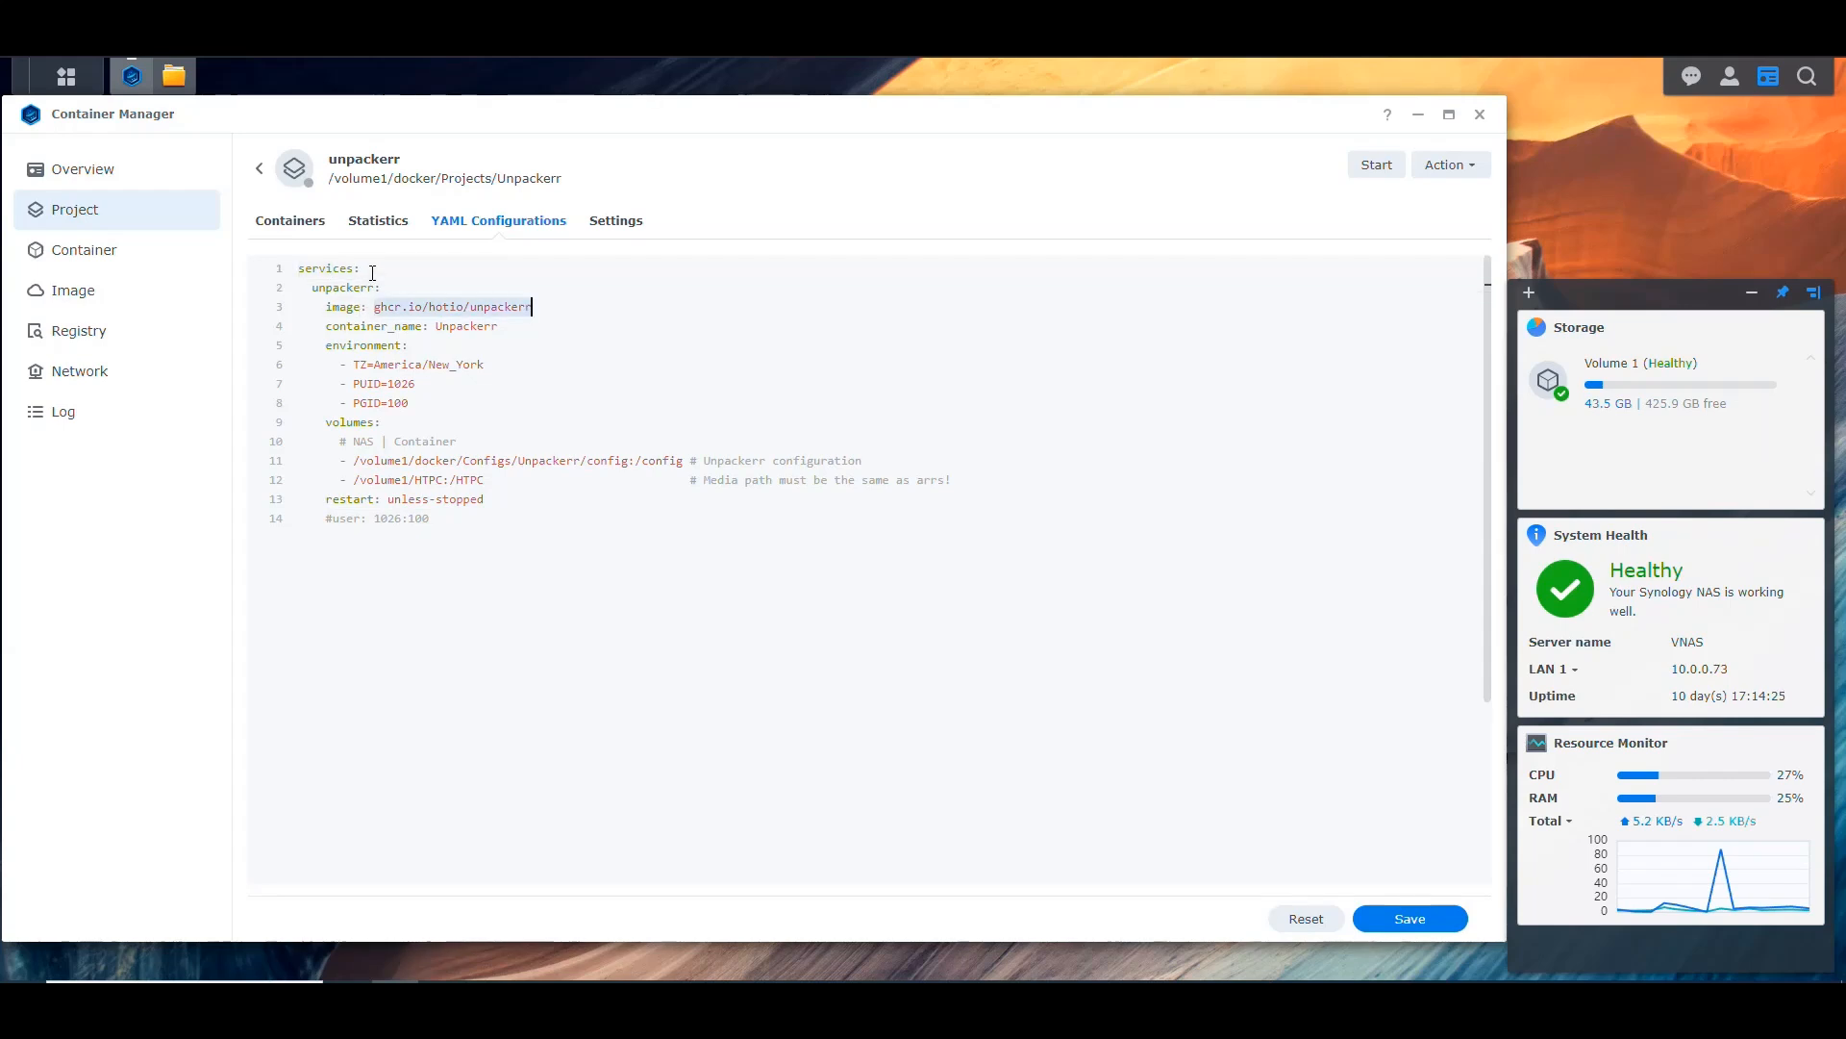
drag(510, 328, 436, 328)
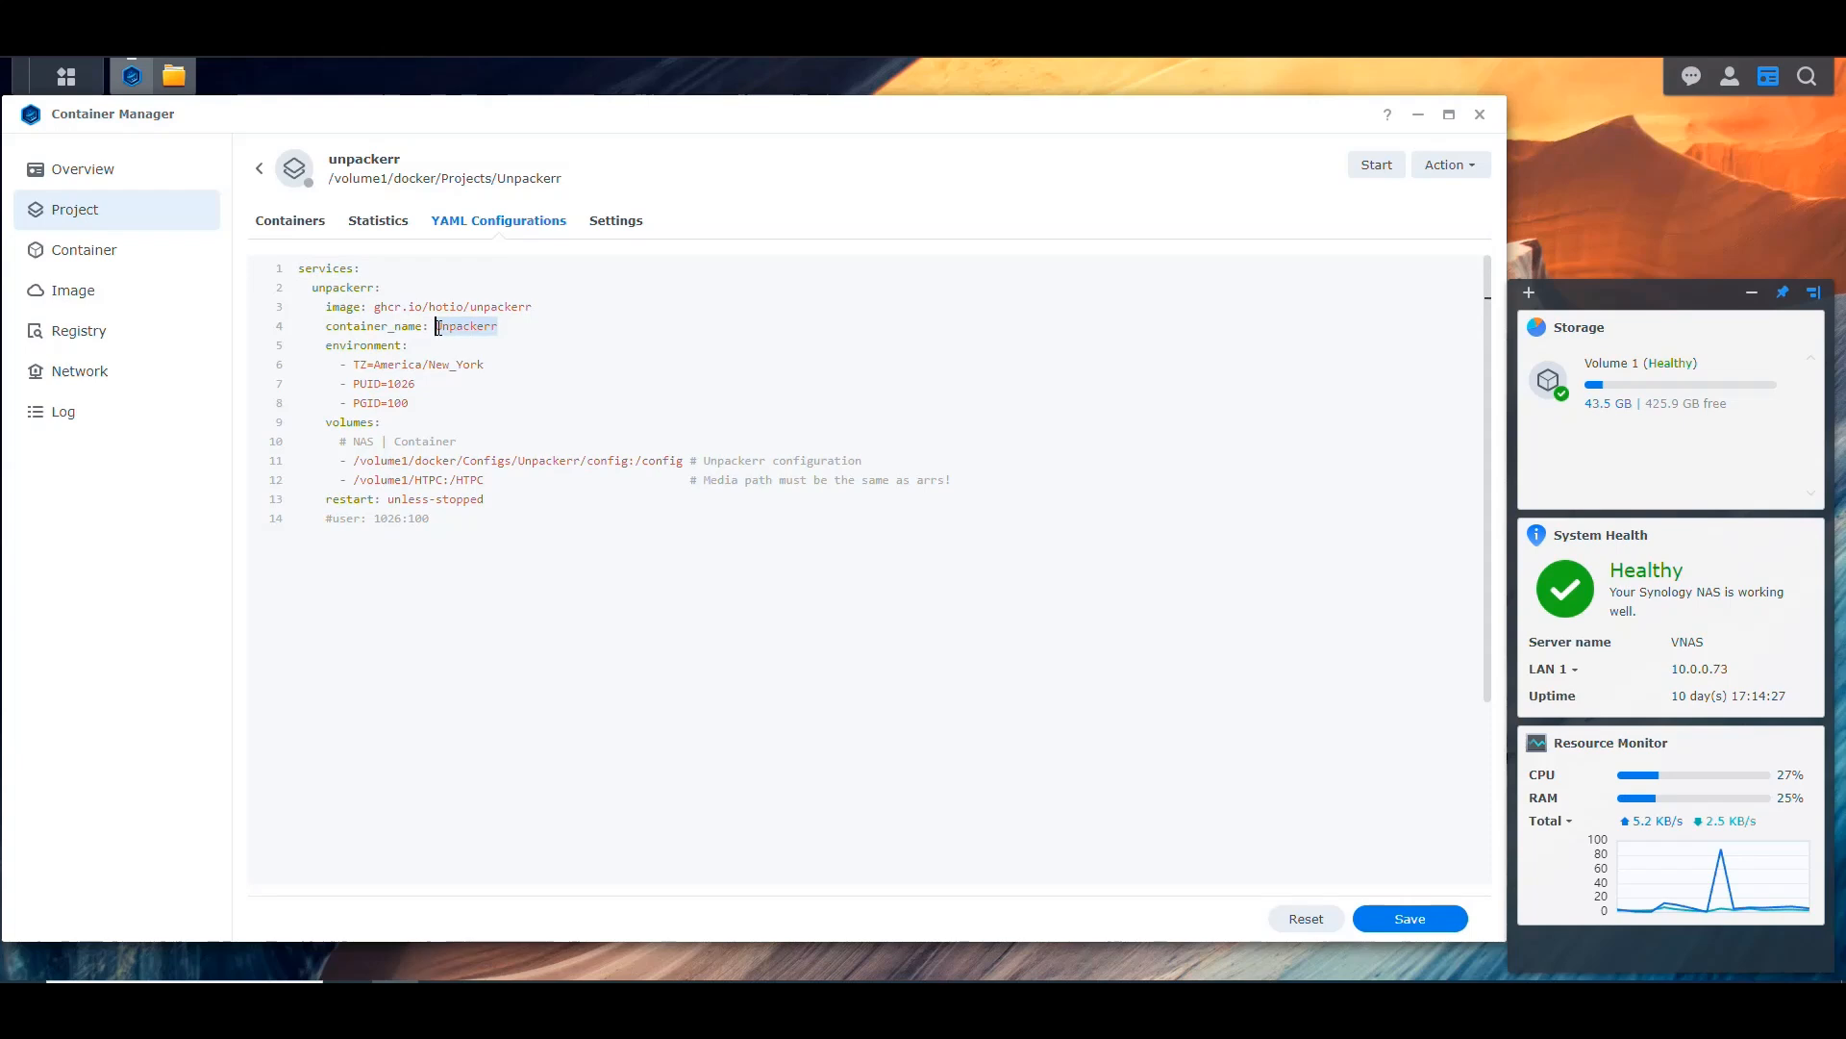
click(375, 347)
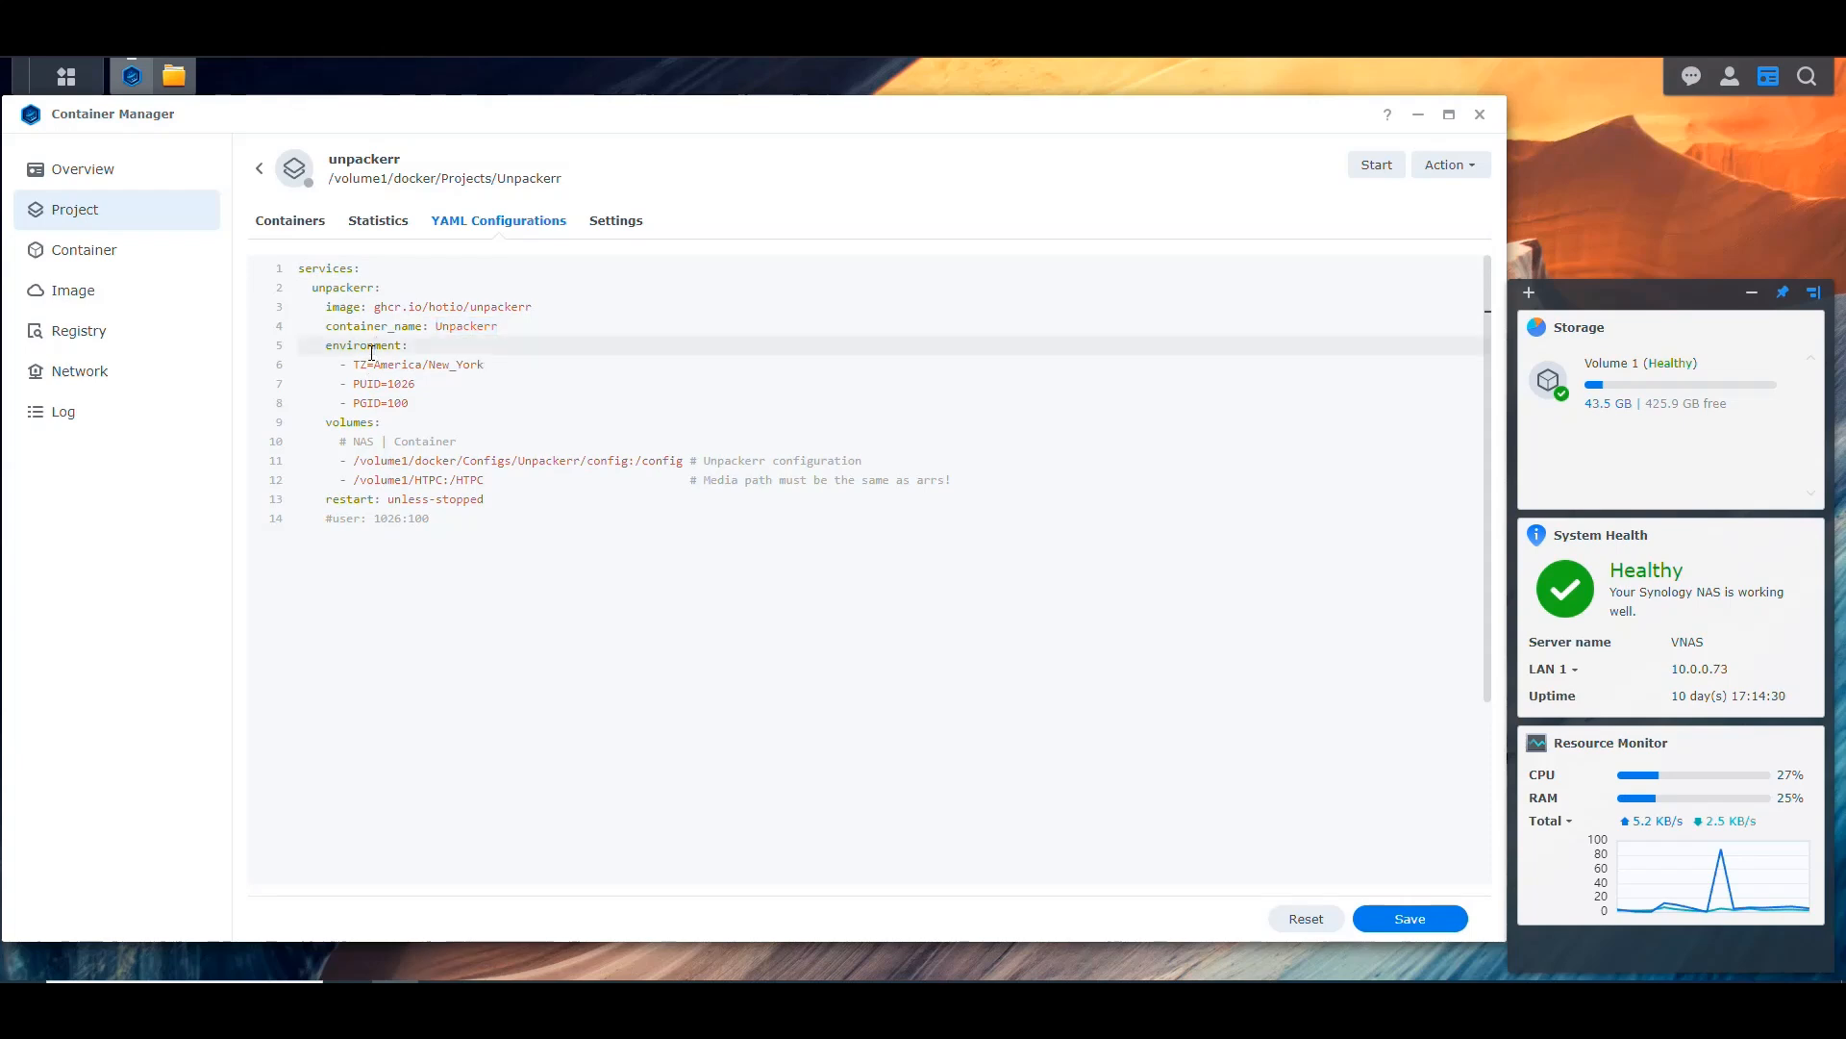
drag(487, 365, 390, 384)
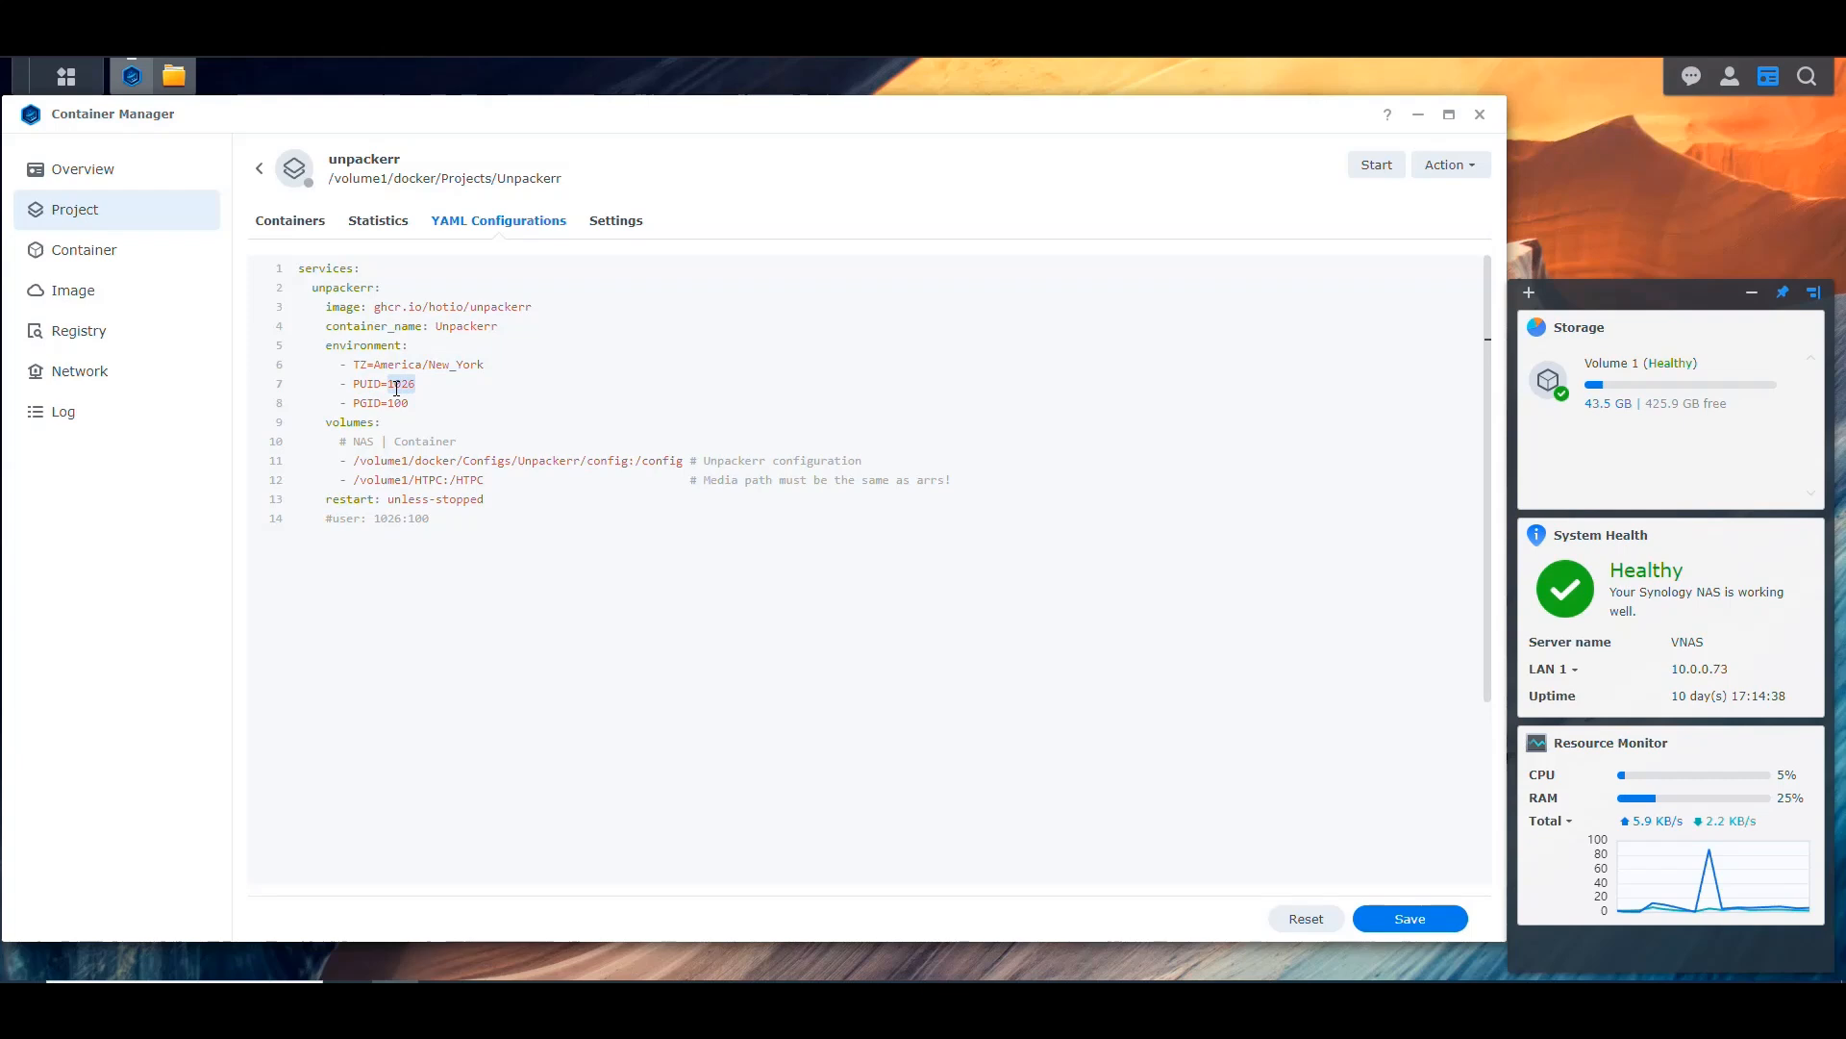
drag(416, 405, 389, 404)
click(416, 405)
click(465, 424)
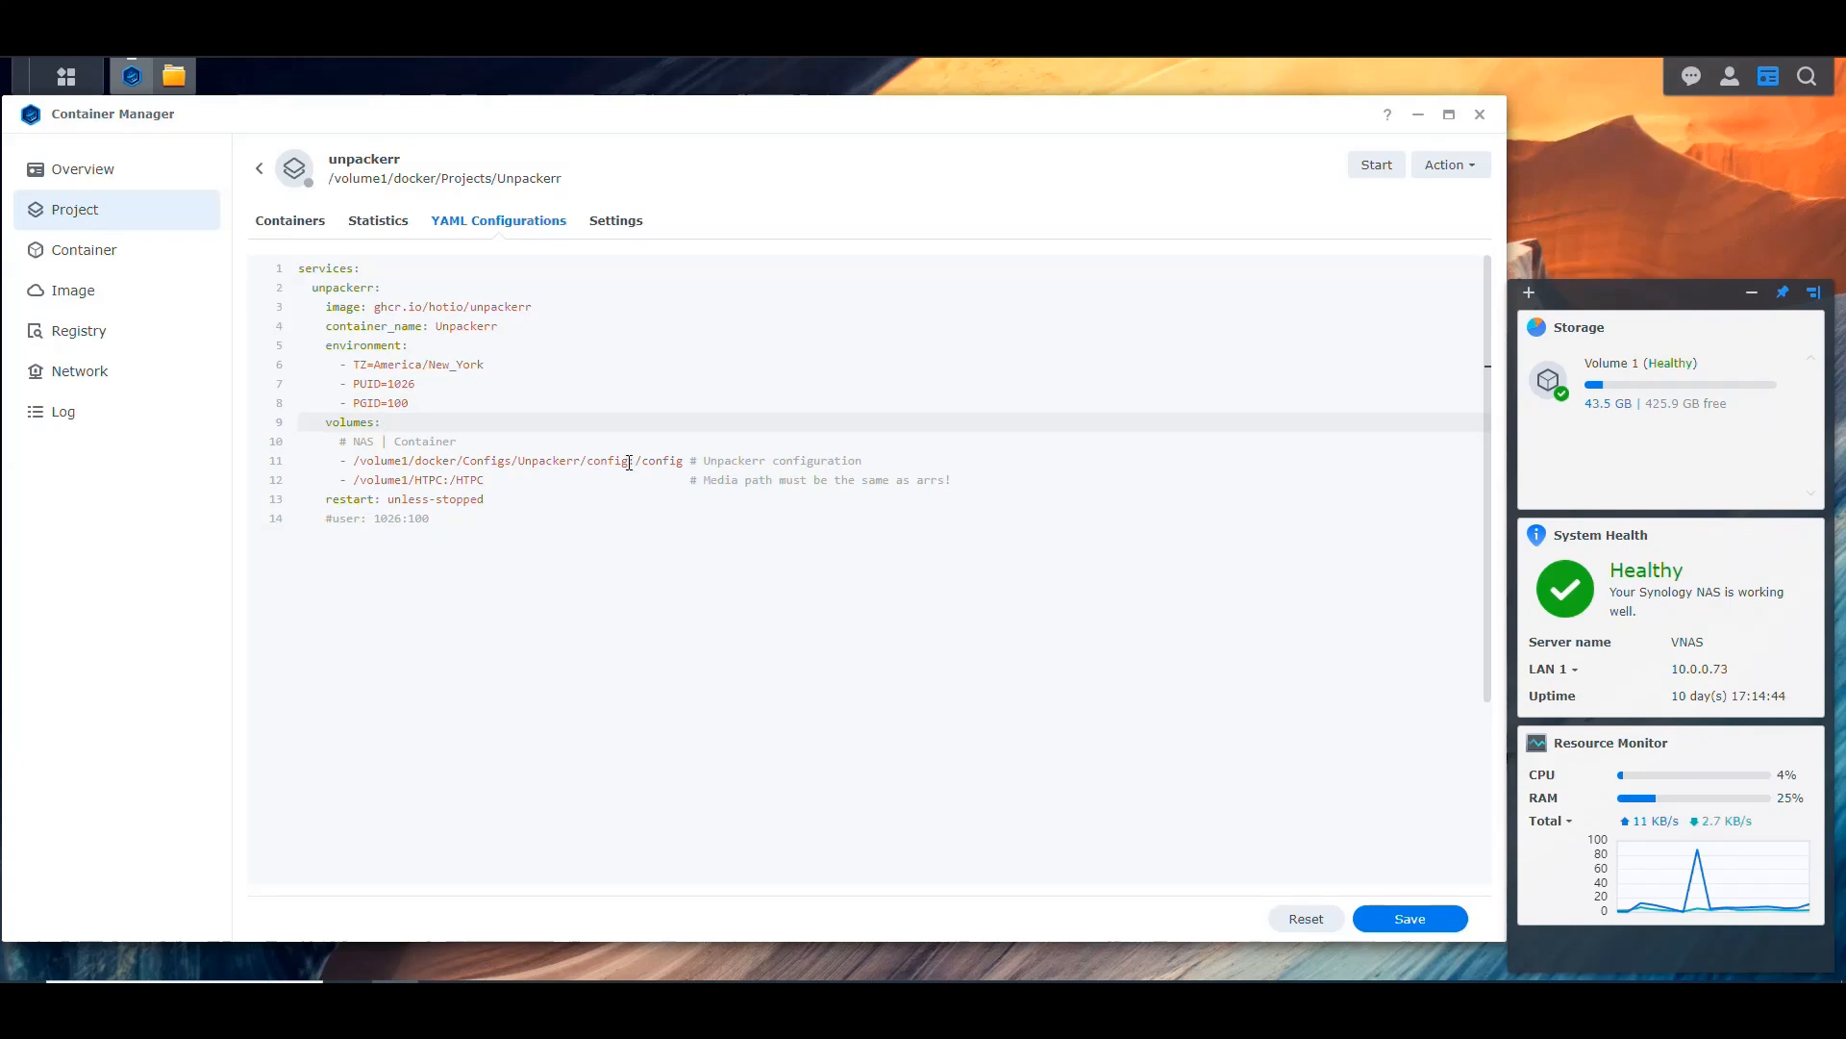
drag(629, 463, 356, 465)
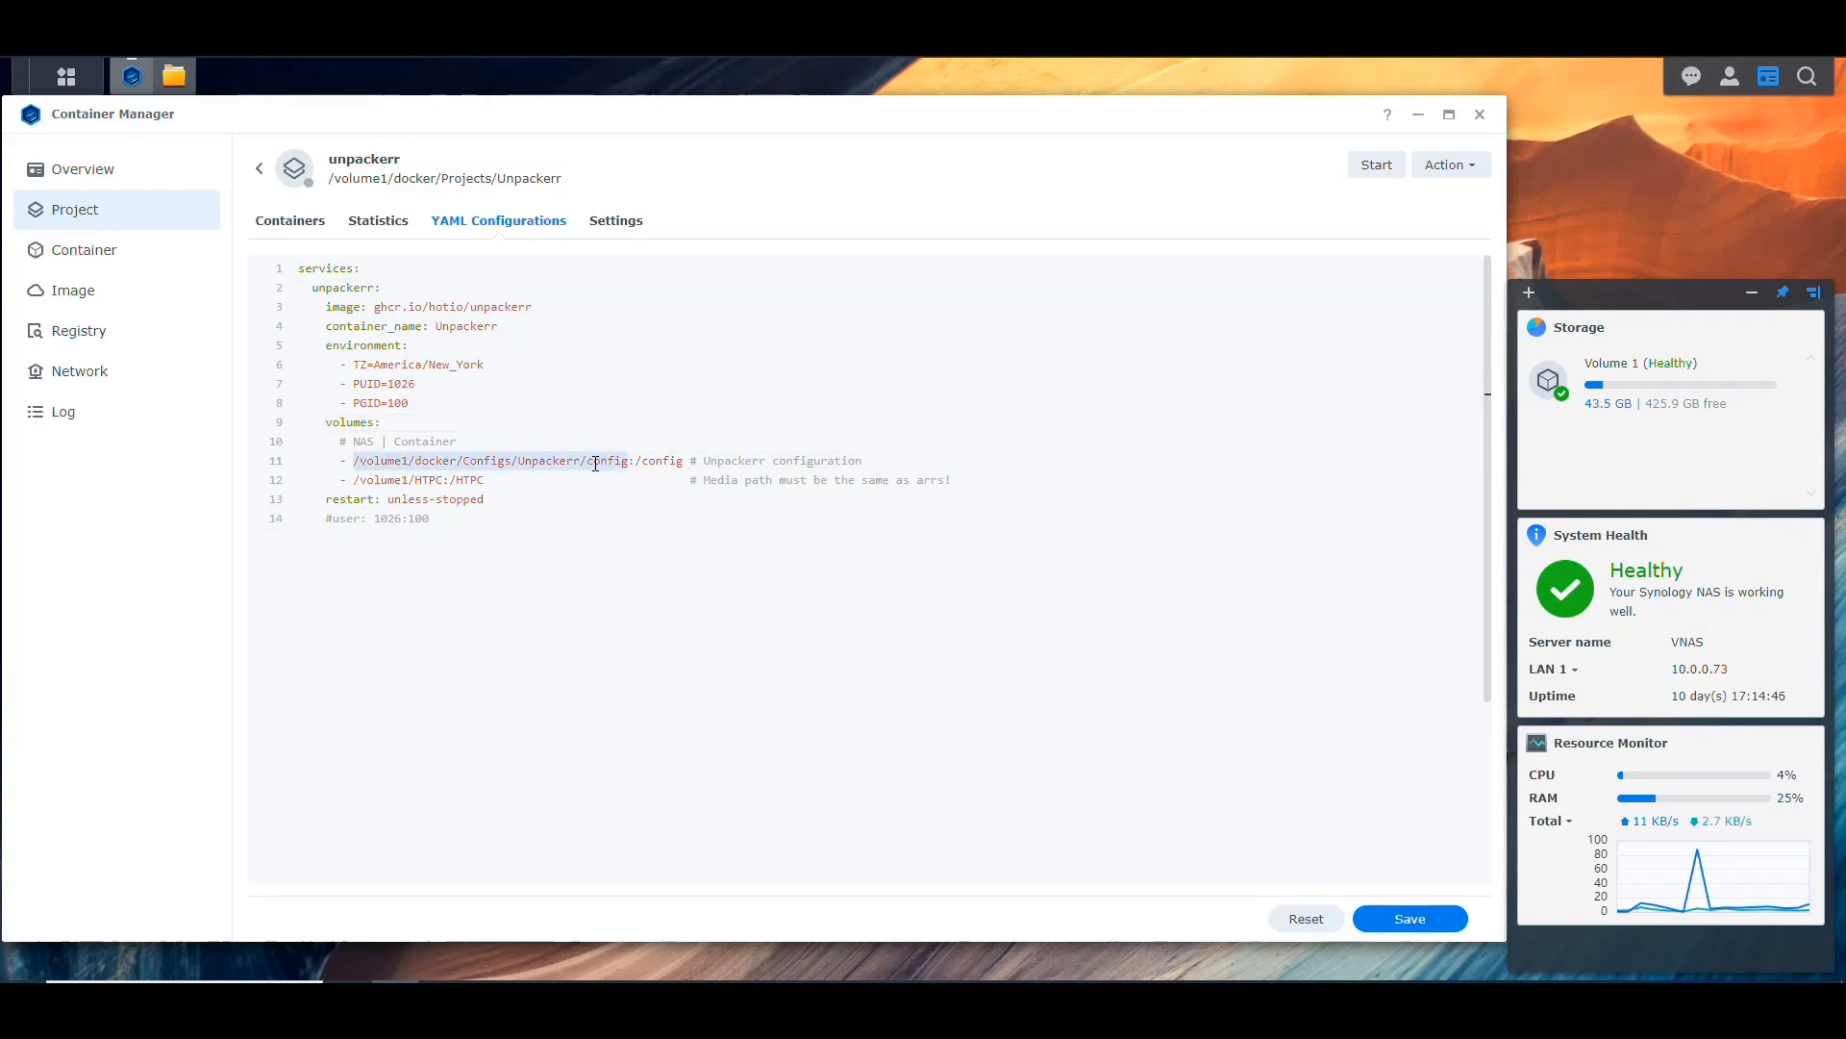
drag(683, 463, 635, 463)
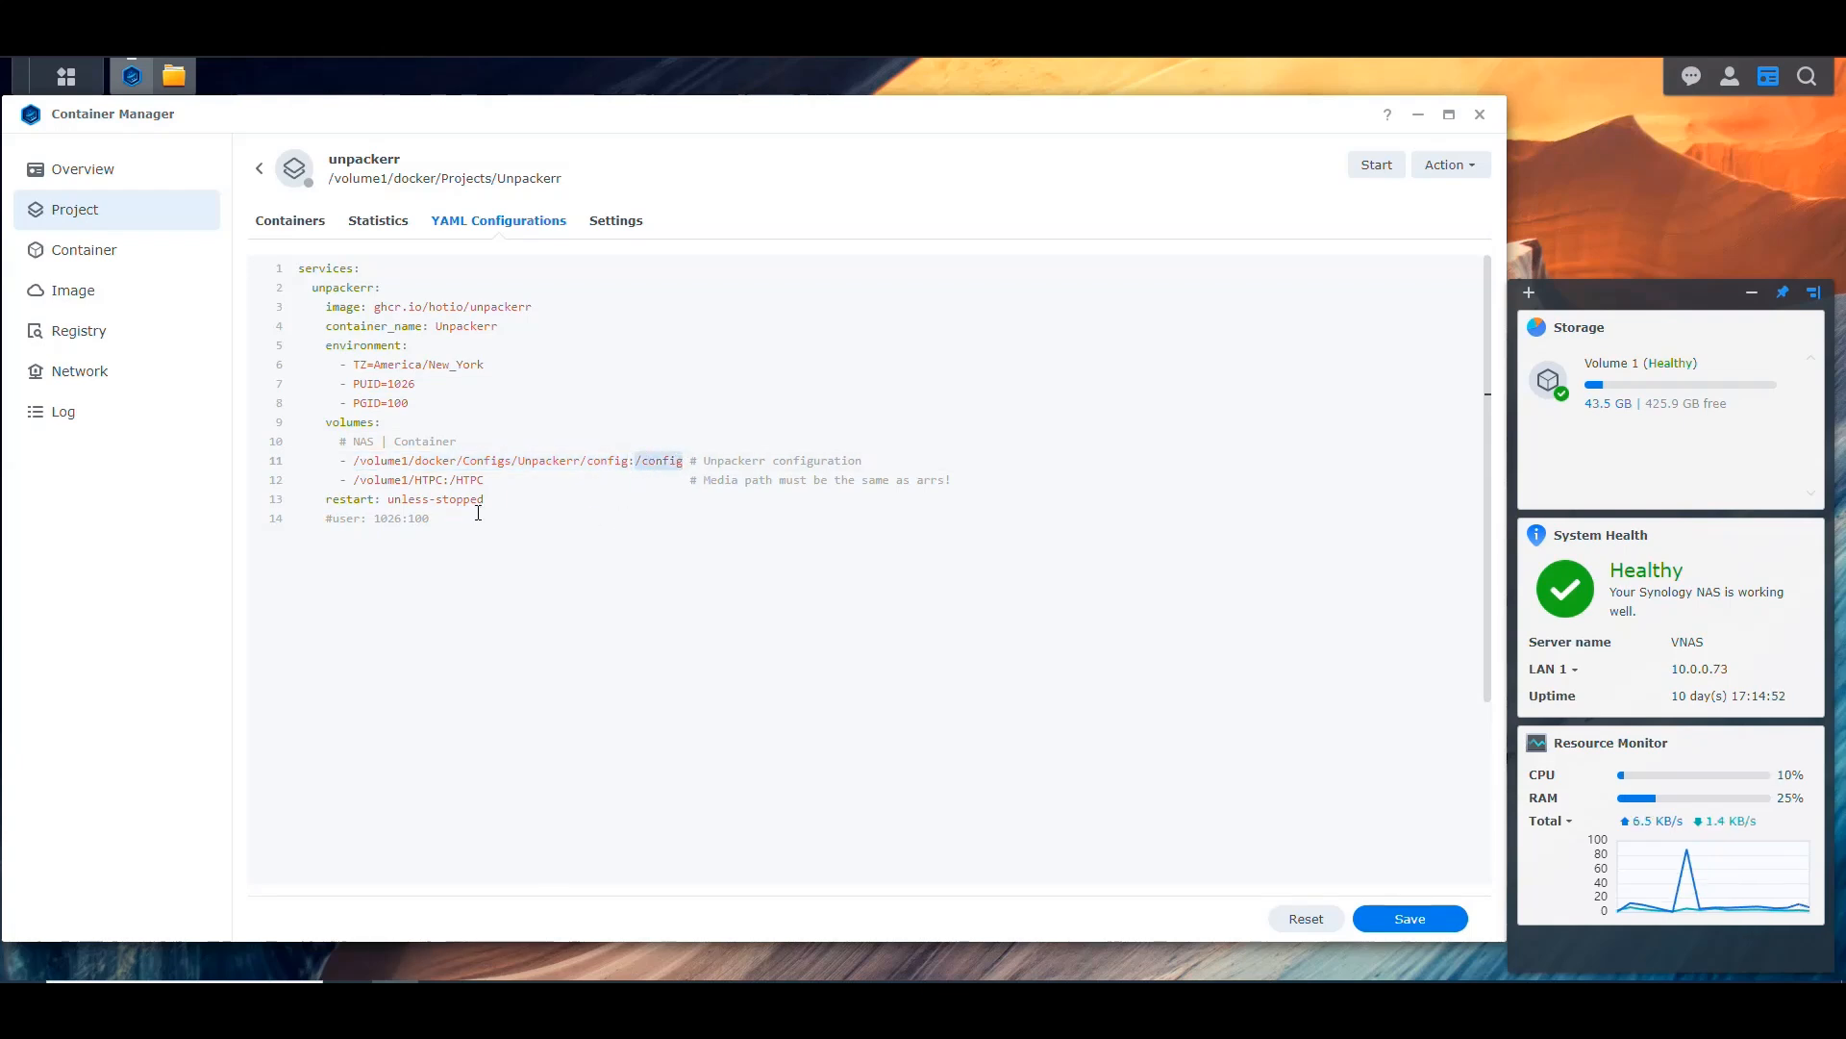
drag(443, 479, 353, 480)
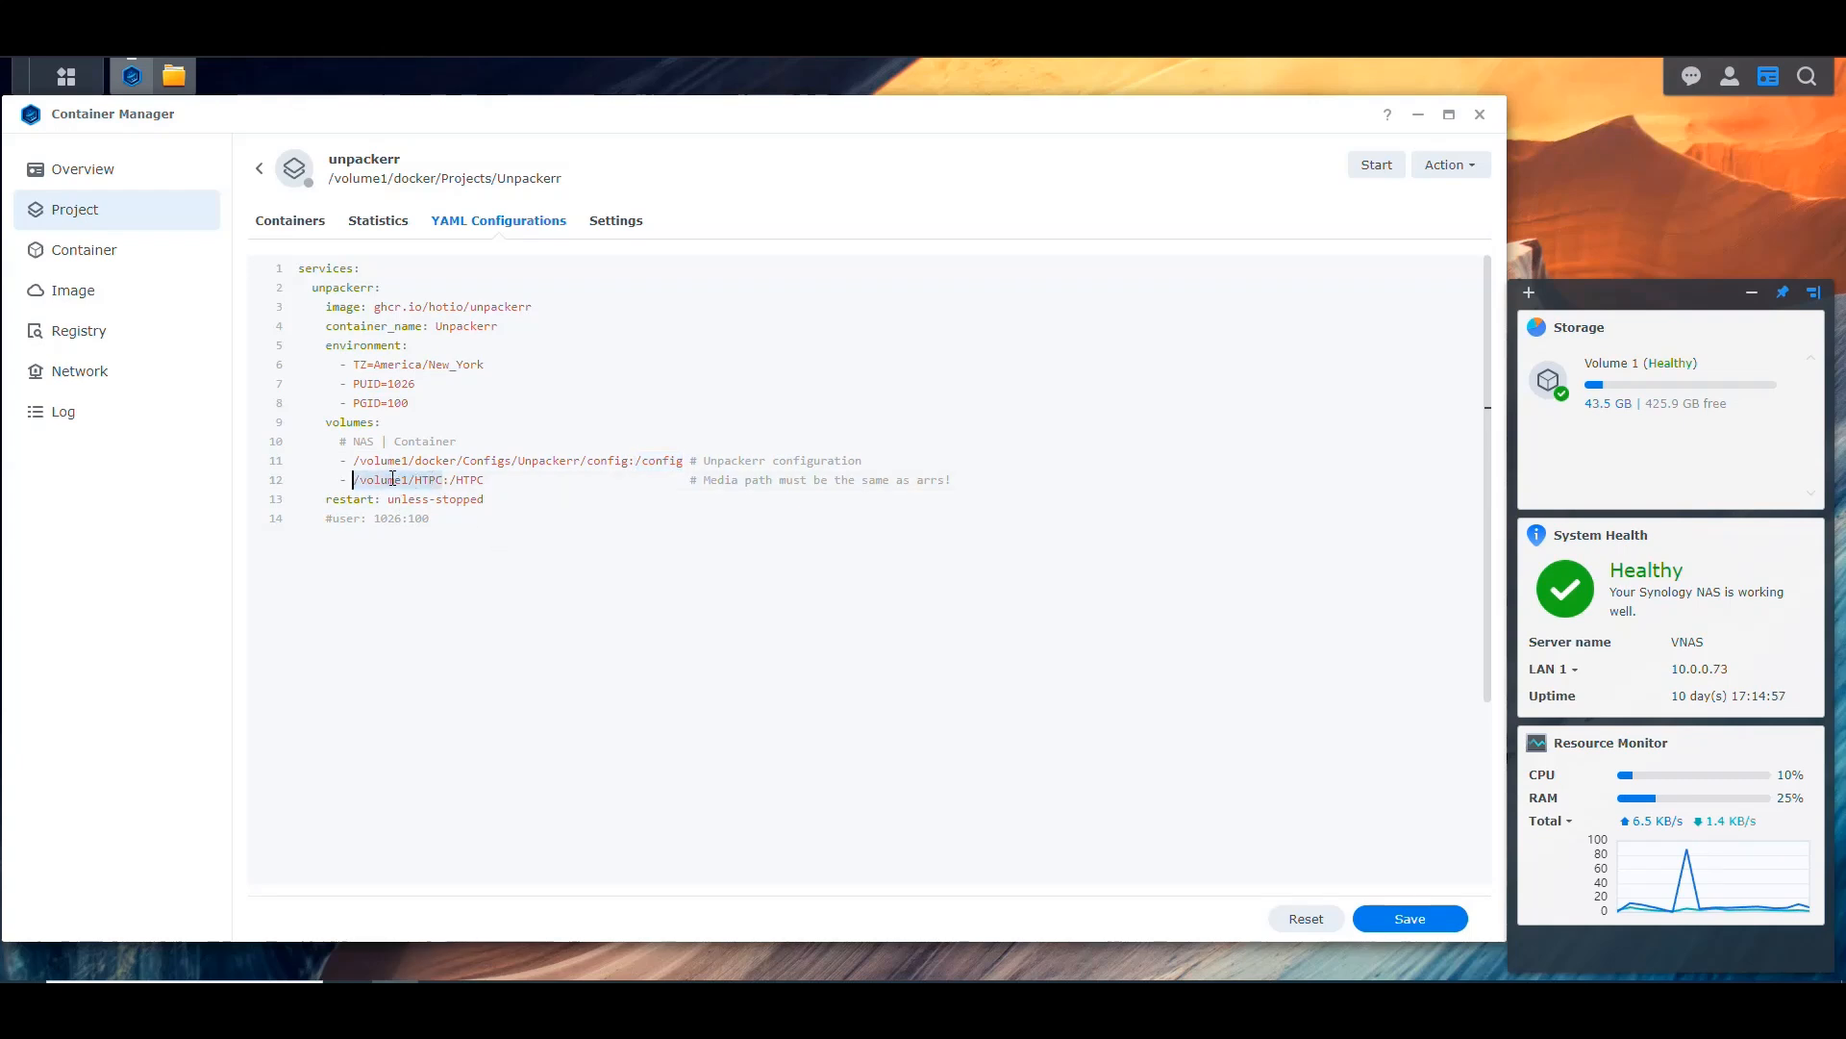
drag(487, 479, 451, 480)
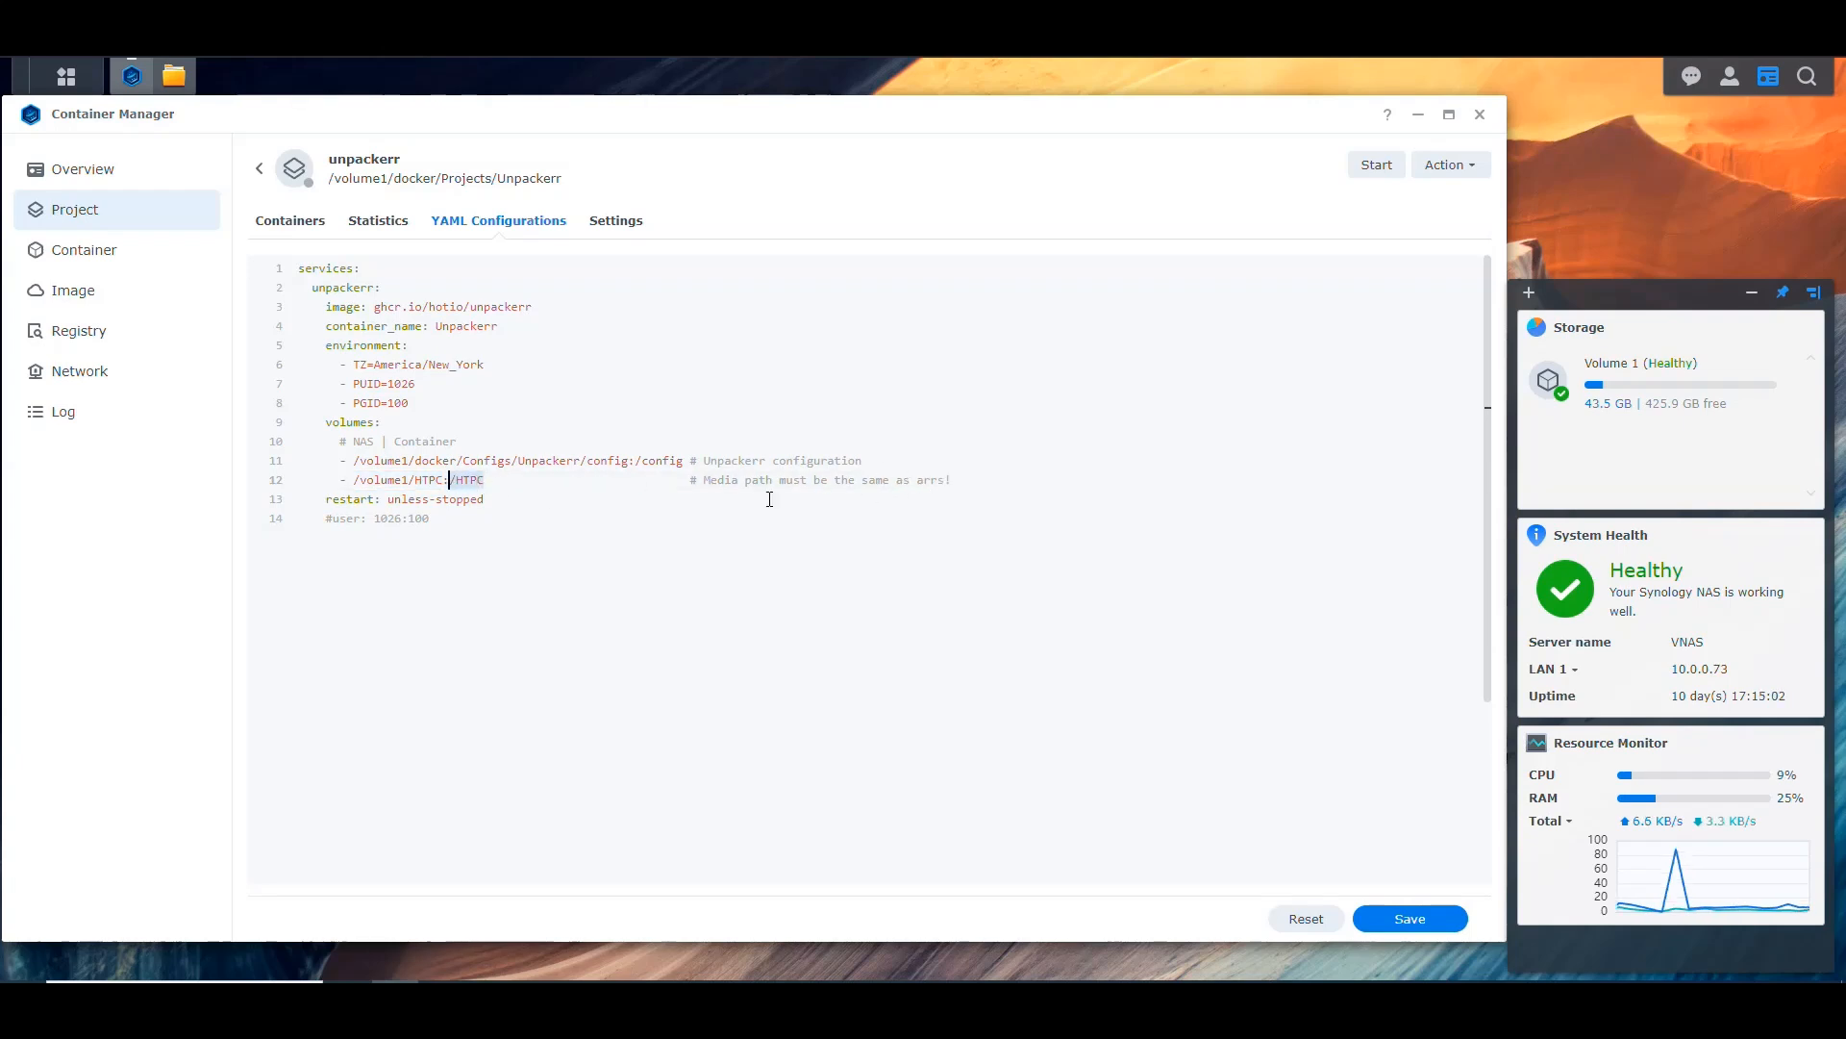
click(494, 478)
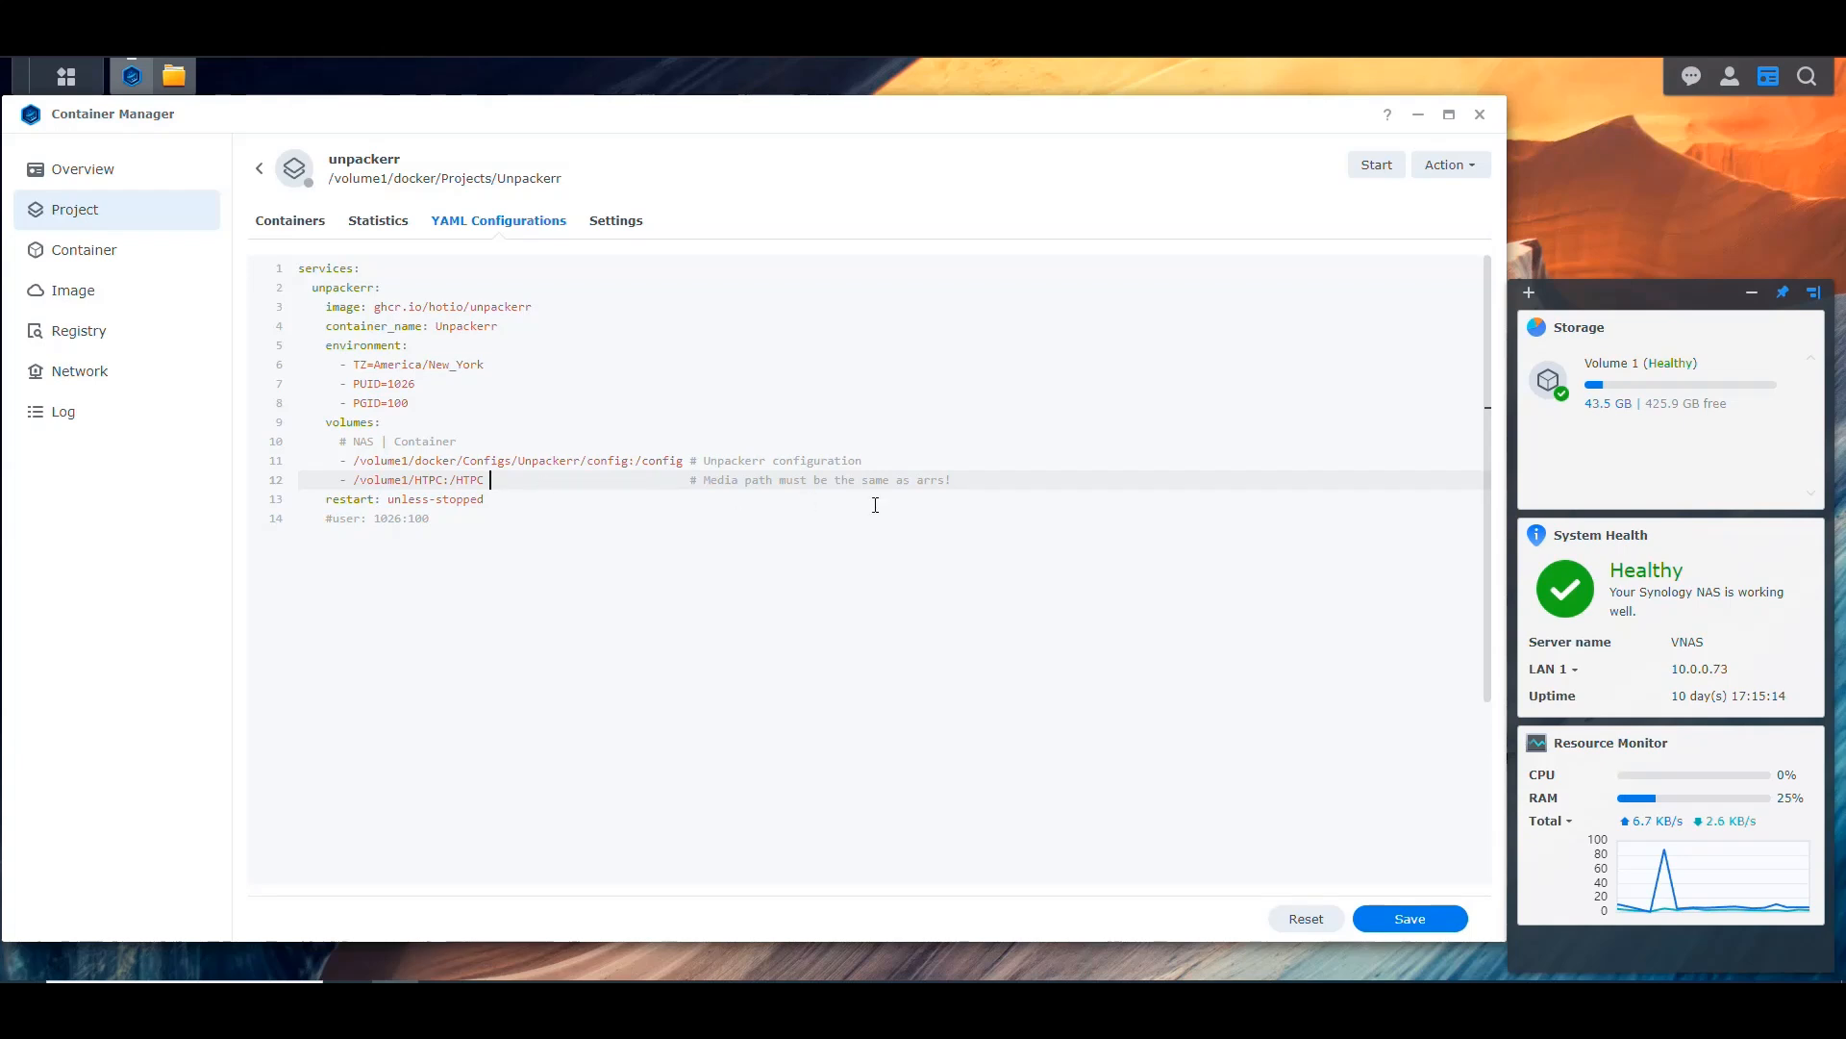
drag(962, 482, 353, 485)
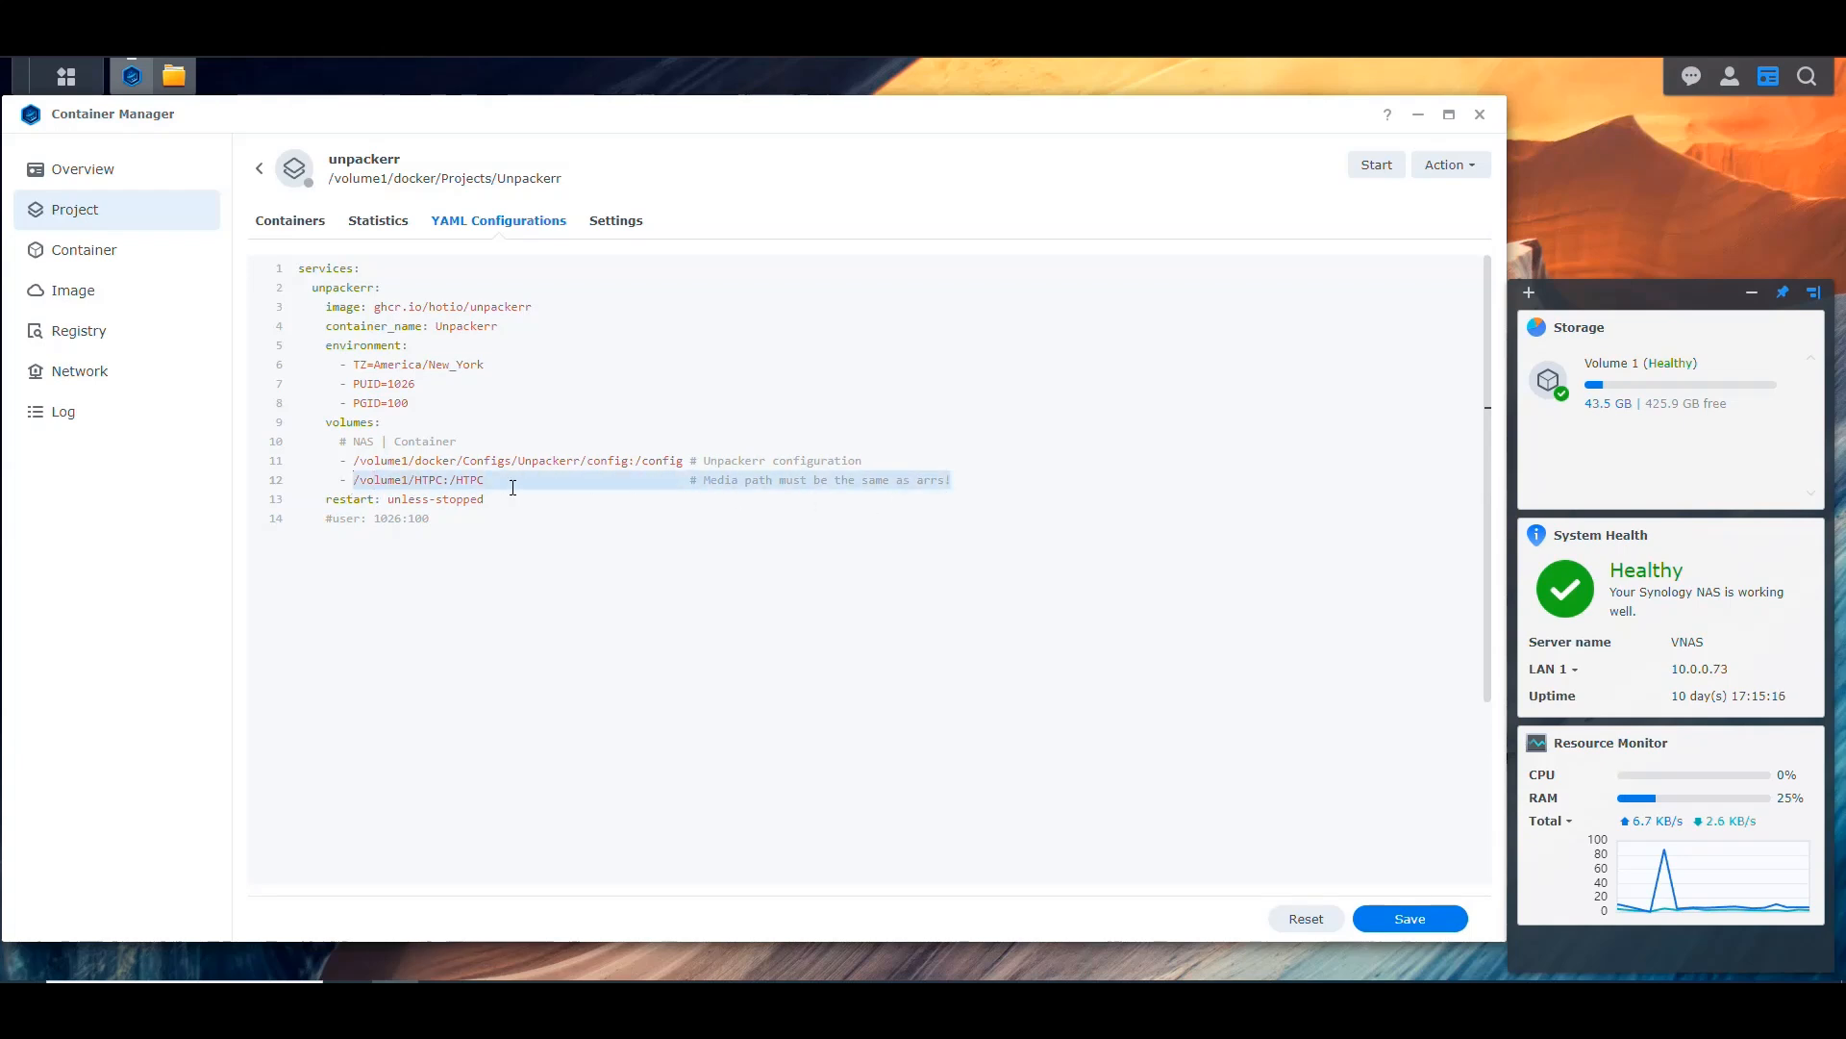
click(611, 502)
drag(484, 502, 387, 500)
click(478, 501)
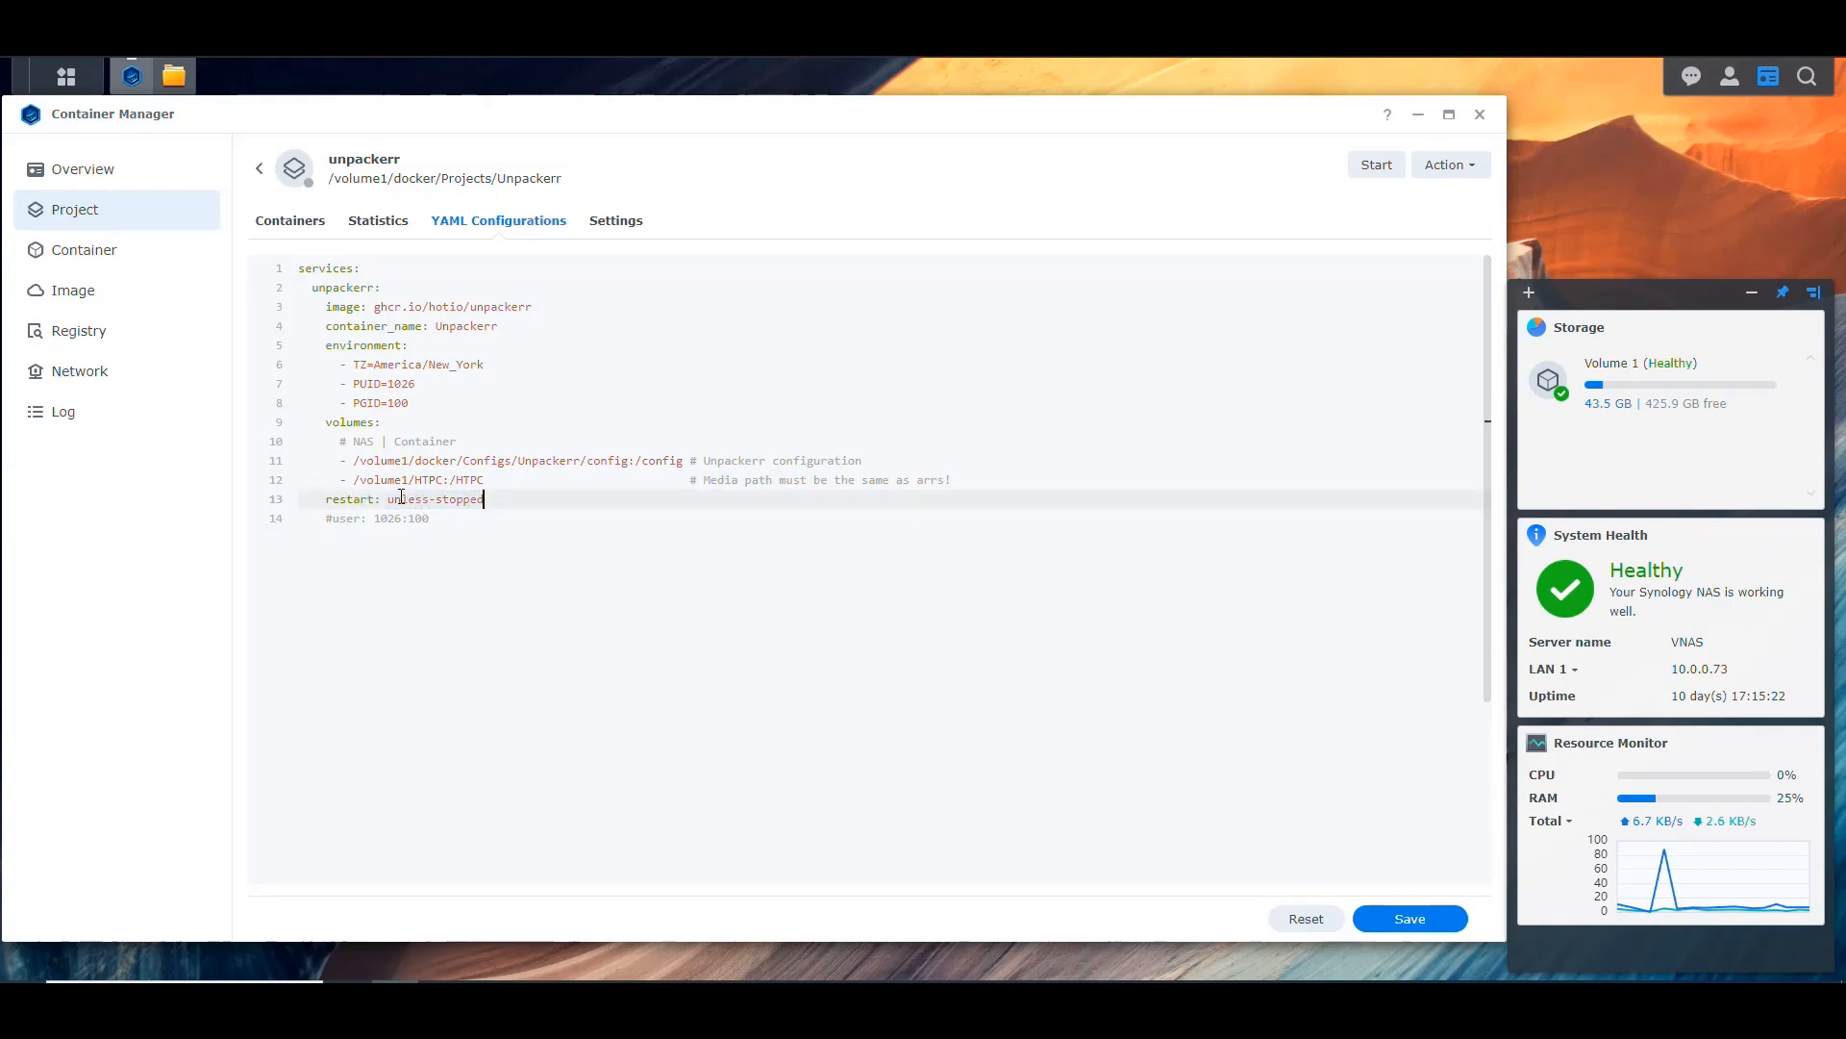
drag(437, 527, 325, 520)
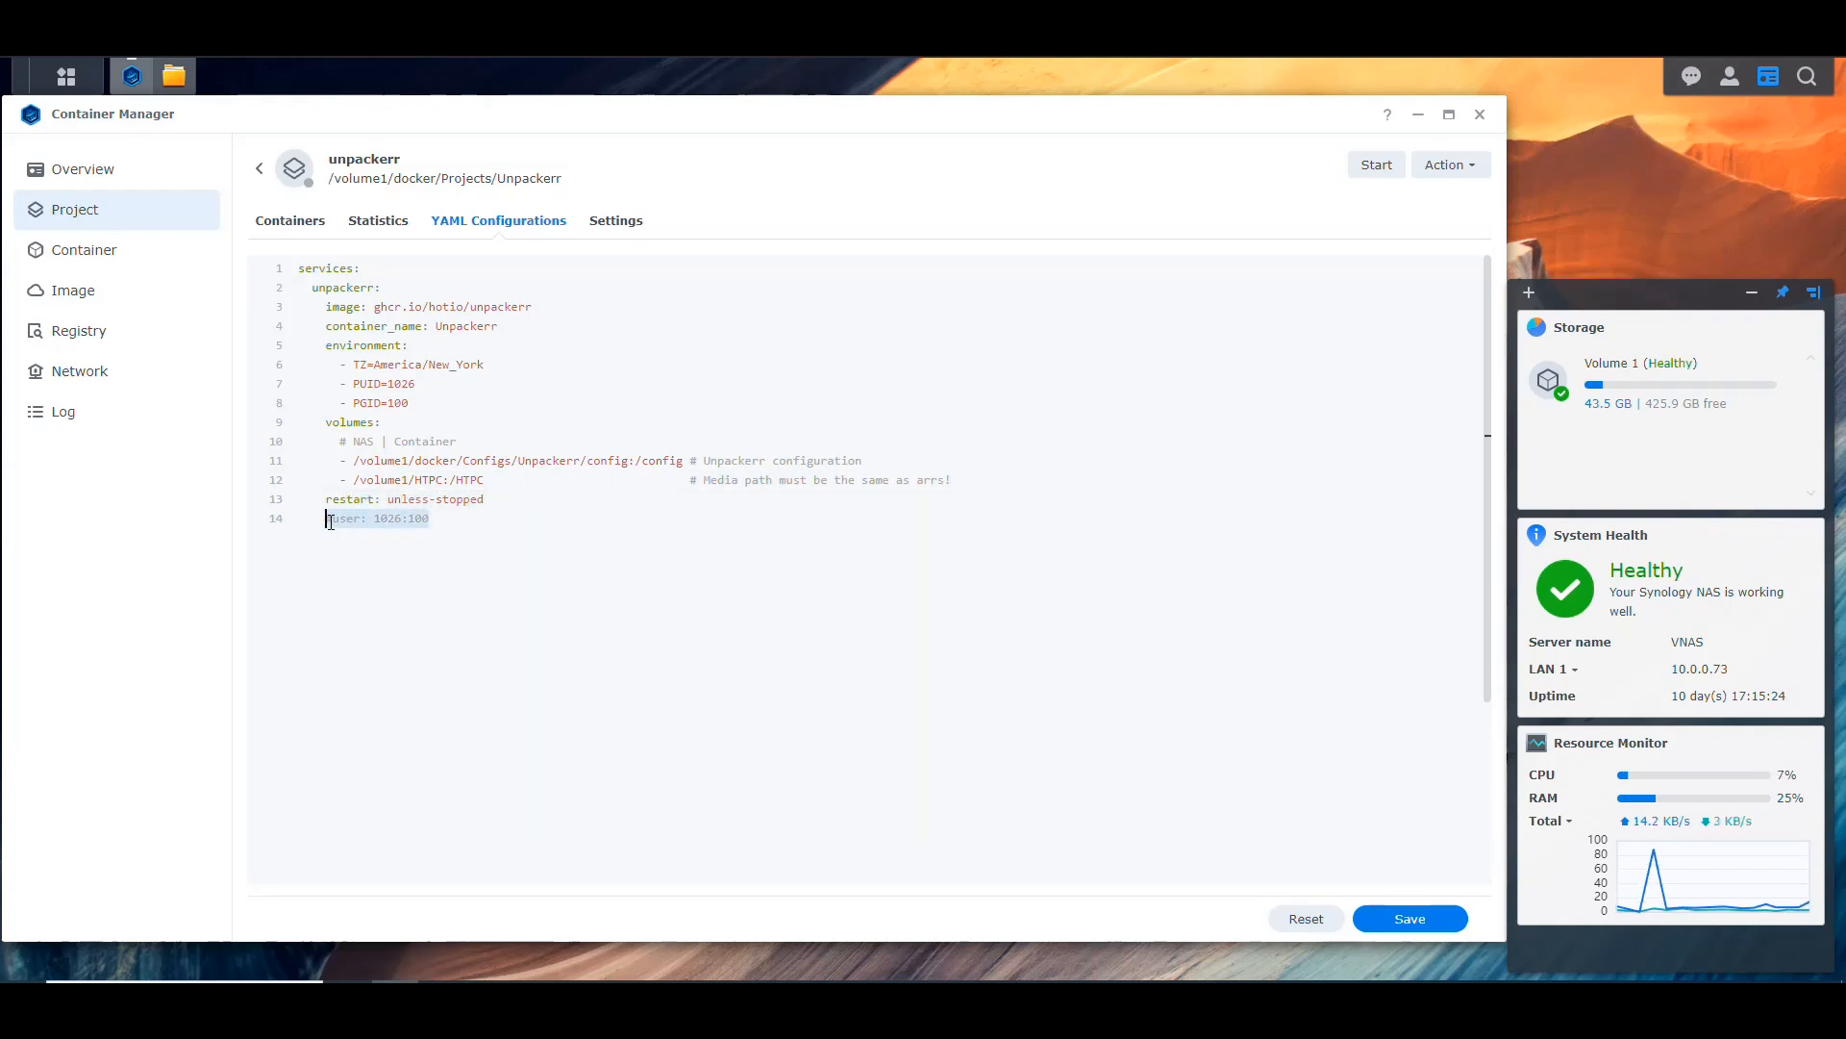
click(519, 517)
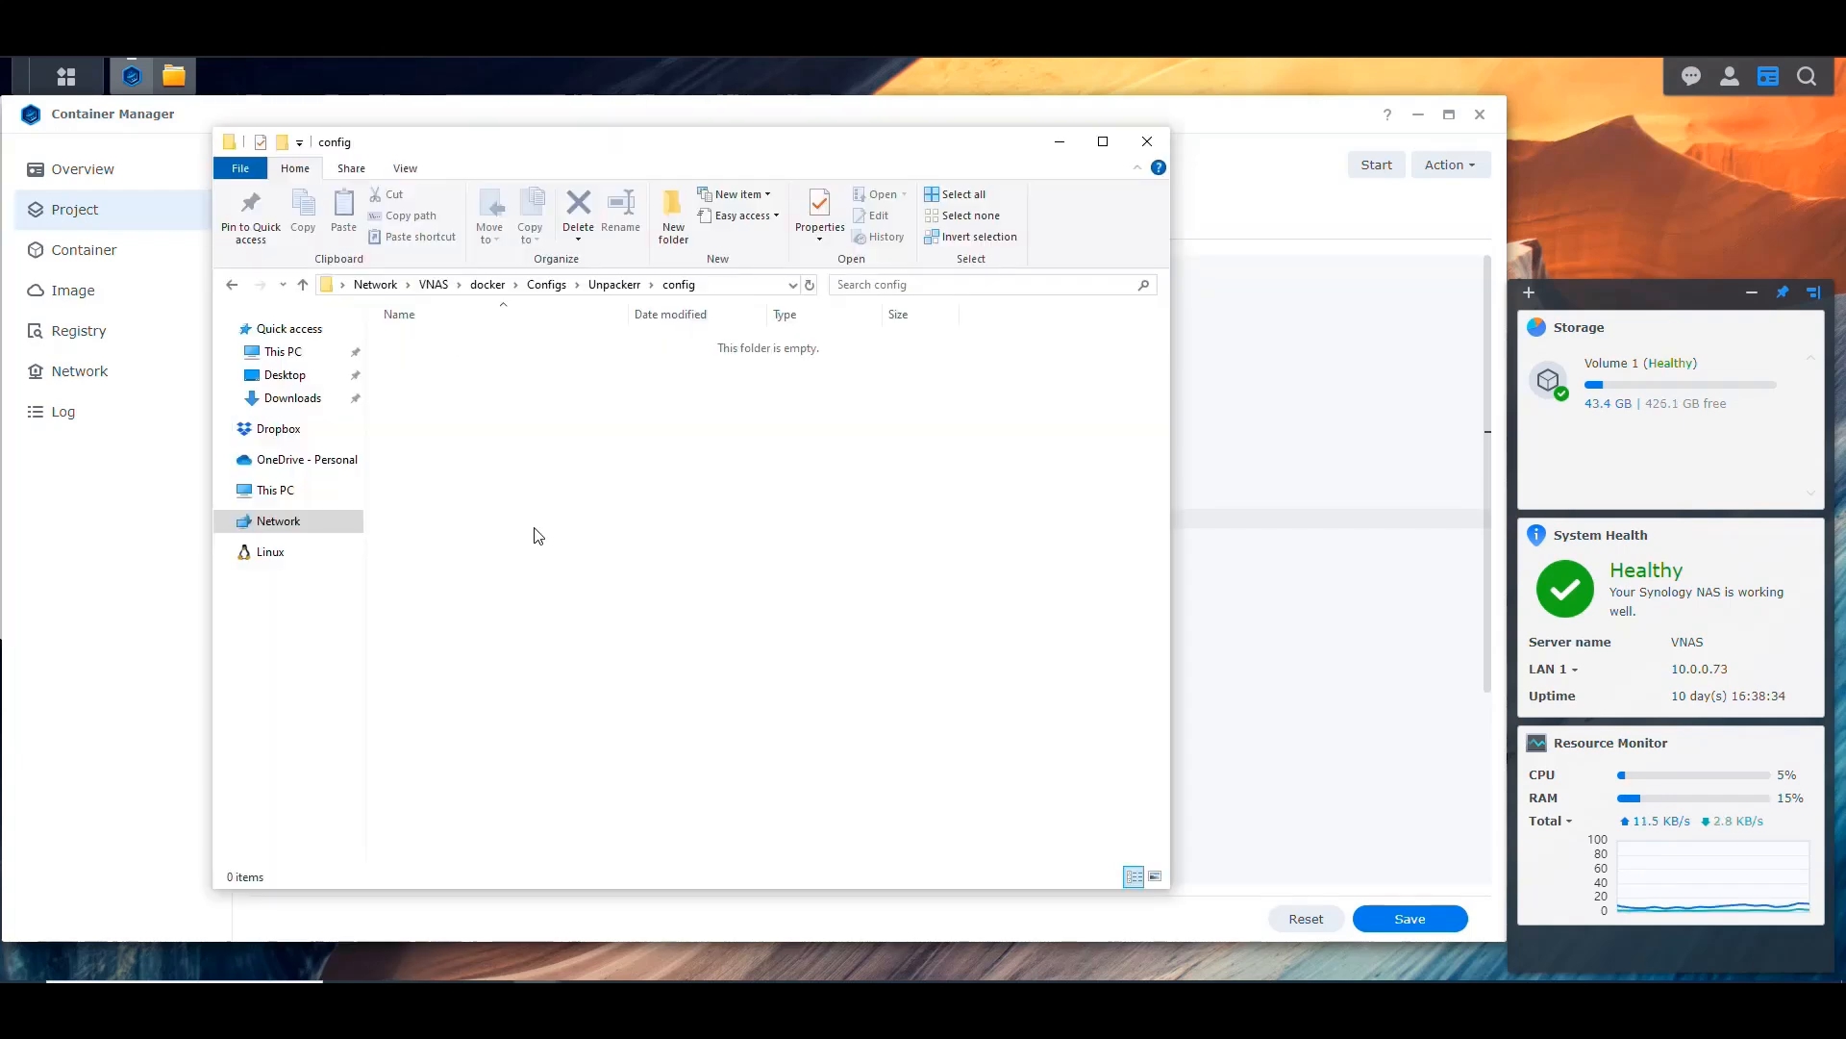
Create a new text document in the config folder named unpackerr.conf
right_click(535, 530)
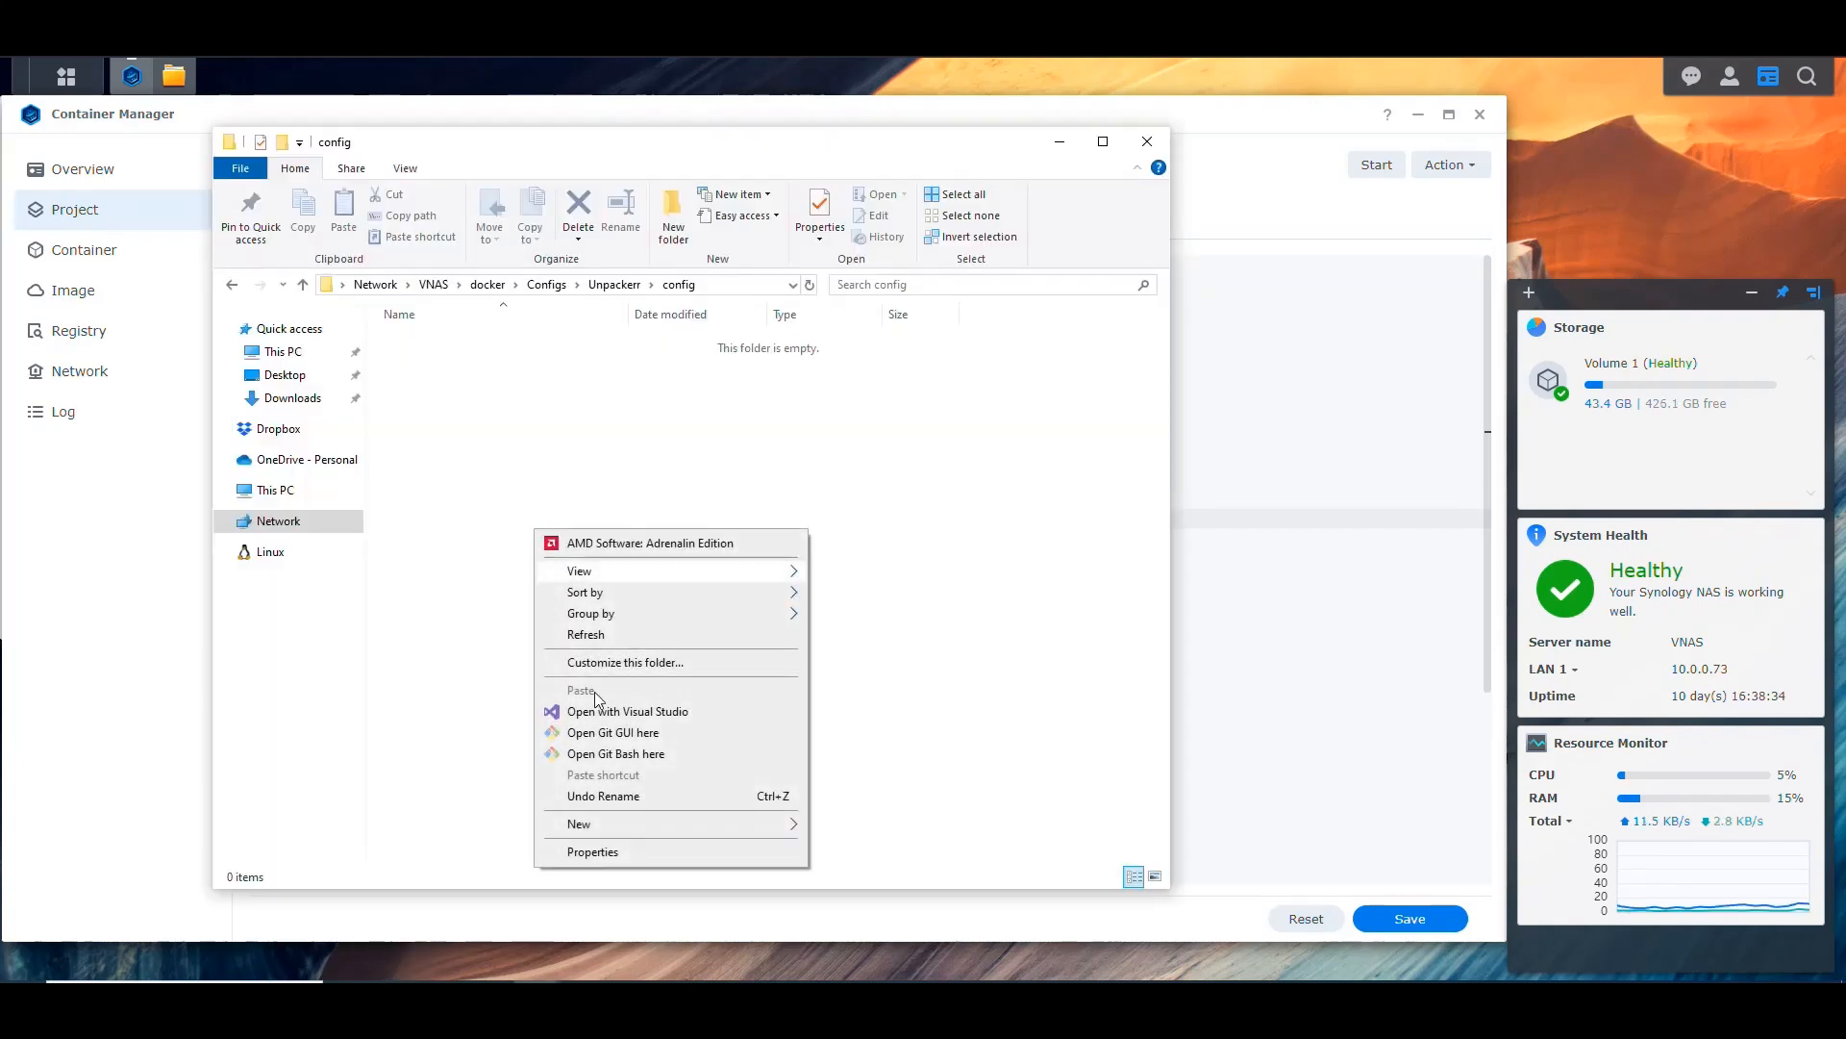
mouse_move(771, 824)
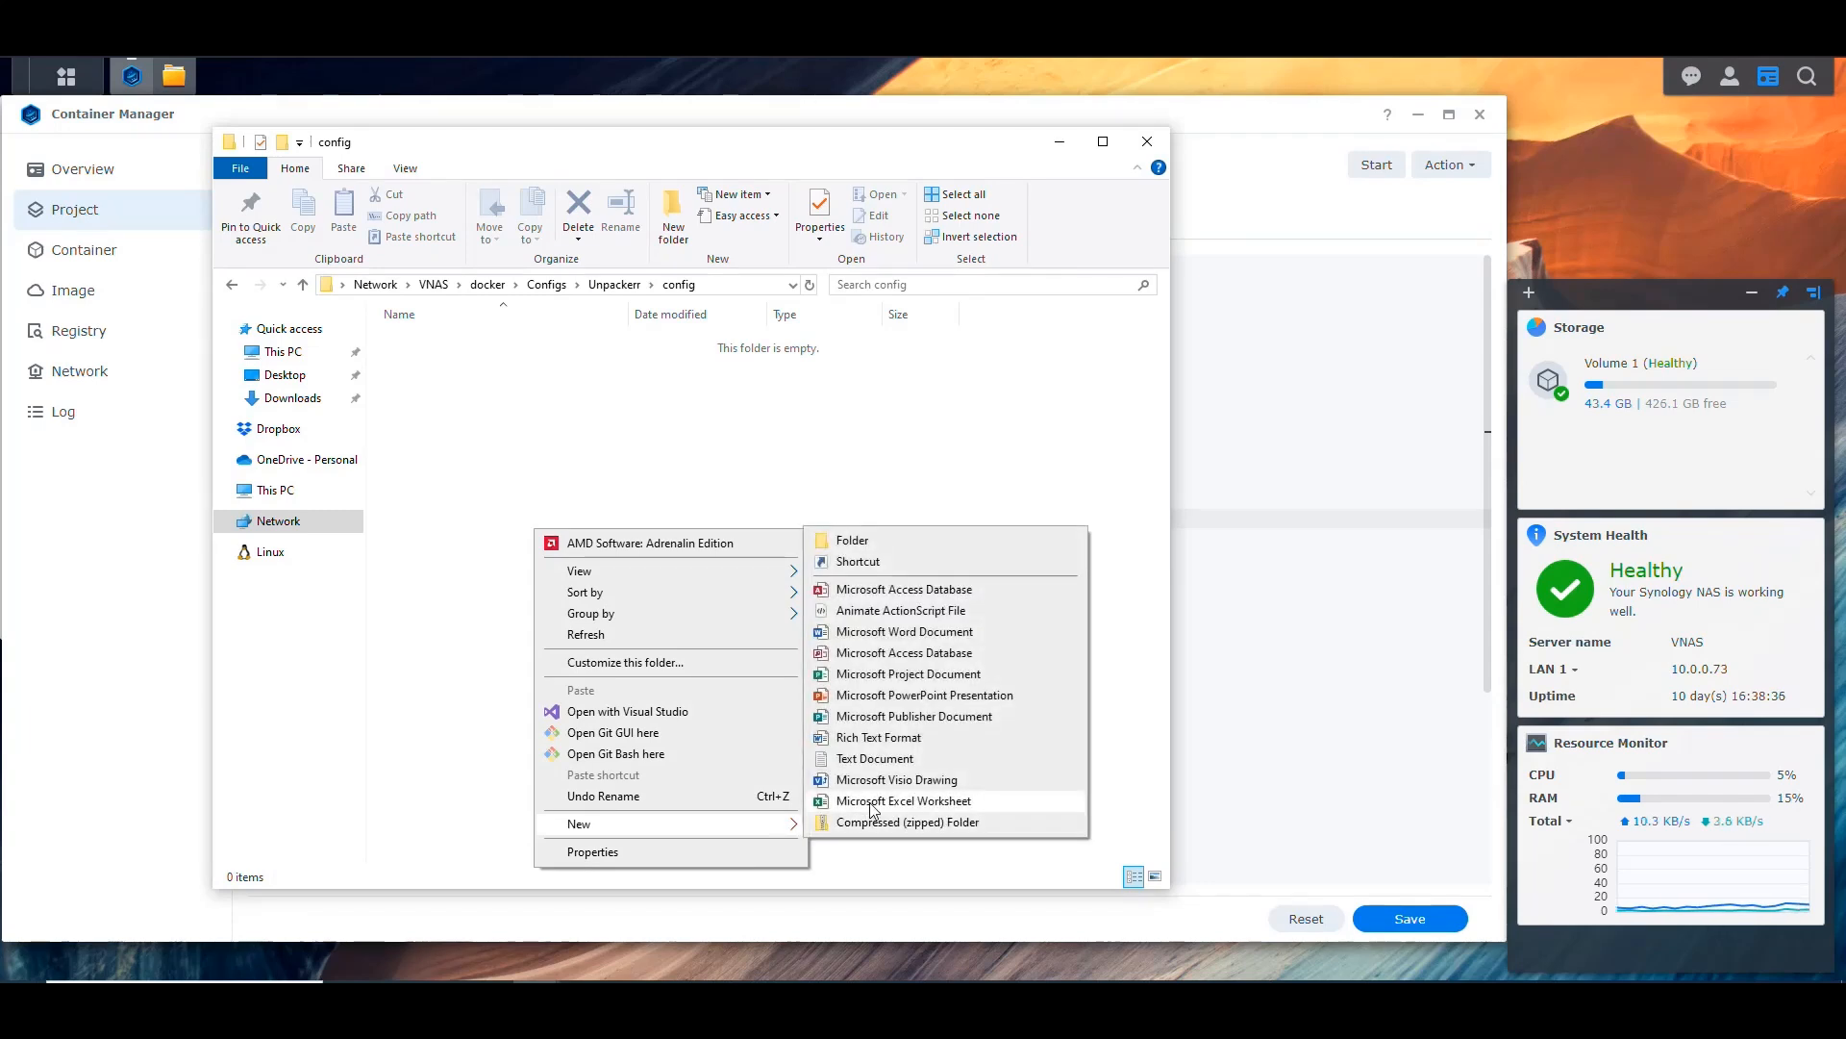
click(870, 759)
key(ctrl+a)
key(BackSpace)
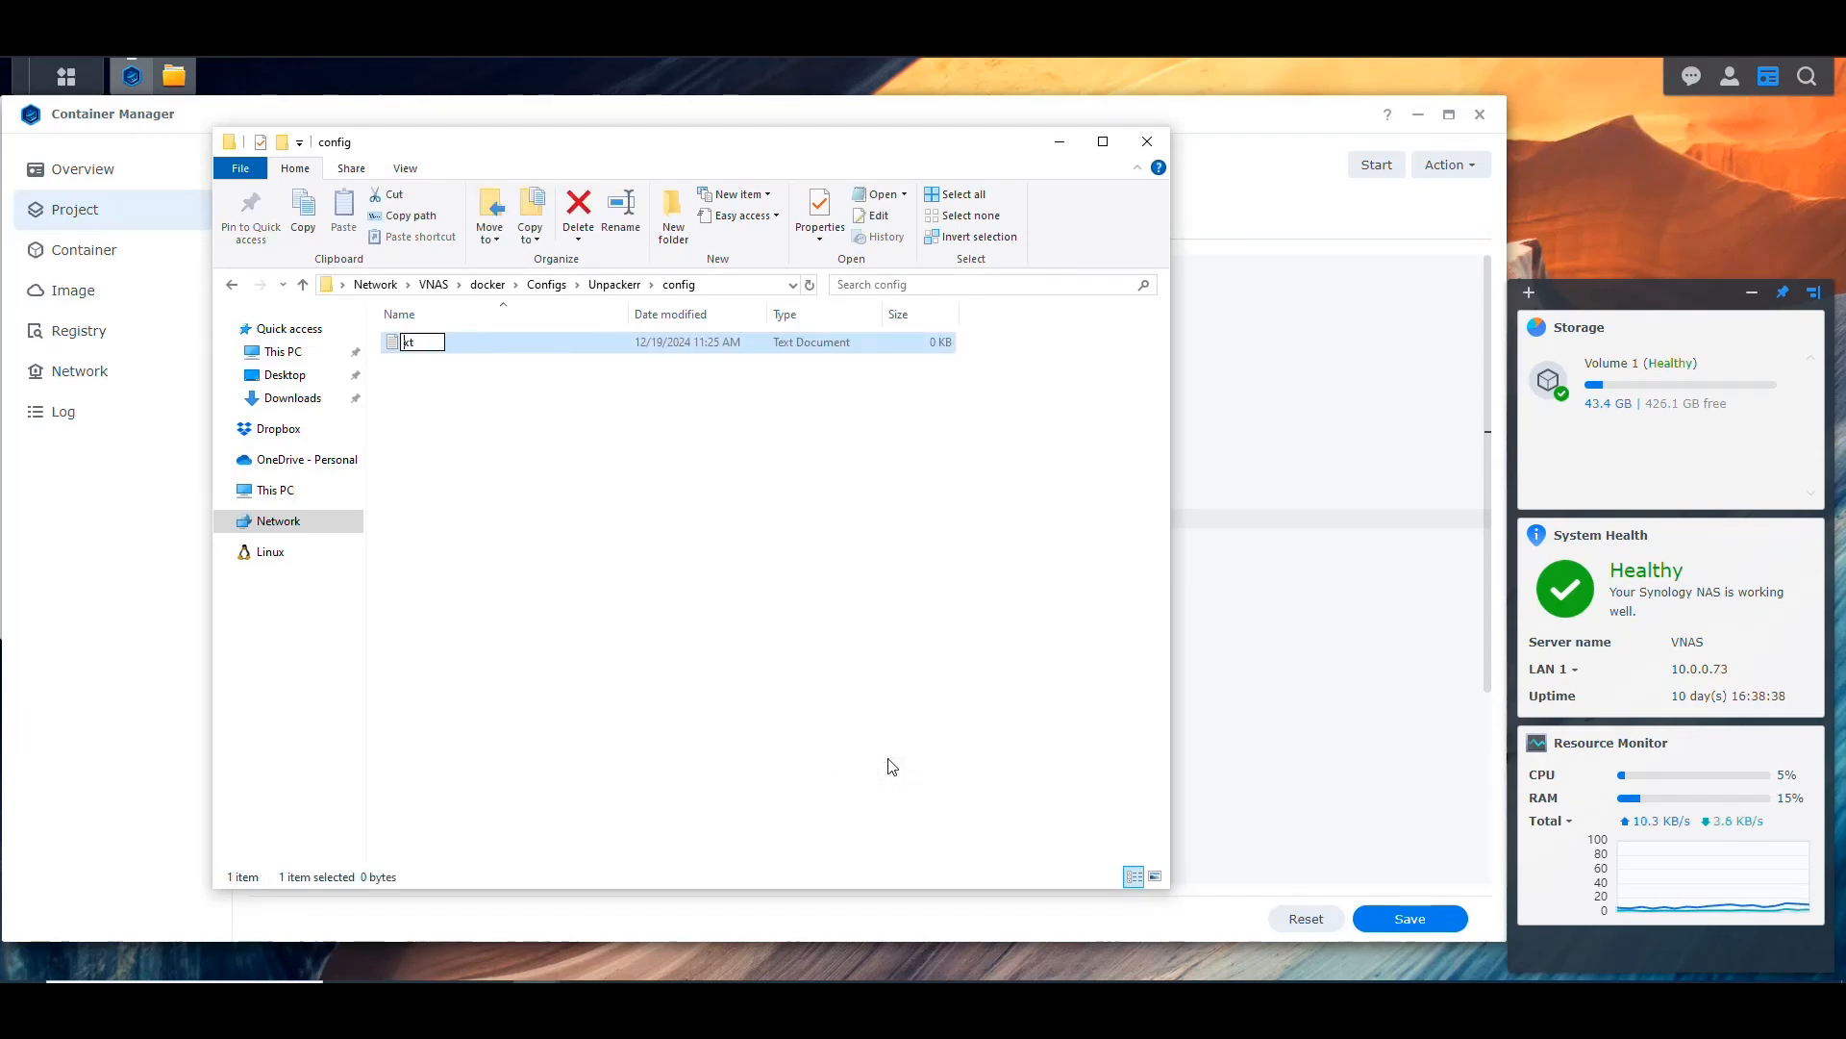
text(unpackerr.conf)
key(Return)
key(Return)
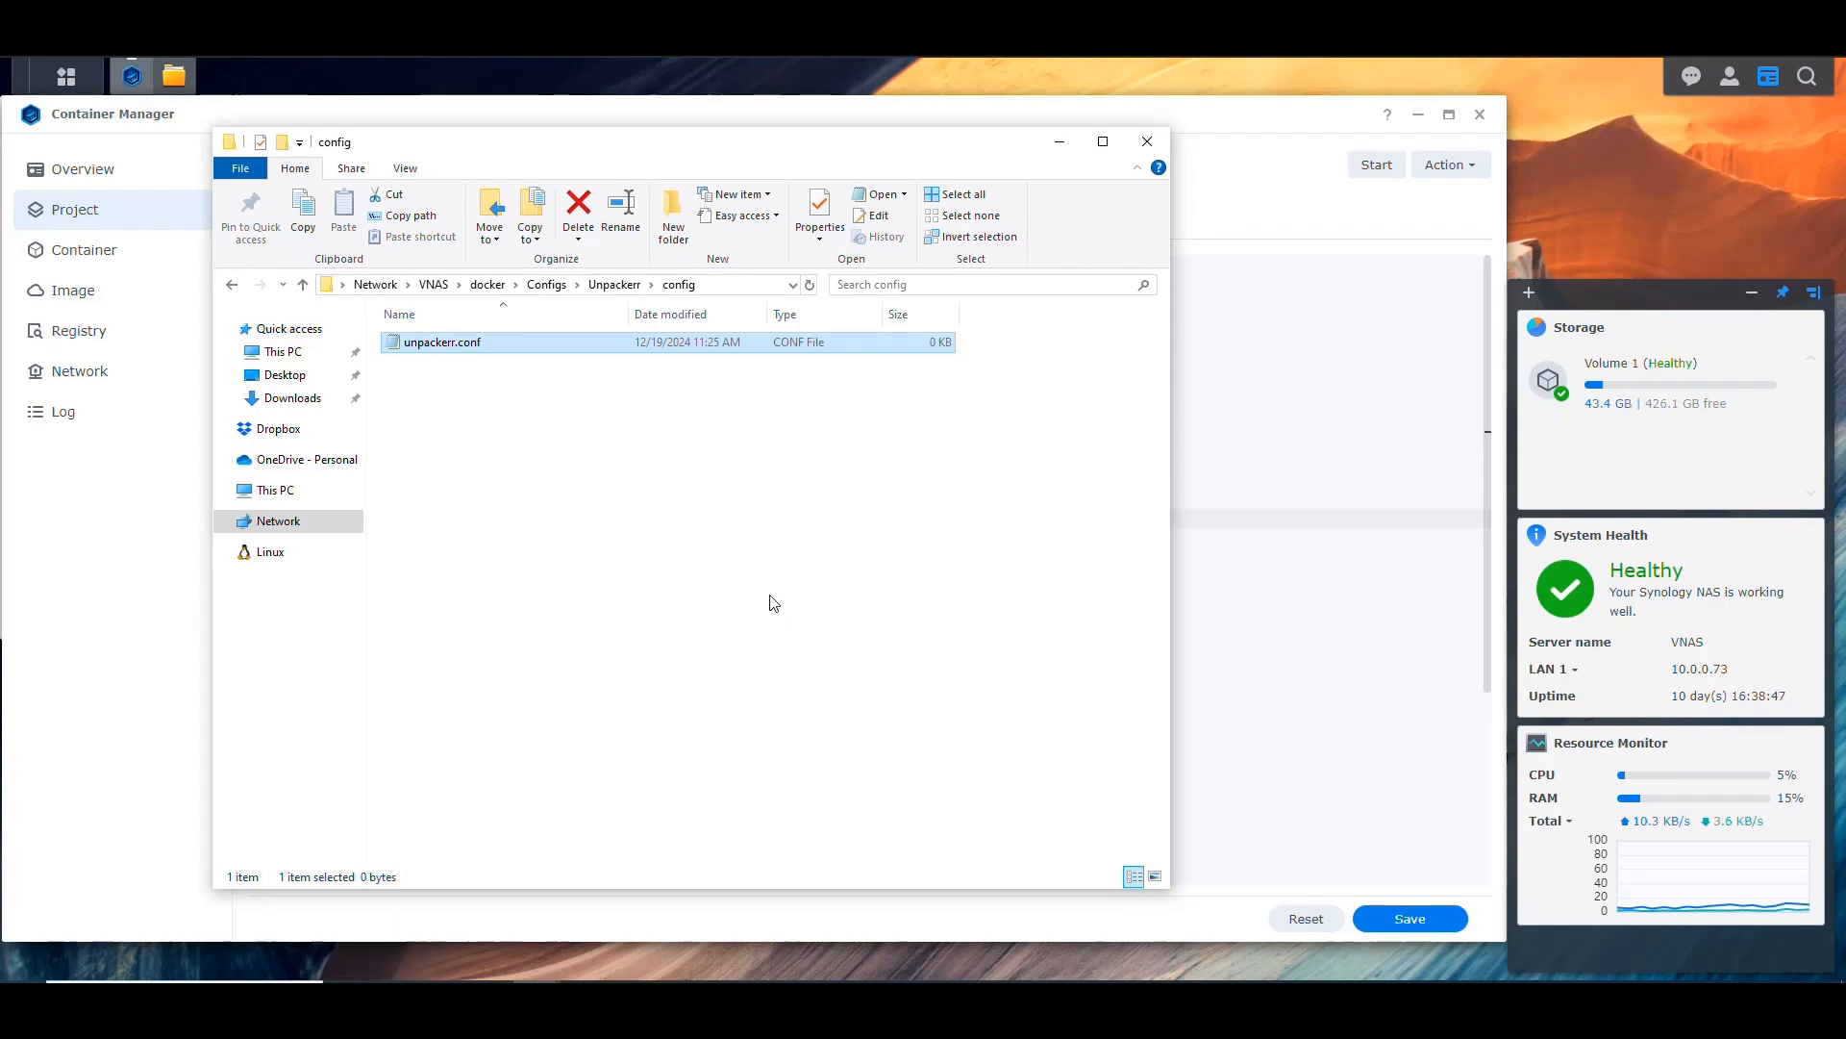
Open unpackerr.conf for editing in Notepad
right_click(465, 348)
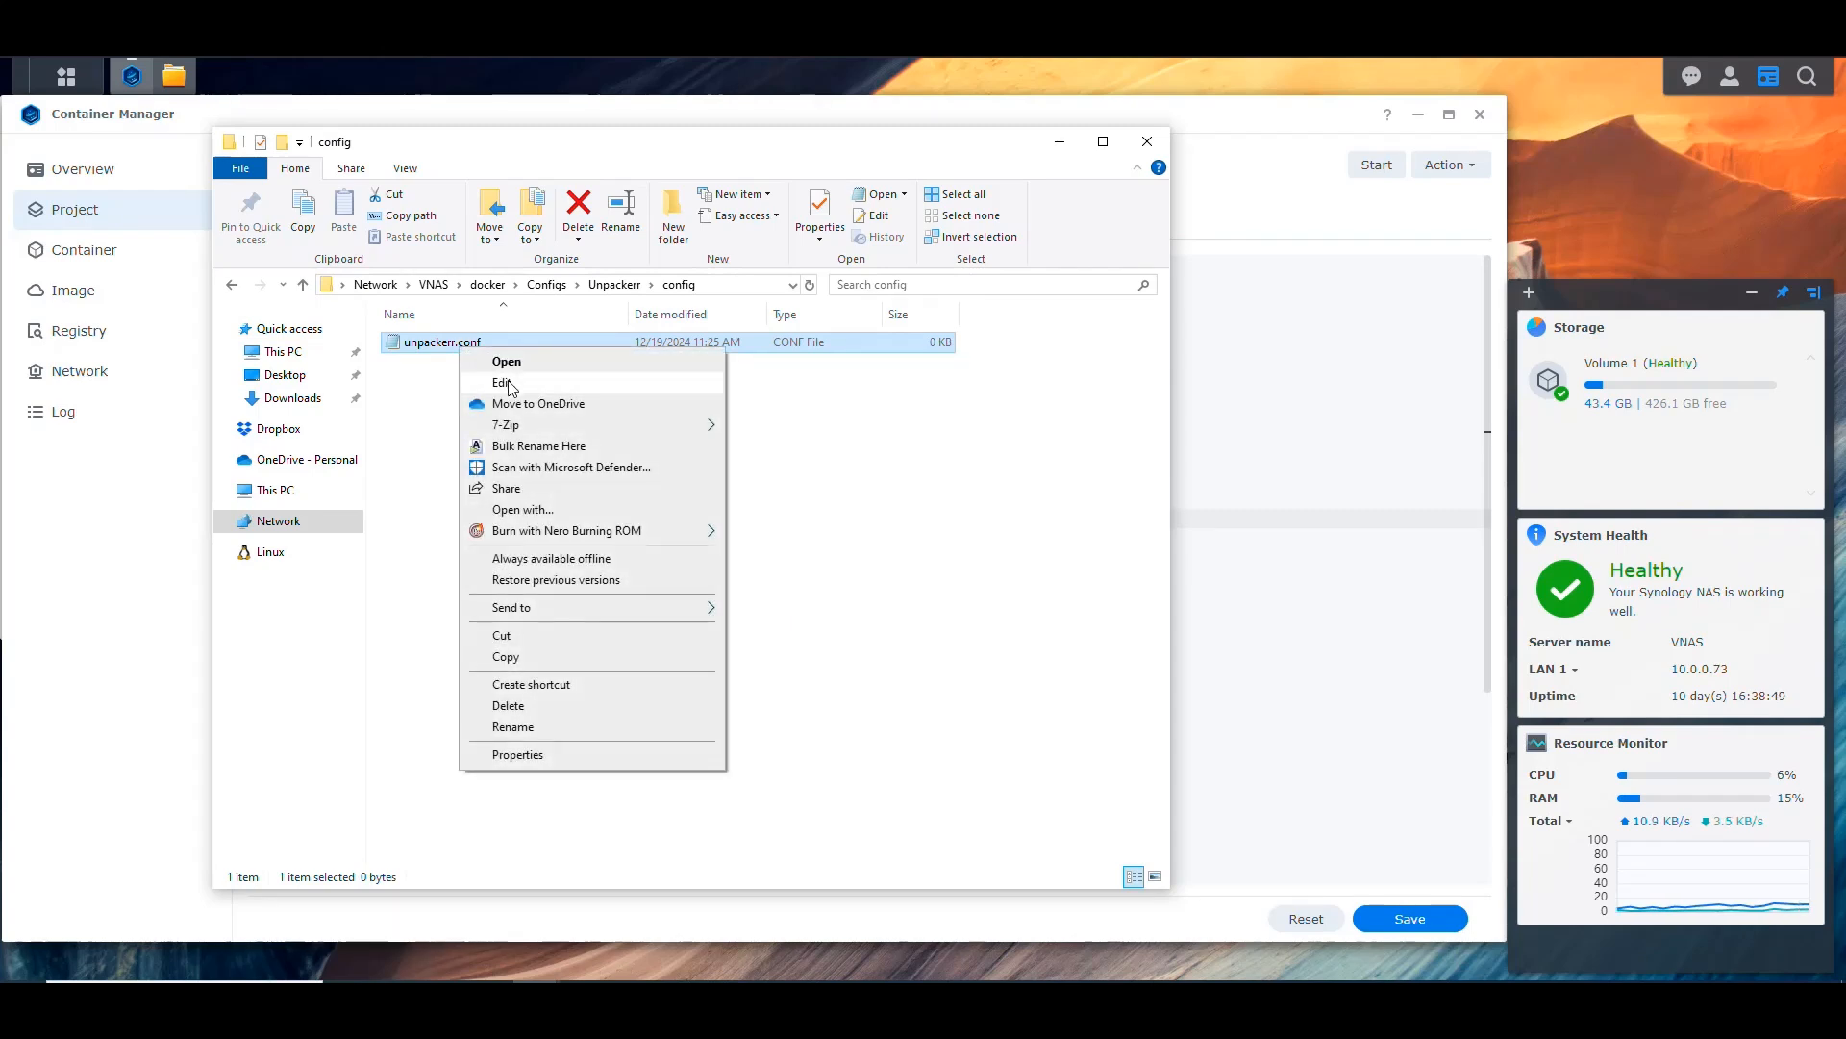
click(508, 388)
drag(617, 115, 616, 80)
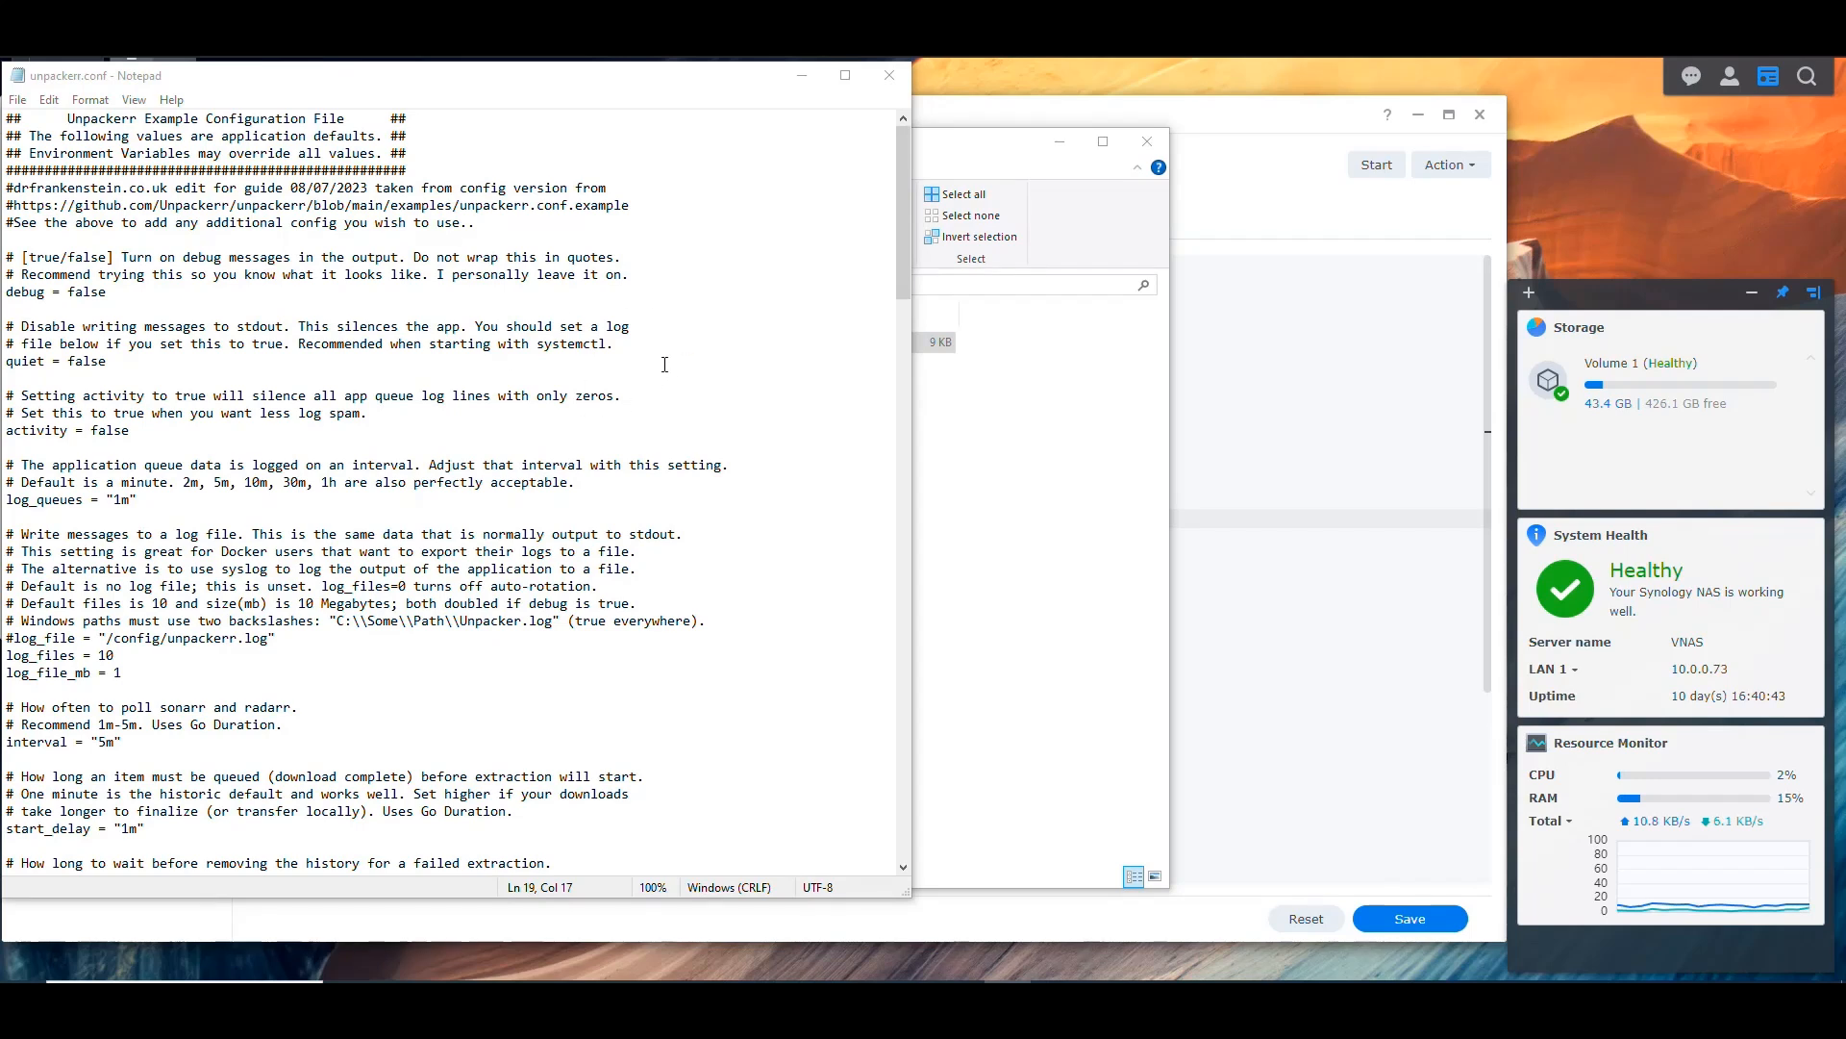
Scroll to the [[sonarr]] section and highlight the Sonarr server address
click(457, 79)
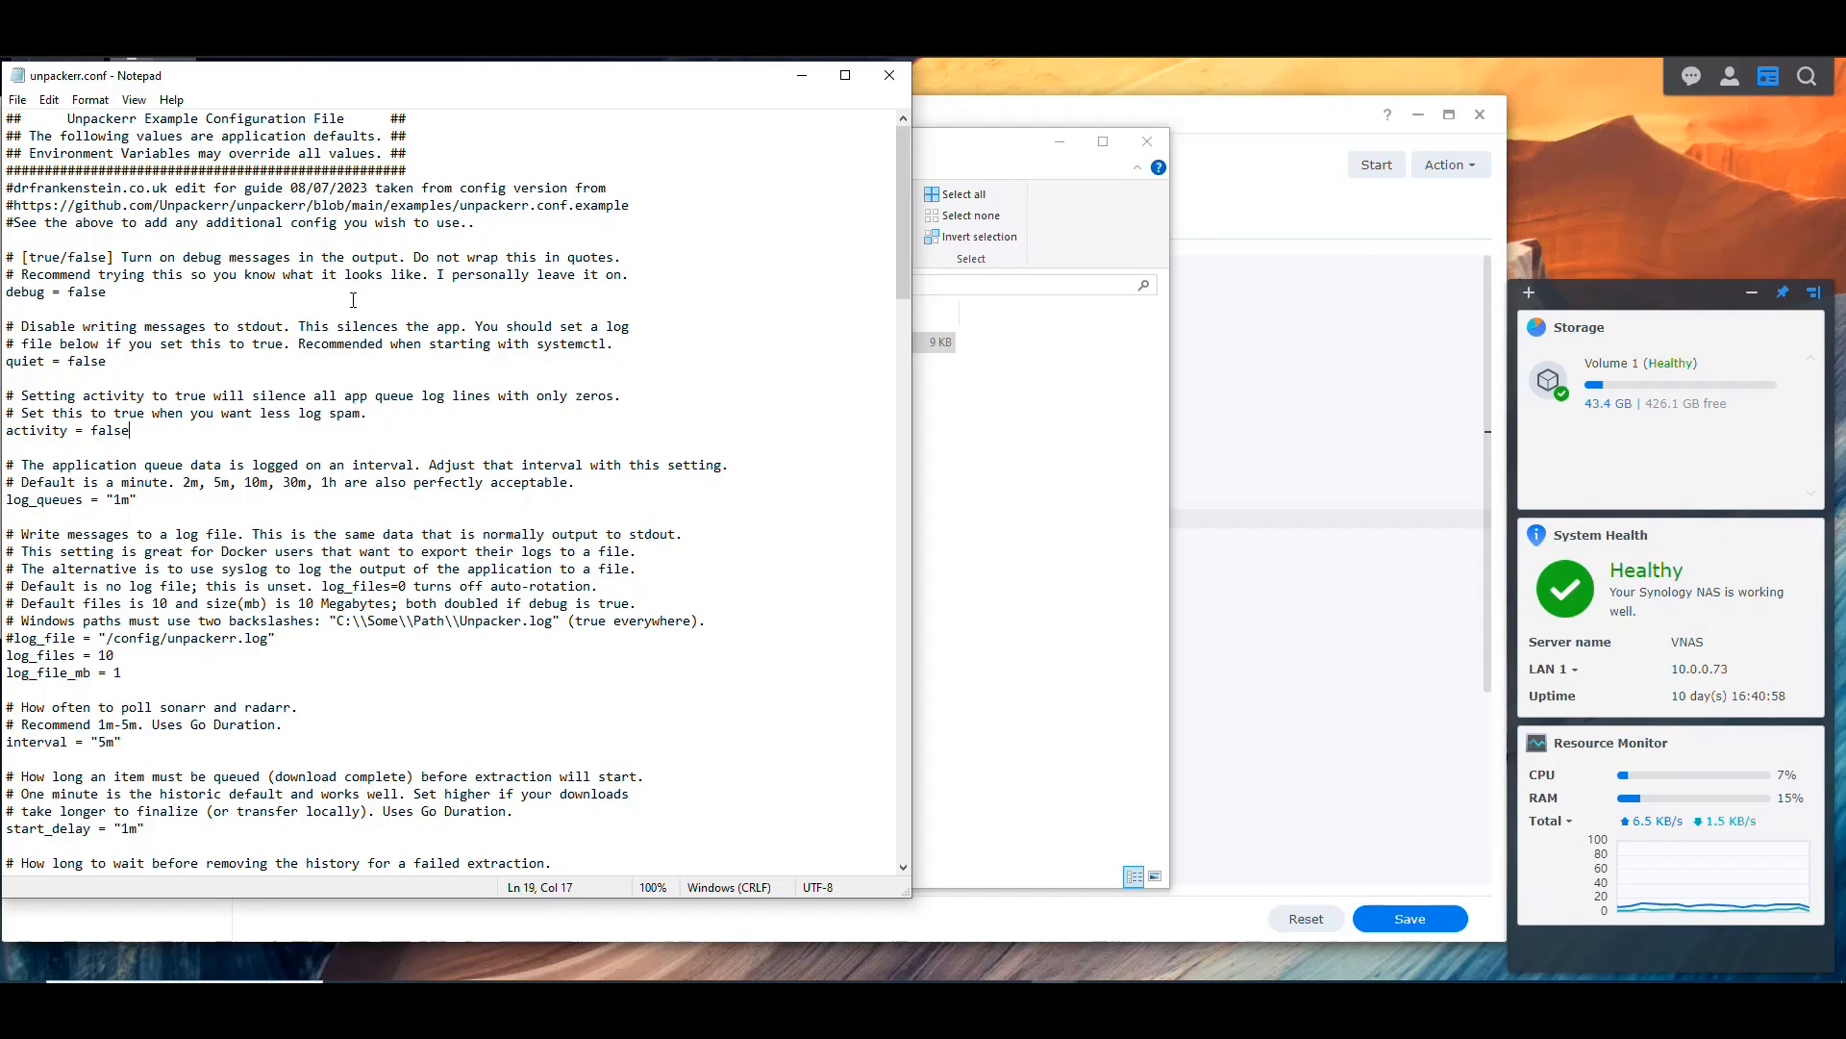
scroll(328, 288, down, 7)
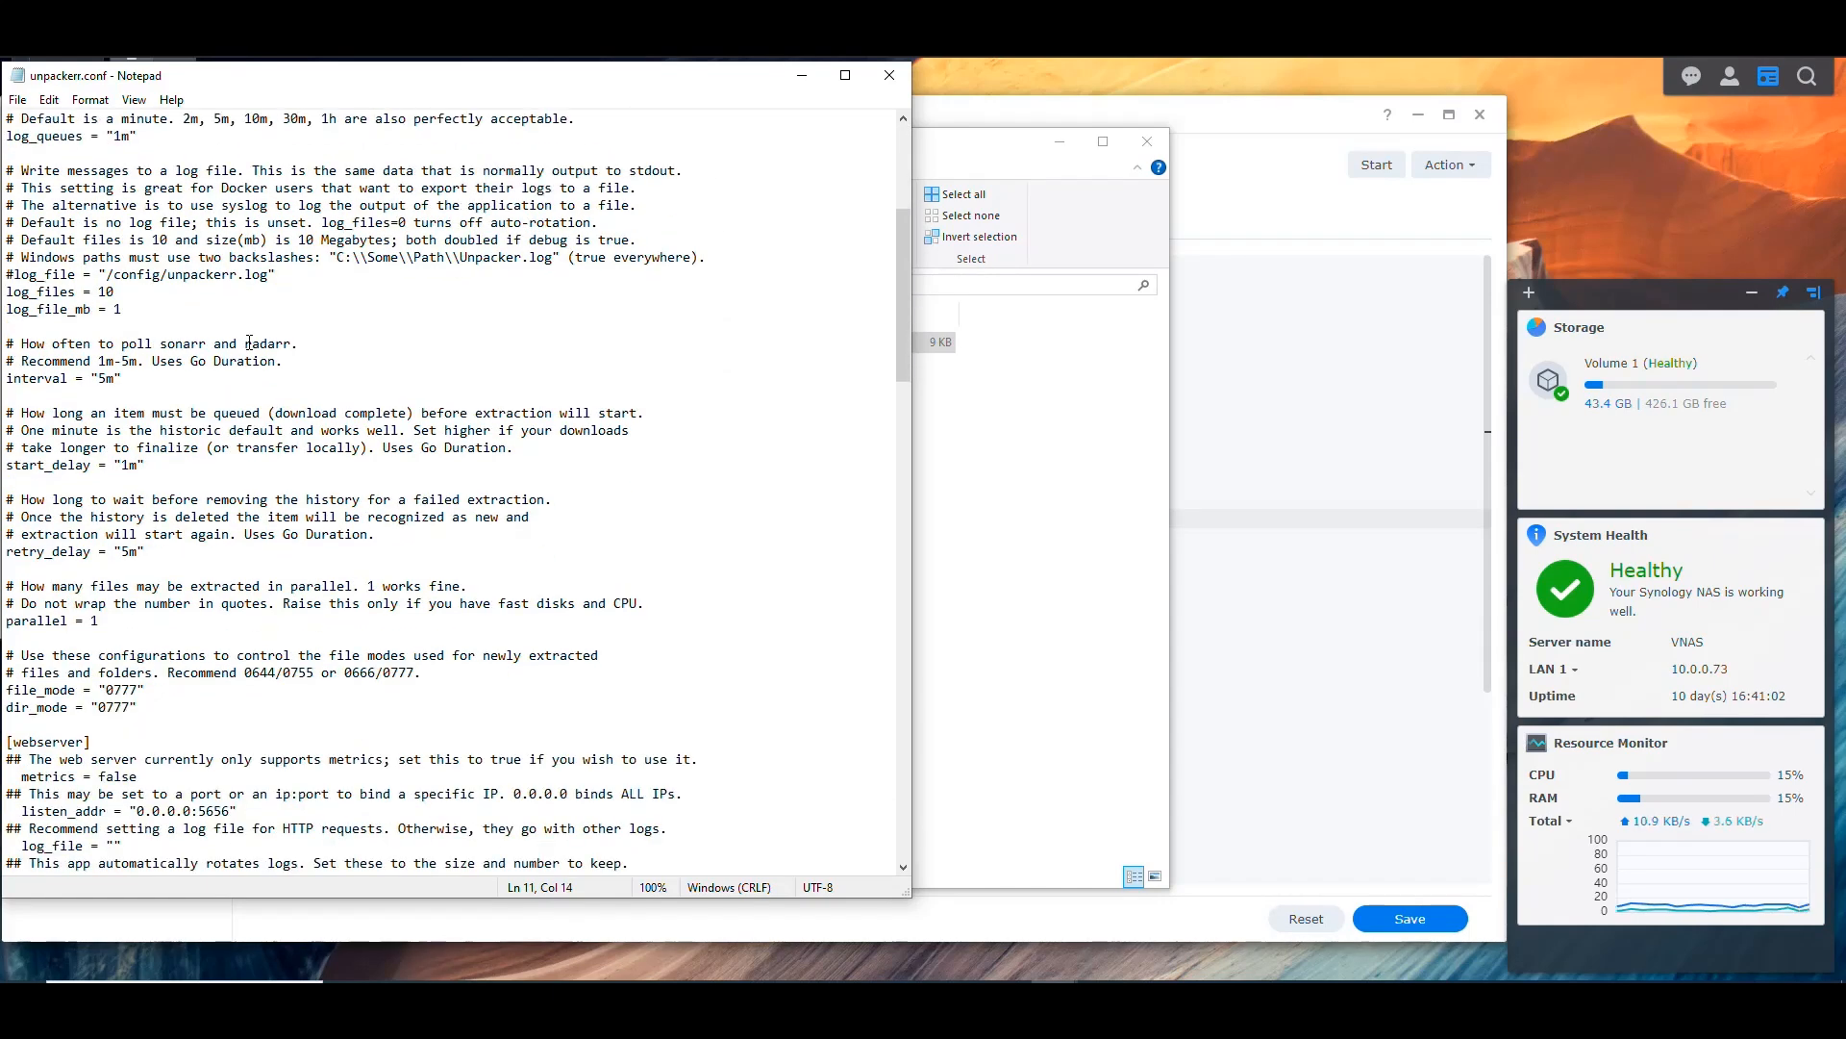
scroll(260, 365, down, 5)
scroll(275, 395, down, 4)
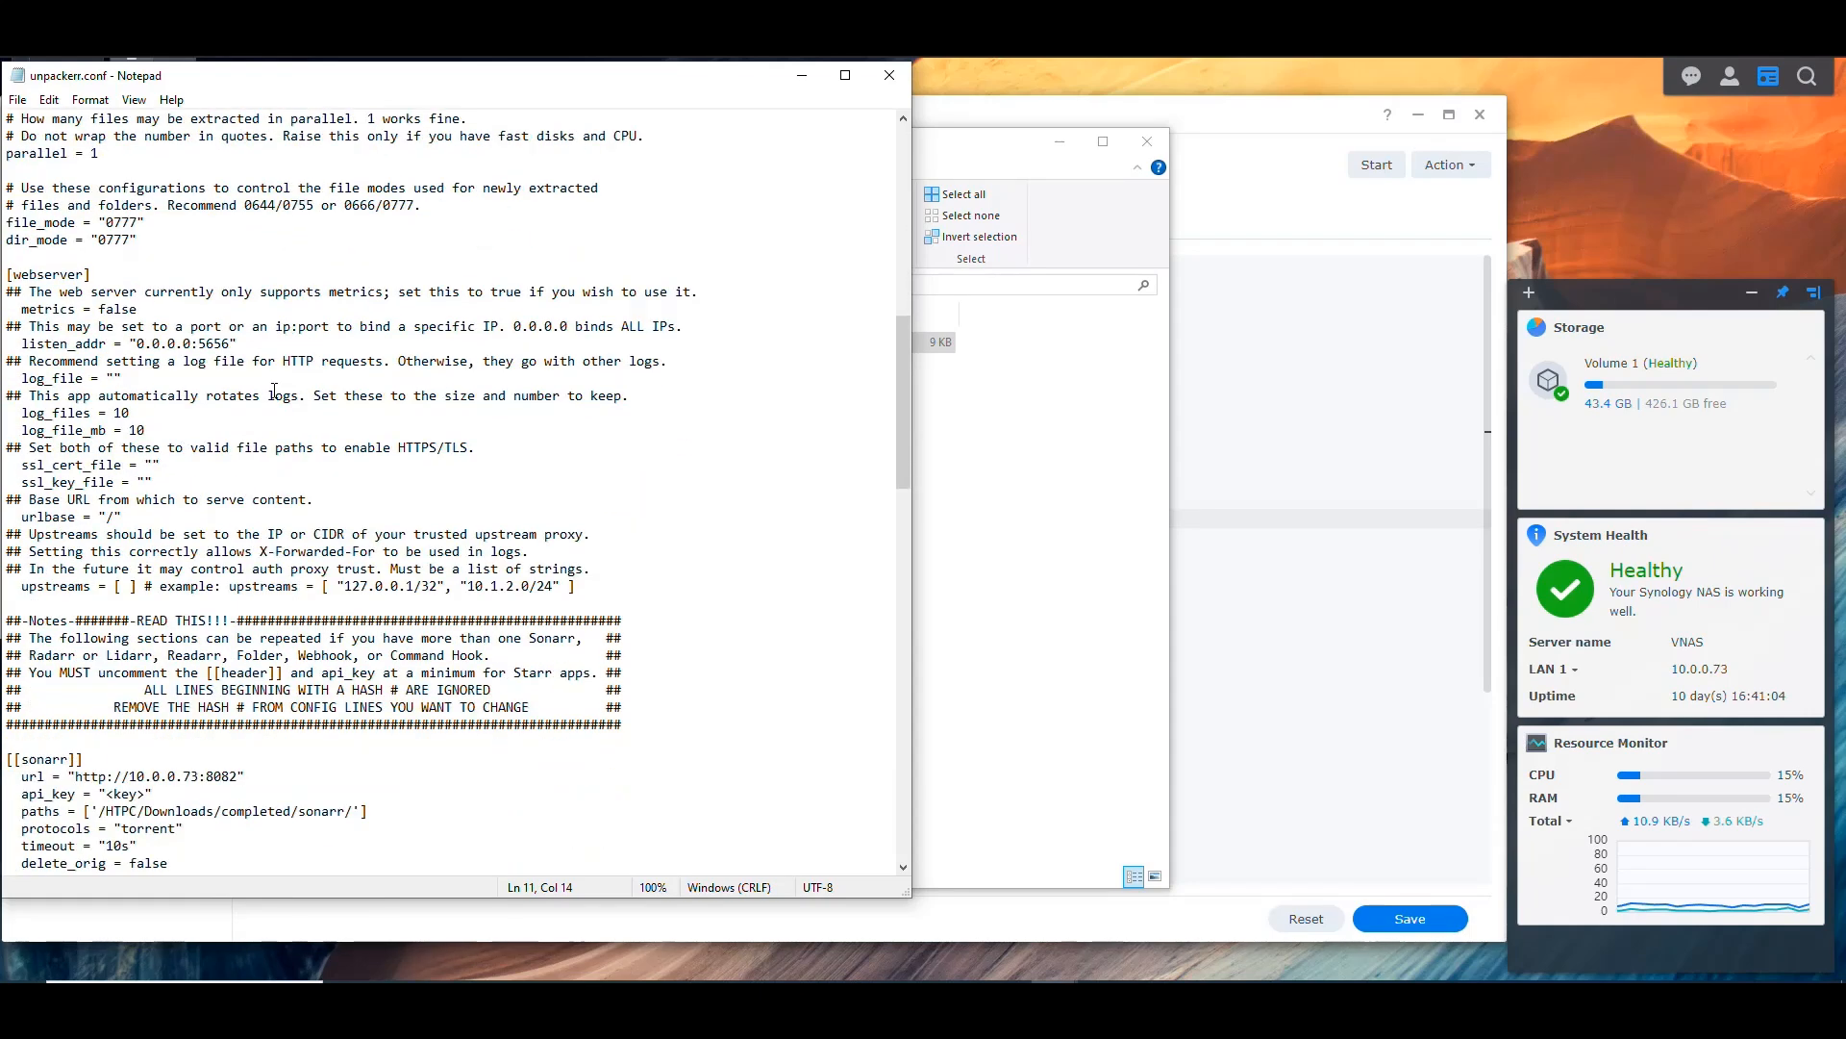
scroll(277, 436, down, 10)
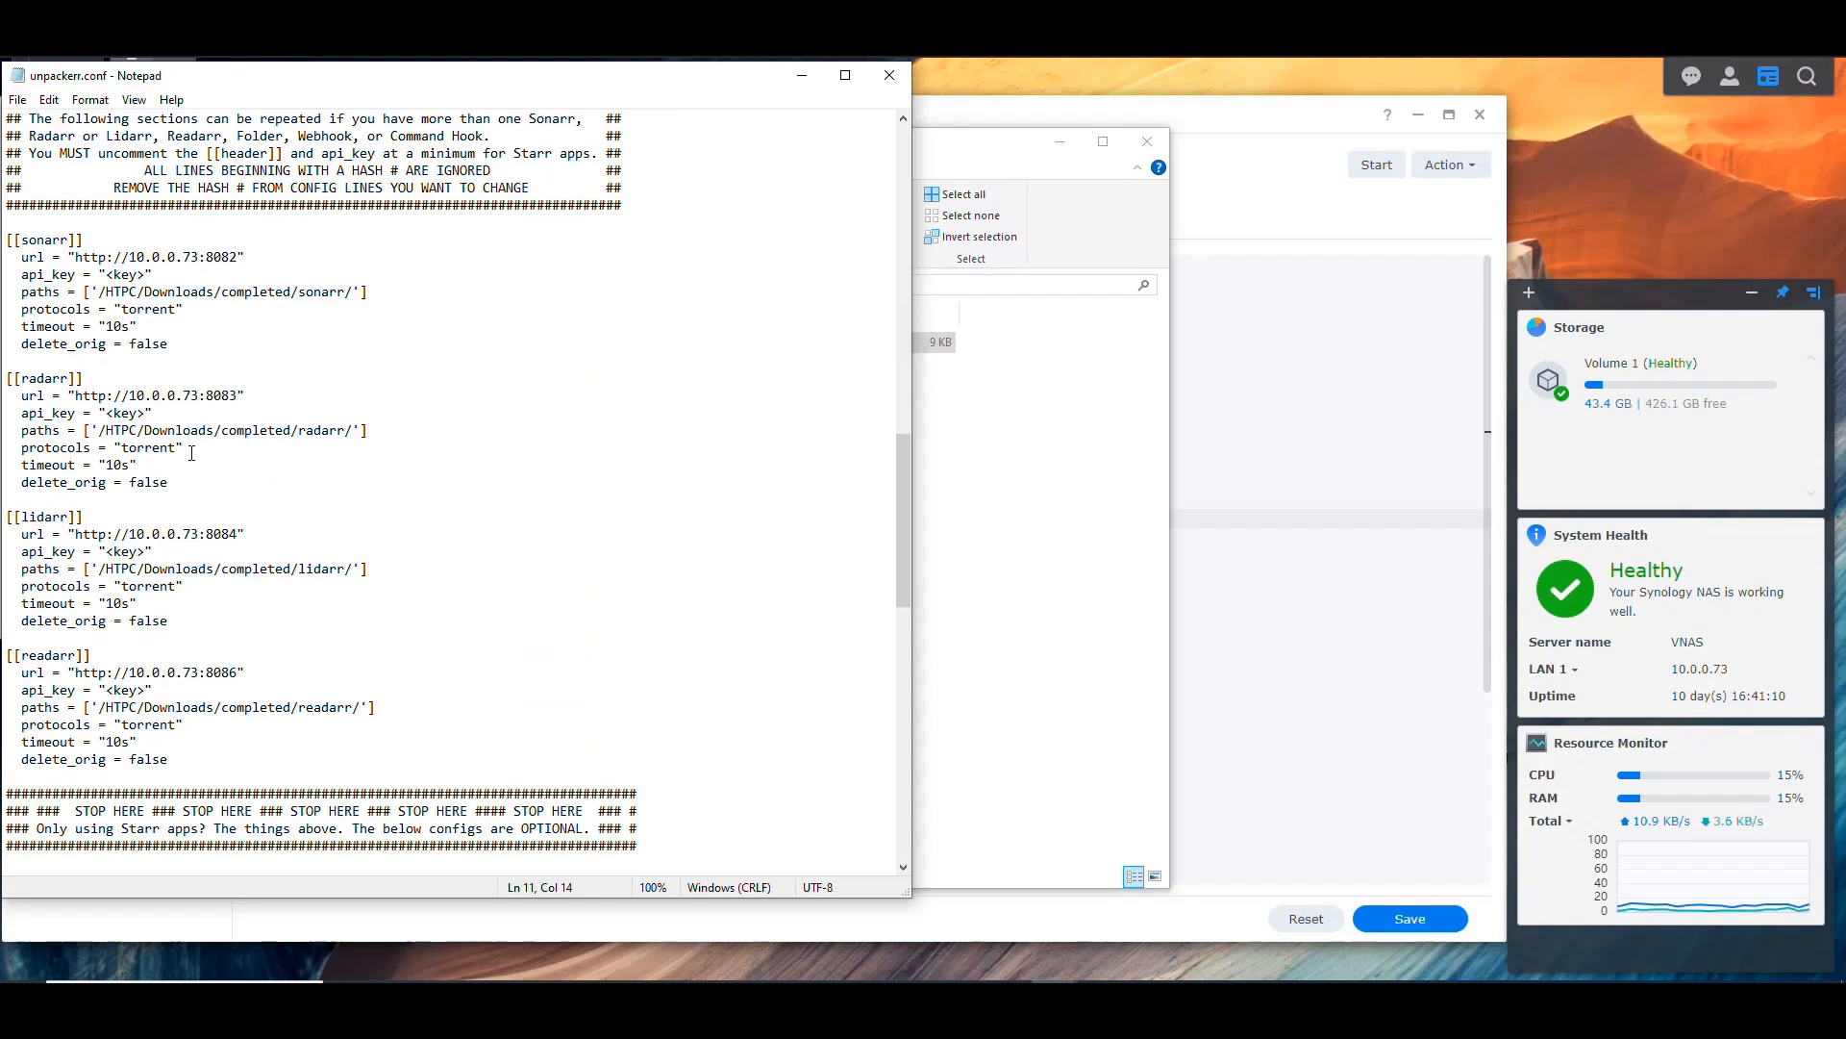
scroll(316, 373, down, 1)
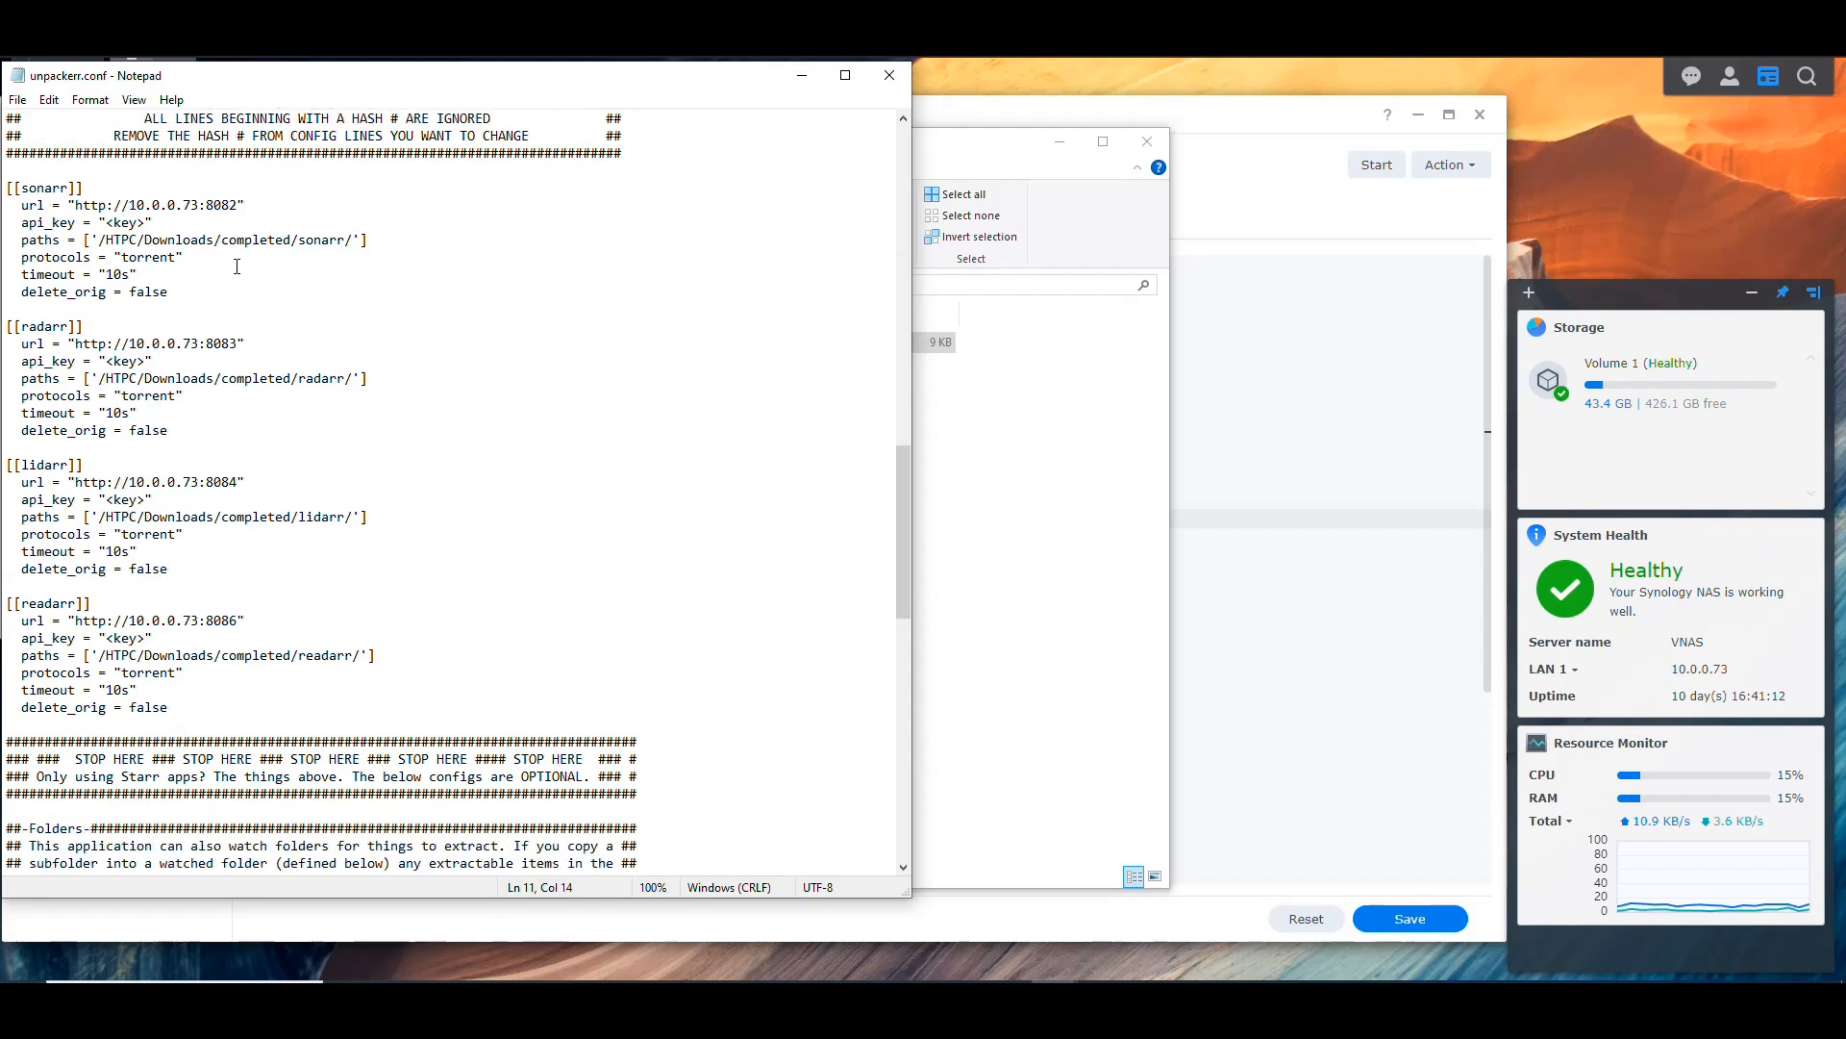
mouse_move(199, 204)
mouse_down()
mouse_move(128, 205)
mouse_move(205, 205)
mouse_up()
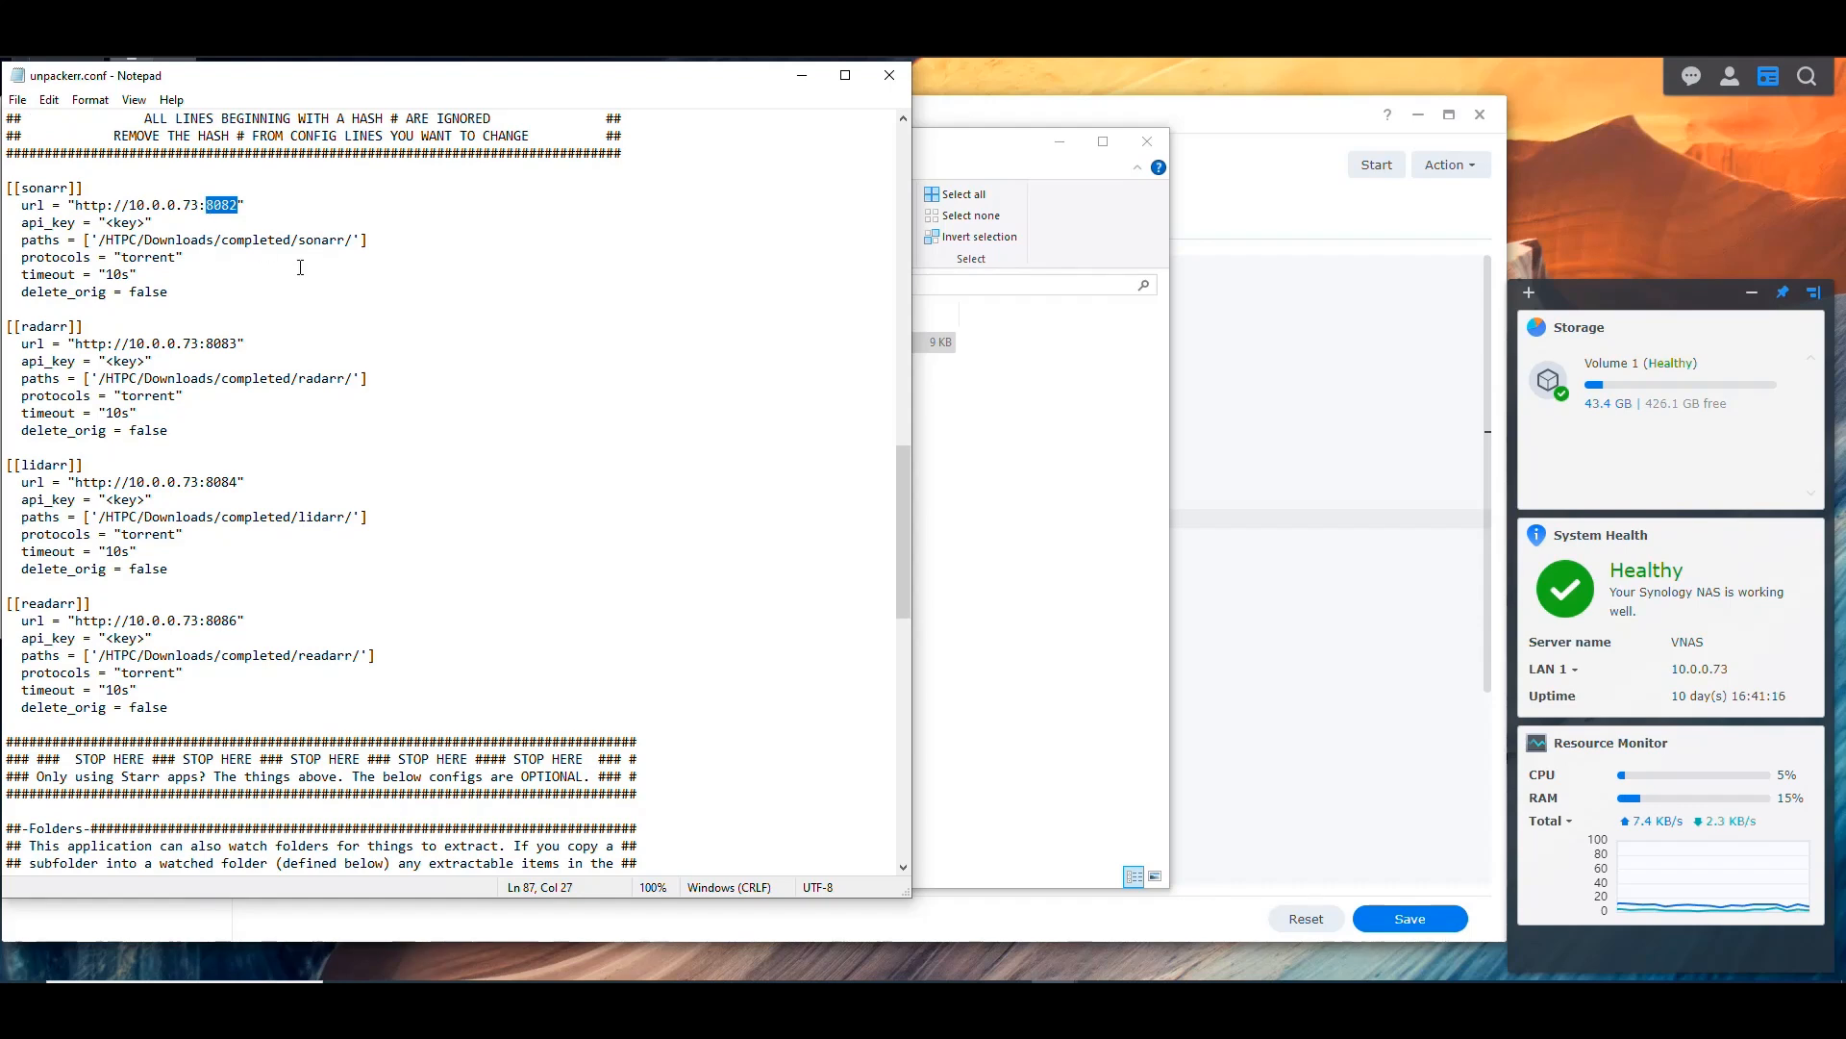
click(224, 205)
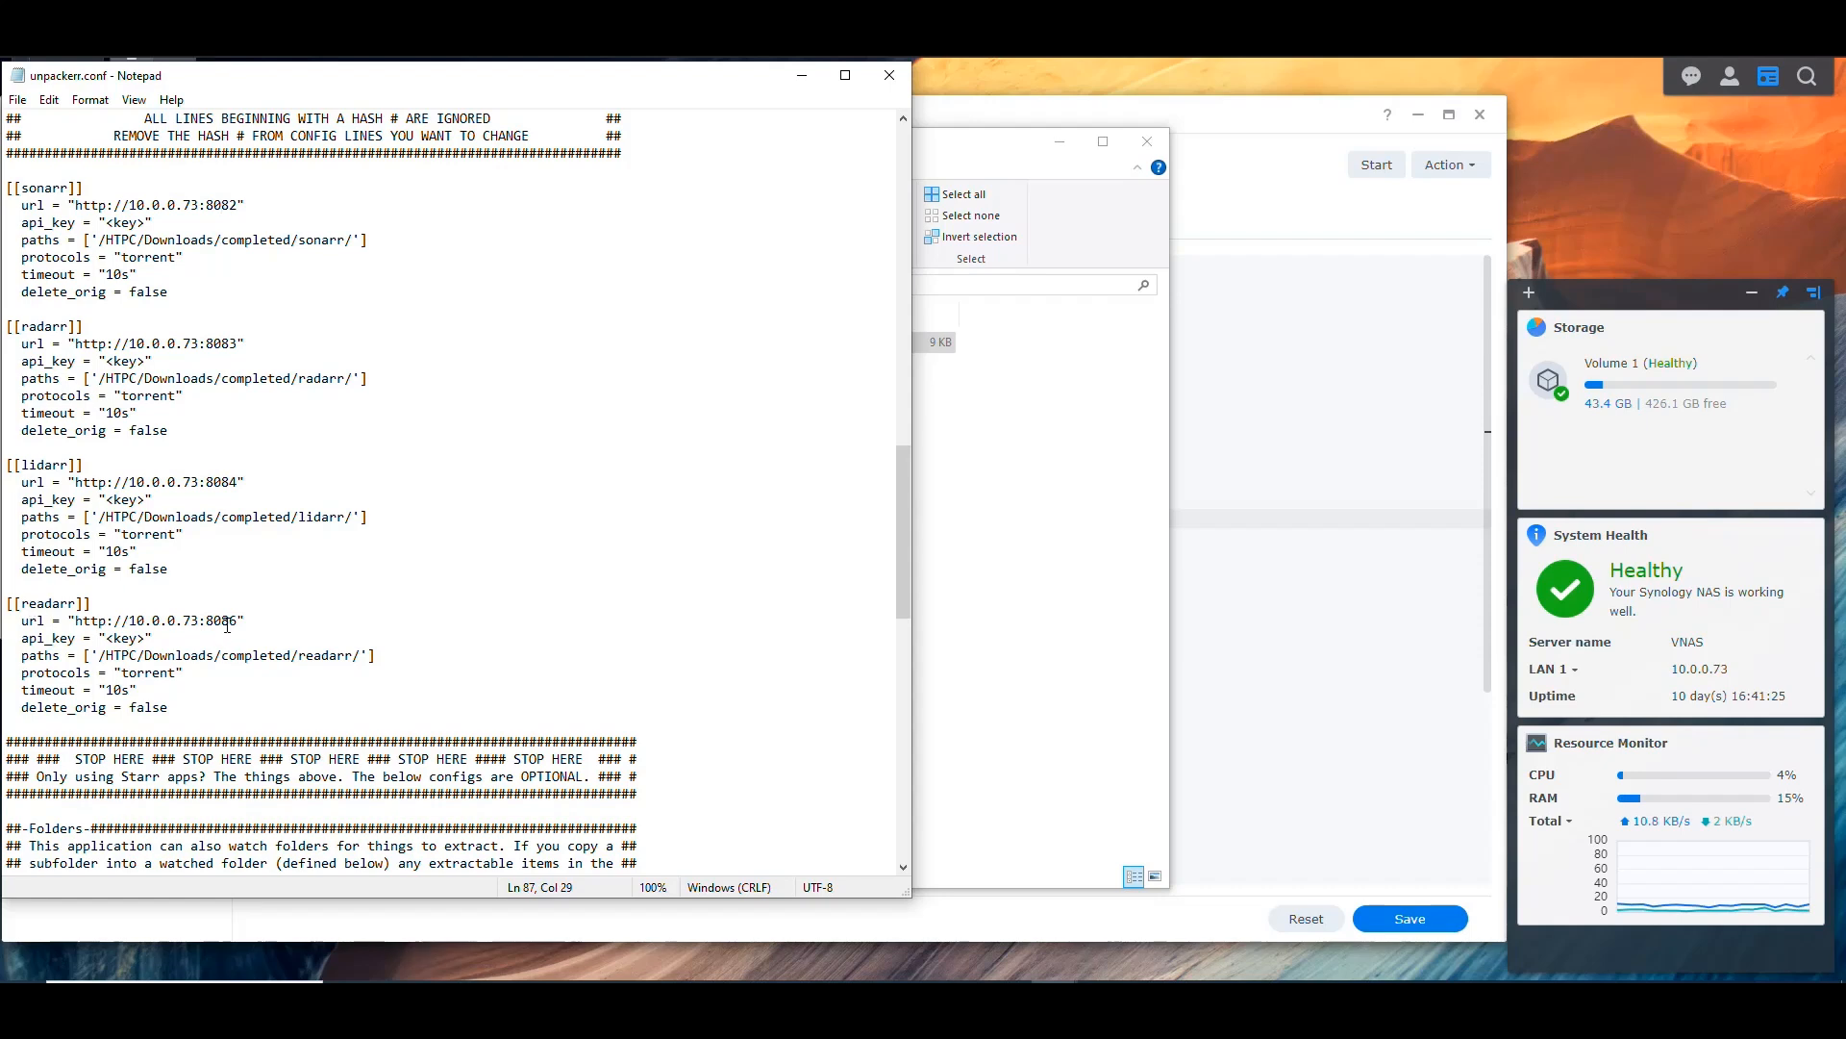
Delete the <key> placeholder from the sonarr api_key line, then log in to Sonarr
drag(146, 223, 107, 223)
click(1442, 294)
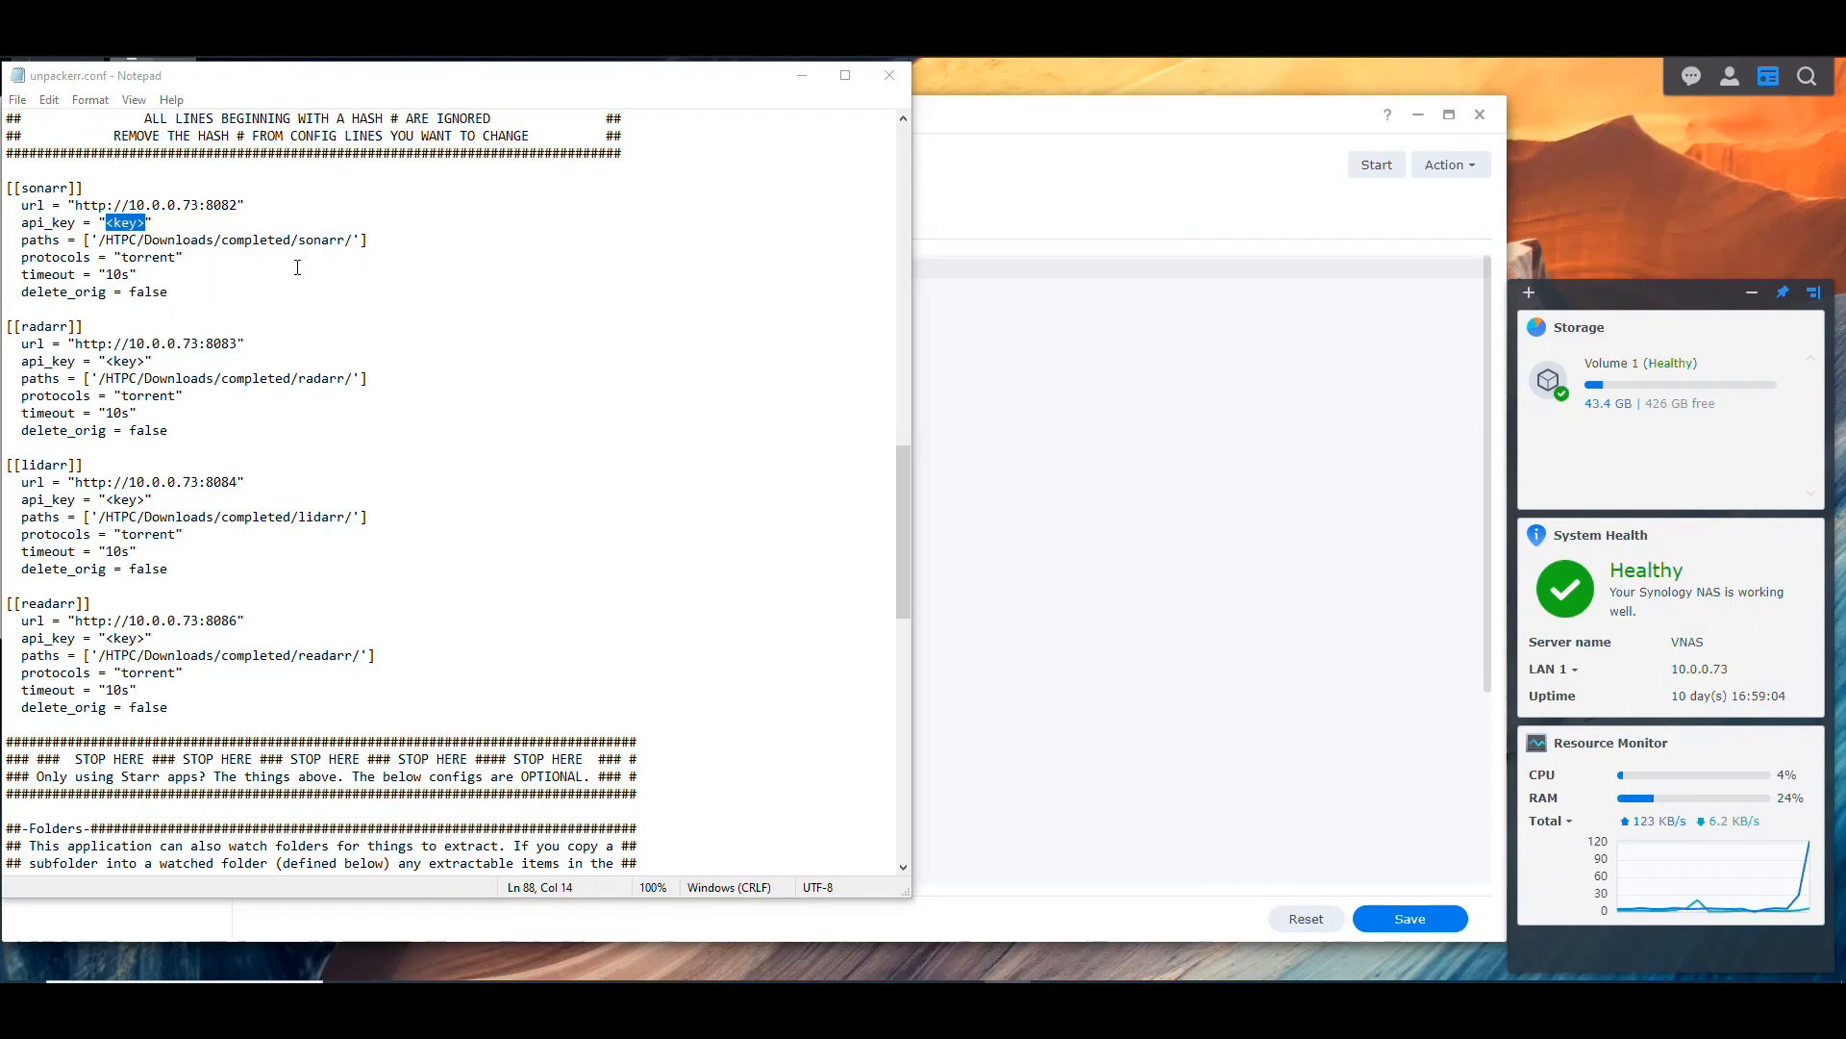
click(208, 83)
key(Delete)
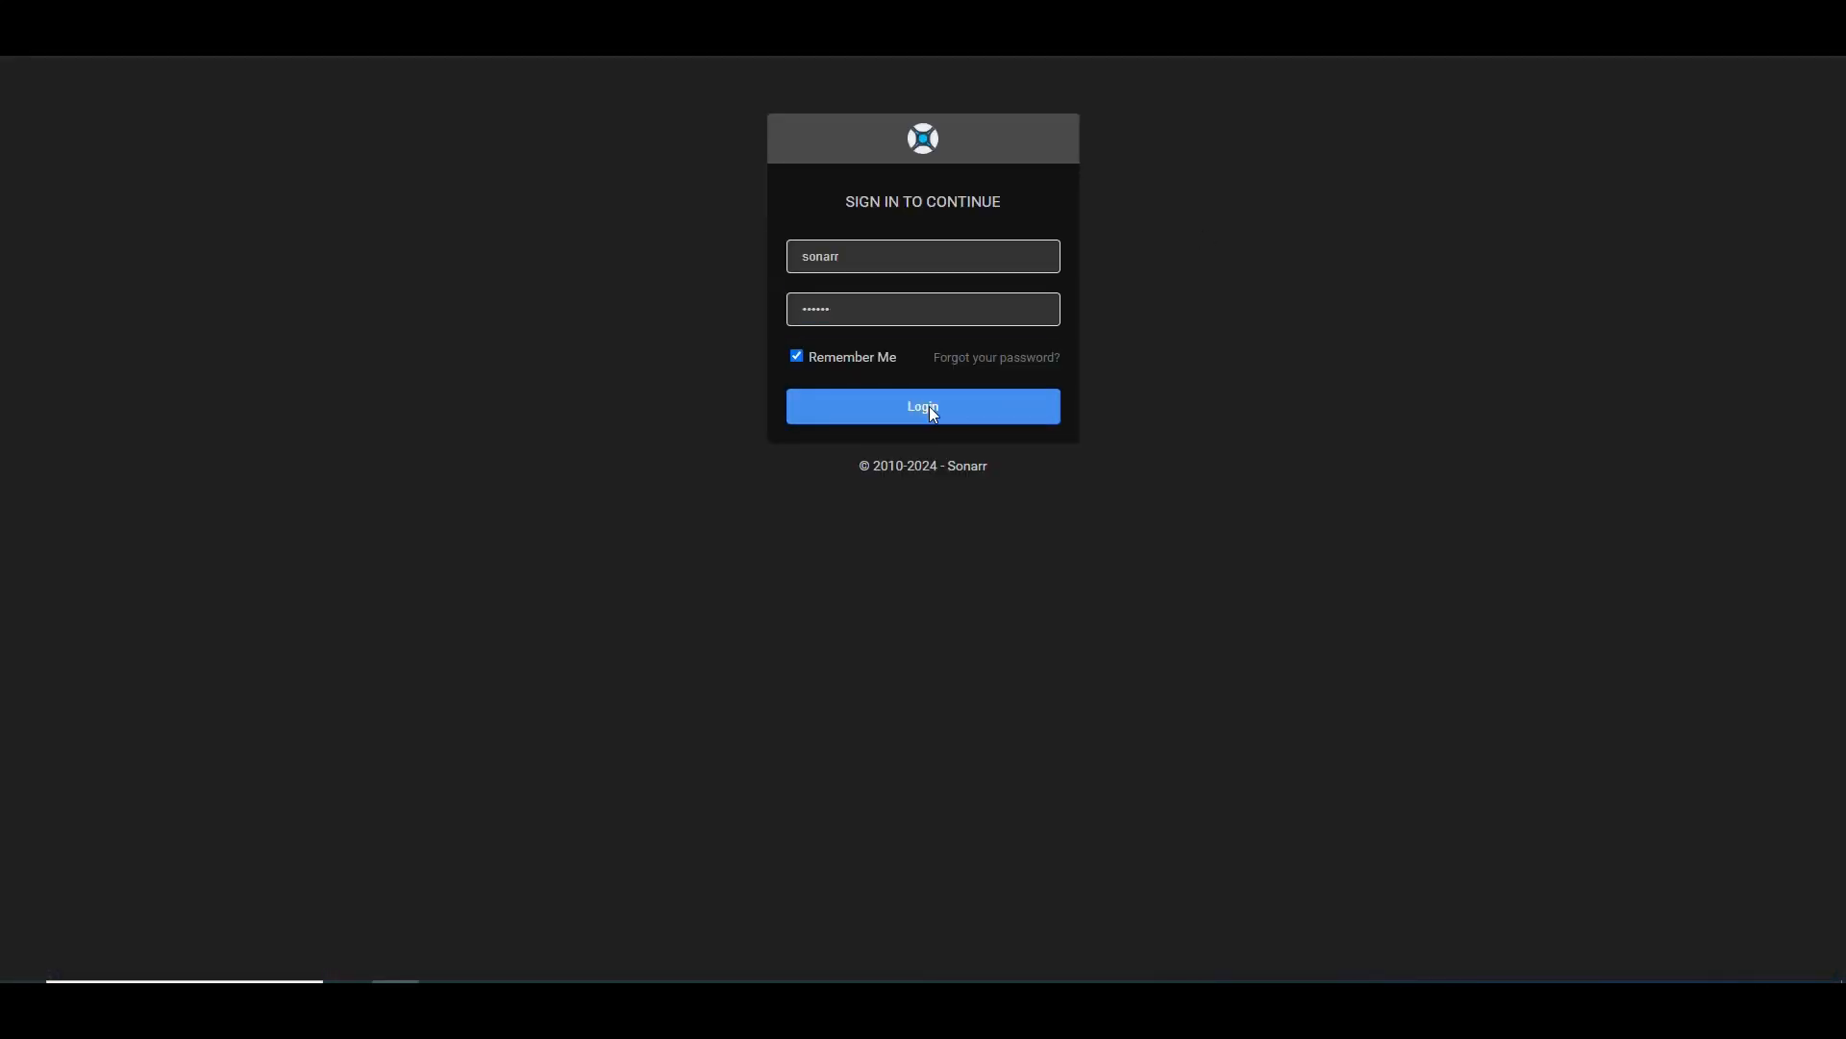
click(929, 406)
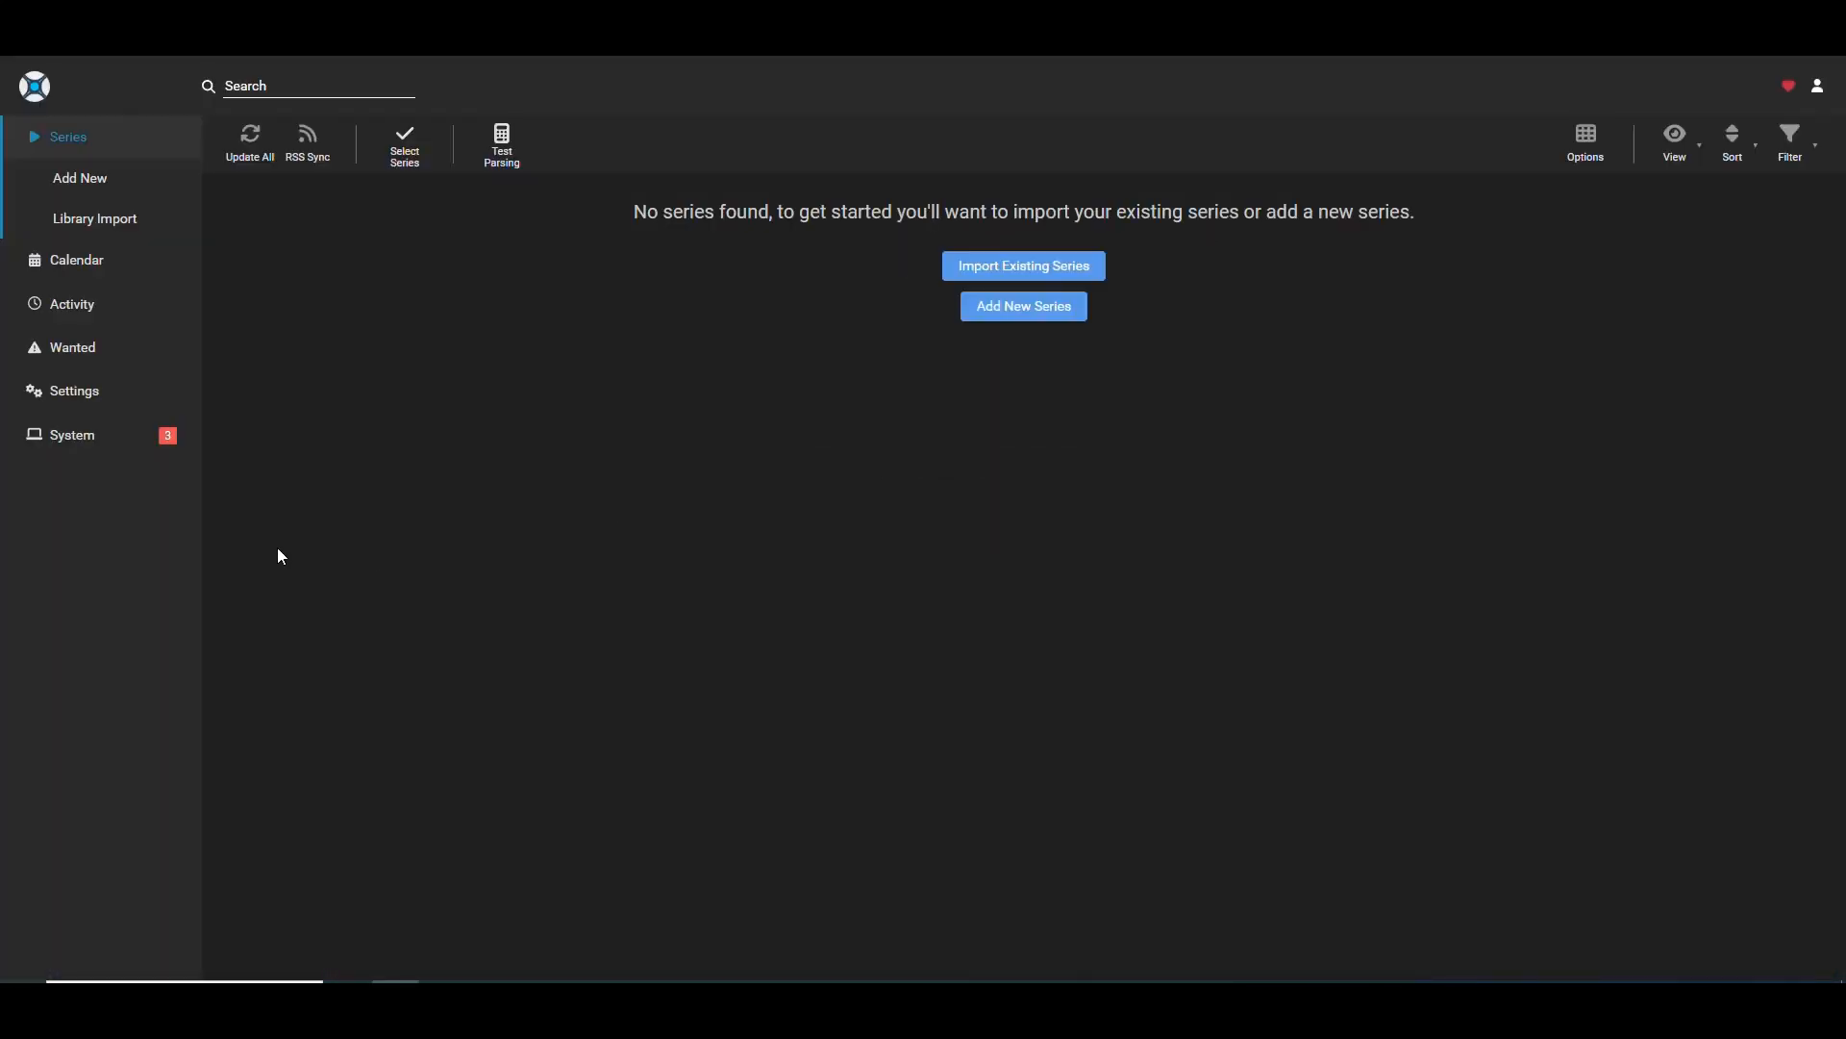
Copy Sonarr's API key from its General settings into the sonarr api_key in unpackerr.conf
click(106, 392)
click(58, 829)
scroll(598, 685, down, 2)
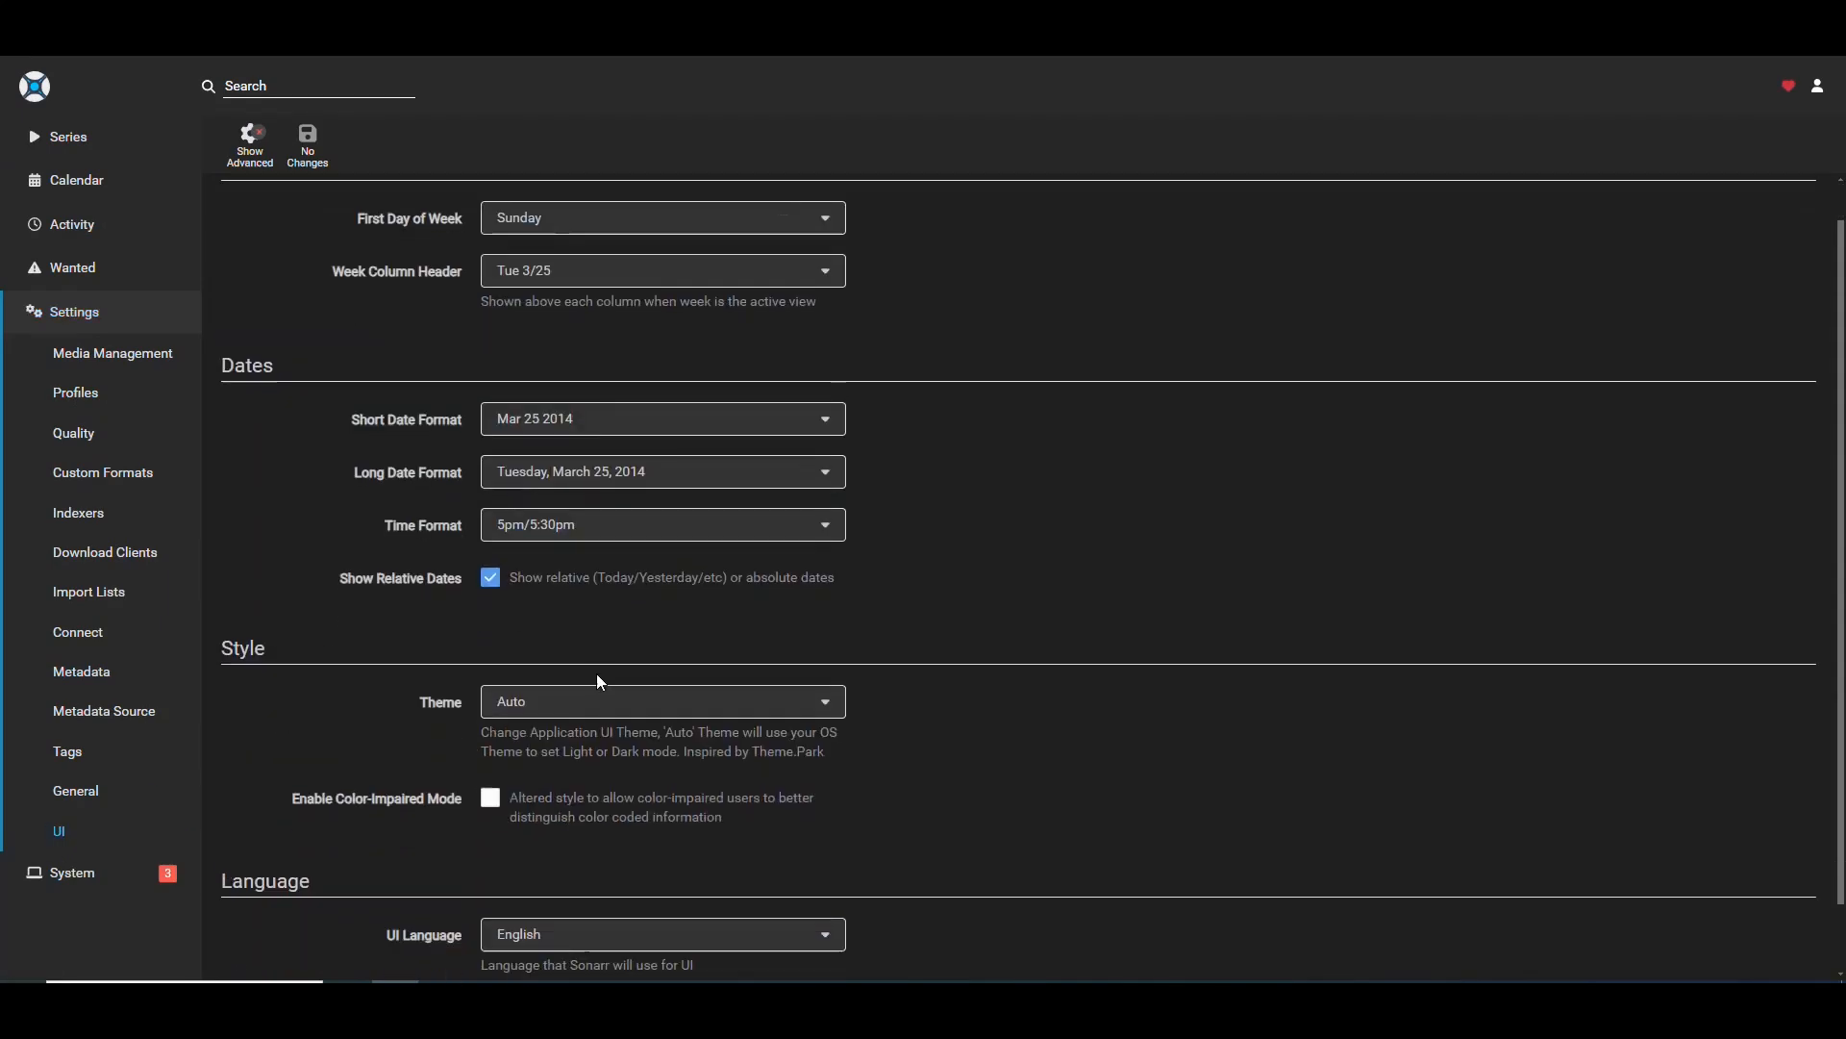
click(84, 795)
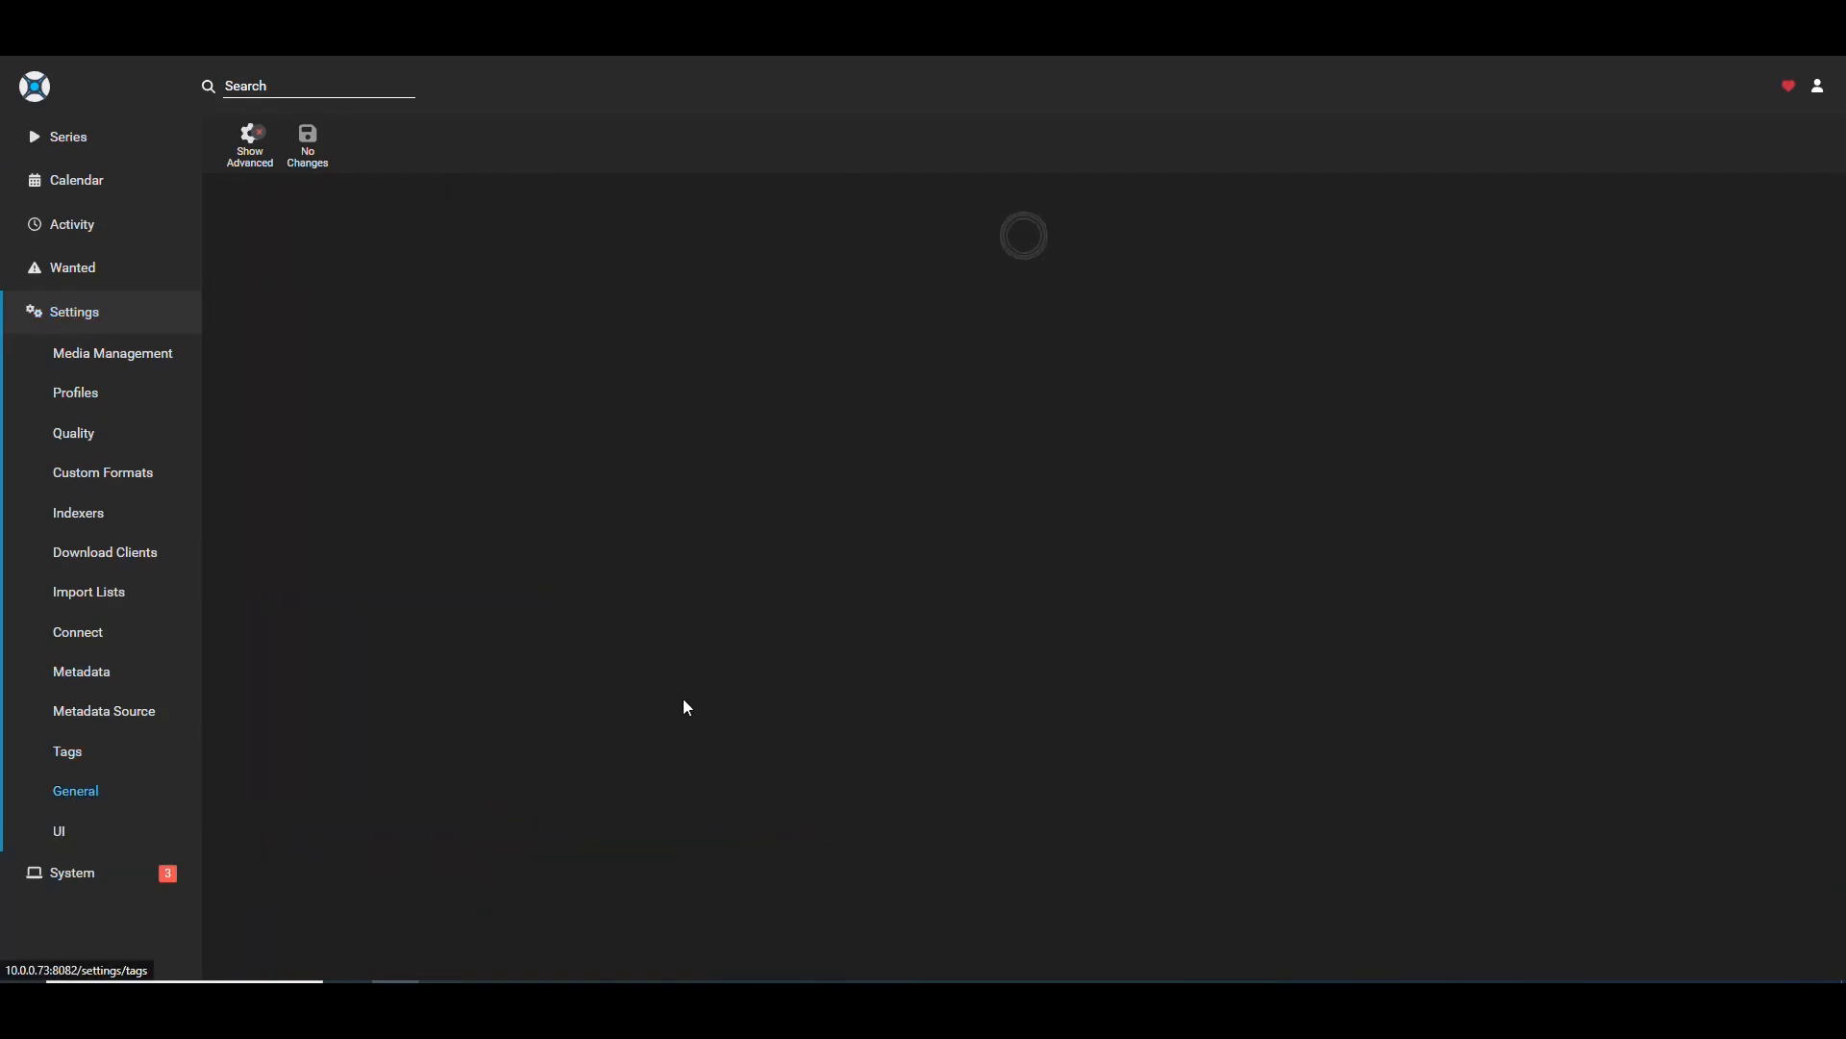
scroll(683, 700, down, 4)
click(777, 524)
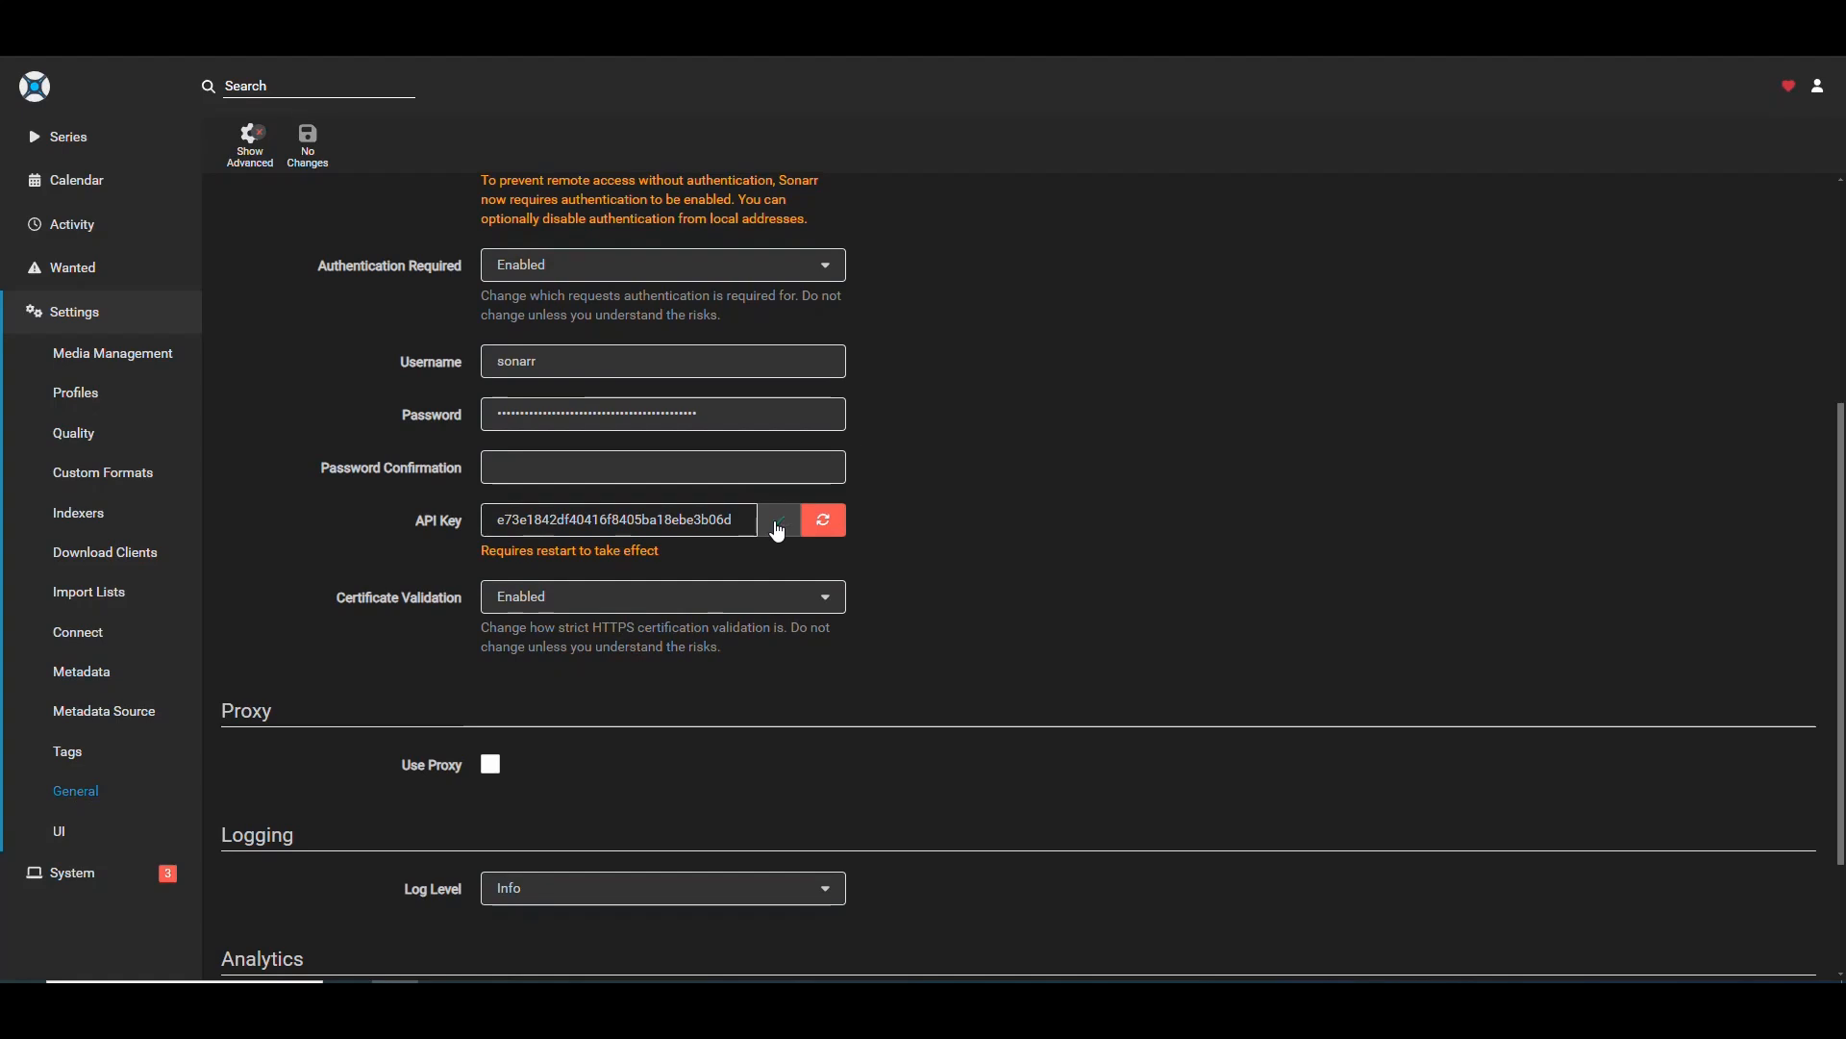
click(1055, 998)
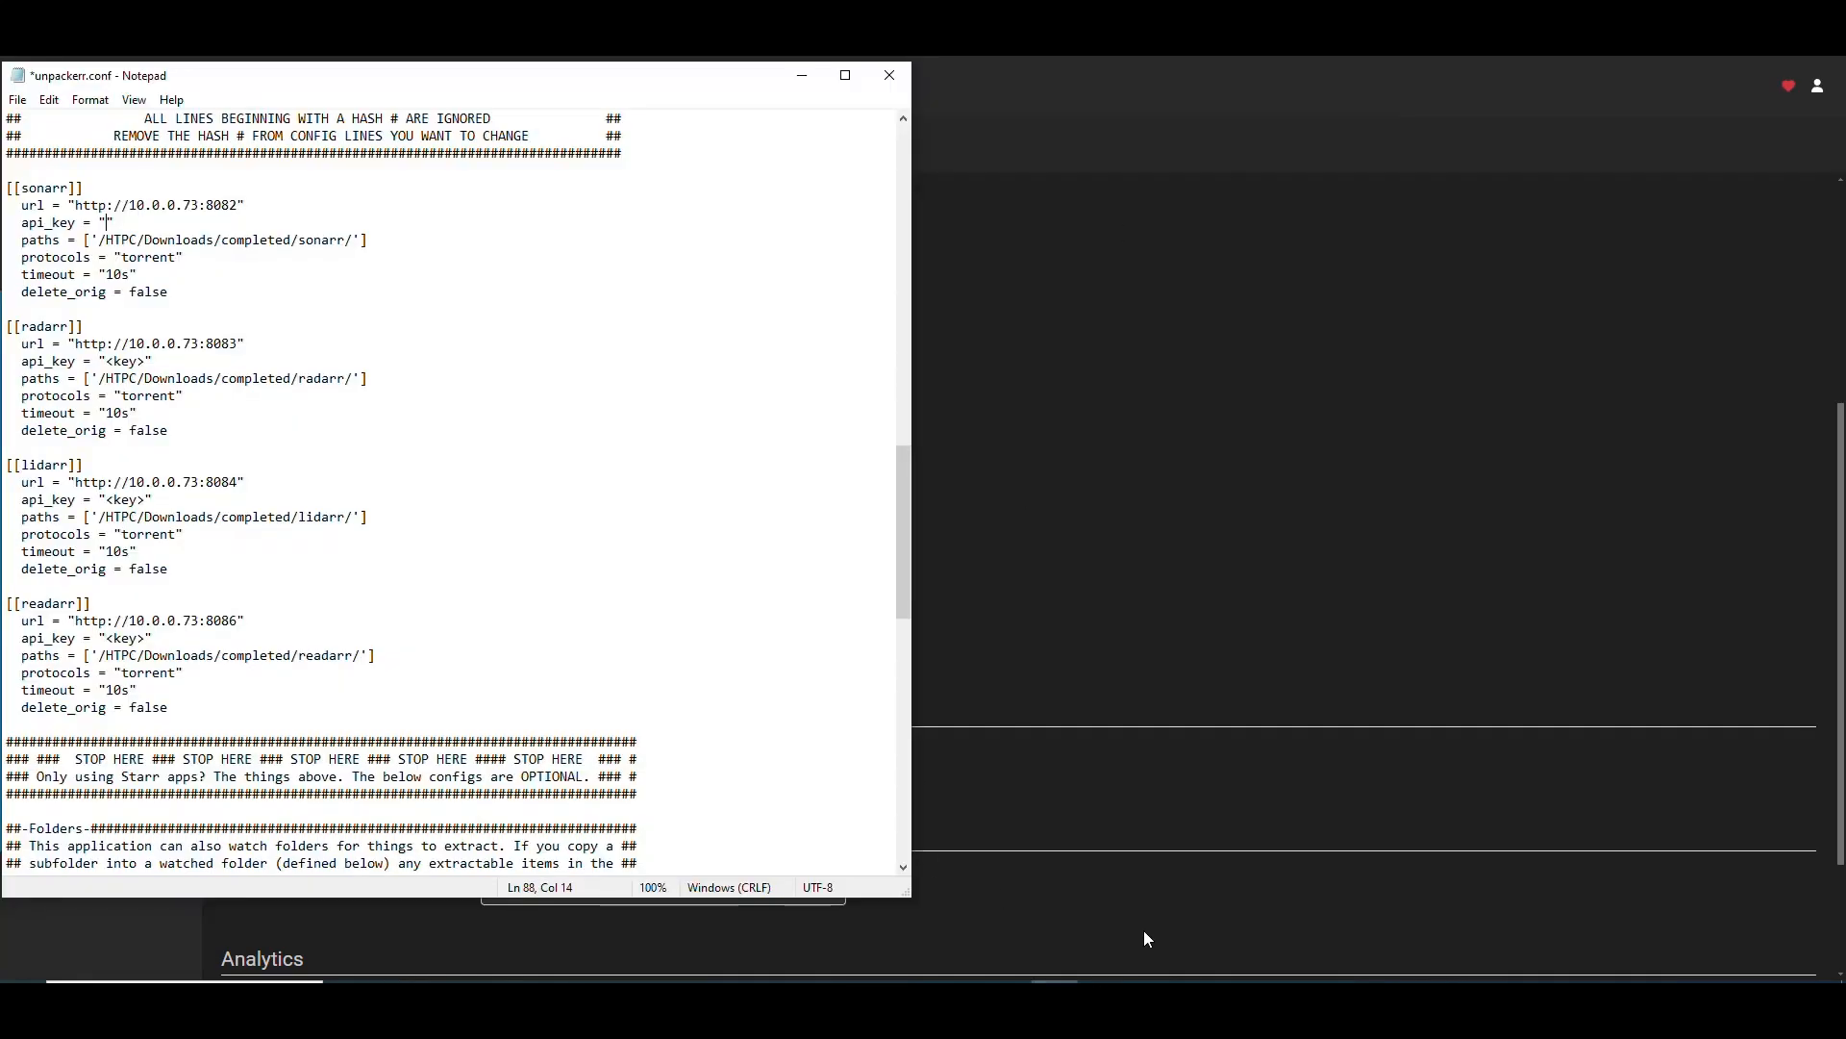
key(ctrl+v)
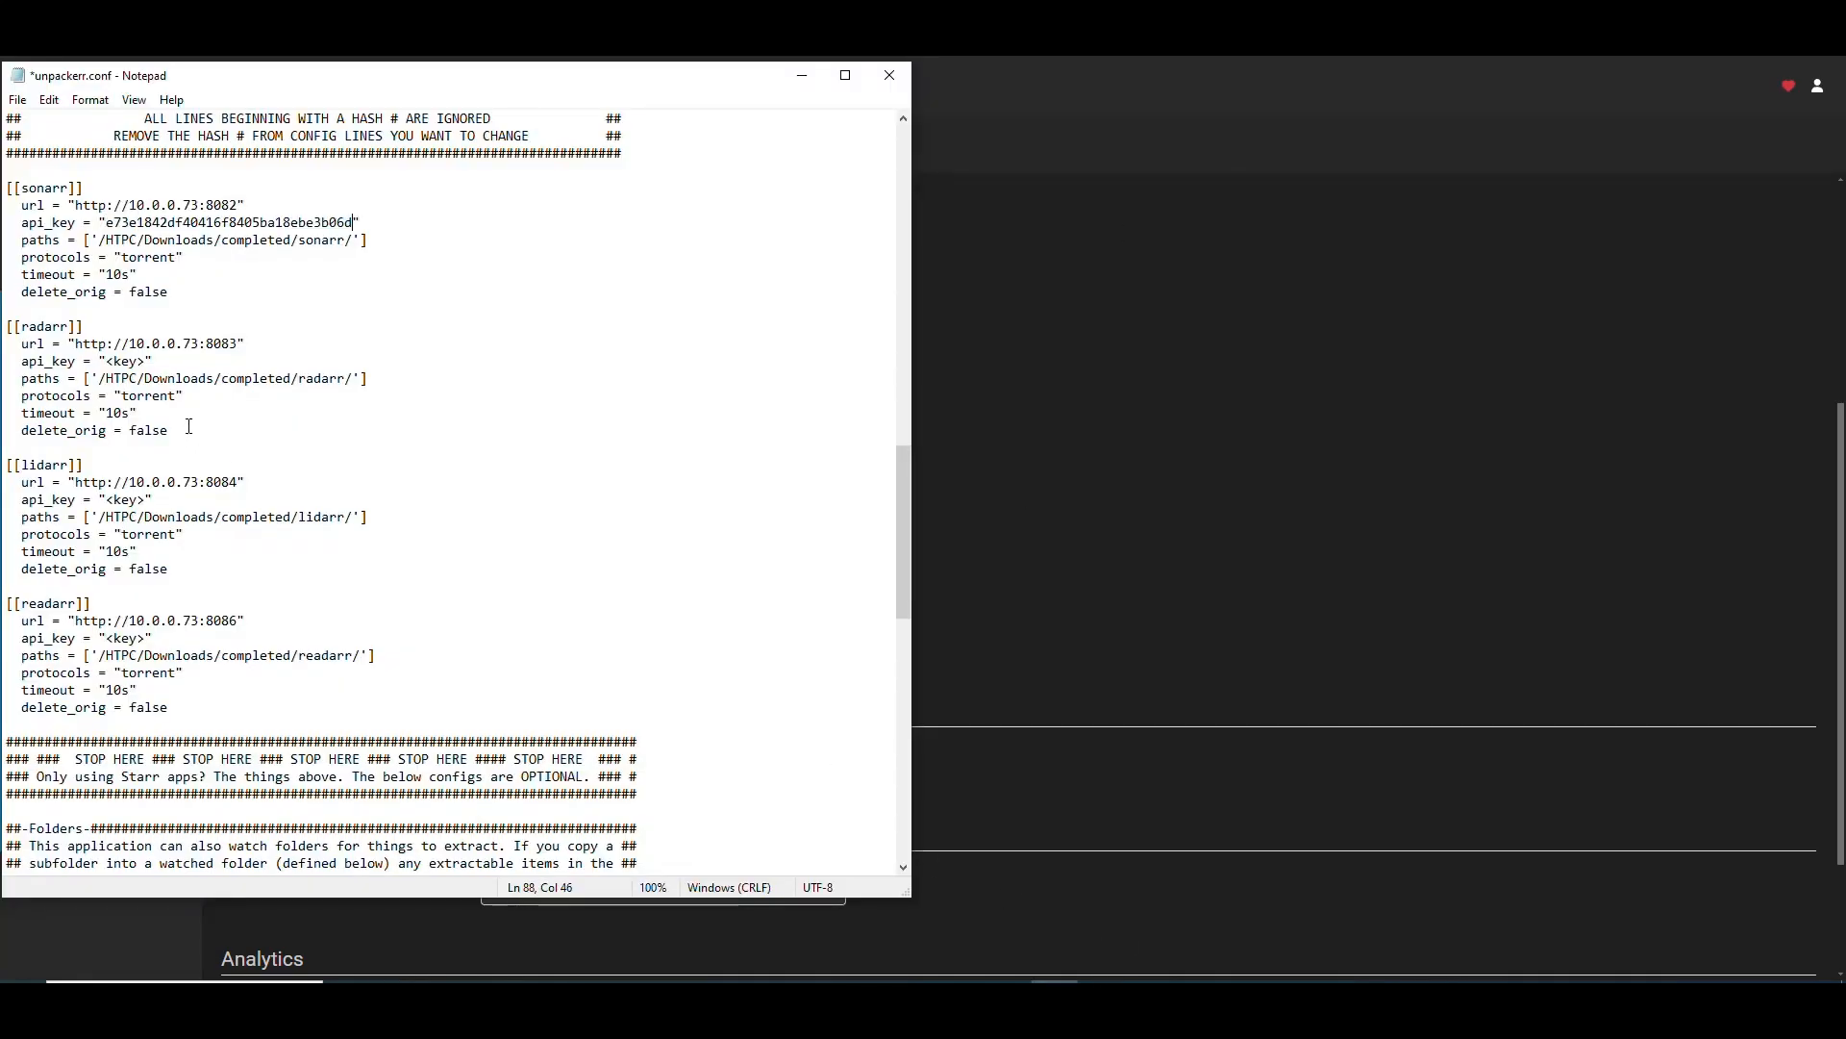
Compare the sonarr downloads path with the remote path under Sonarr's Download Clients settings
drag(354, 239, 97, 239)
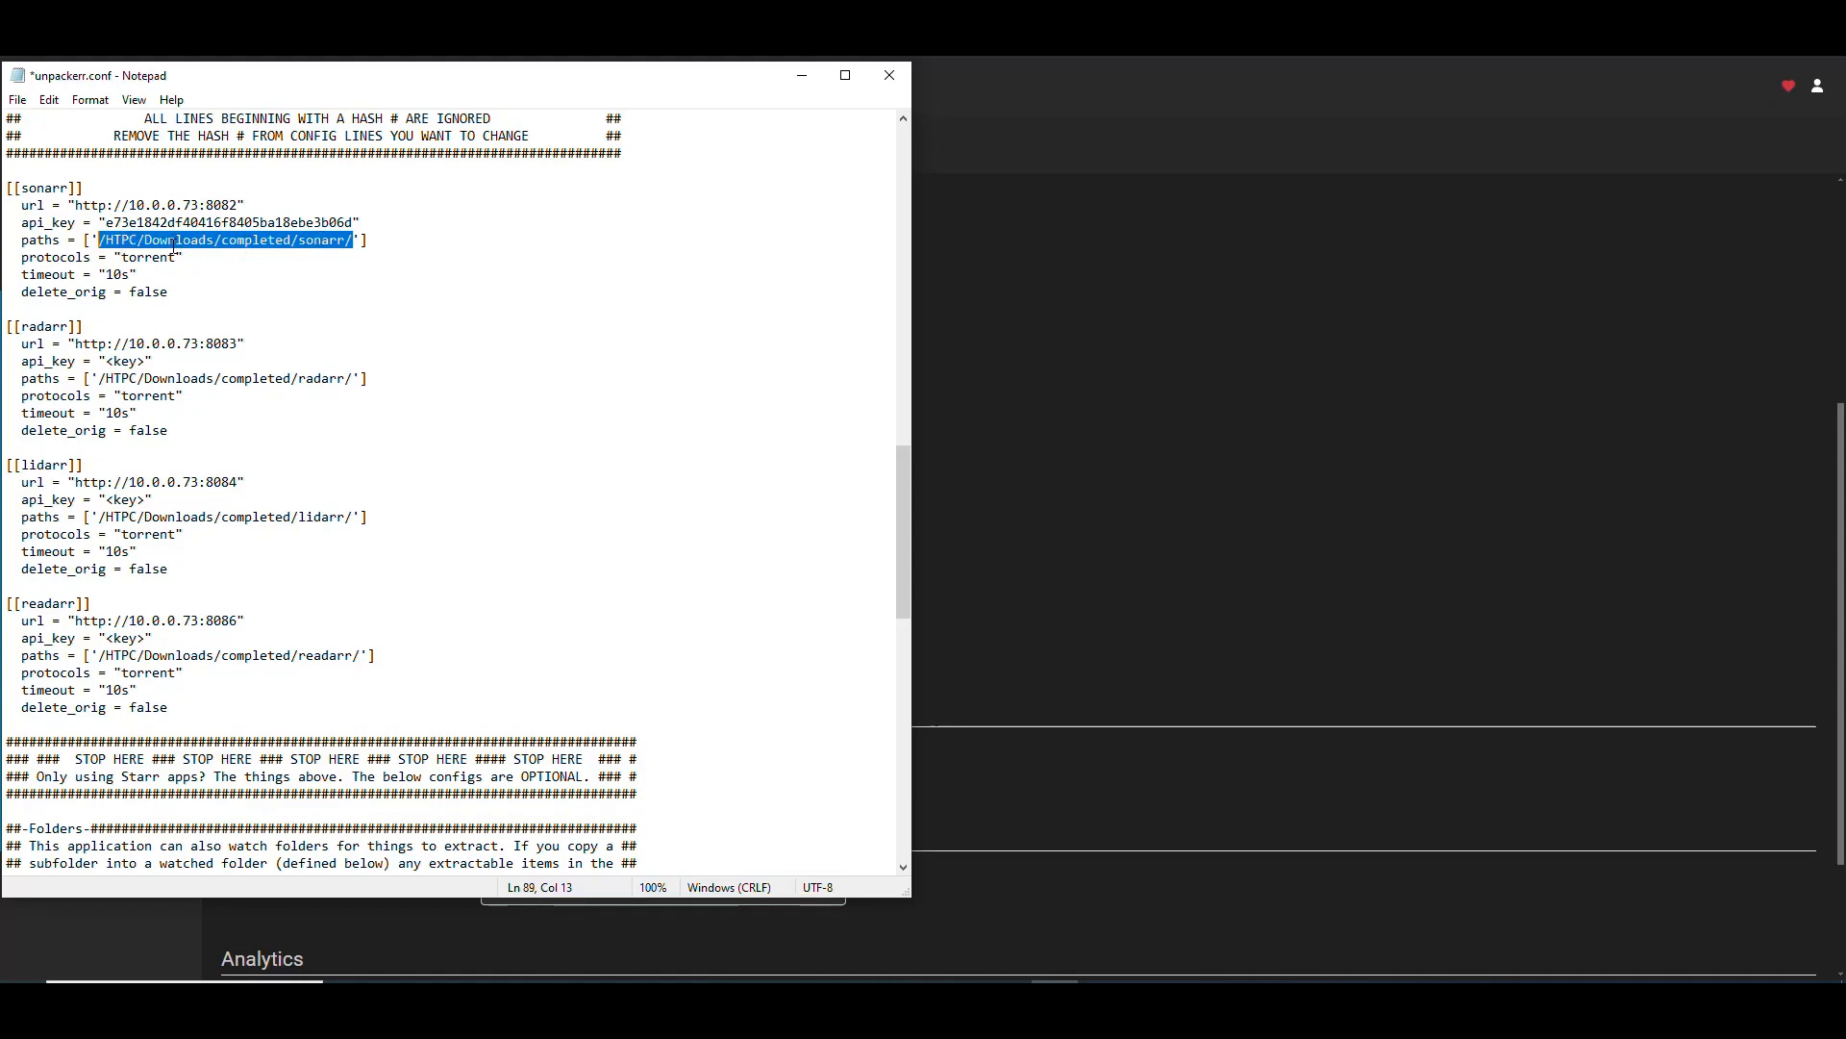
click(1225, 285)
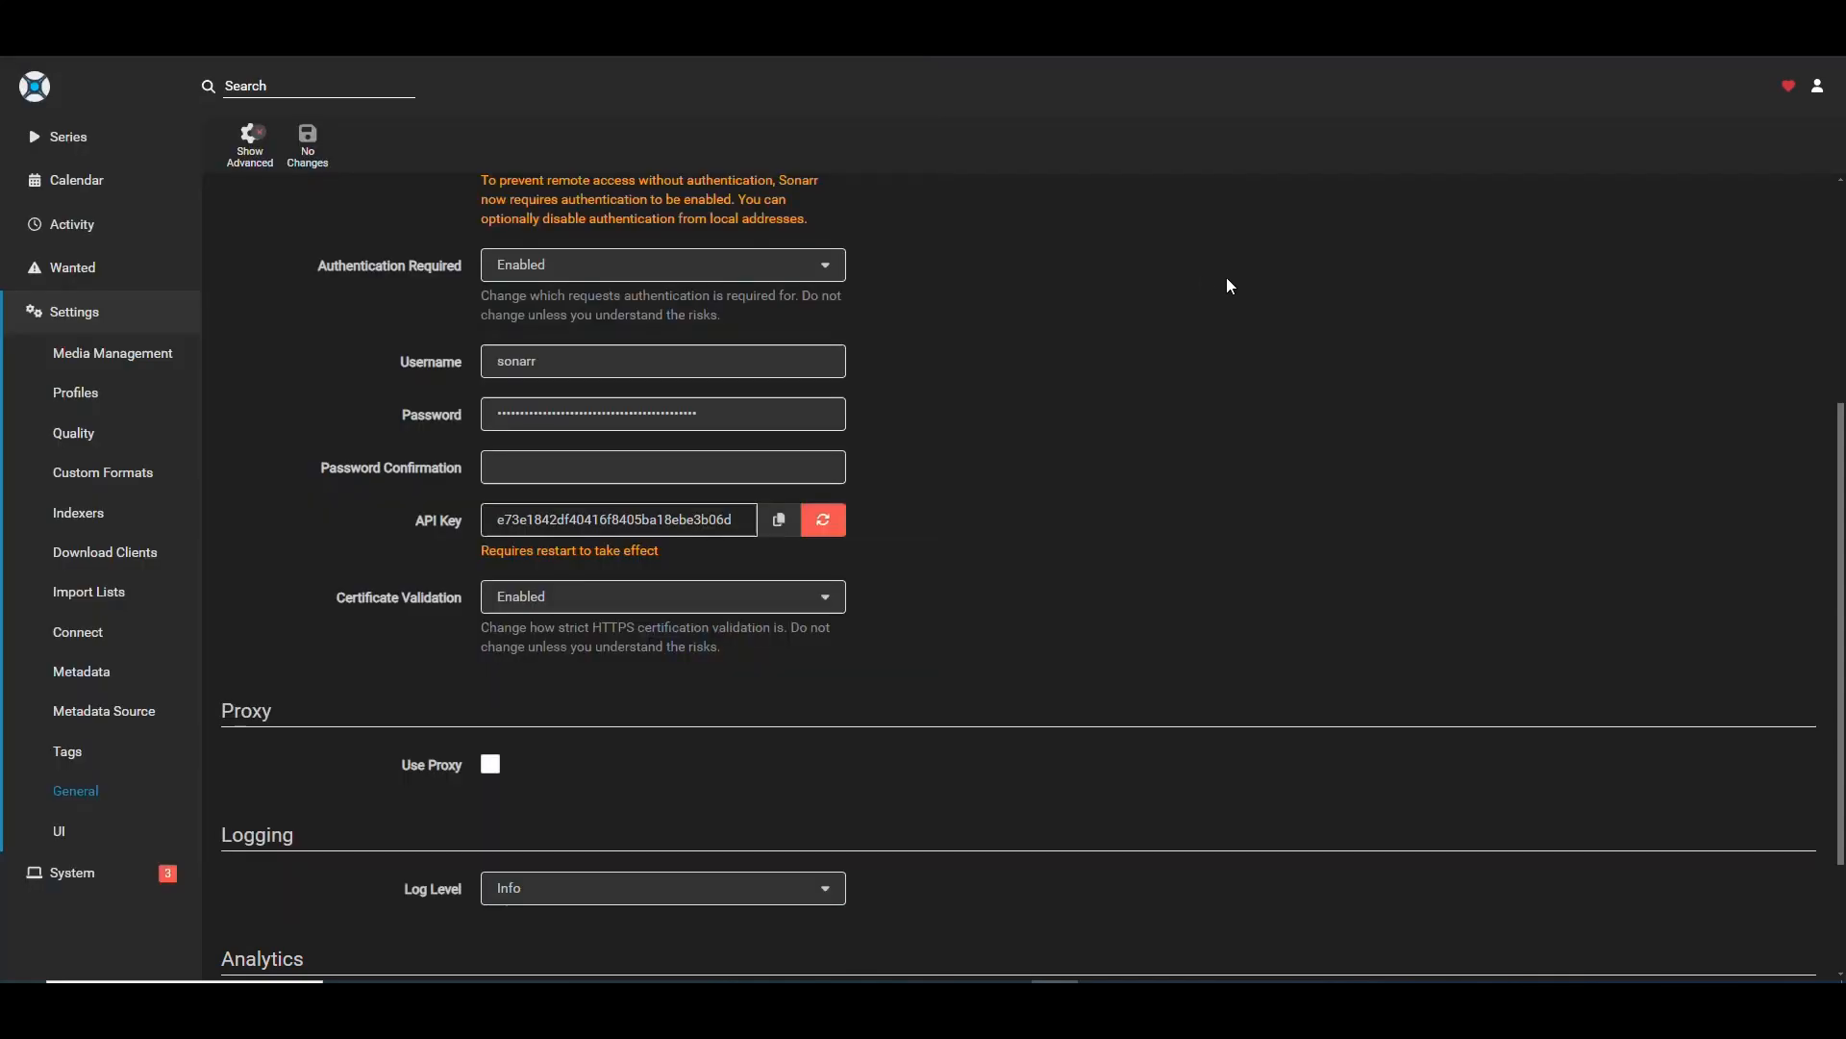
click(109, 362)
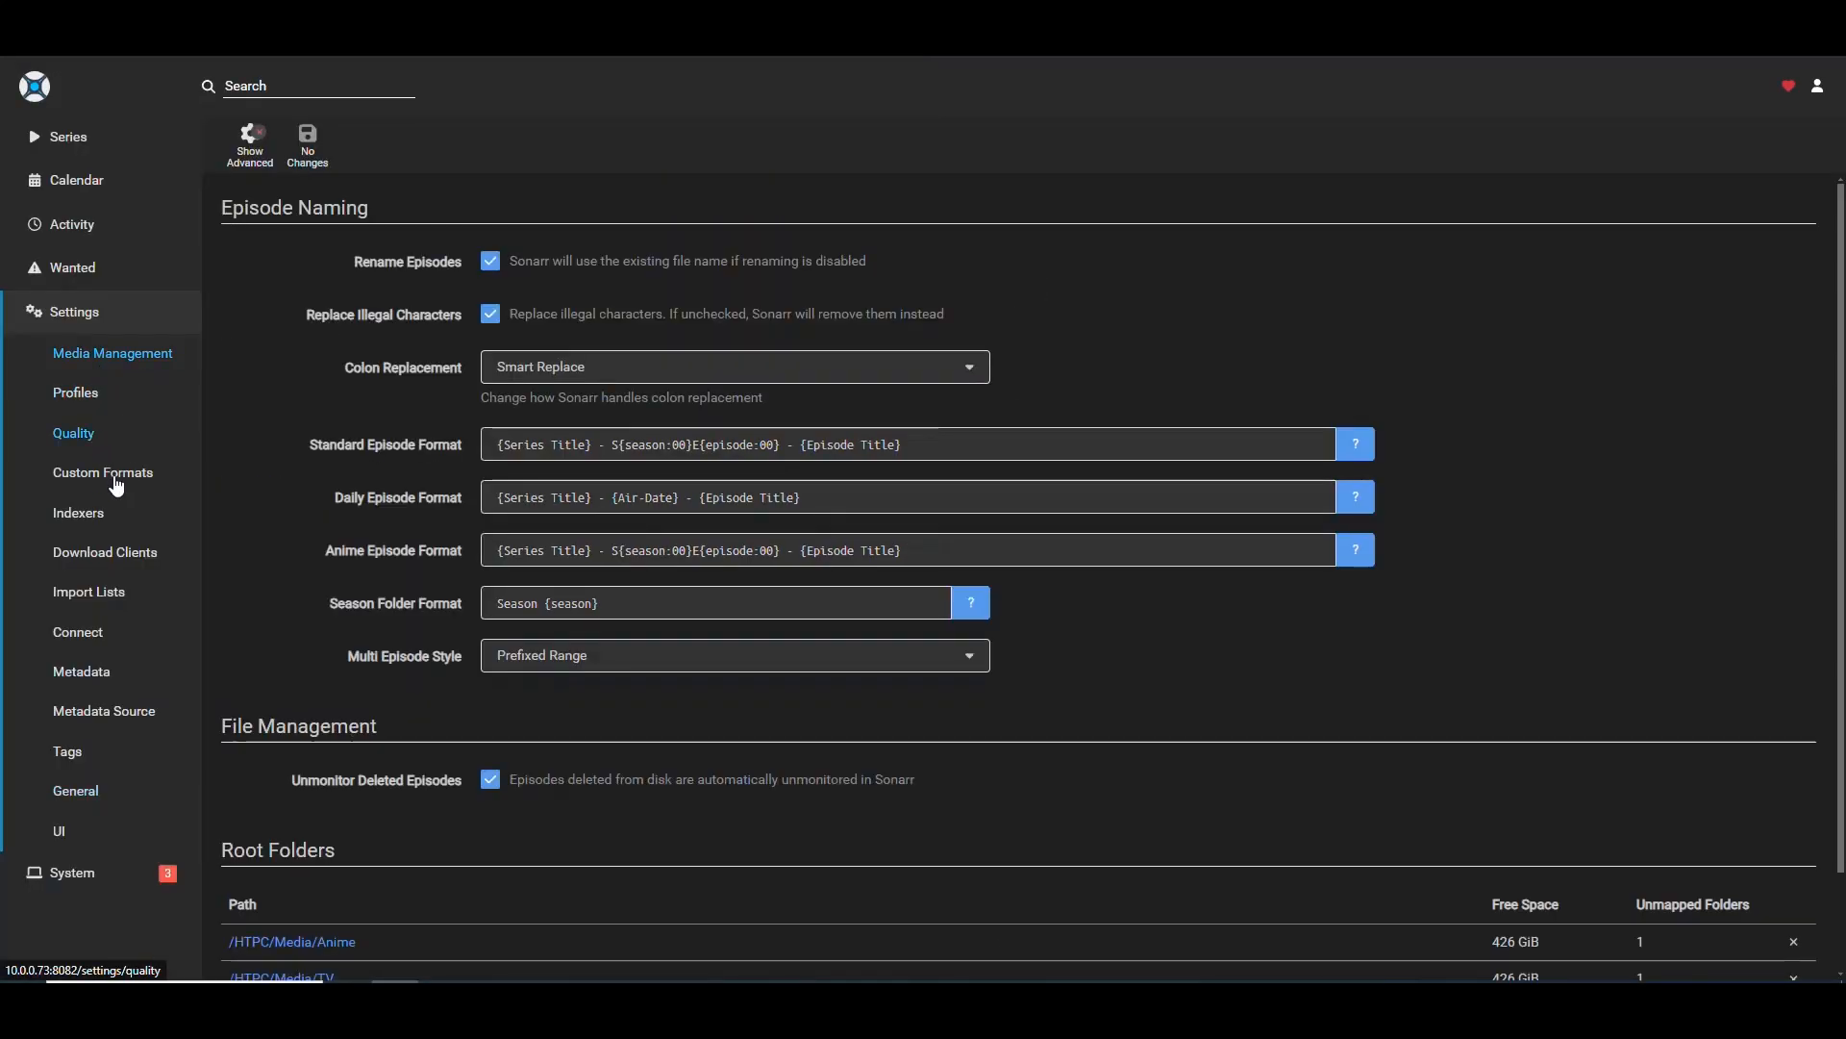
click(121, 552)
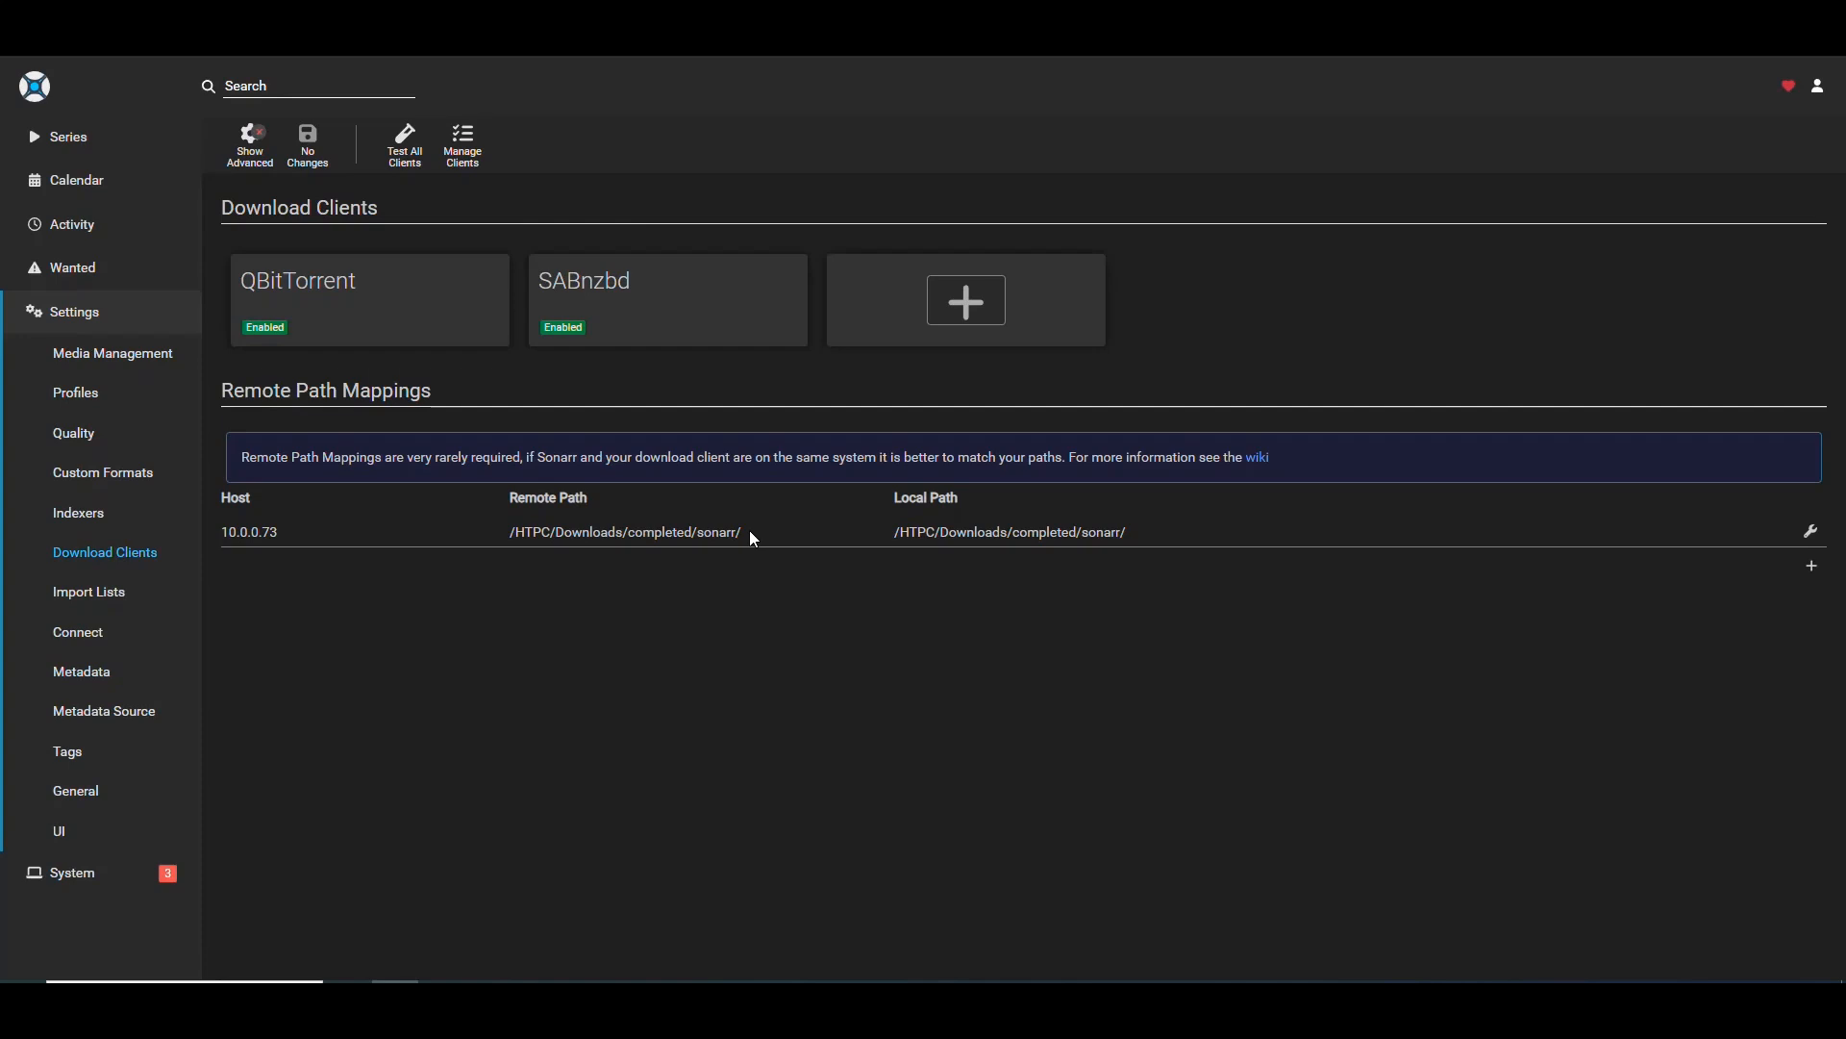
drag(750, 532, 510, 534)
click(710, 640)
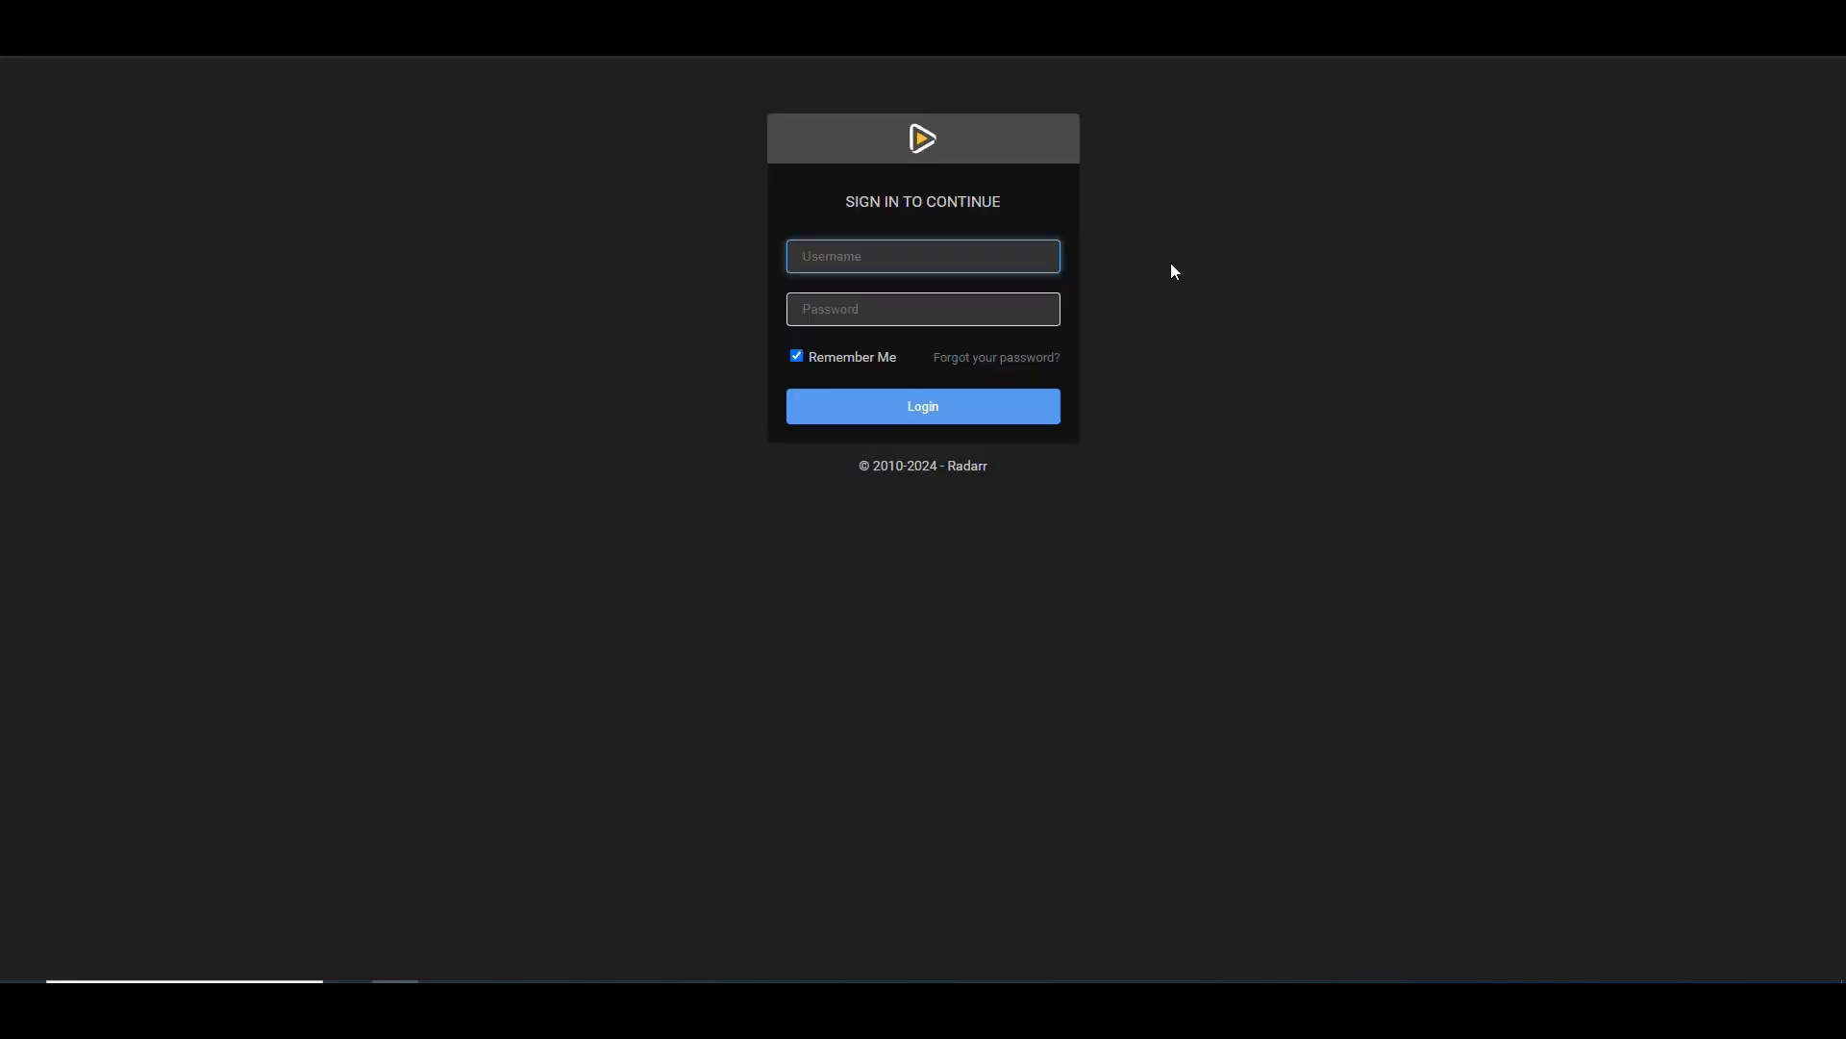
Sign in to Radarr as radarr and compare its remote path value with unpackerr.conf
text(radarr)
key(Tab)
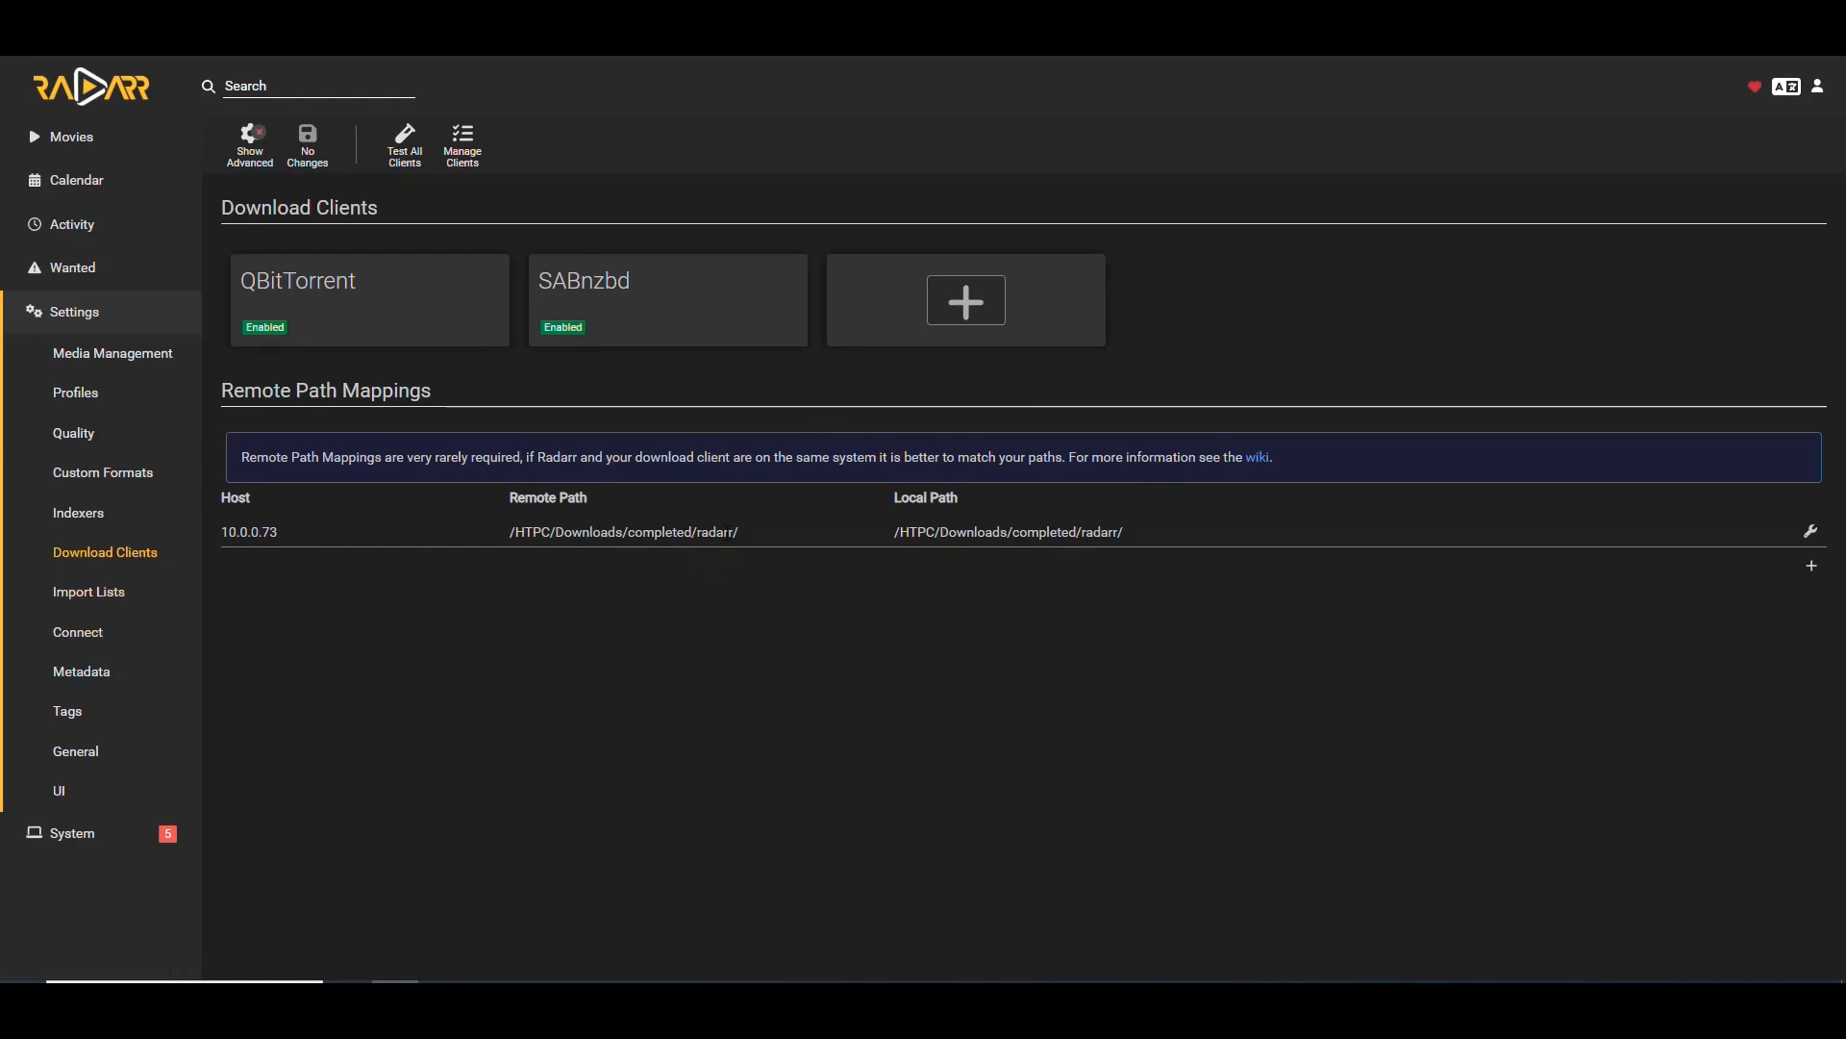
drag(739, 532, 507, 531)
key(alt+Tab)
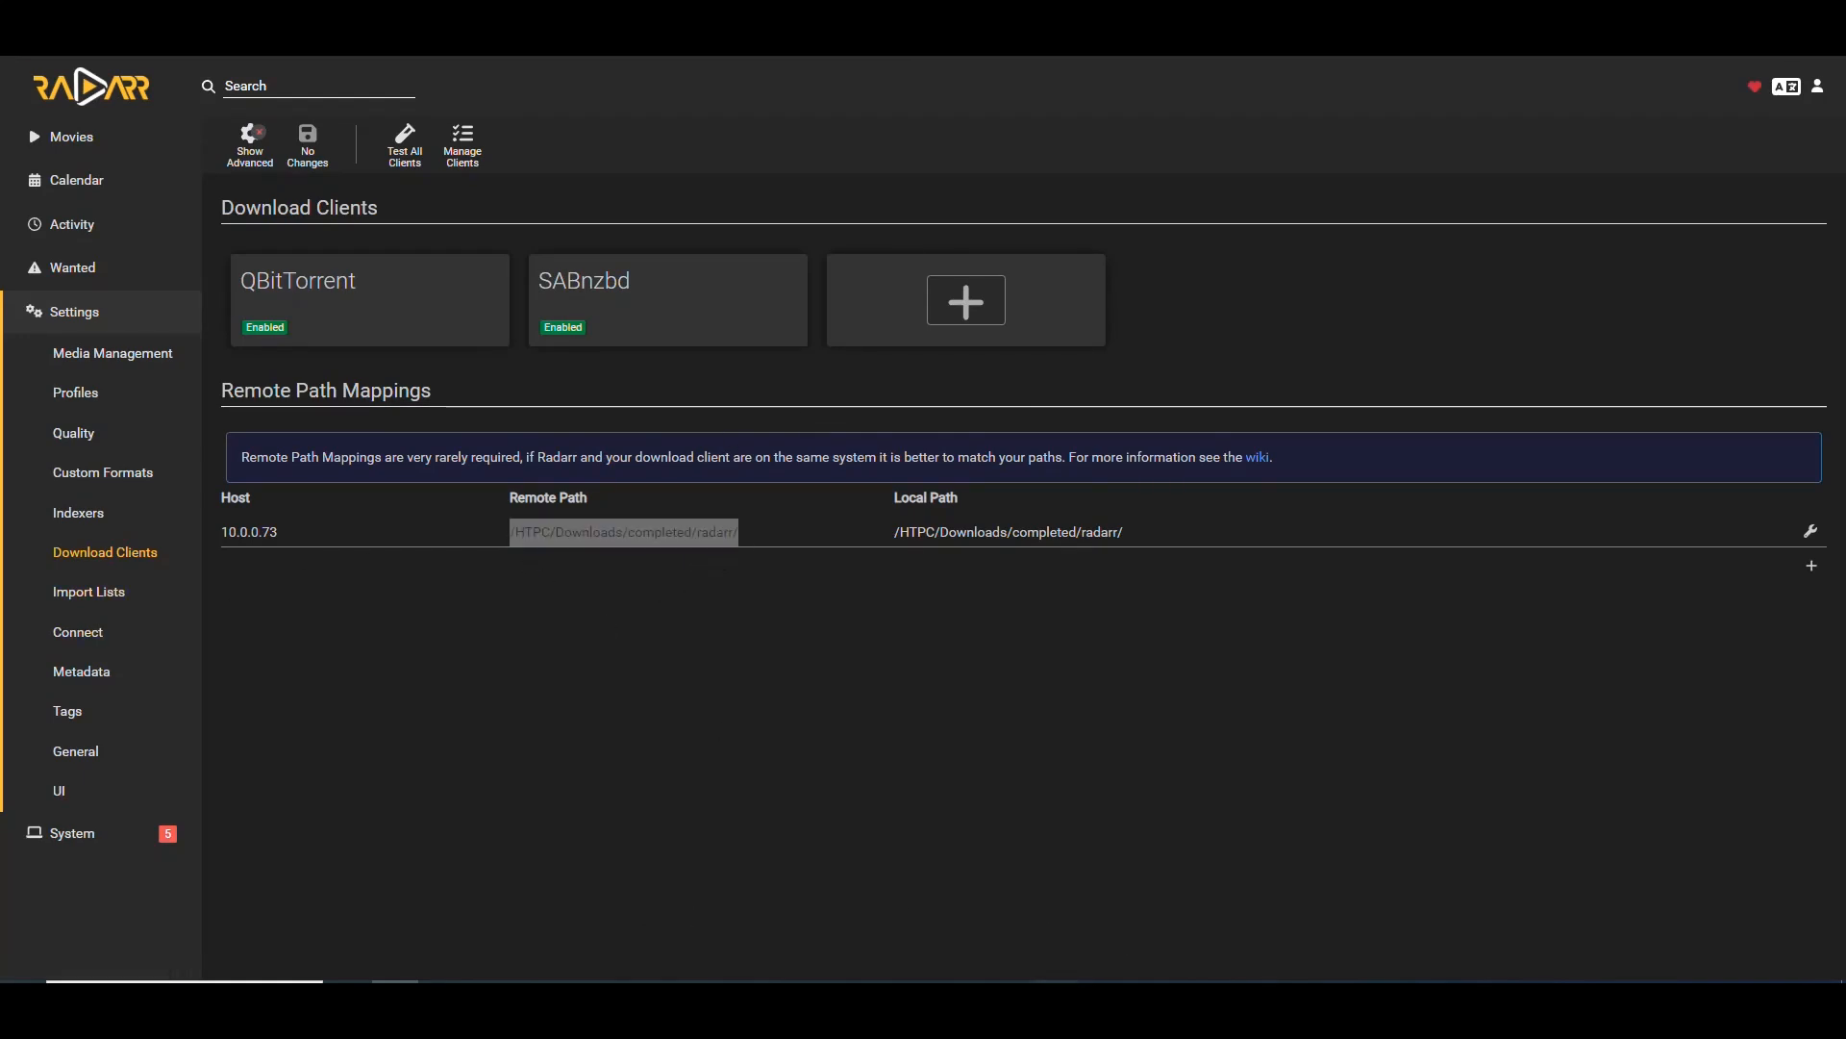
key(alt+Tab)
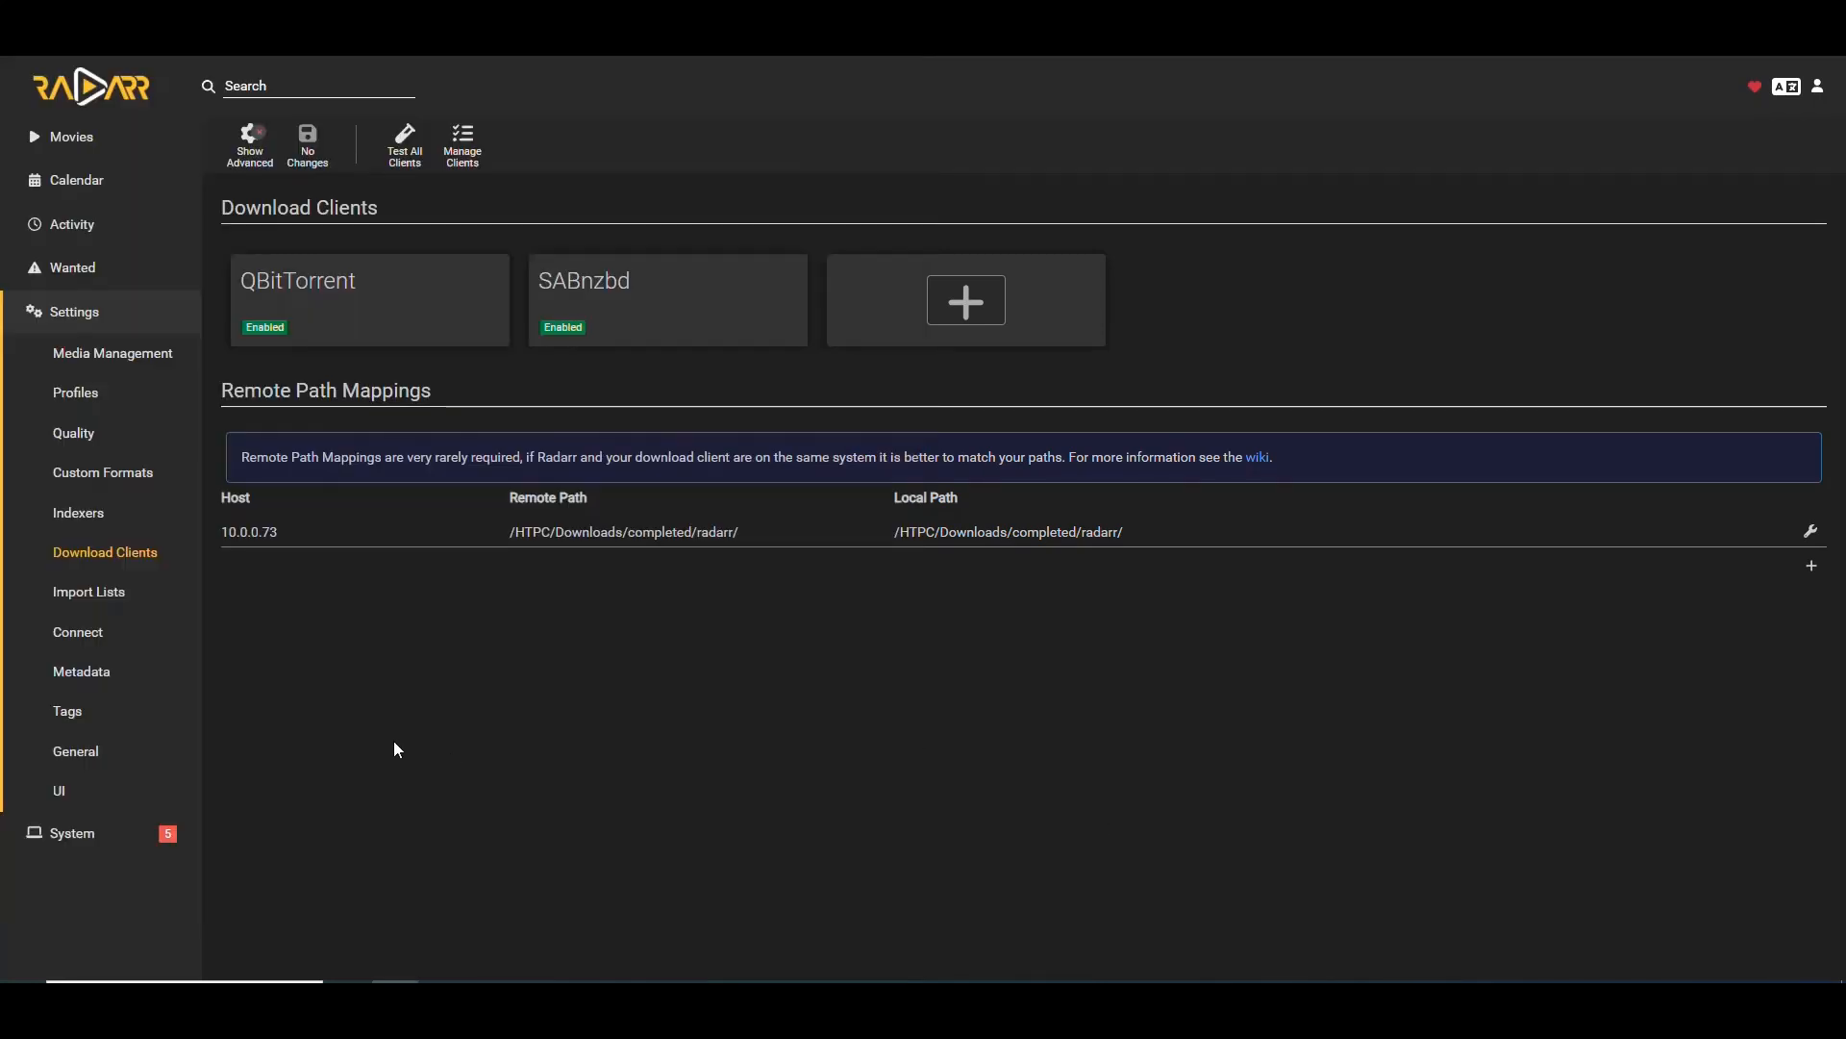
Paste Radarr's API key over the radarr api_key placeholder and save unpackerr.conf
click(81, 753)
scroll(705, 625, down, 5)
click(779, 424)
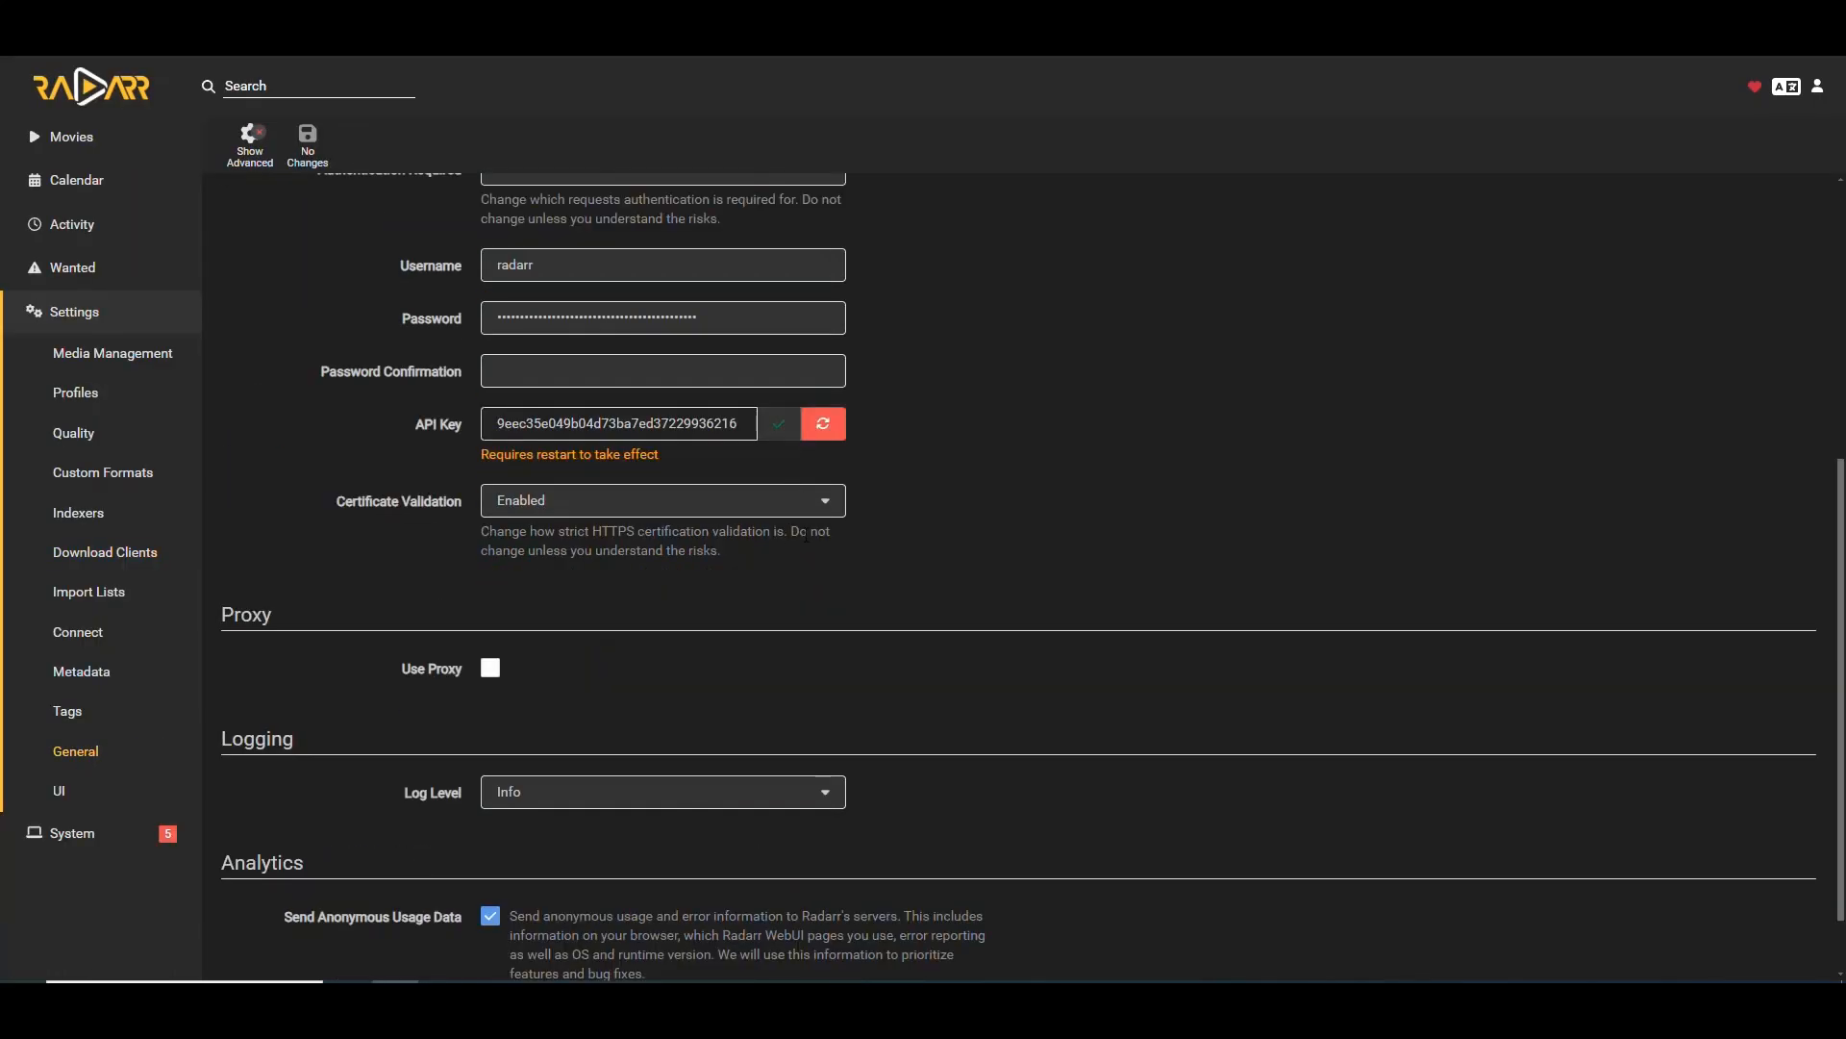
key(alt+Tab)
drag(150, 363, 107, 362)
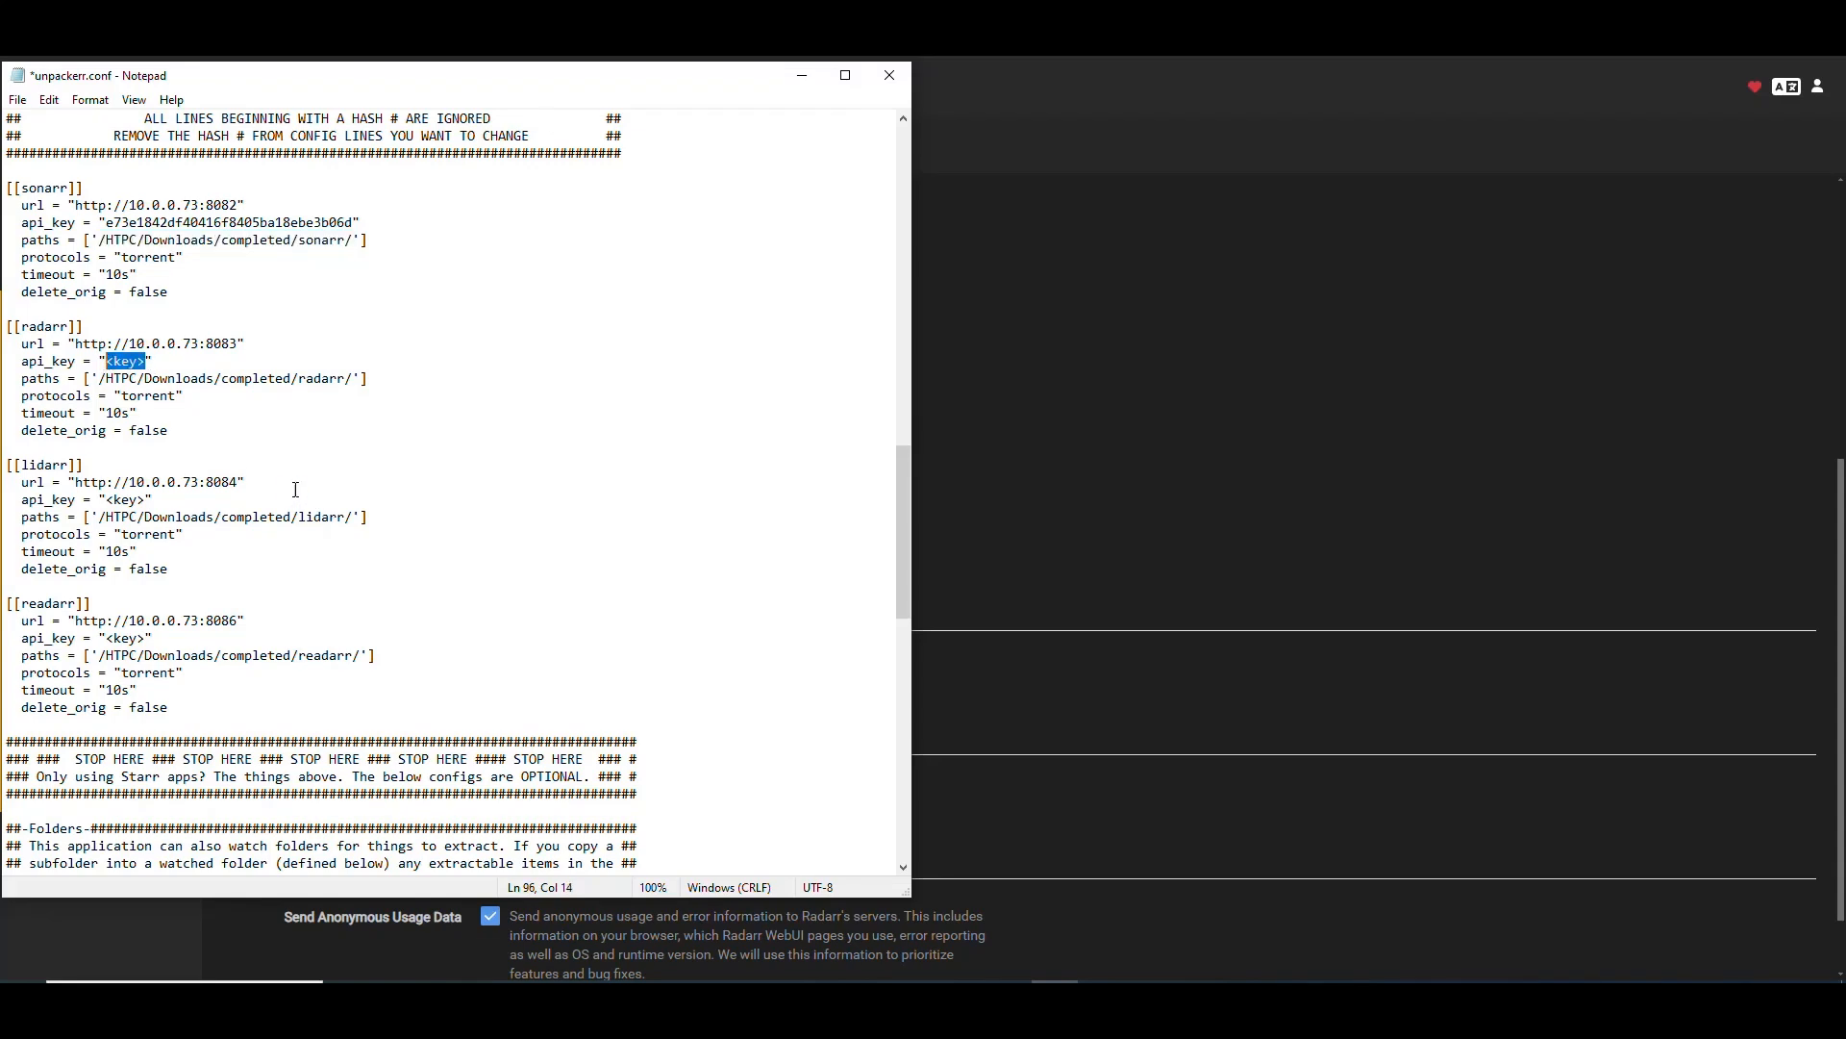
key(ctrl+v)
key(ctrl+s)
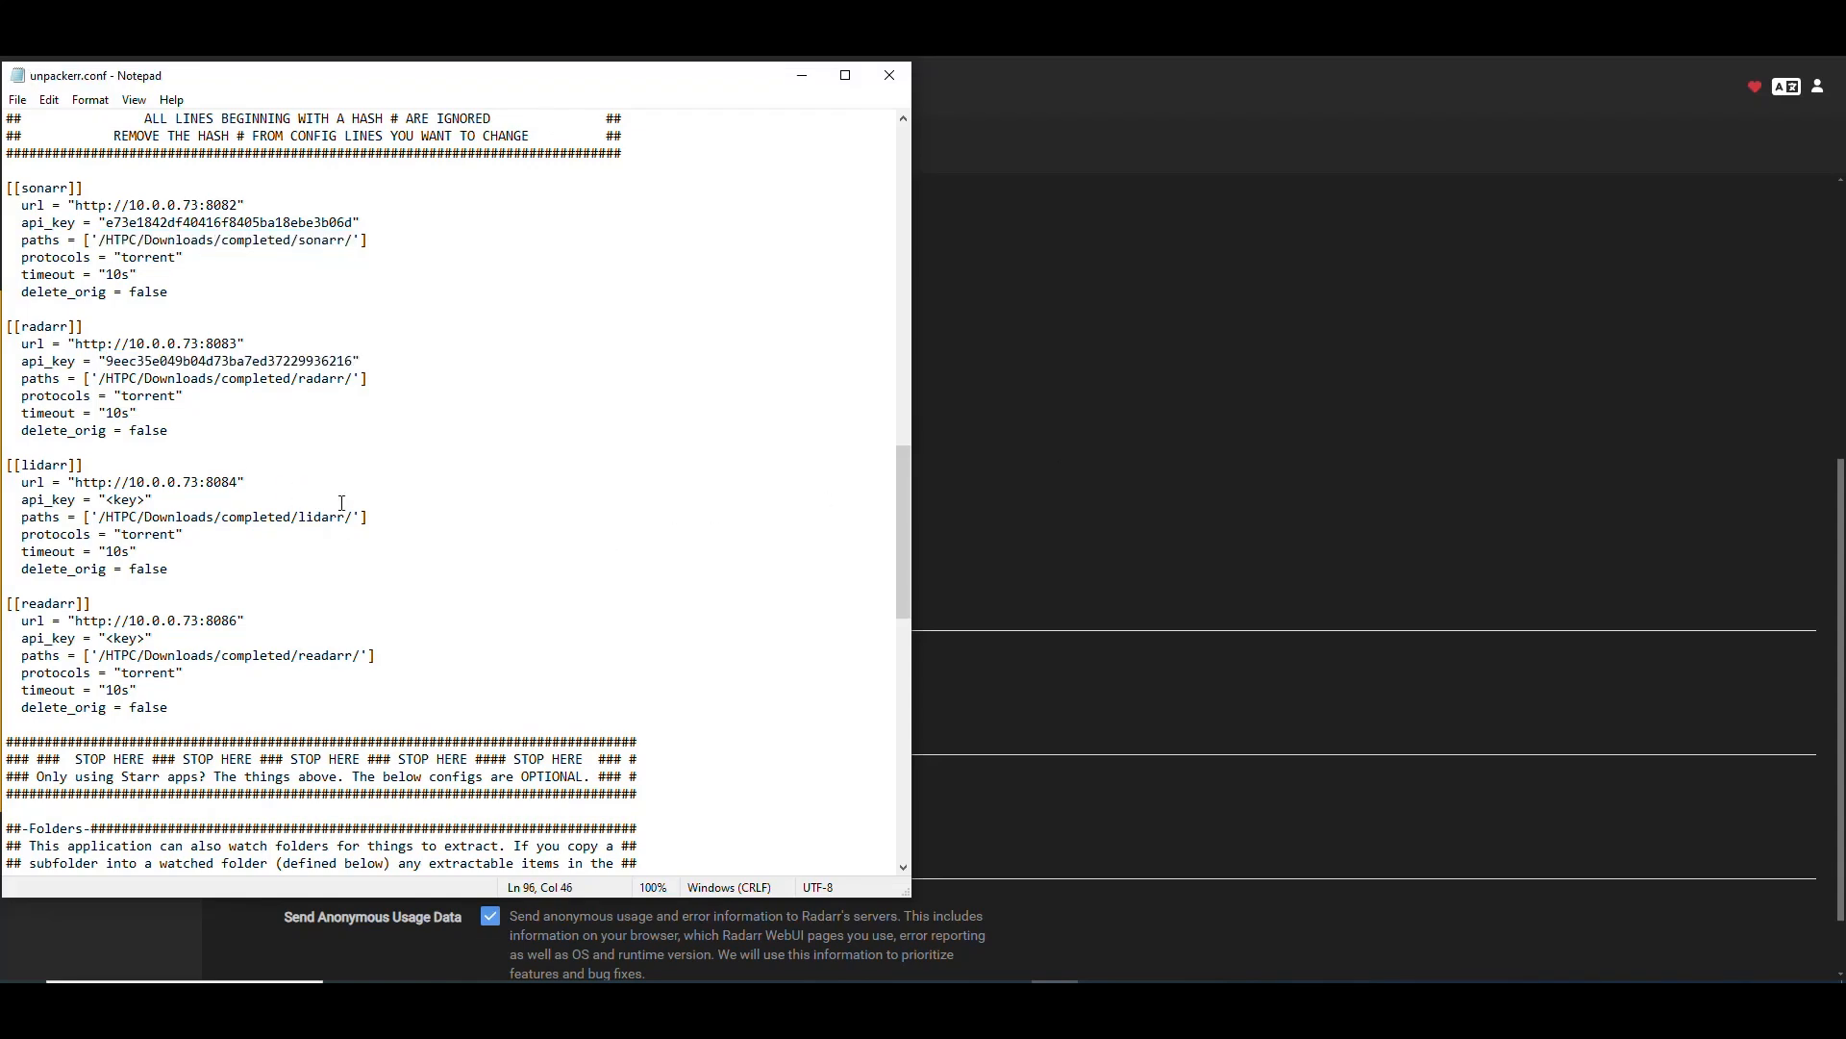
Load Lidarr's web page on port 8686
click(1280, 316)
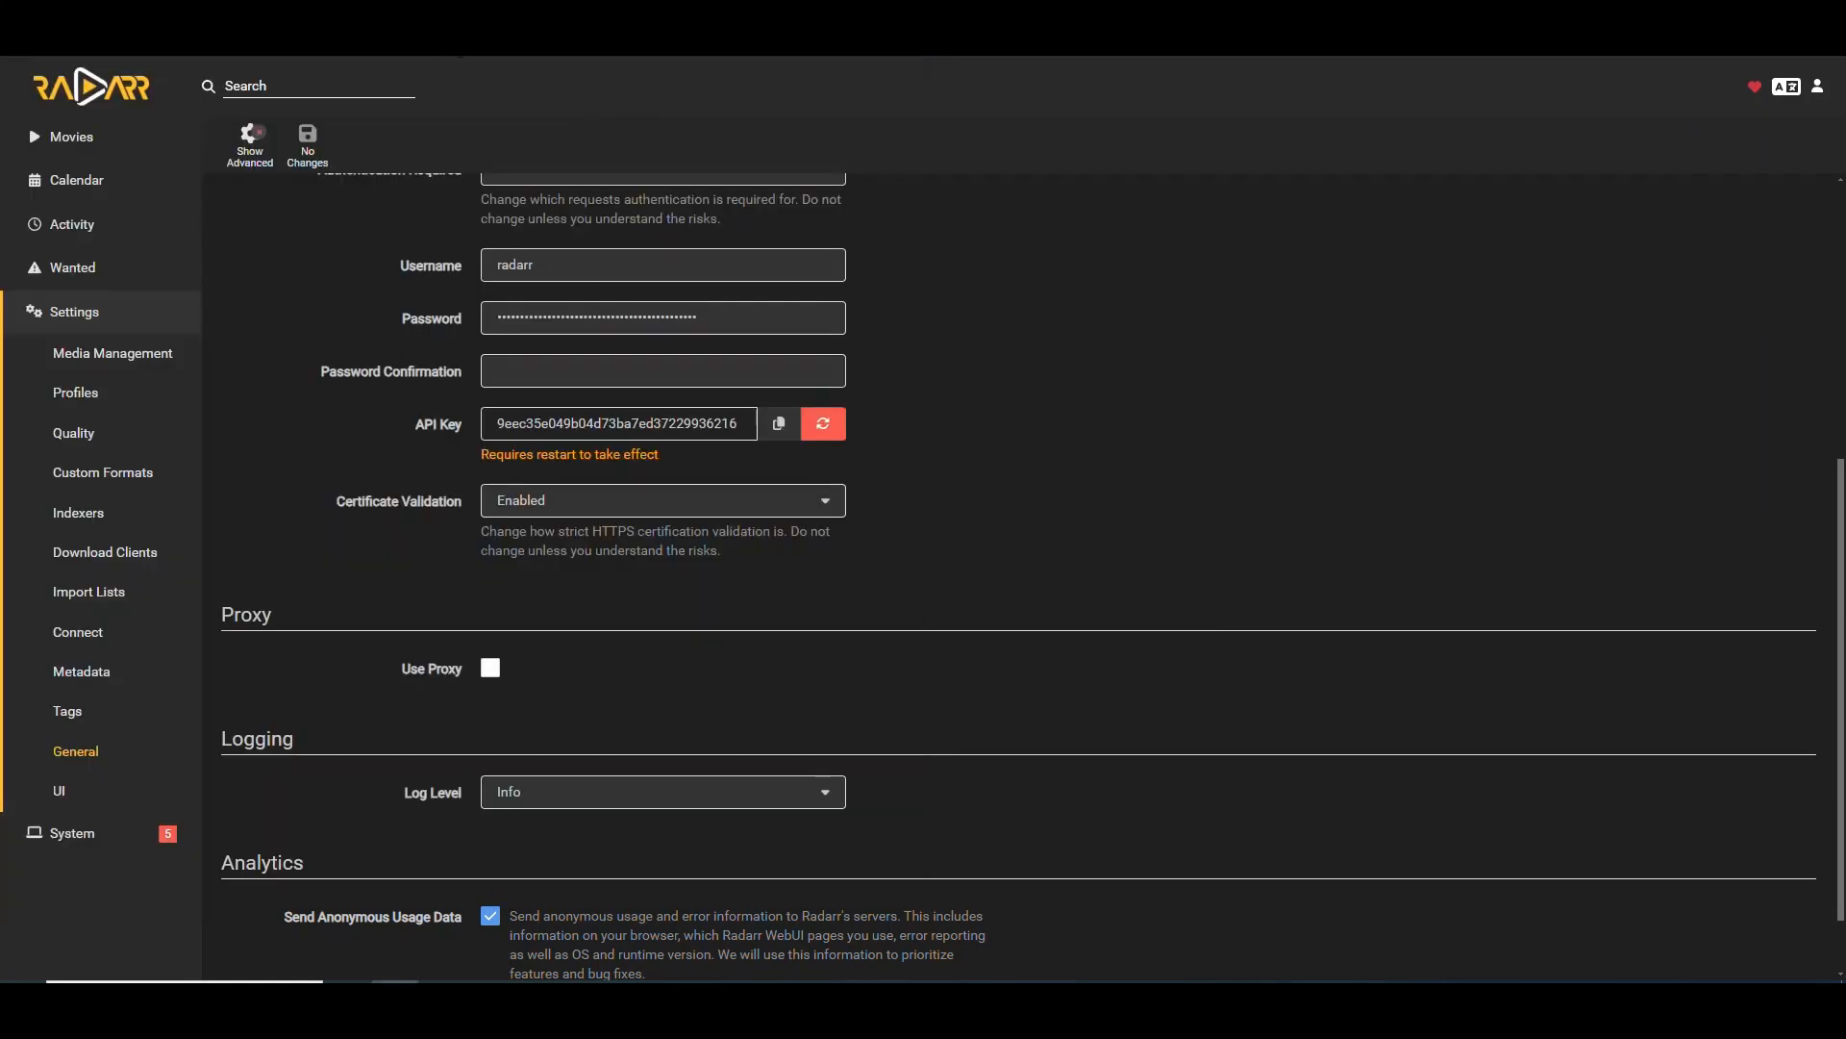
text(8686)
key(Return)
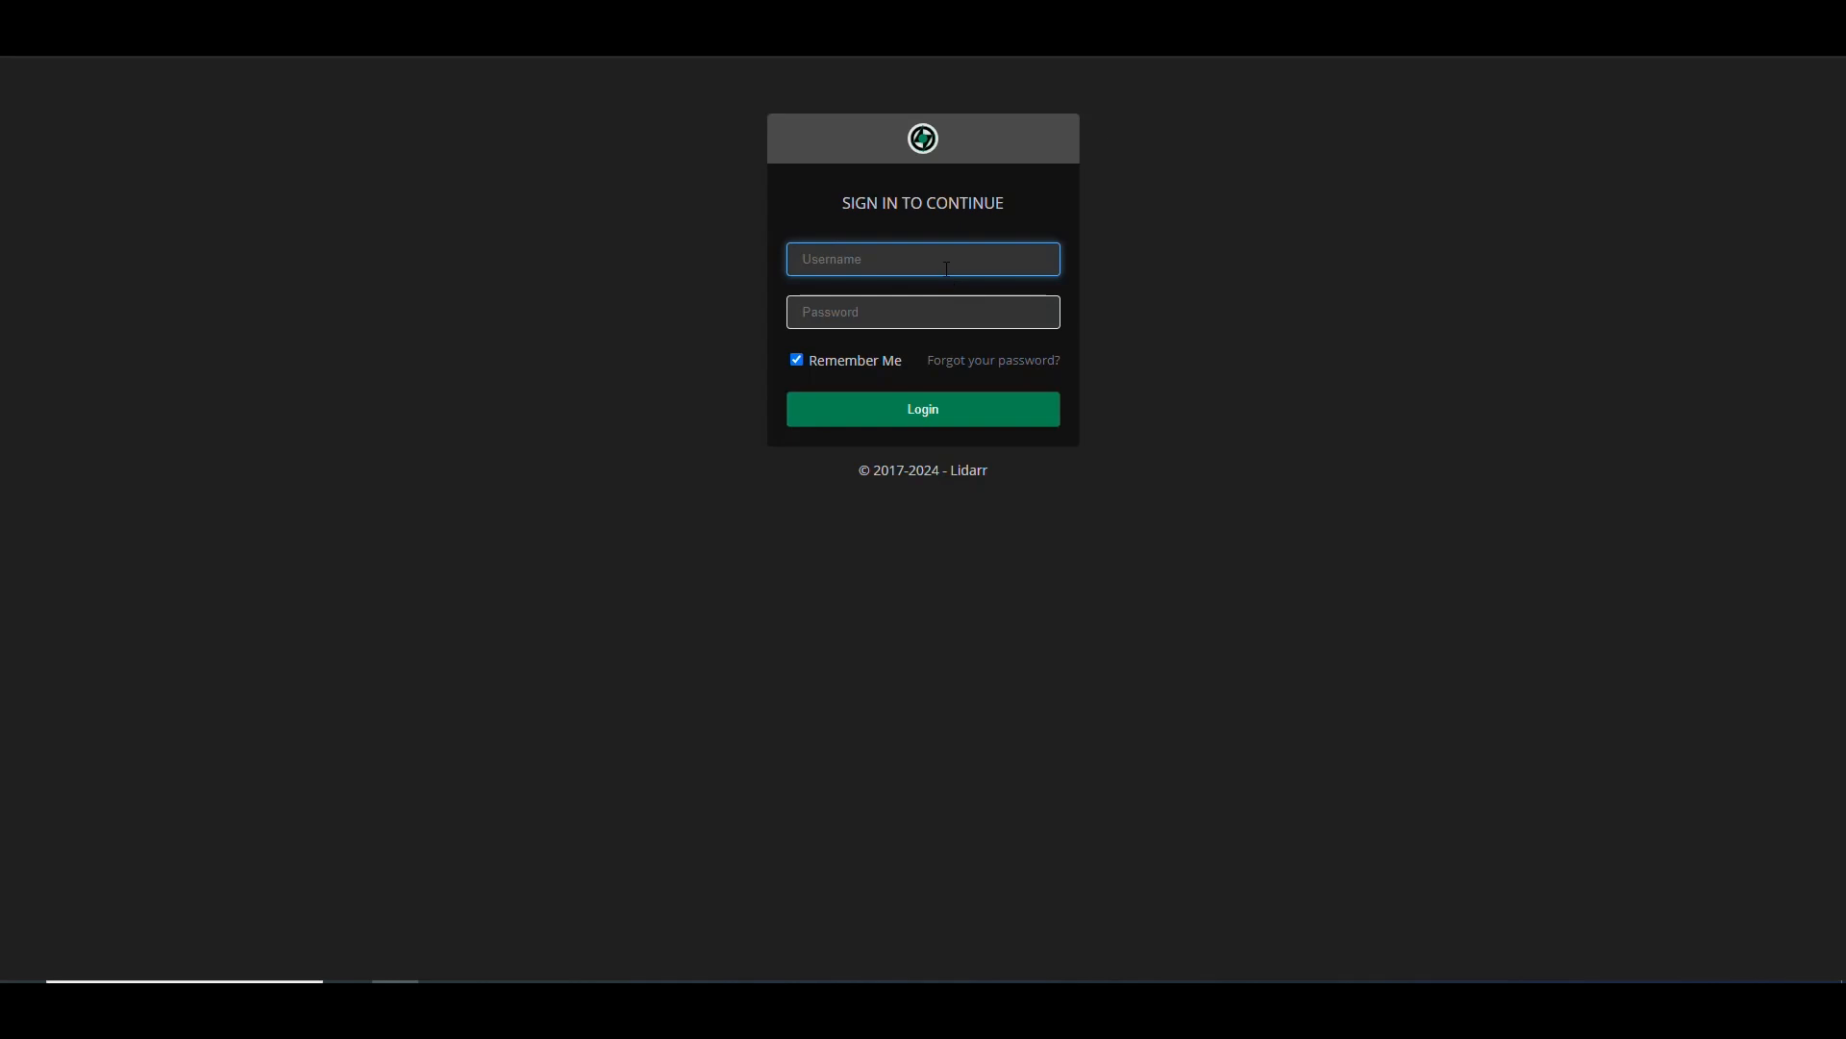
Sign in to Lidarr with the lidarr username and its password
text(lidarr)
key(Tab)
text(•)
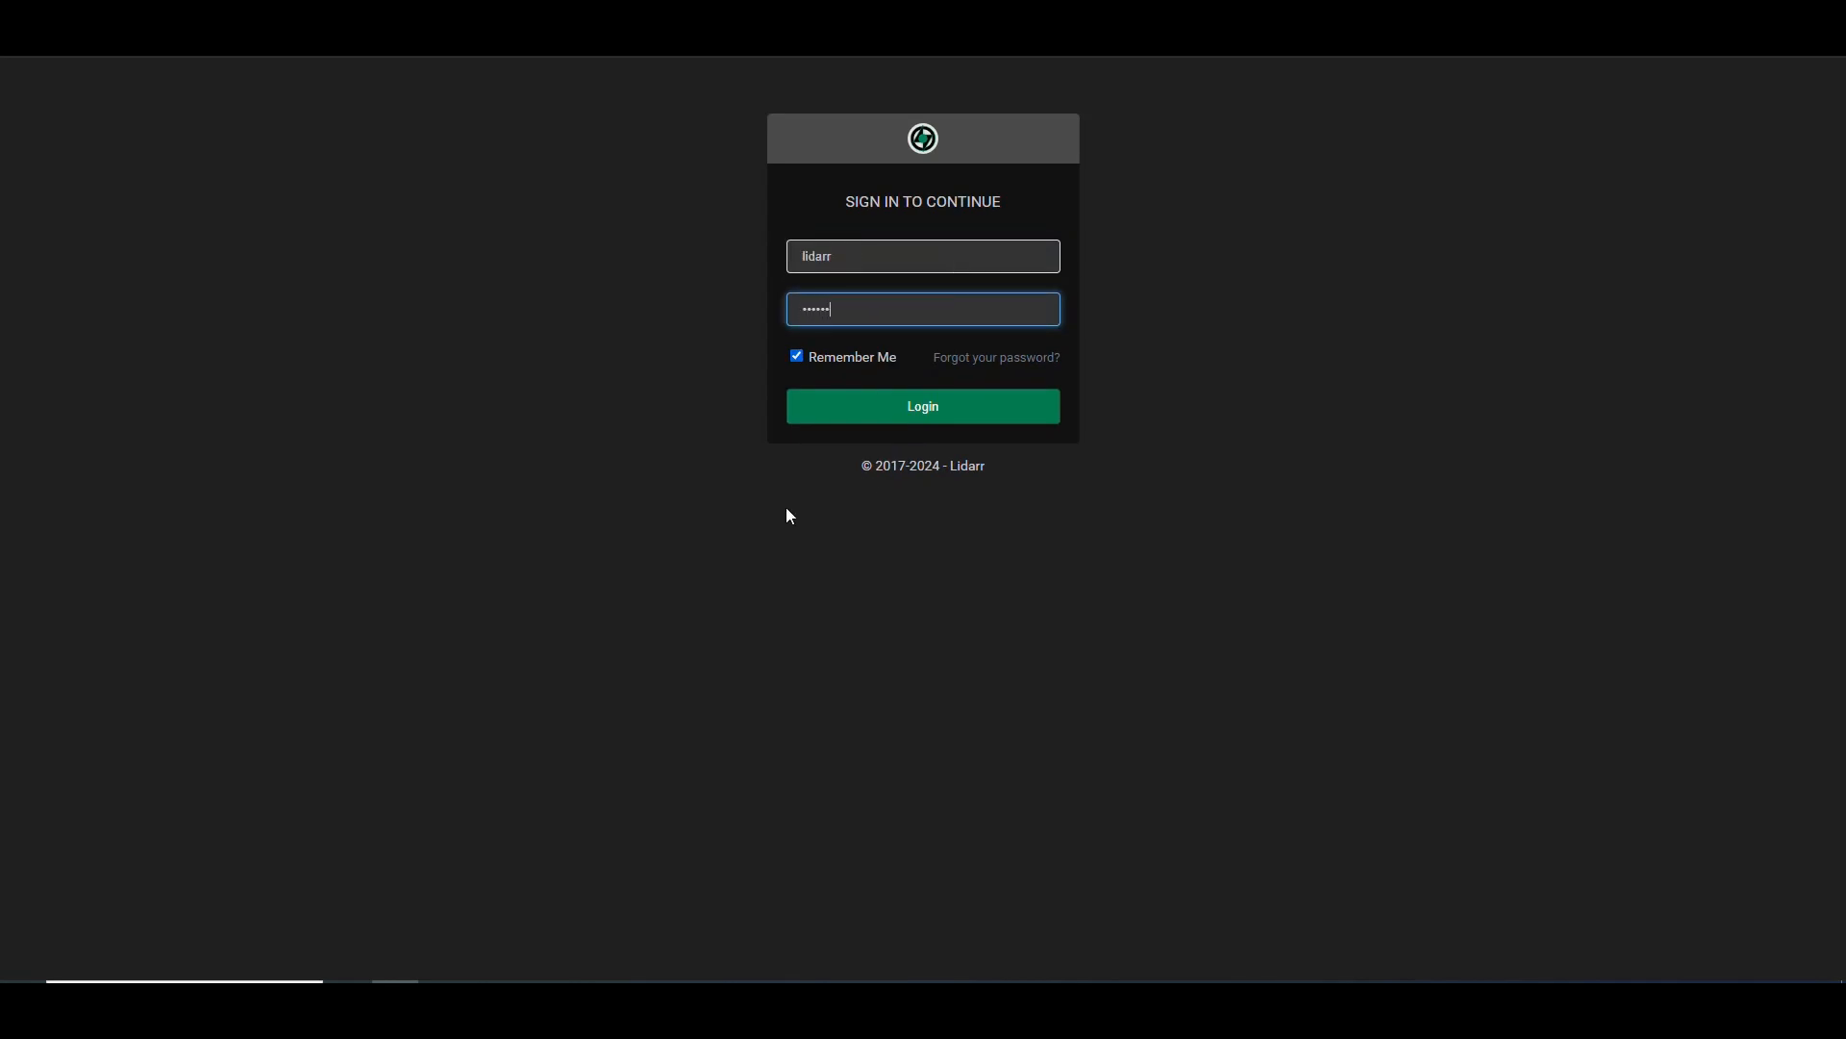
key(Return)
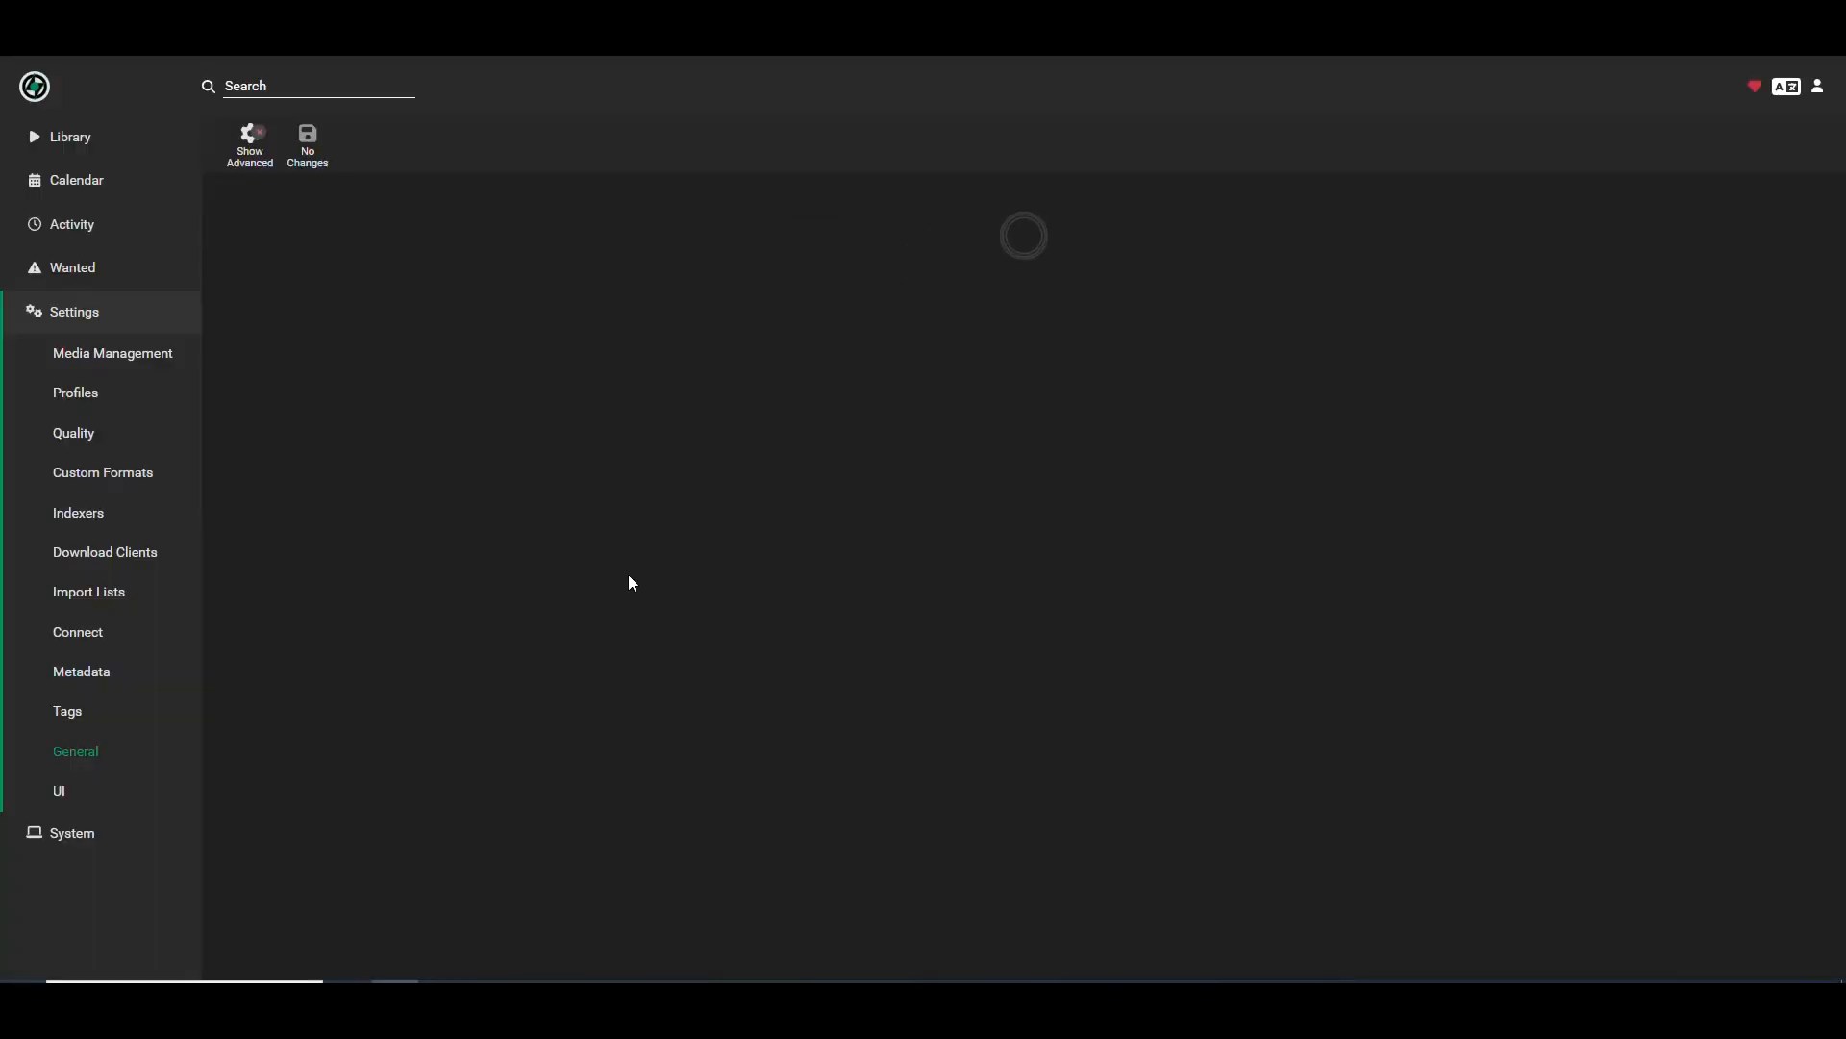
Paste Lidarr's API key into the lidarr api_key line and check its Download Clients remote path
scroll(689, 517, down, 5)
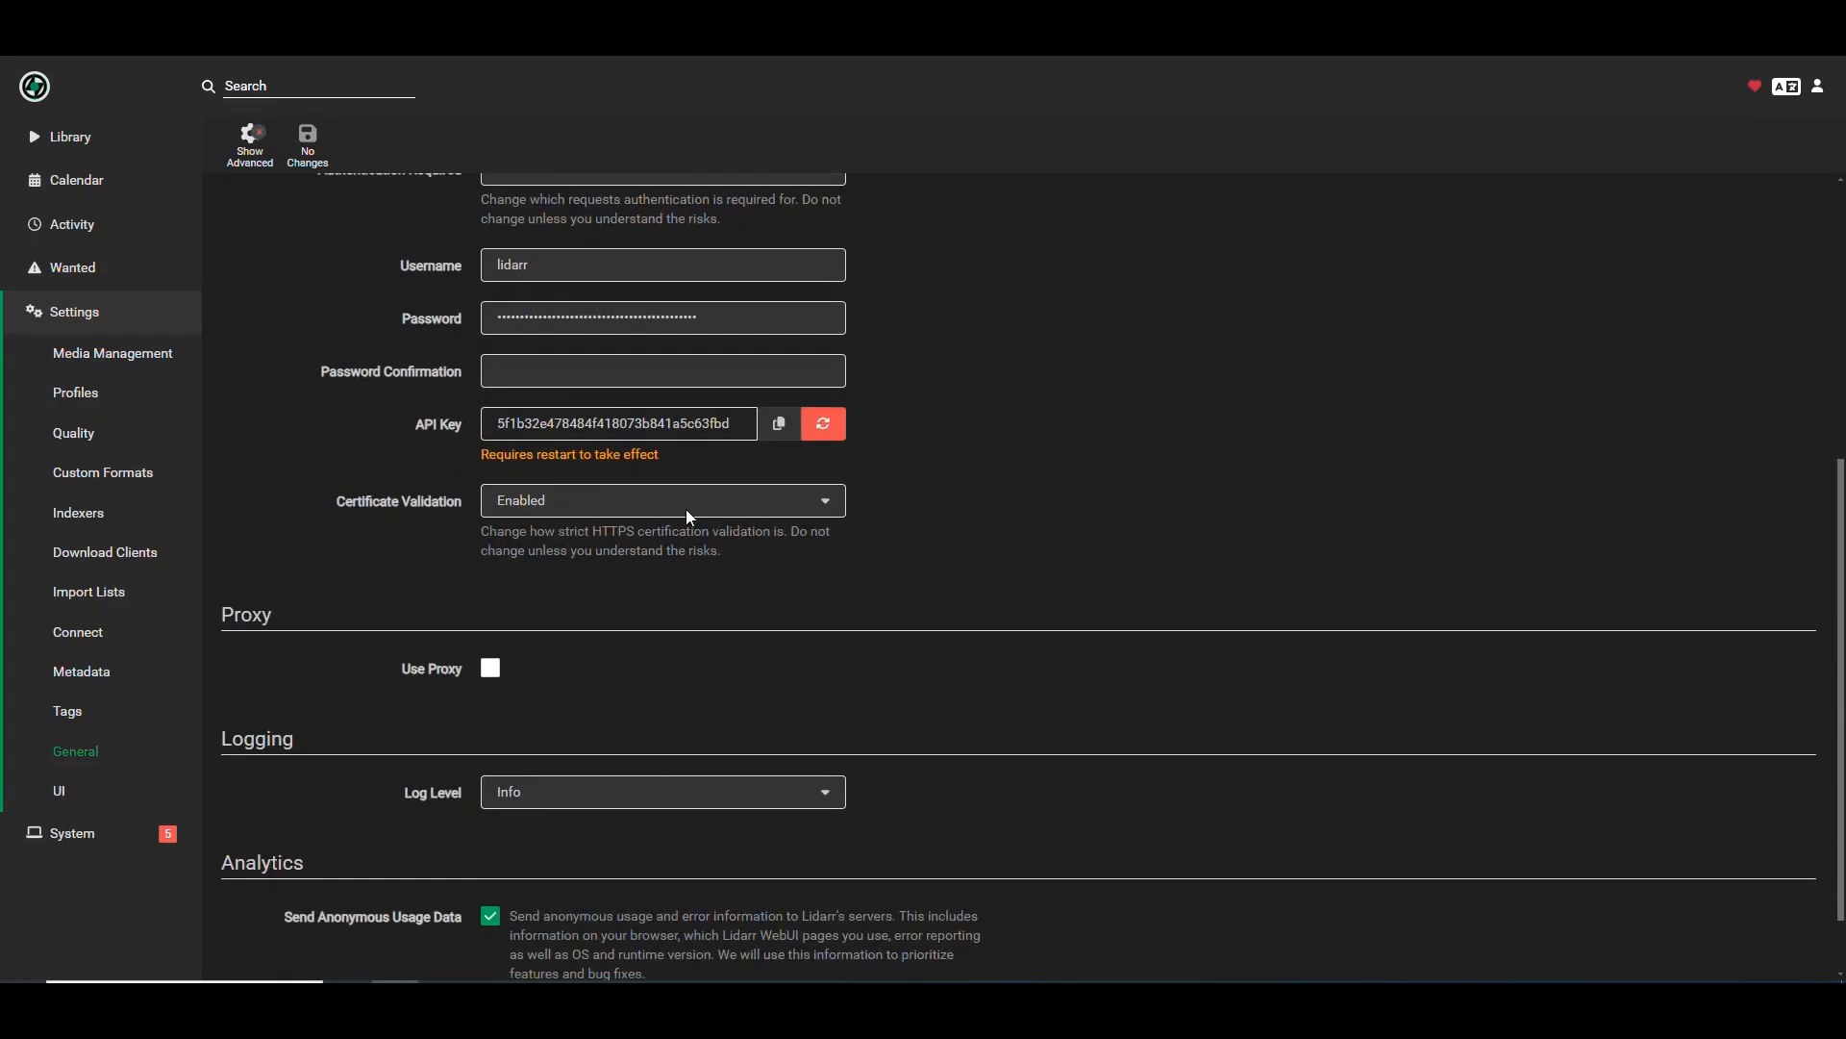
click(777, 425)
click(1052, 996)
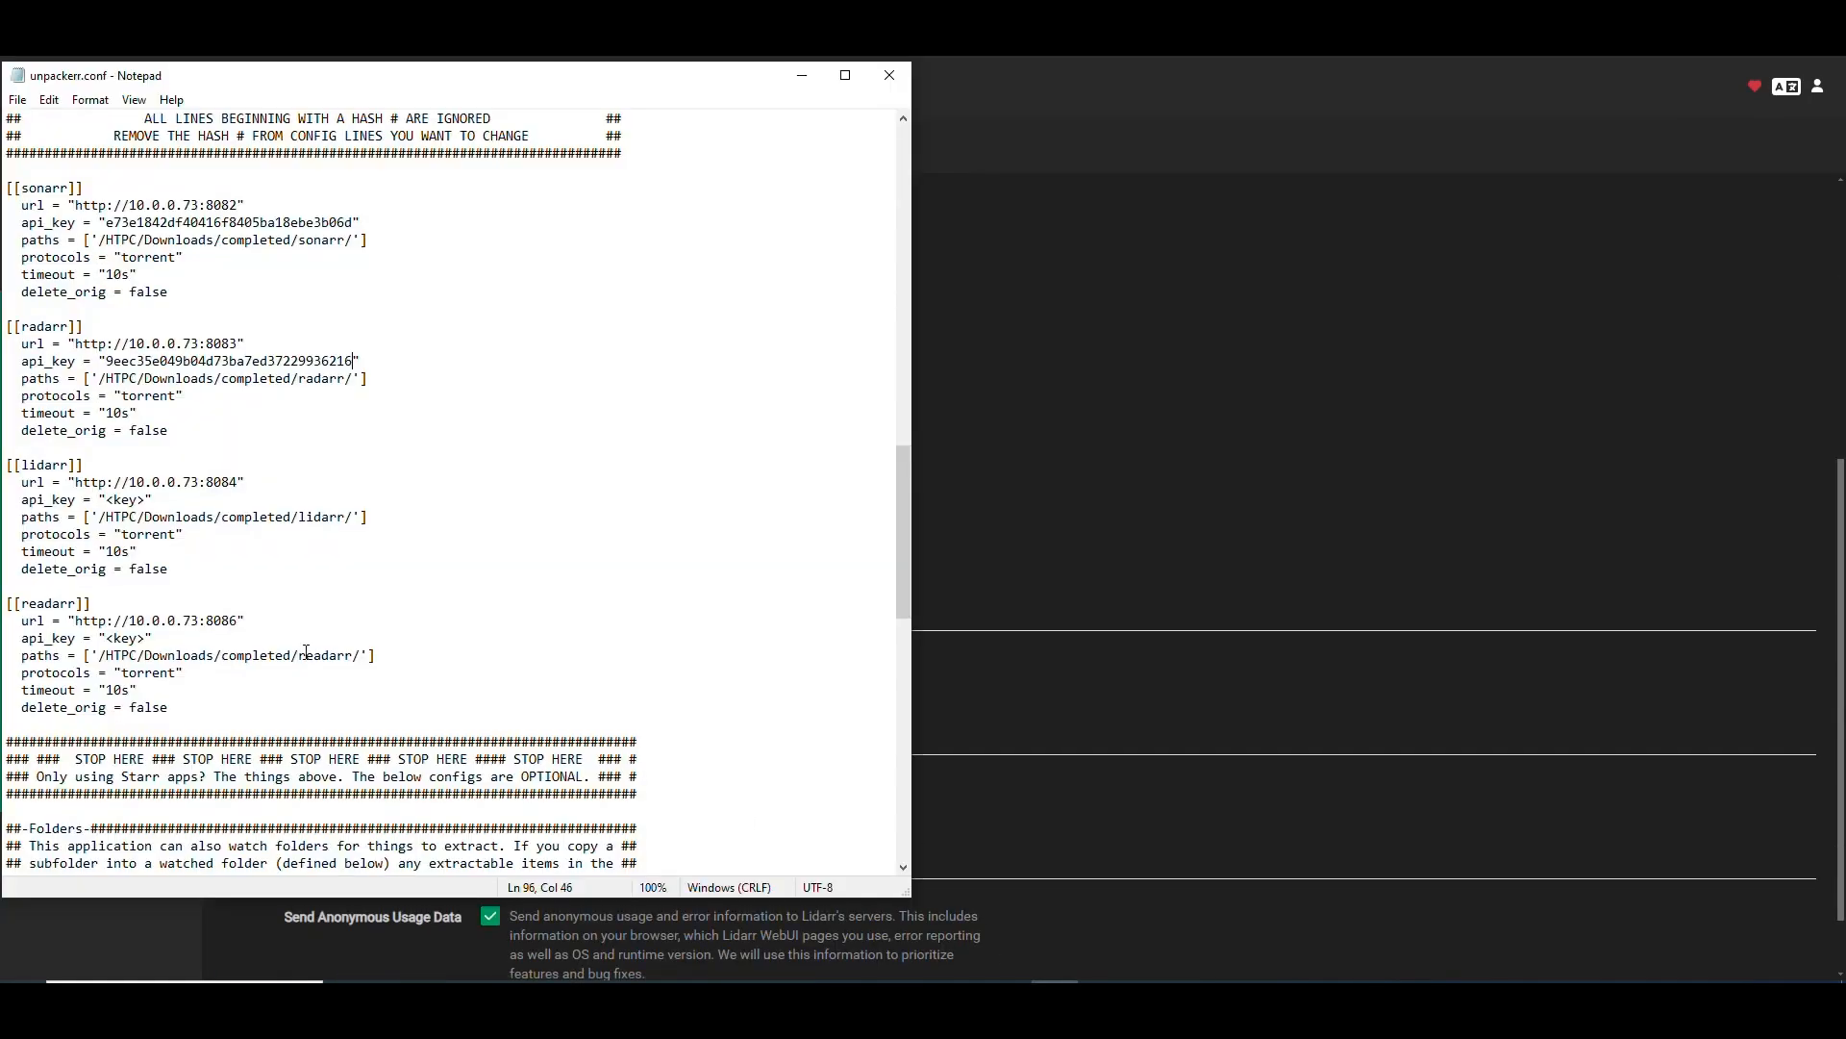
drag(143, 501, 107, 501)
key(ctrl+v)
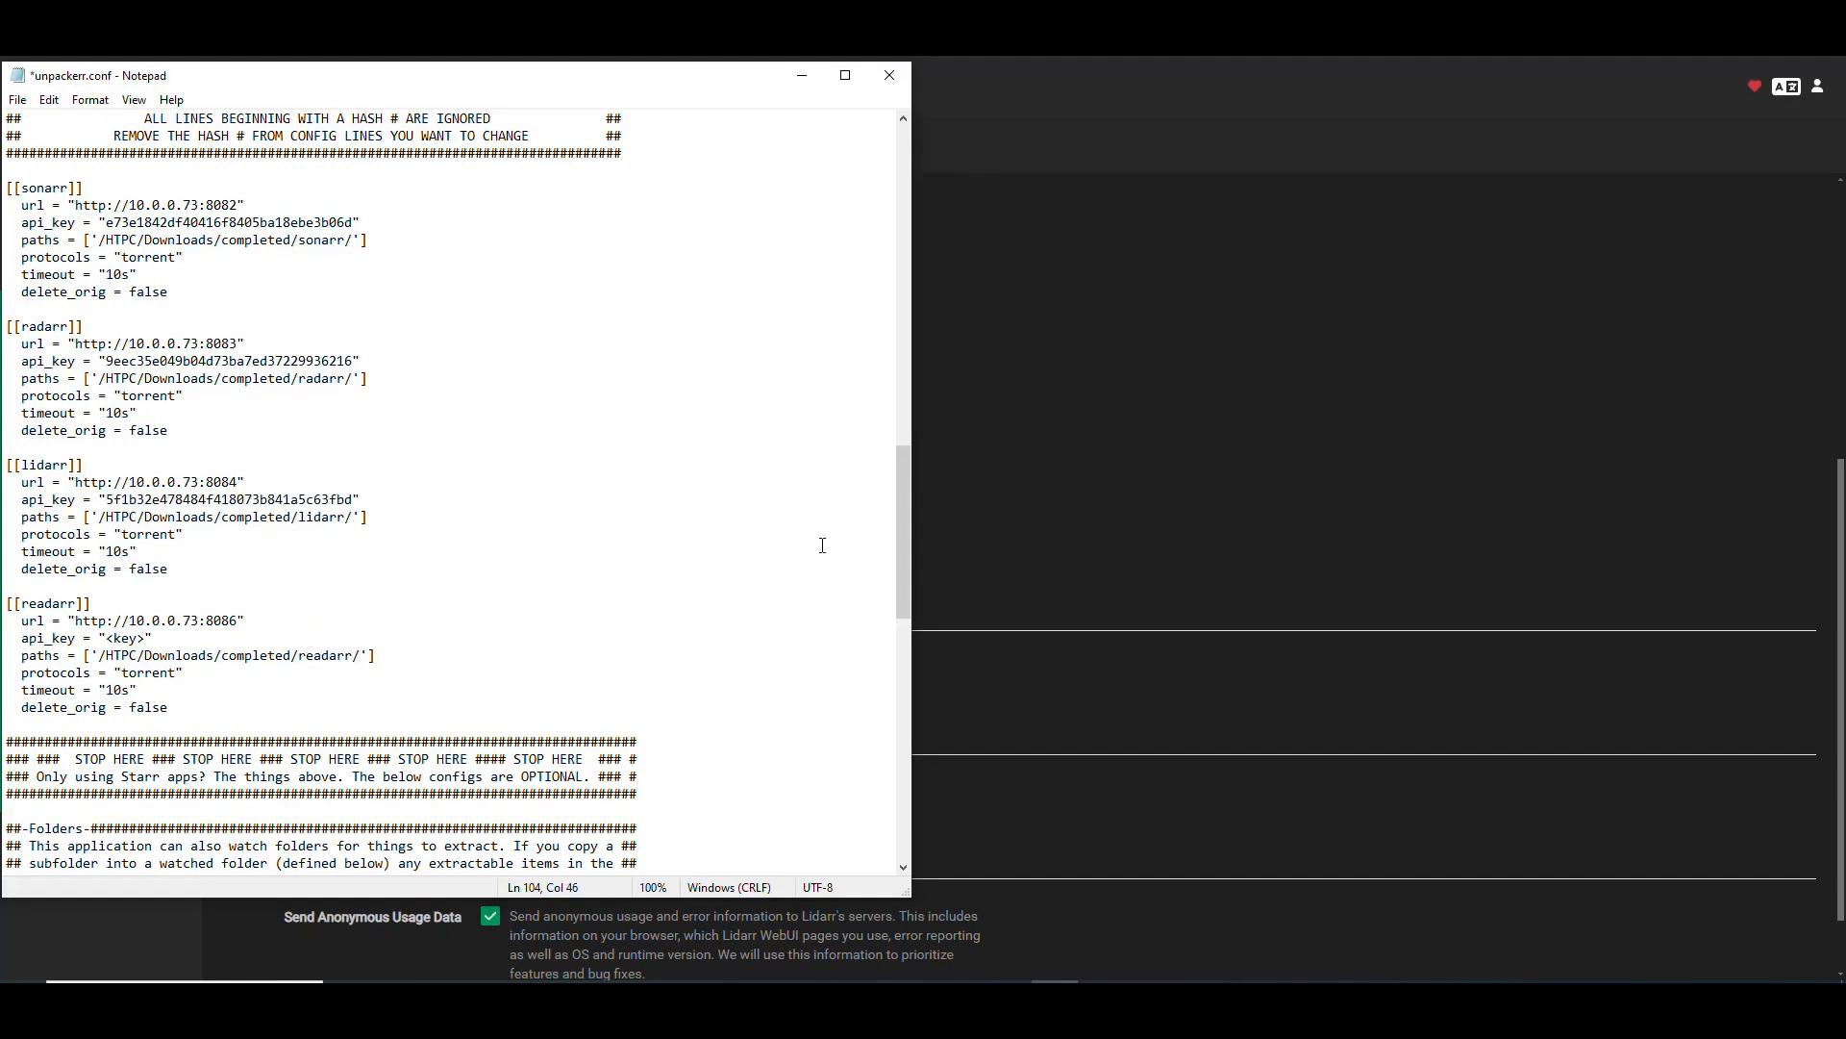
click(1053, 552)
click(115, 550)
drag(736, 533, 507, 532)
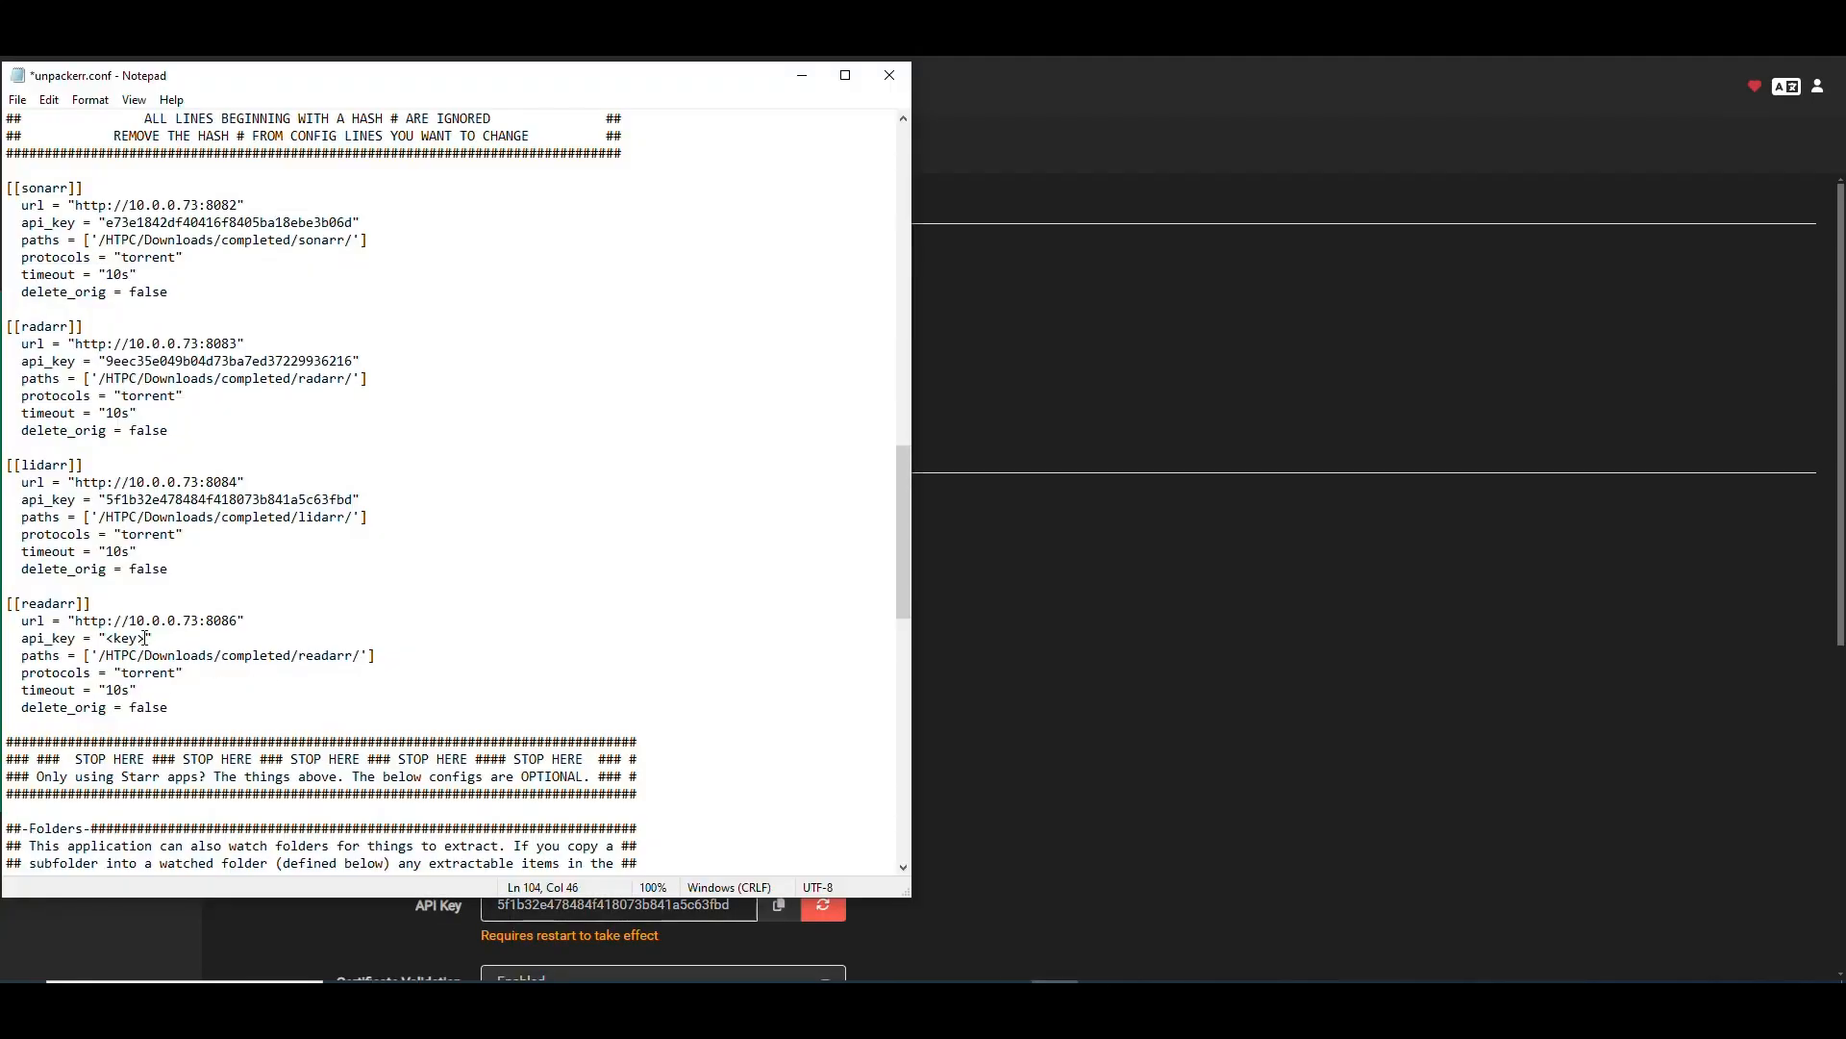
Delete the readarr api_key placeholder and start signing in to Readarr
drag(144, 637, 108, 640)
key(BackSpace)
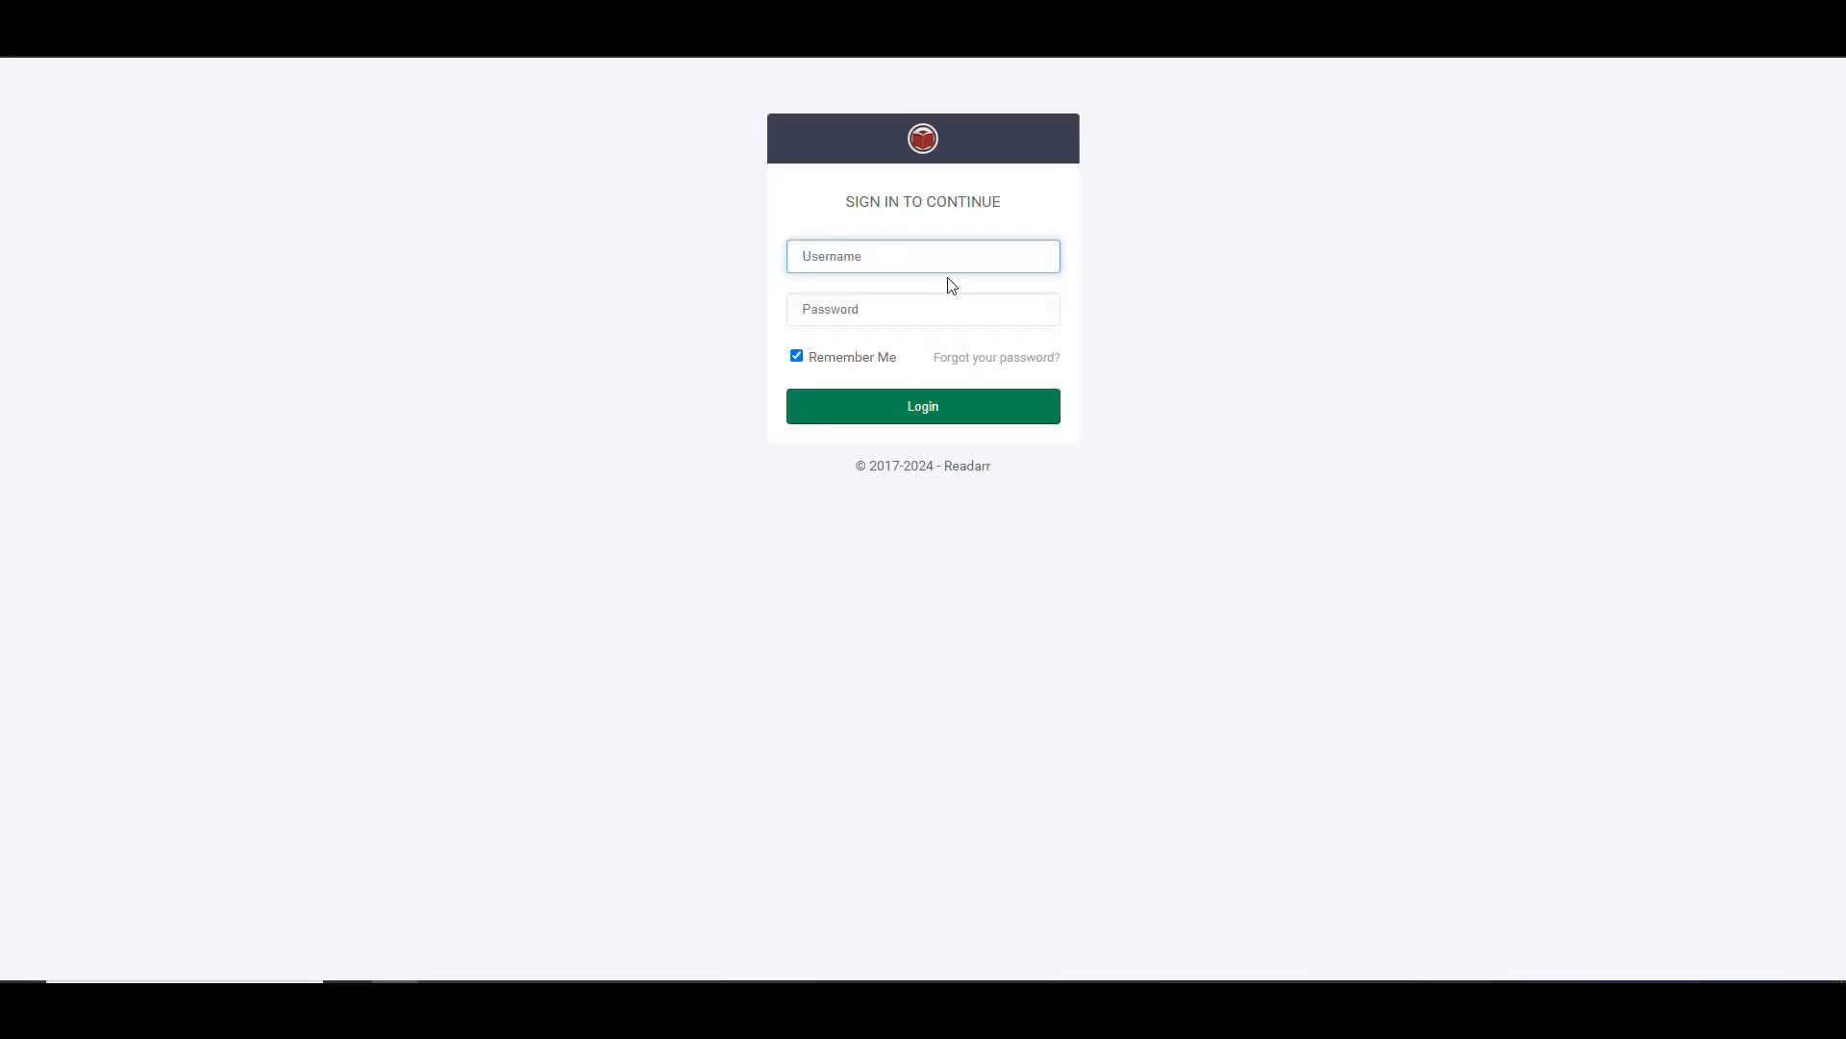
text(readarr)
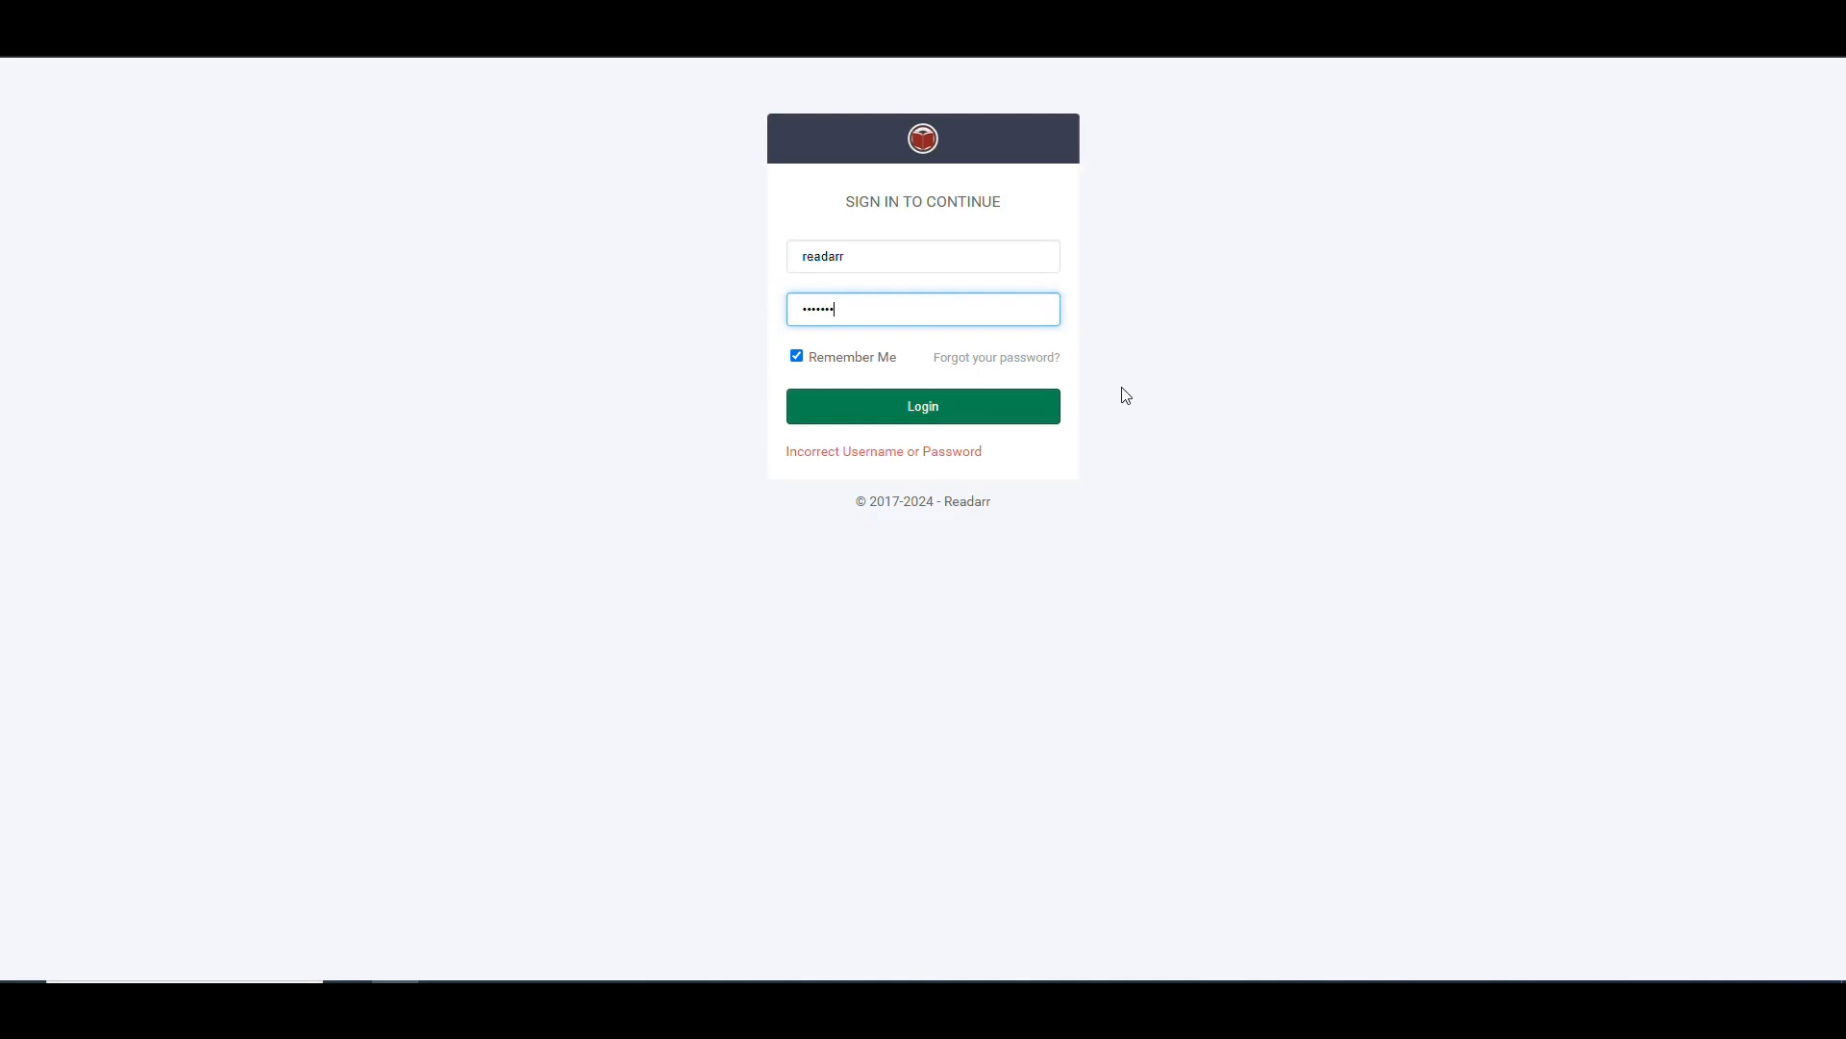
Sign in to Readarr and paste its General-settings API key into readarr's empty api_key quotes
key(Return)
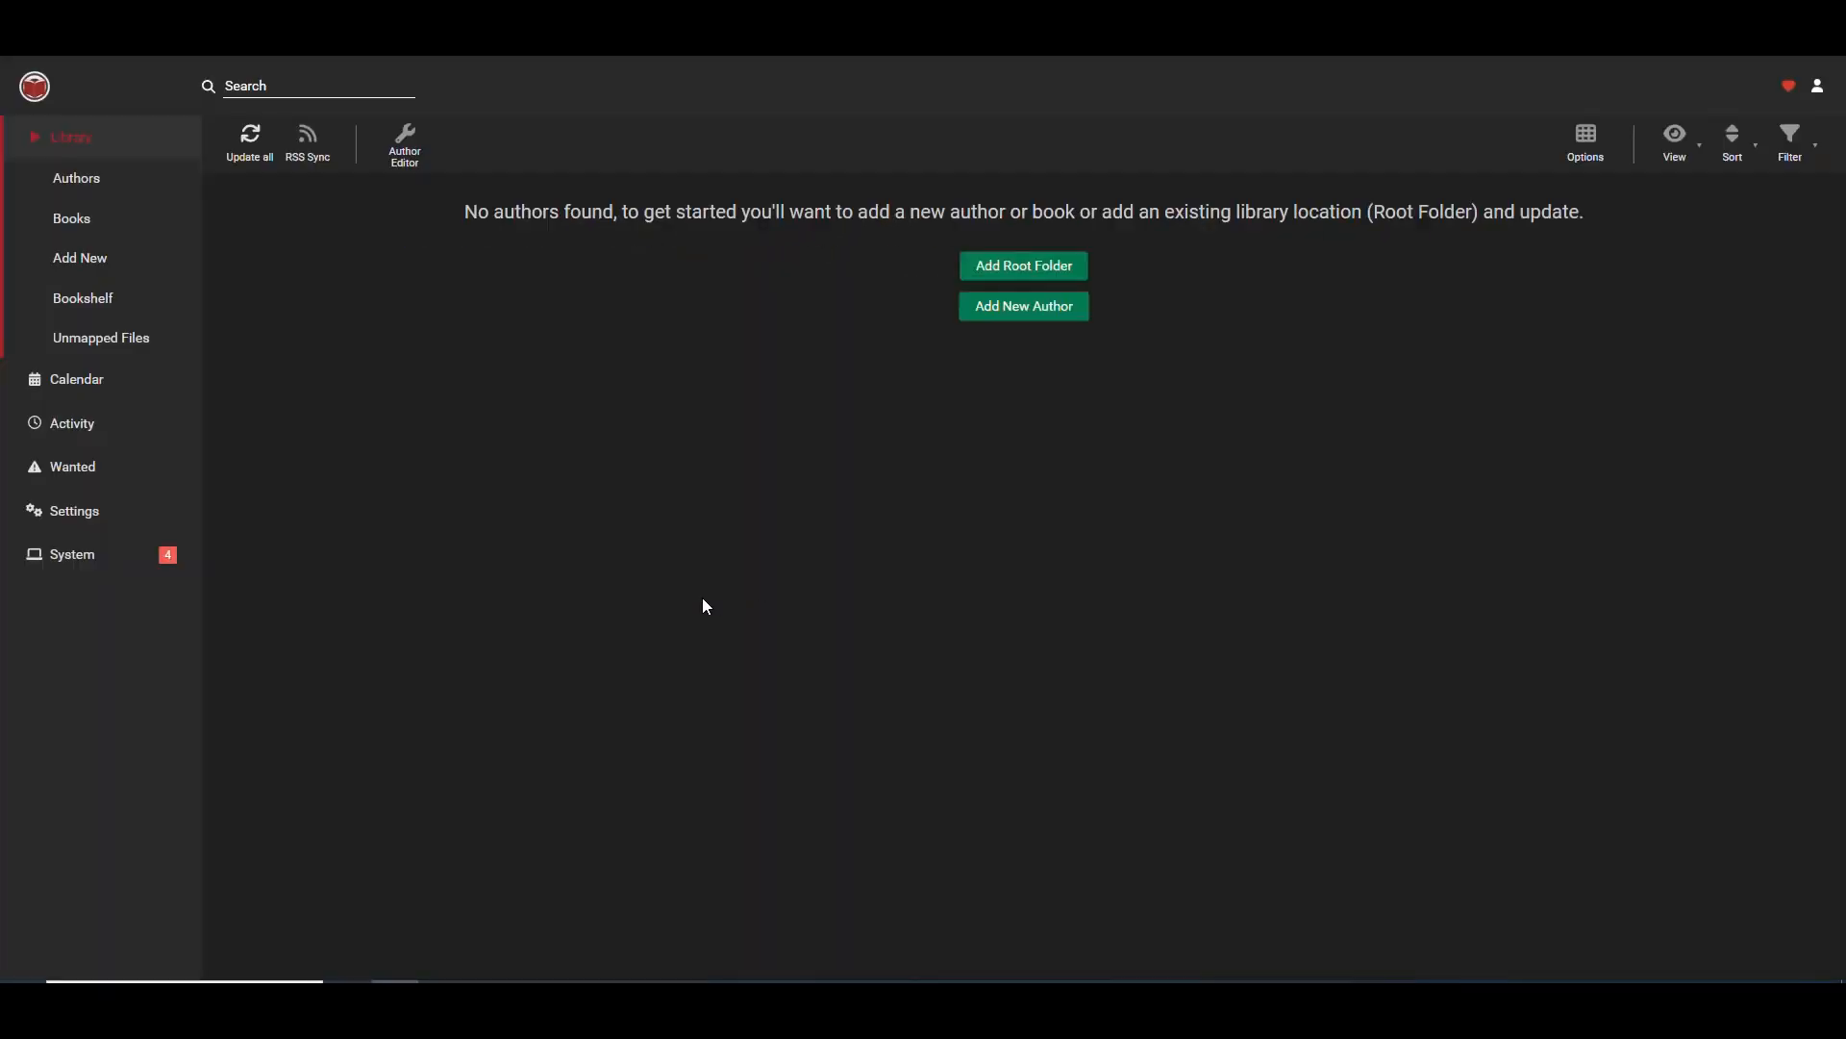
click(91, 512)
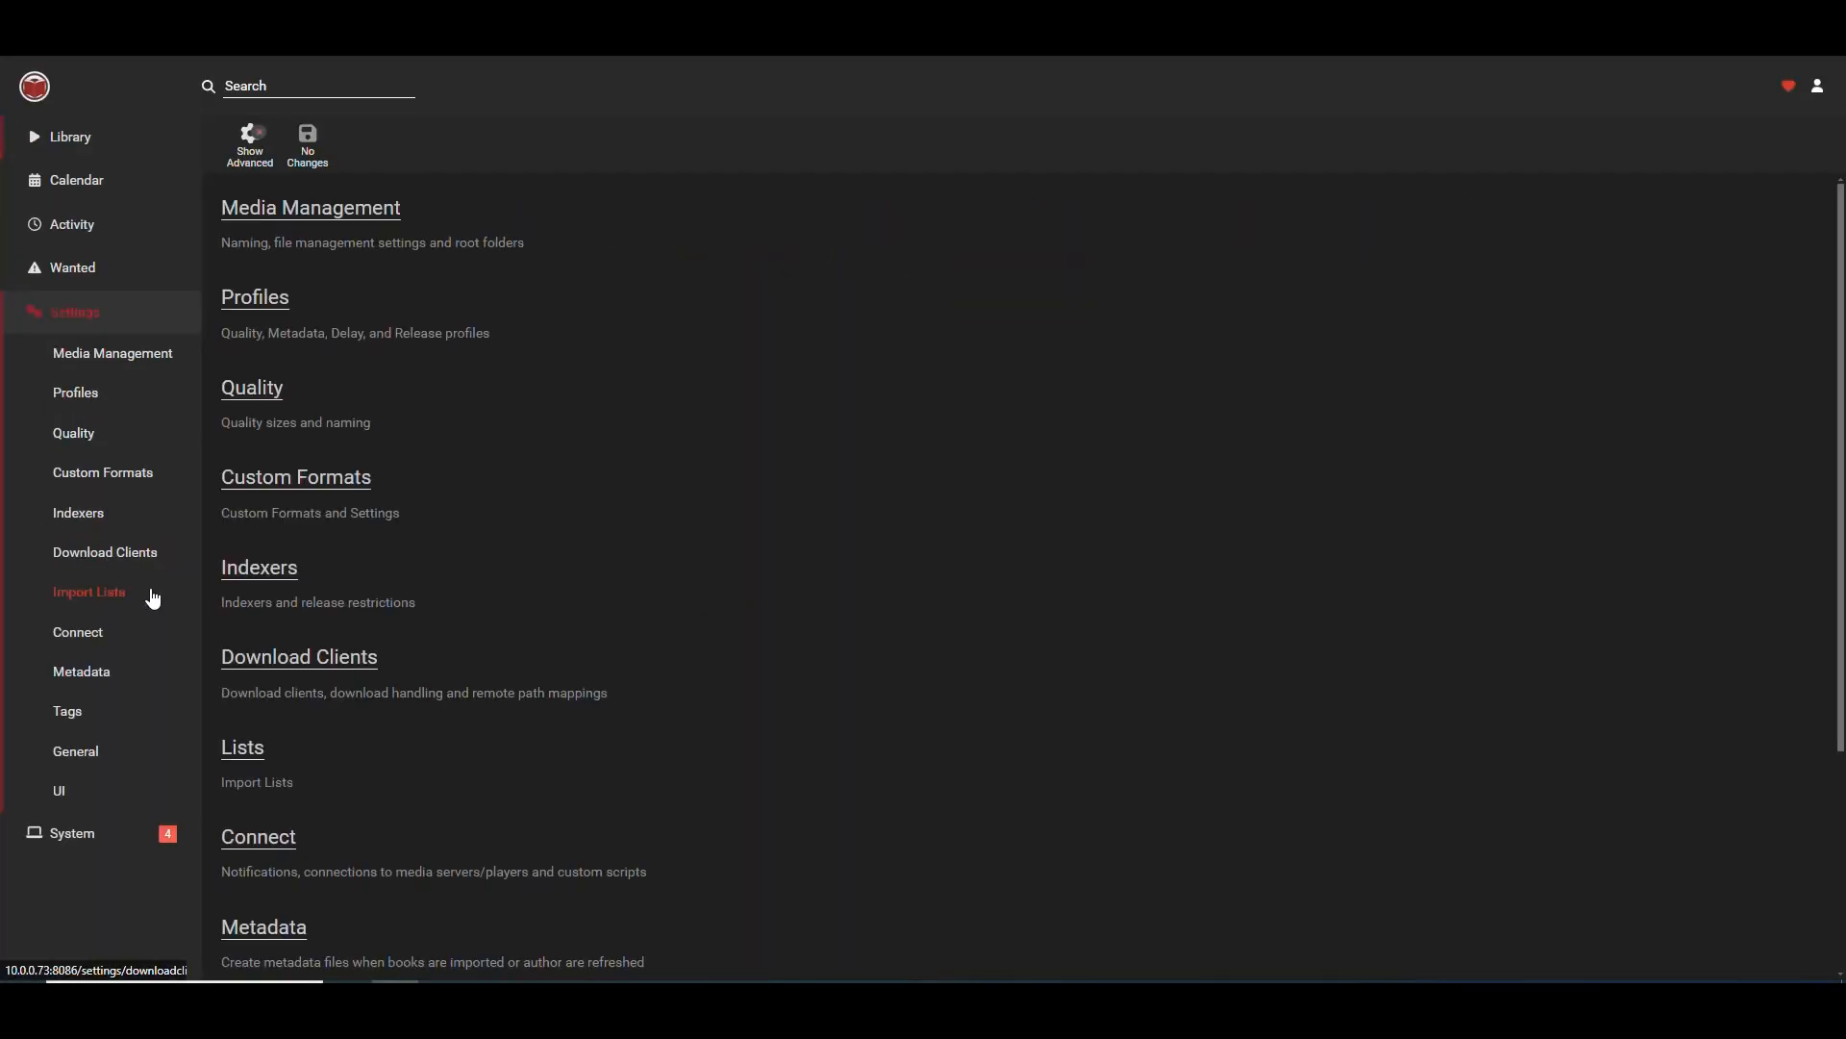
click(77, 751)
key(alt+Tab)
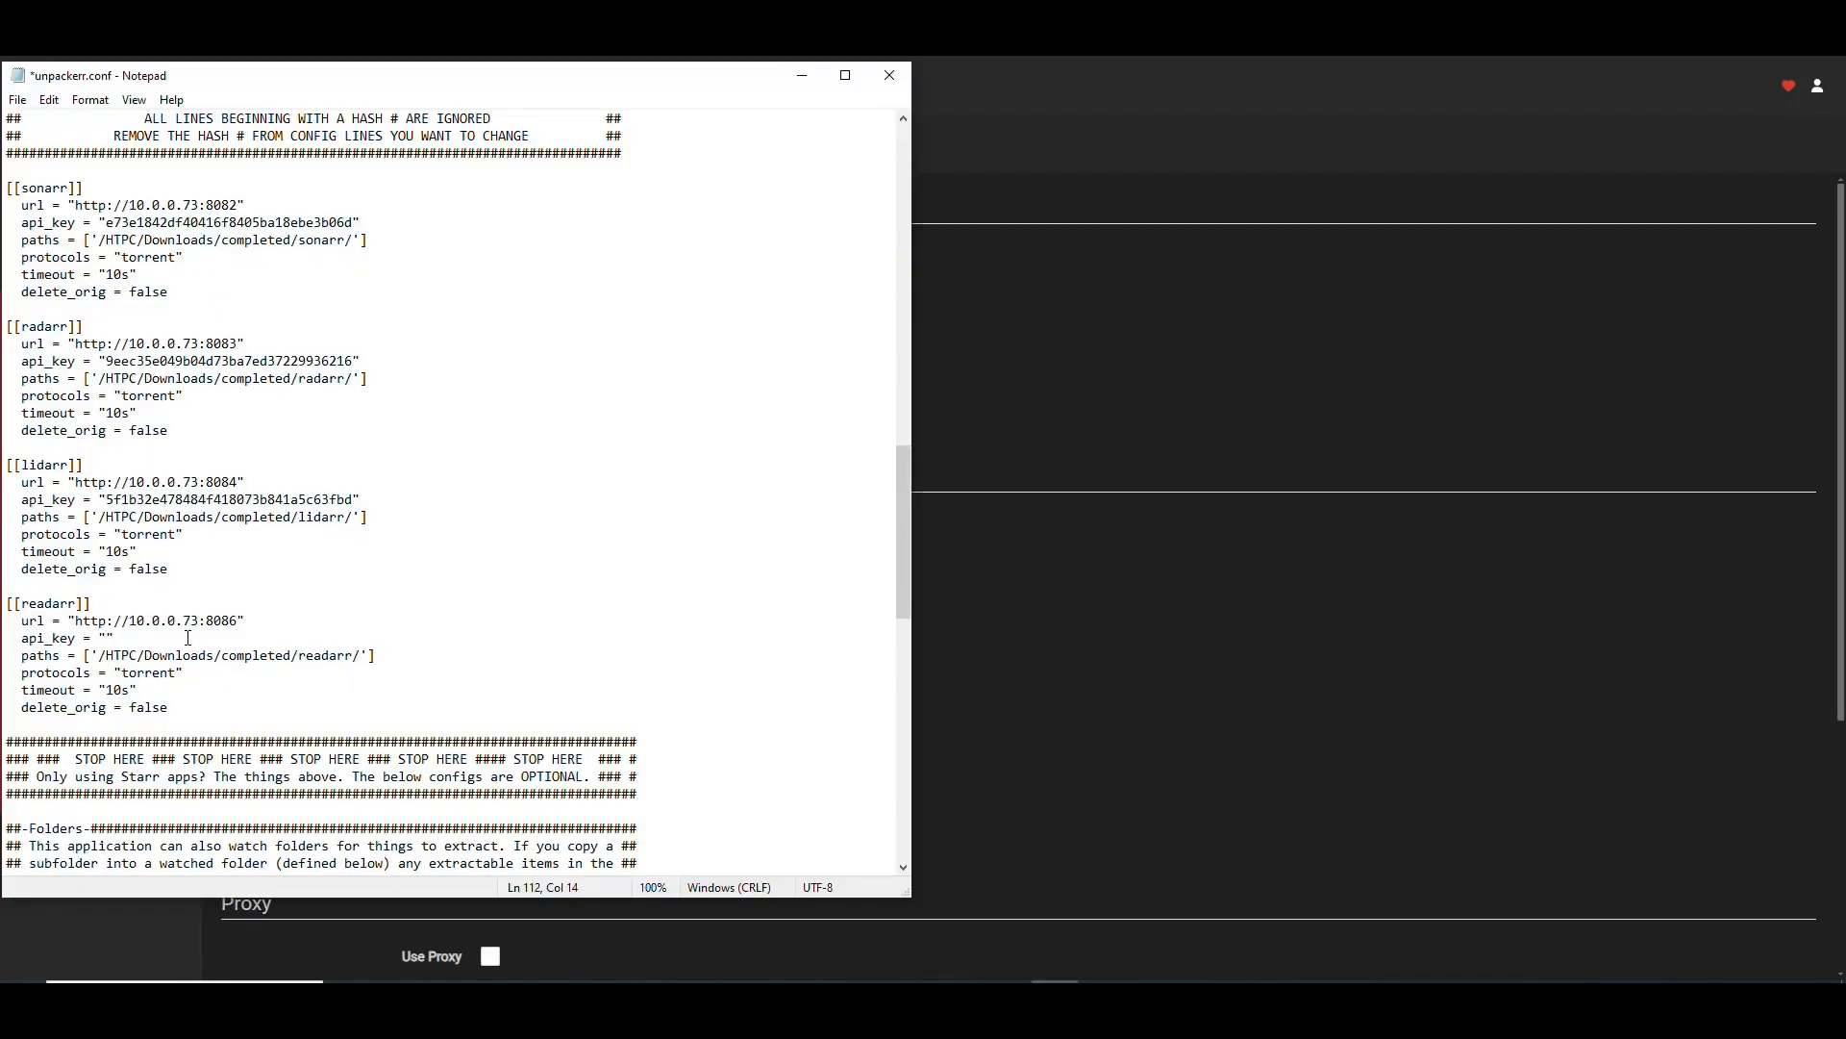
key(ctrl+v)
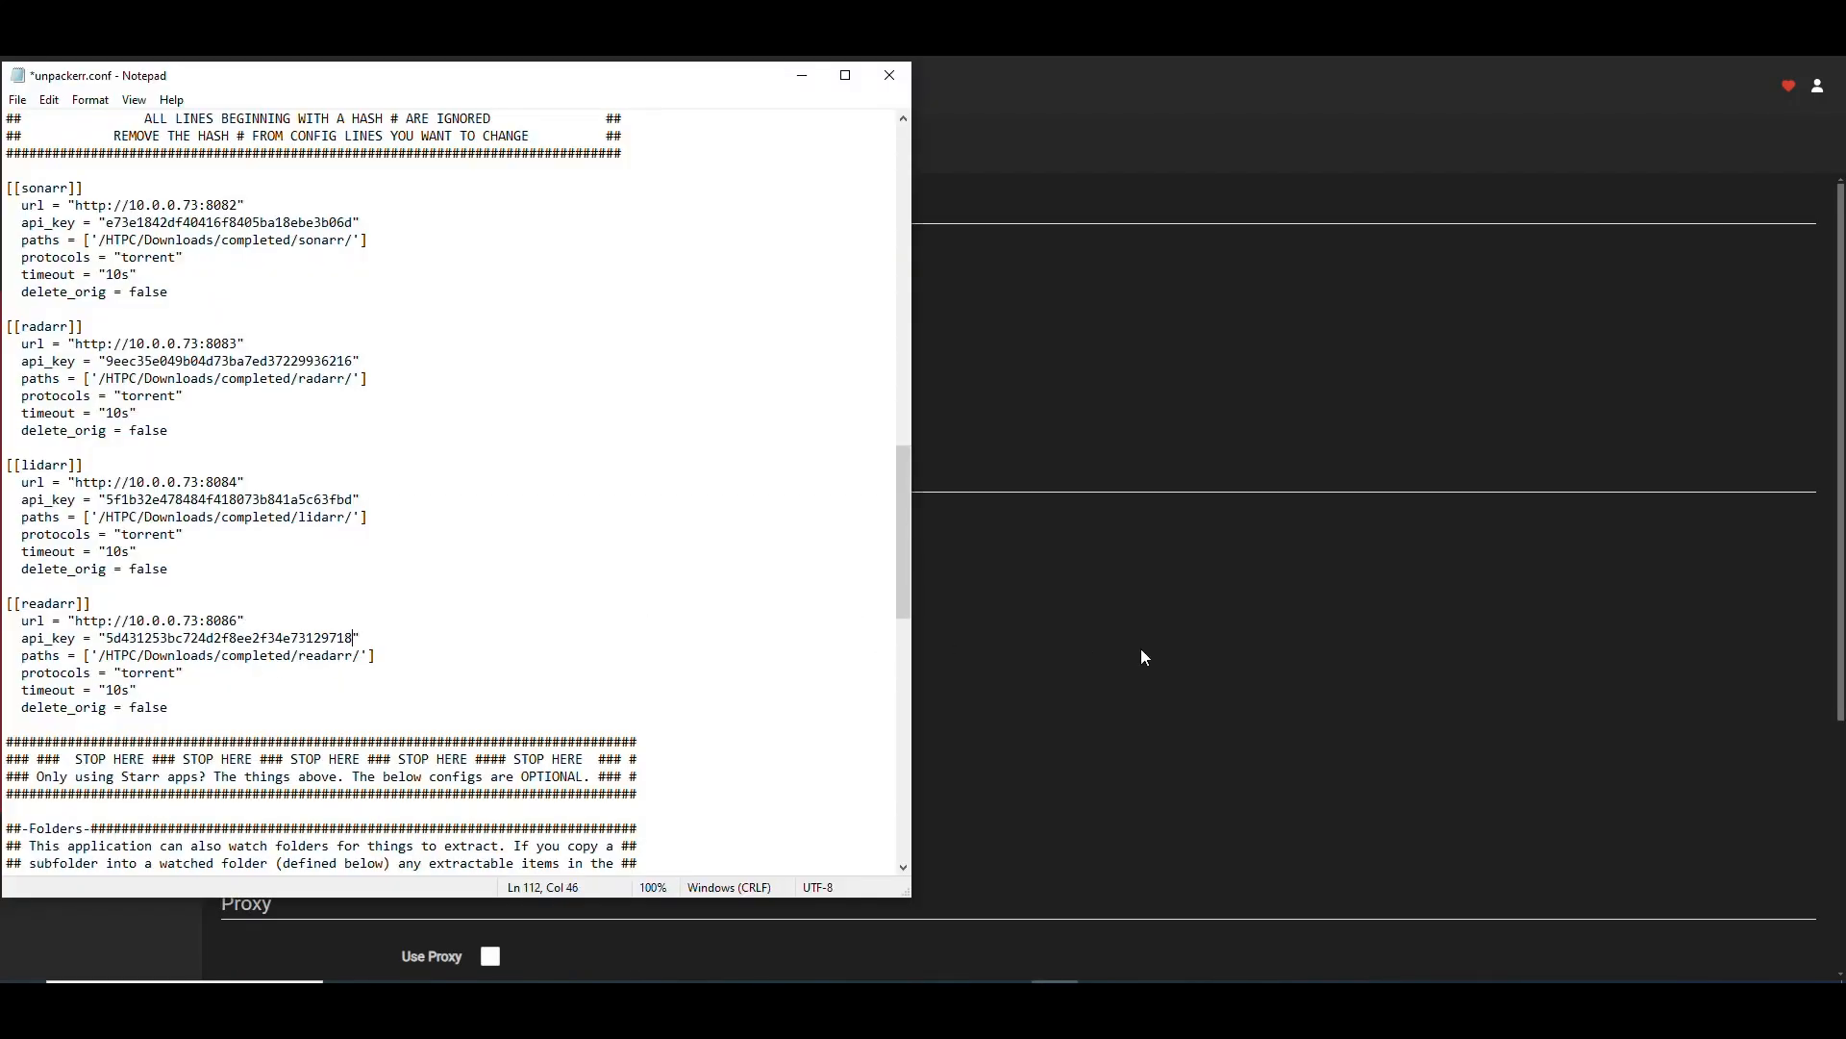
click(1140, 649)
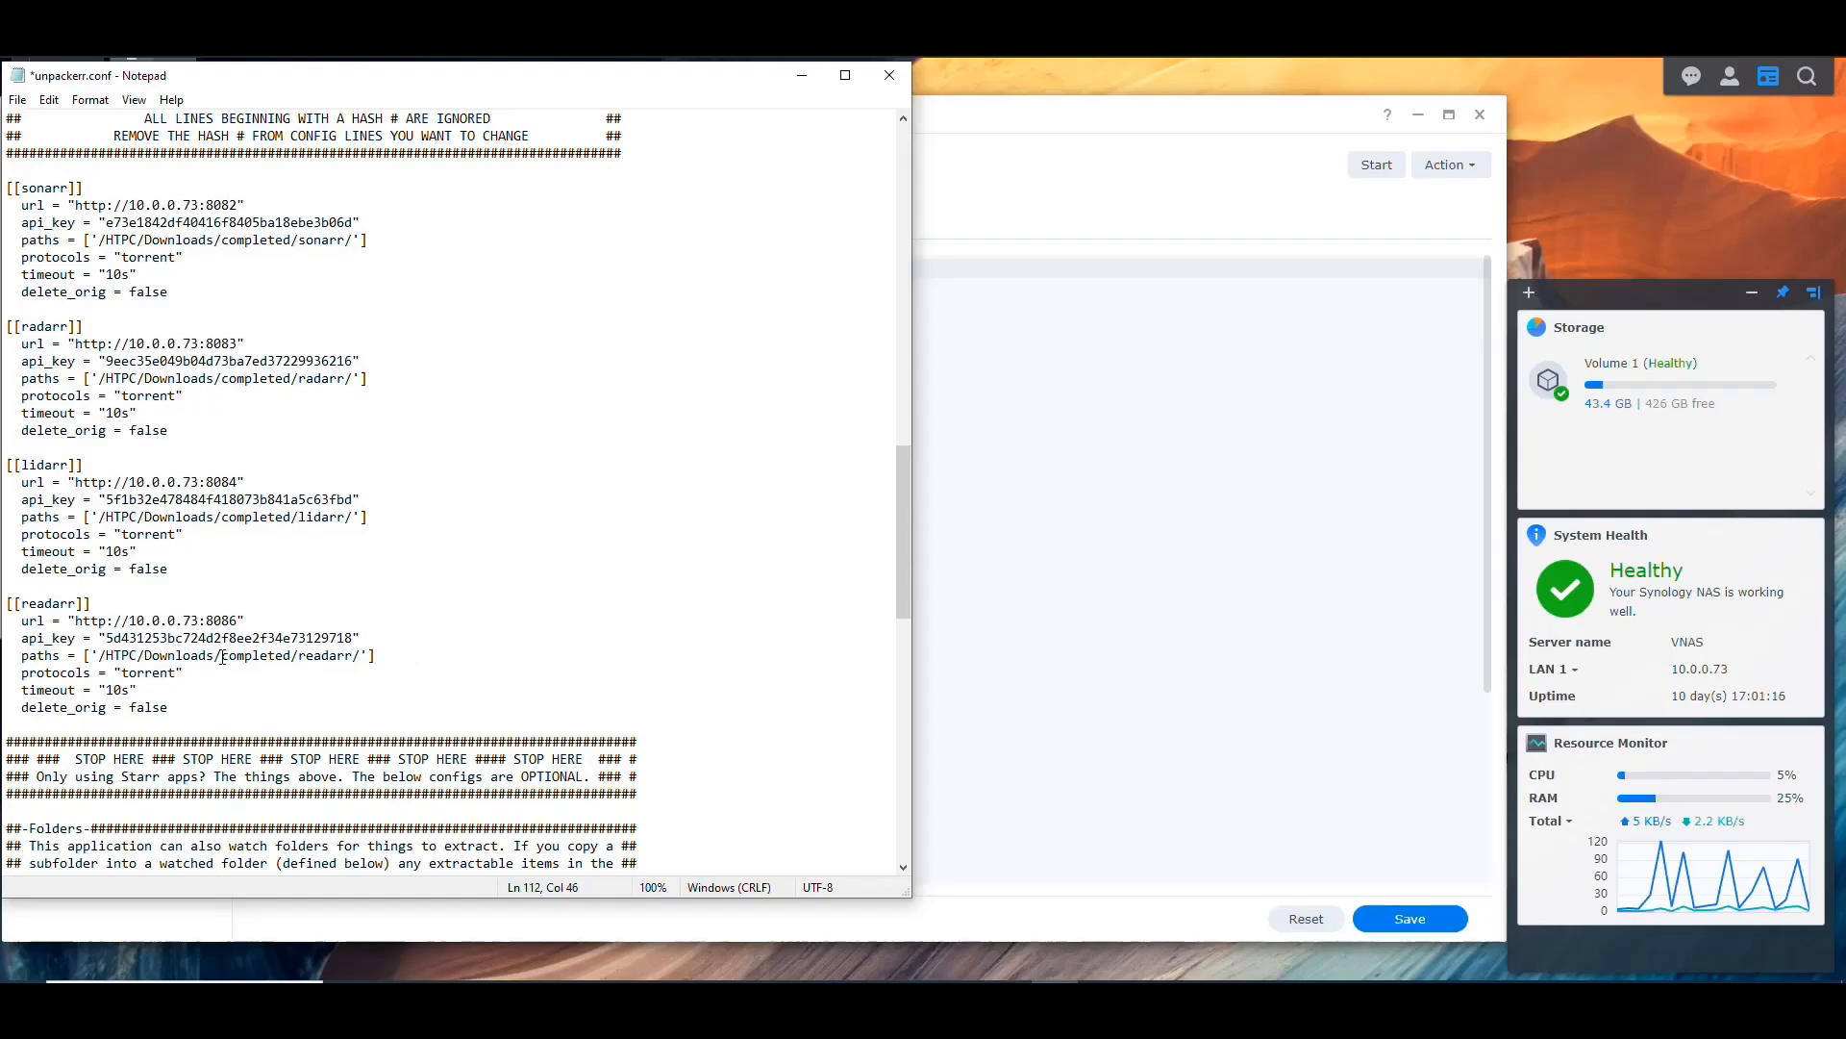
Review readarr's address and port, api_key and download path, then save unpackerr.conf
drag(129, 621, 233, 625)
drag(352, 637, 108, 633)
drag(359, 655, 100, 656)
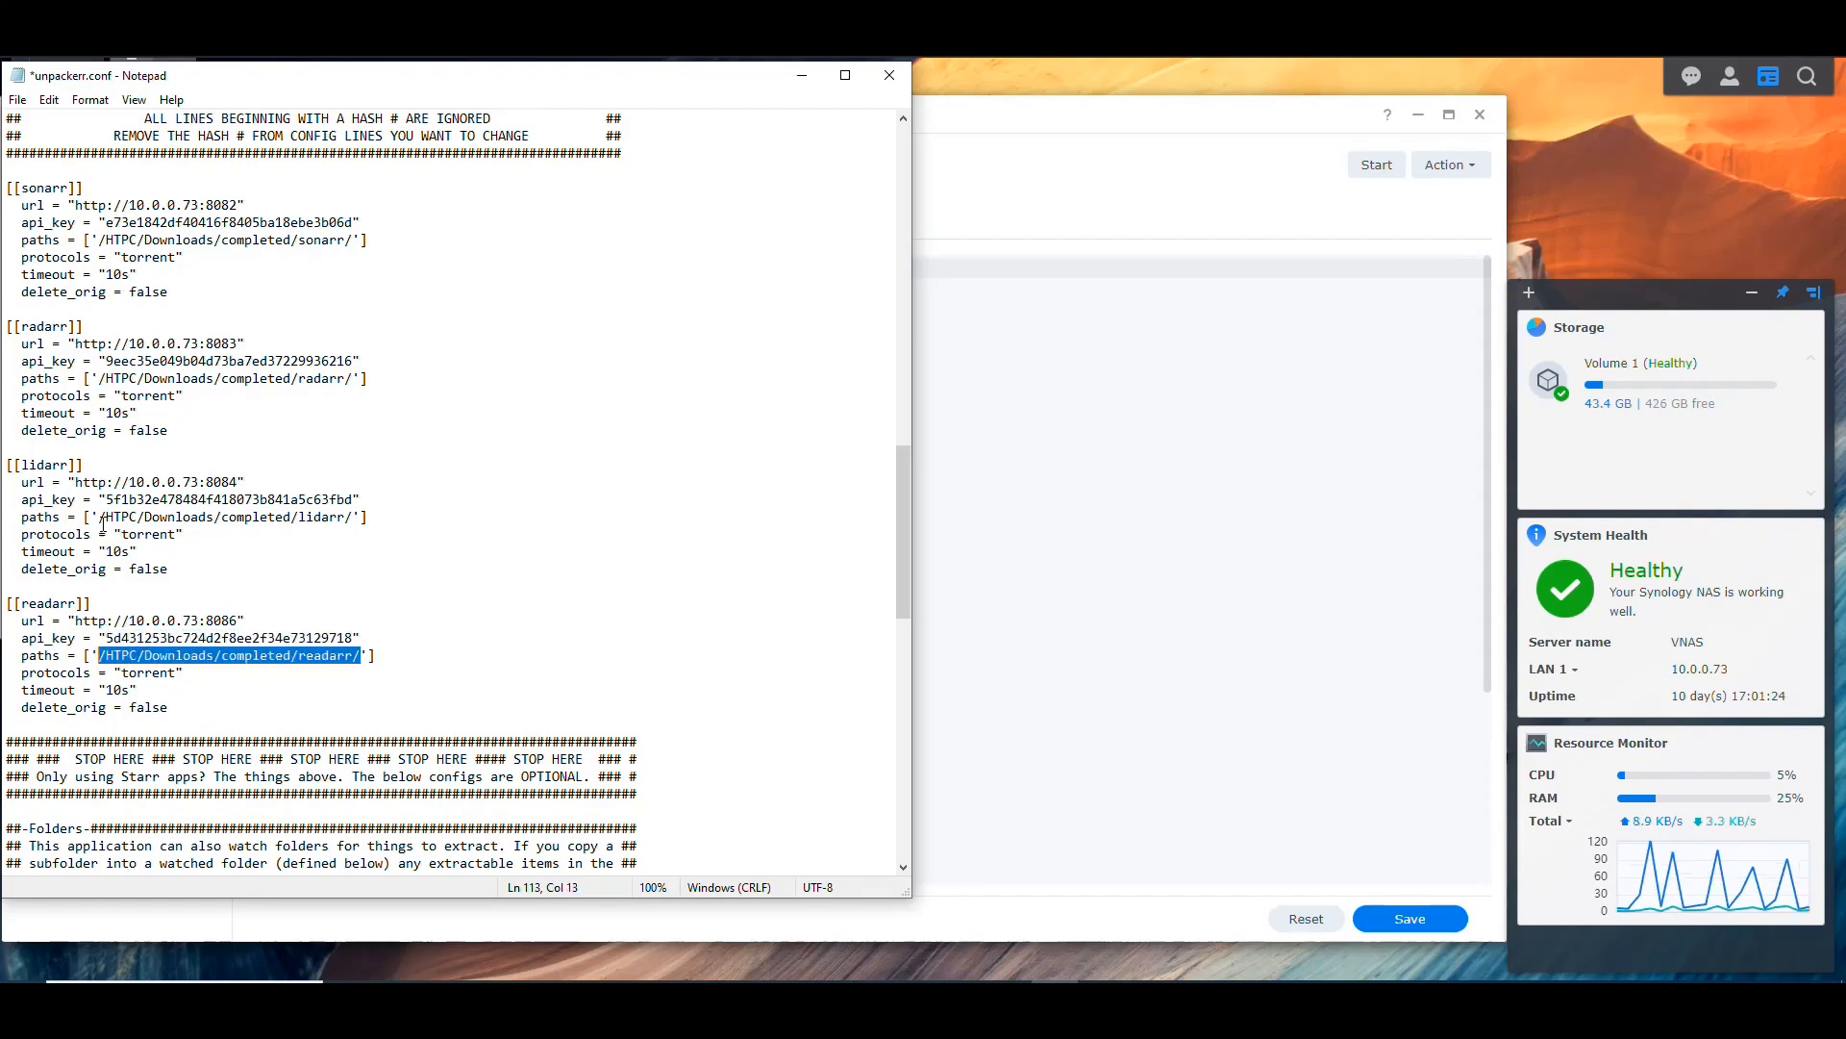
key(ctrl+s)
click(476, 620)
Scroll through unpackerr.conf's top settings, checking the example watch-folder path
scroll(493, 601, down, 8)
scroll(477, 597, down, 2)
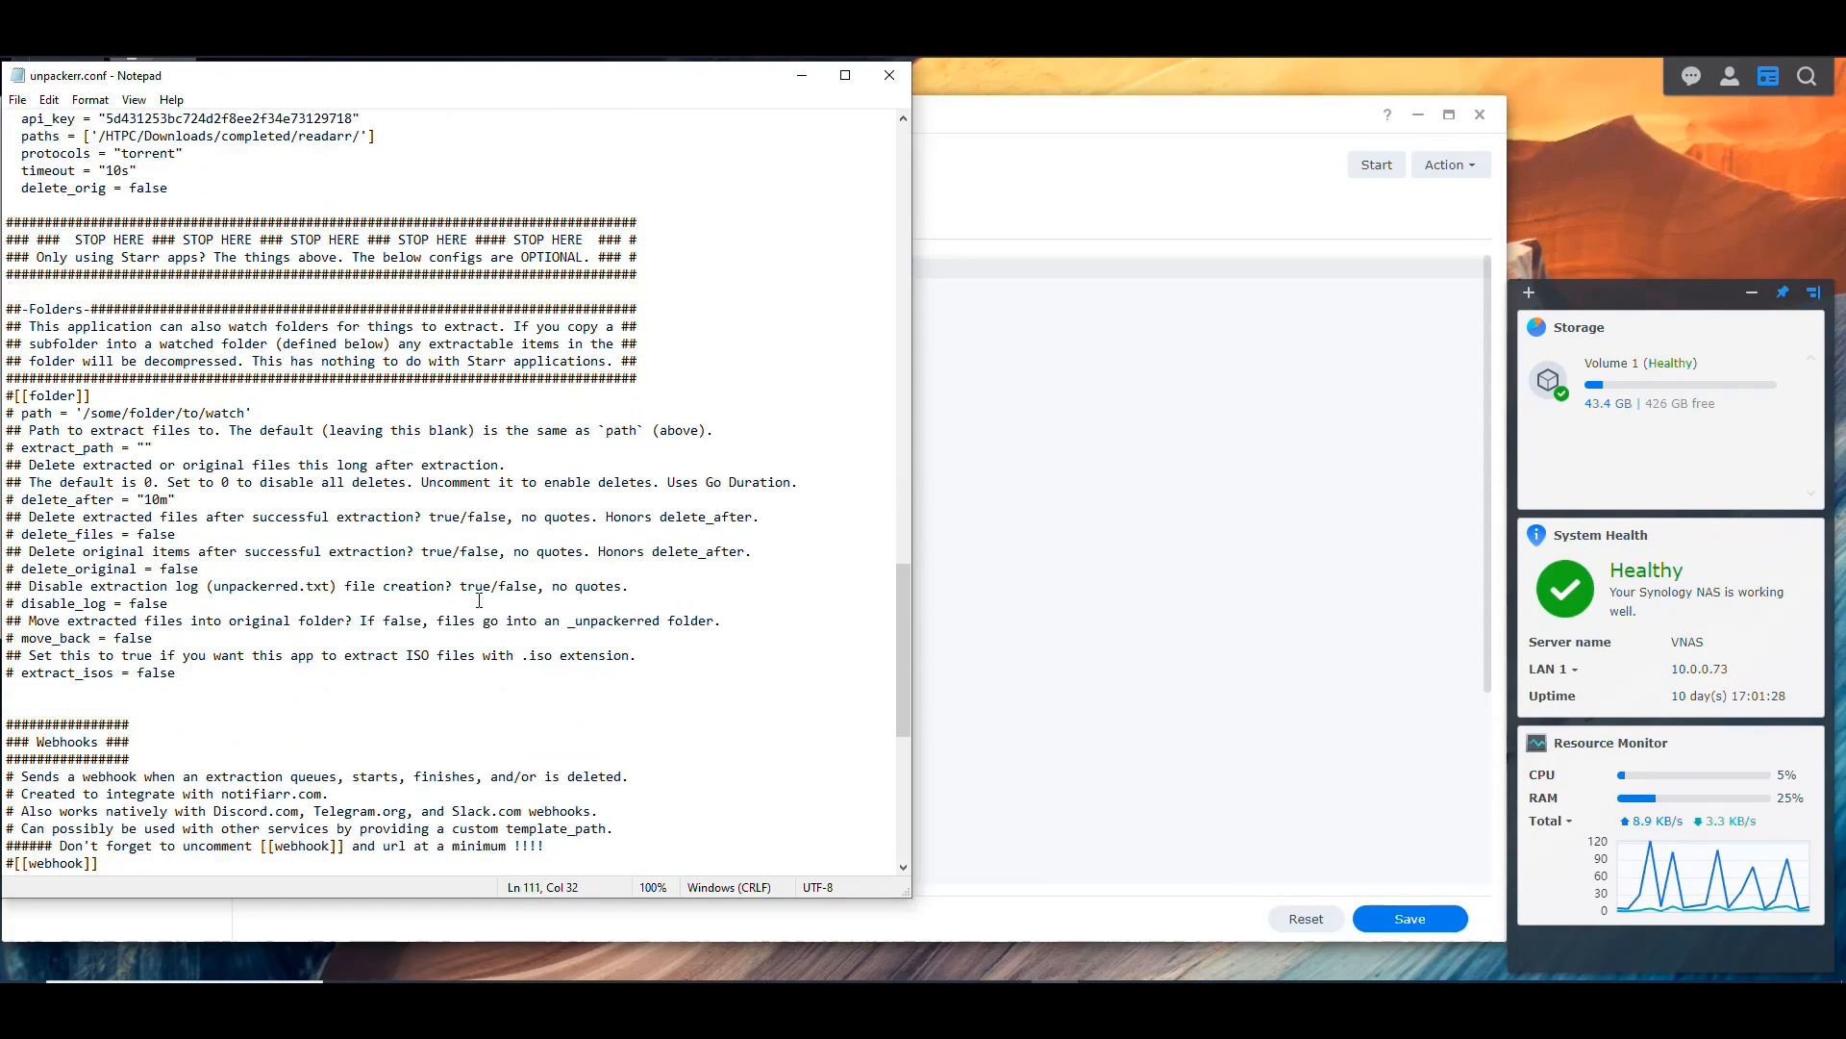
scroll(428, 572, up, 1)
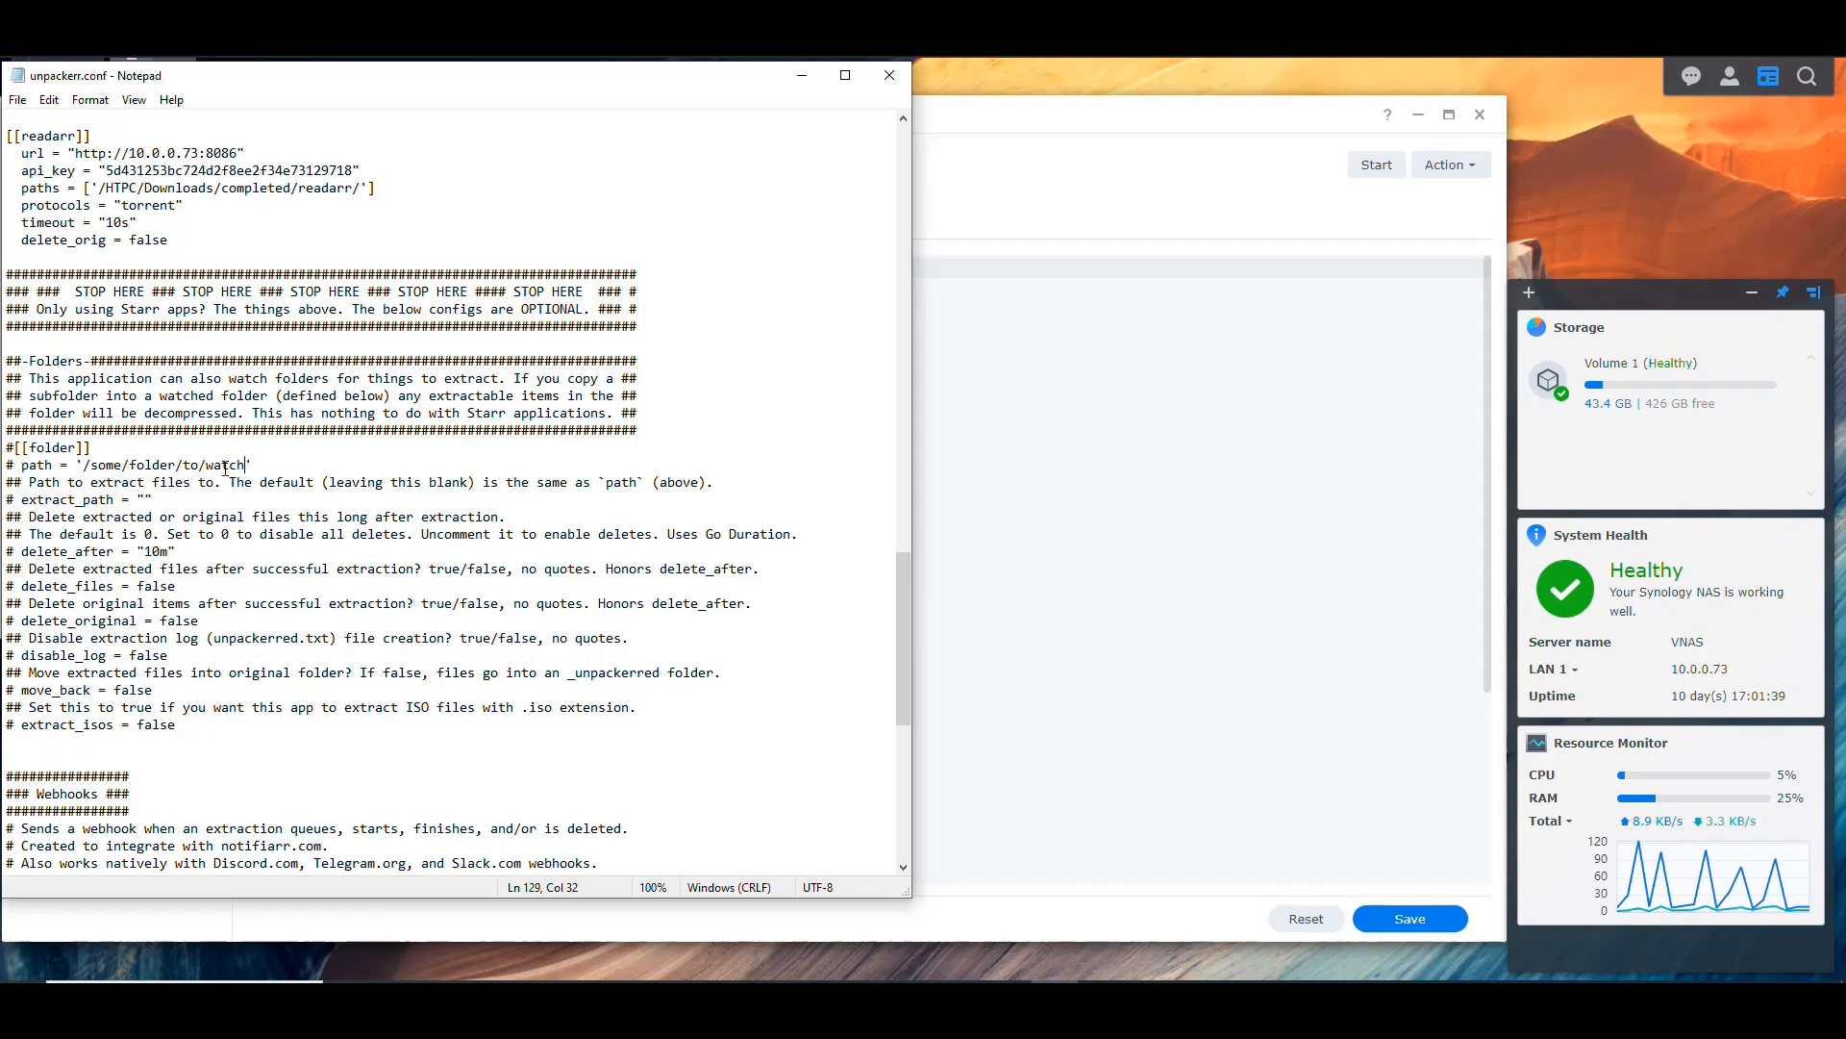
drag(244, 467, 87, 465)
click(283, 461)
scroll(292, 458, down, 6)
scroll(303, 539, up, 14)
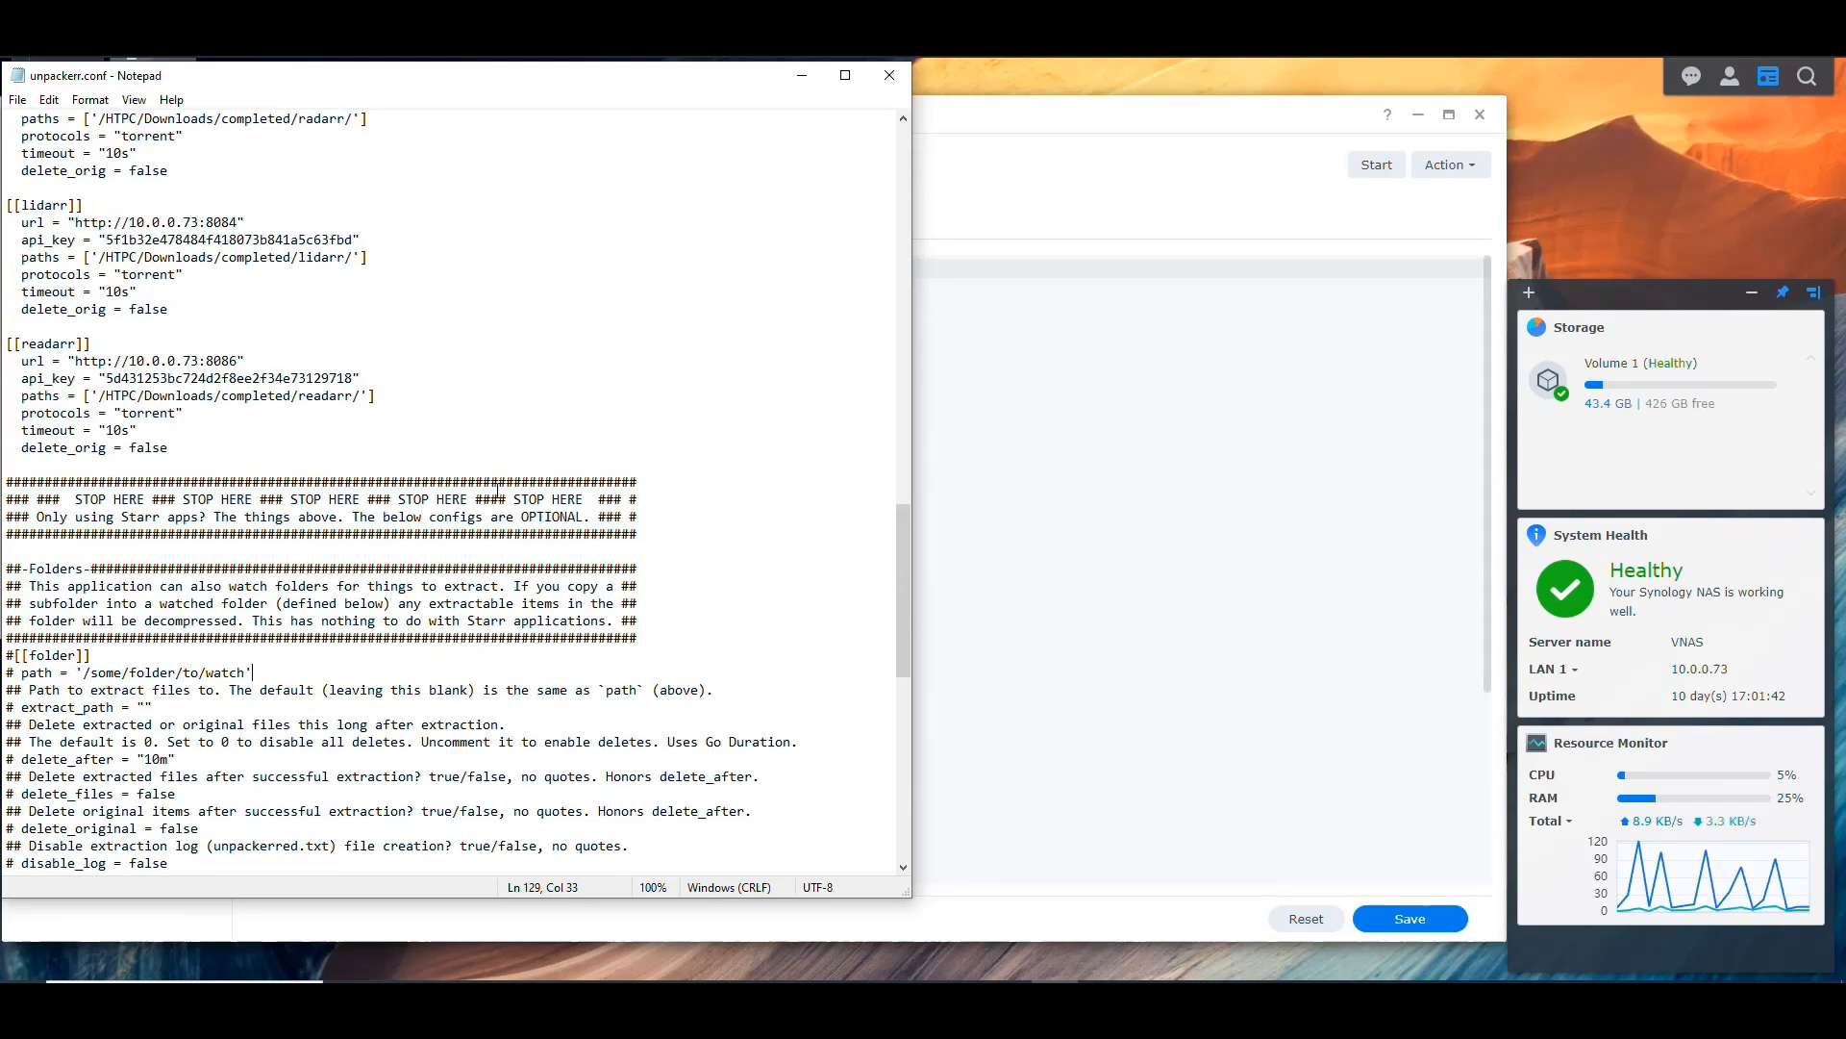
scroll(232, 260, up, 20)
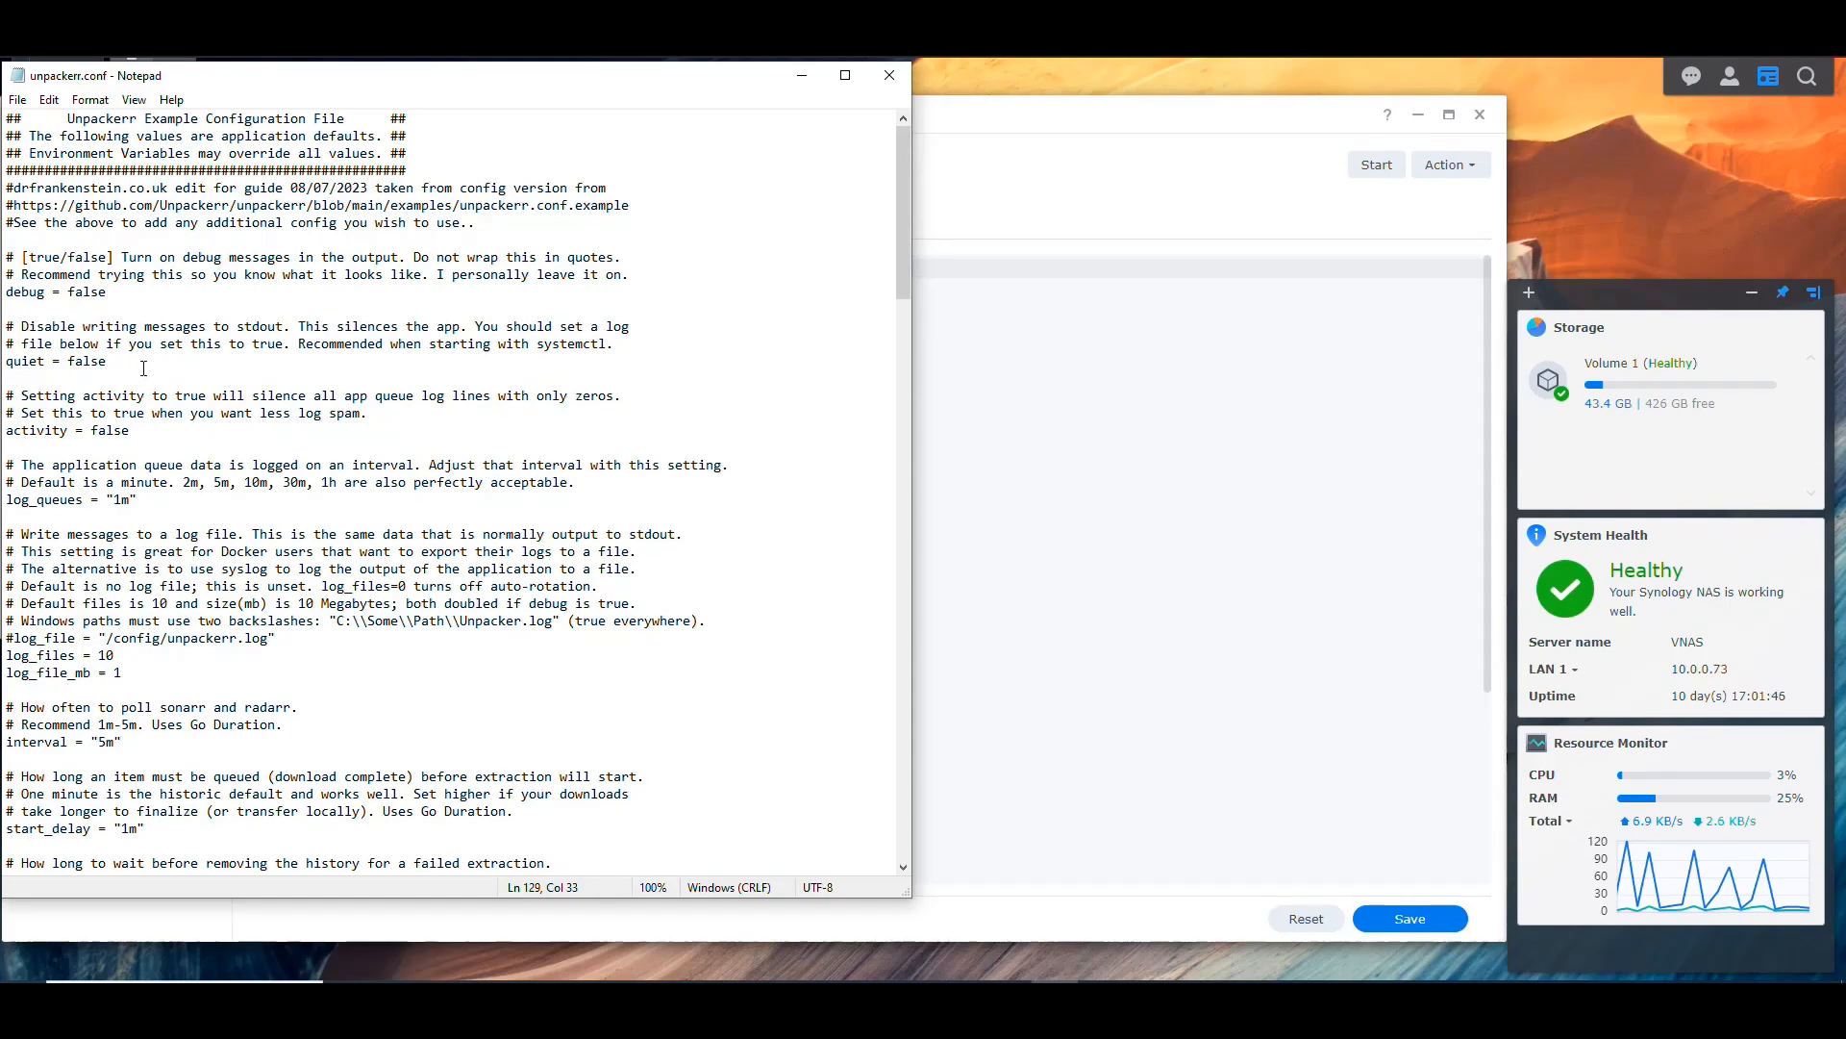
scroll(143, 368, down, 2)
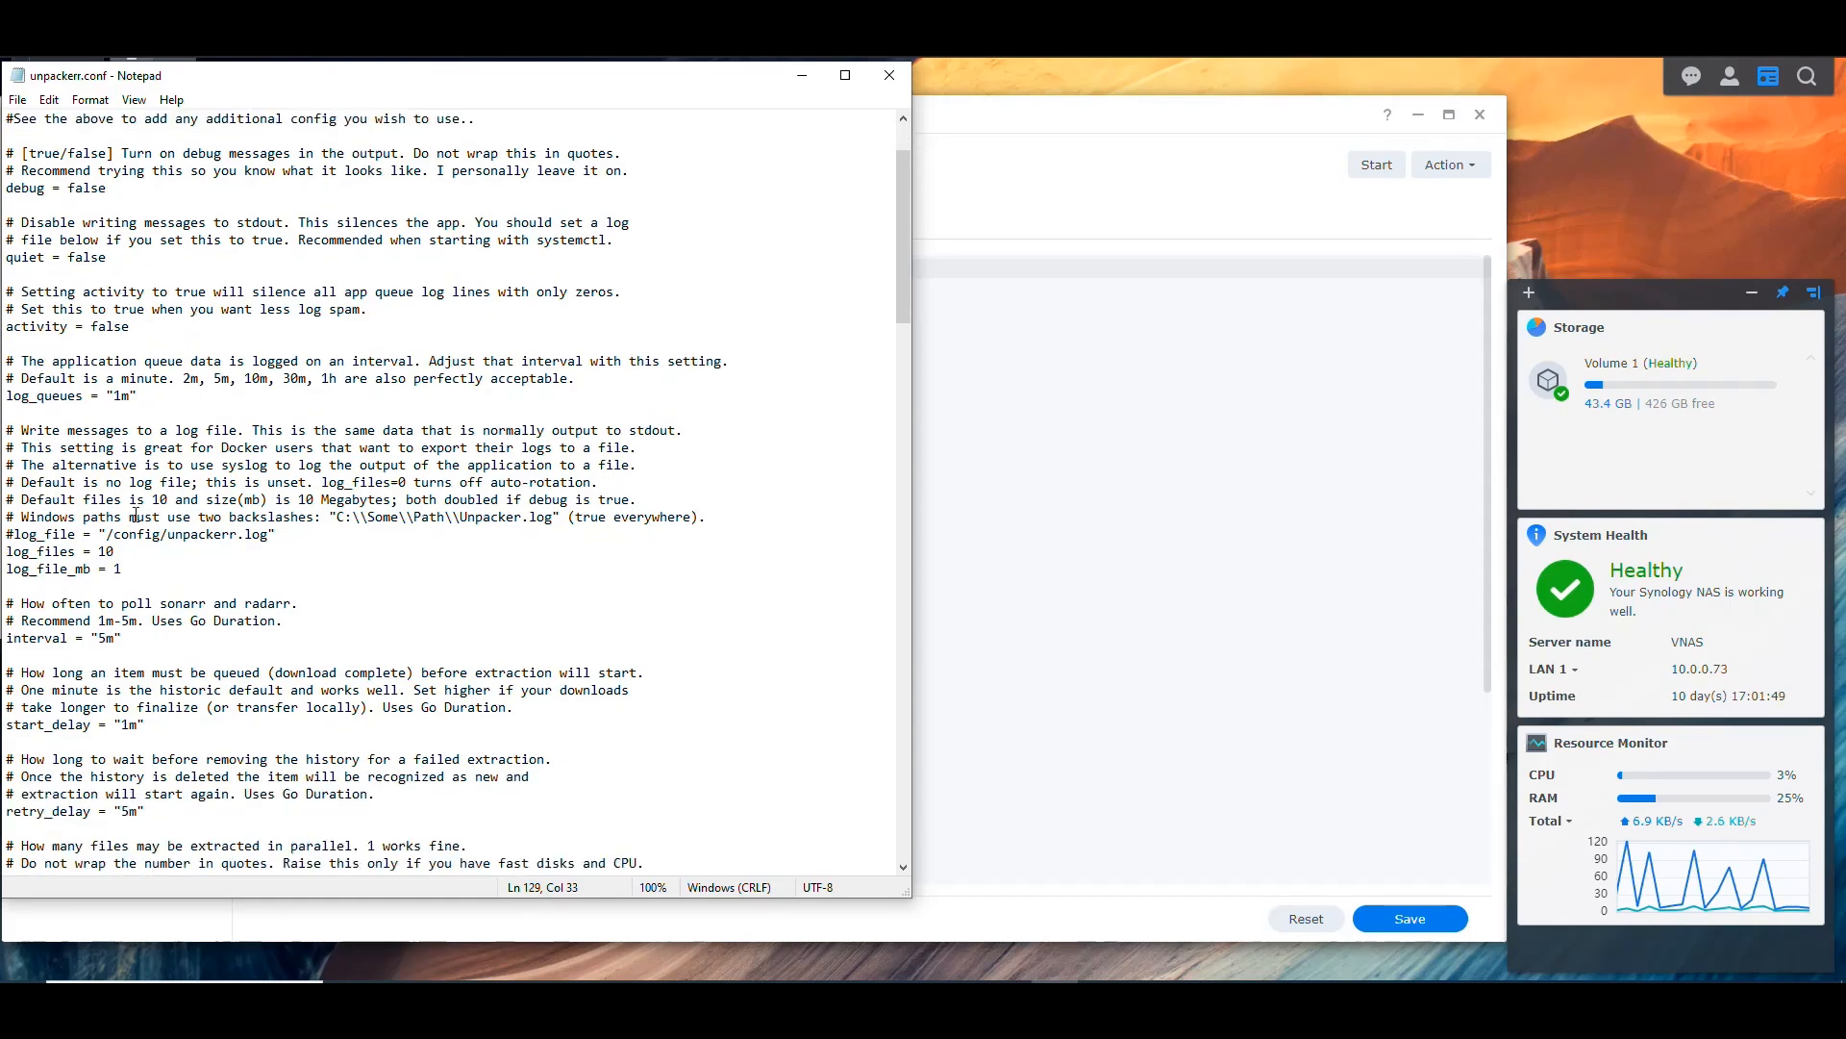
scroll(260, 525, up, 2)
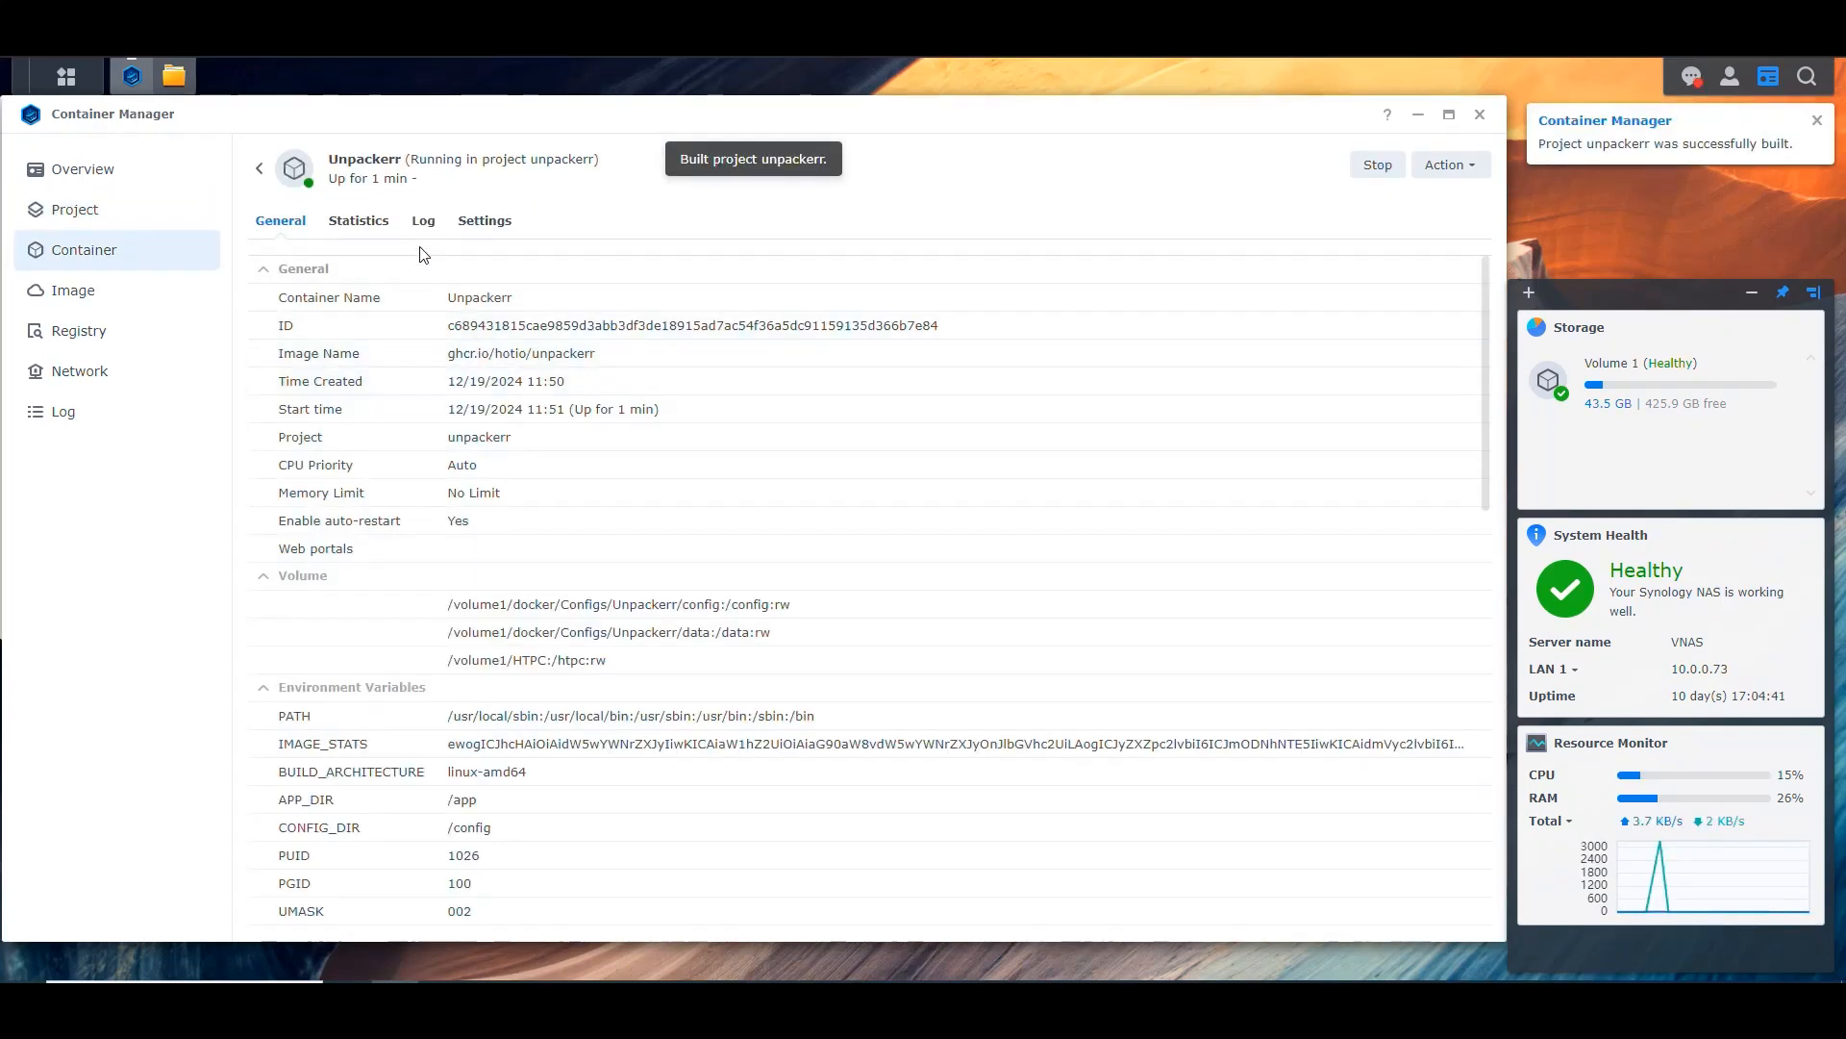
Open the Unpackerr container's log and refresh it until the Radarr, Sonarr, Lidarr and Readarr config lines appear
click(423, 220)
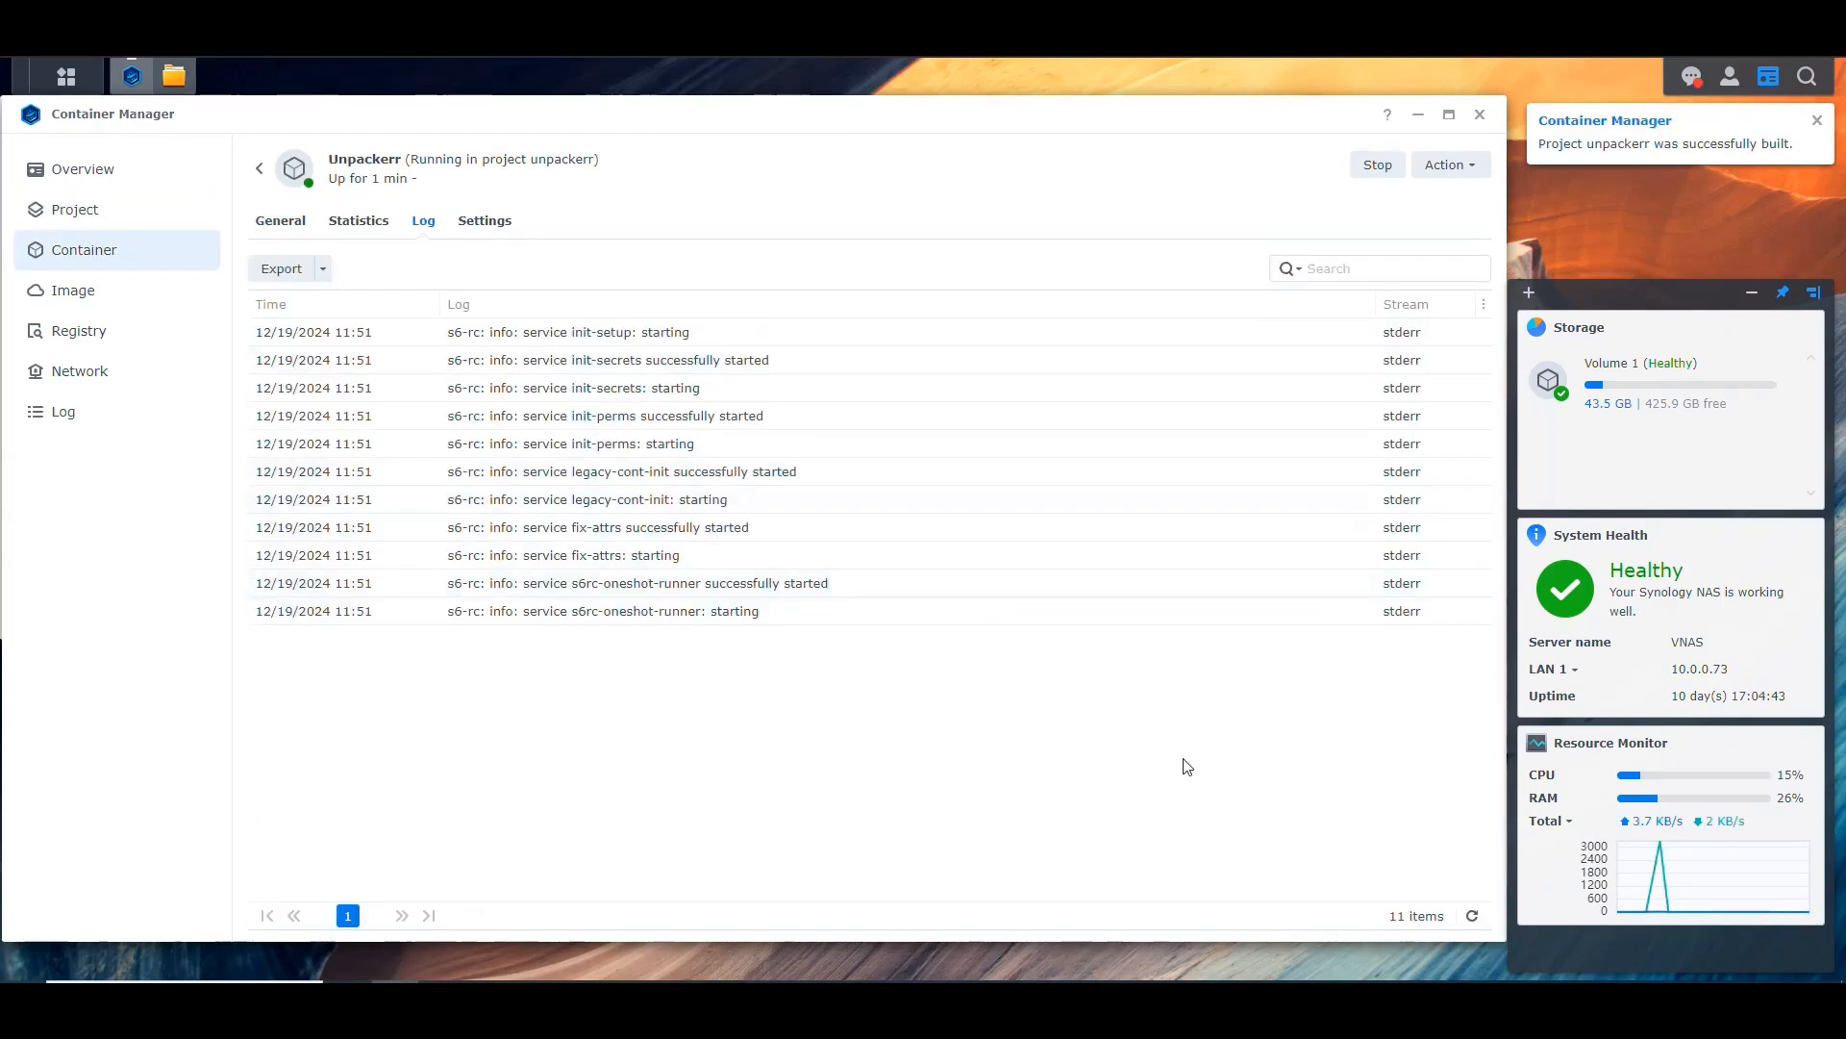
click(1471, 917)
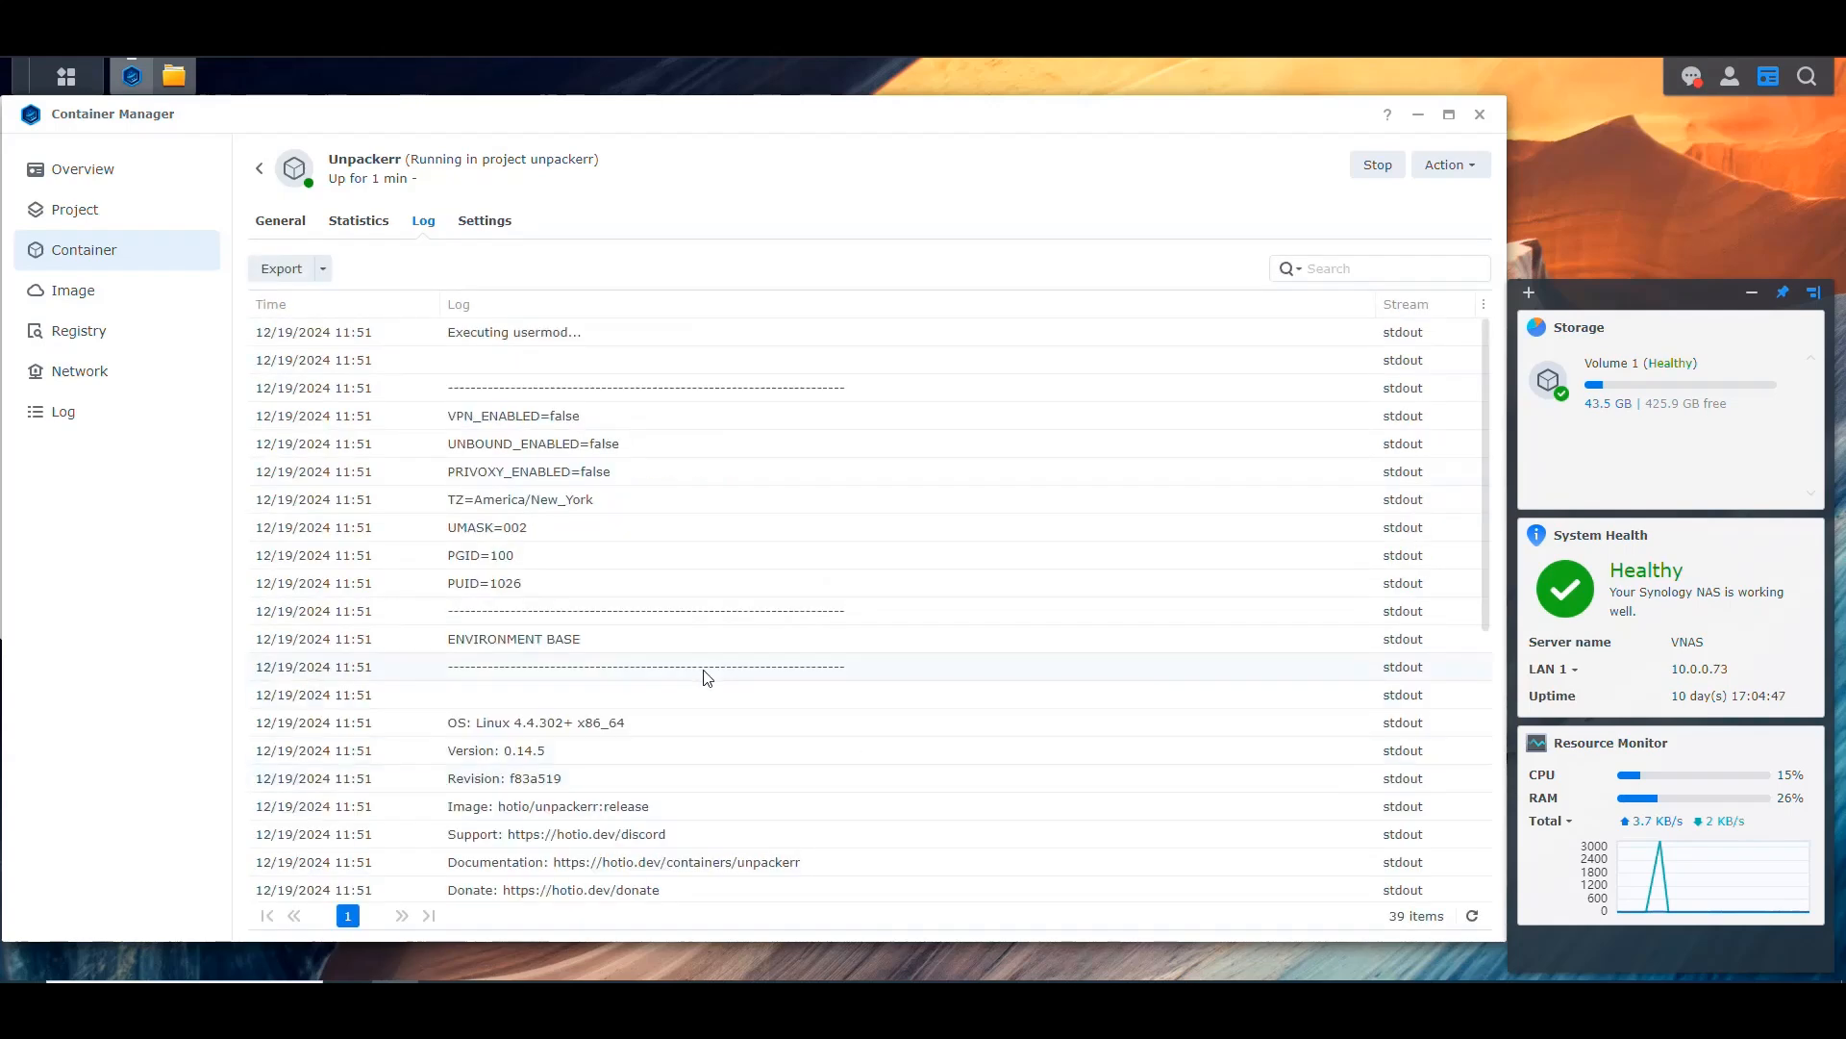
scroll(763, 667, down, 4)
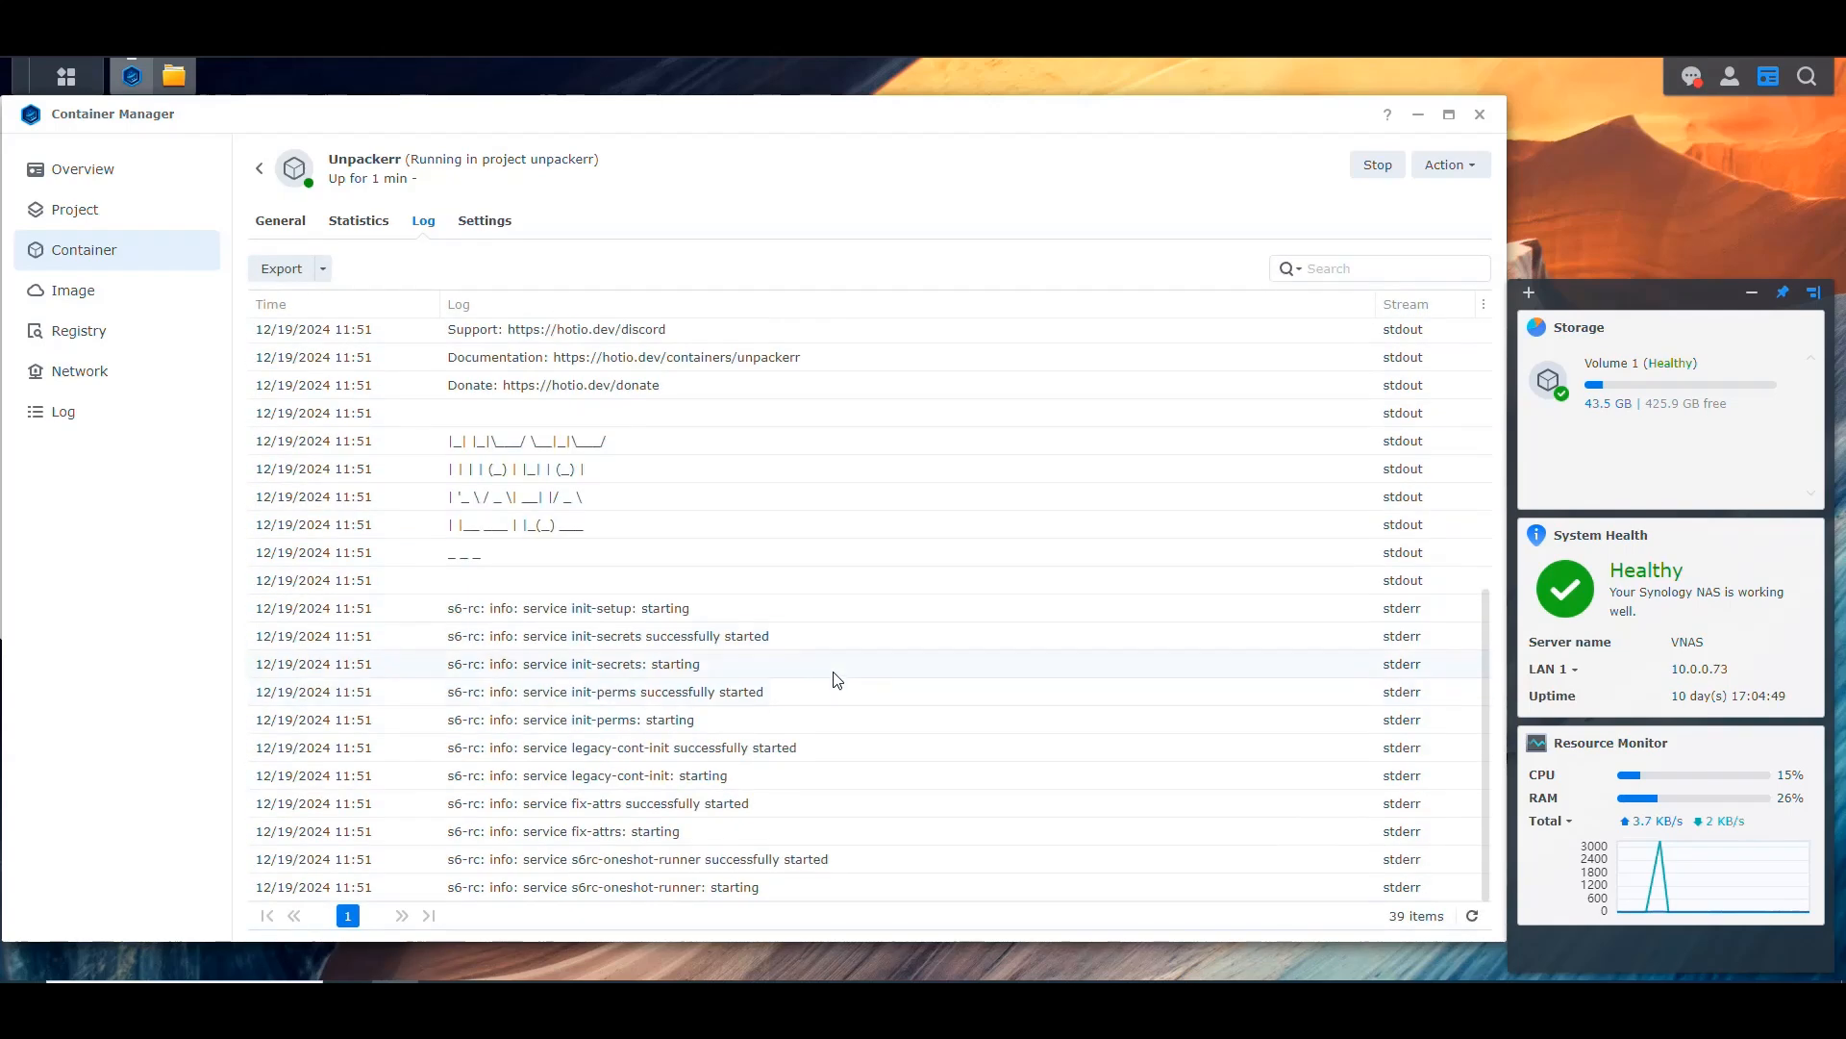
scroll(702, 707, up, 4)
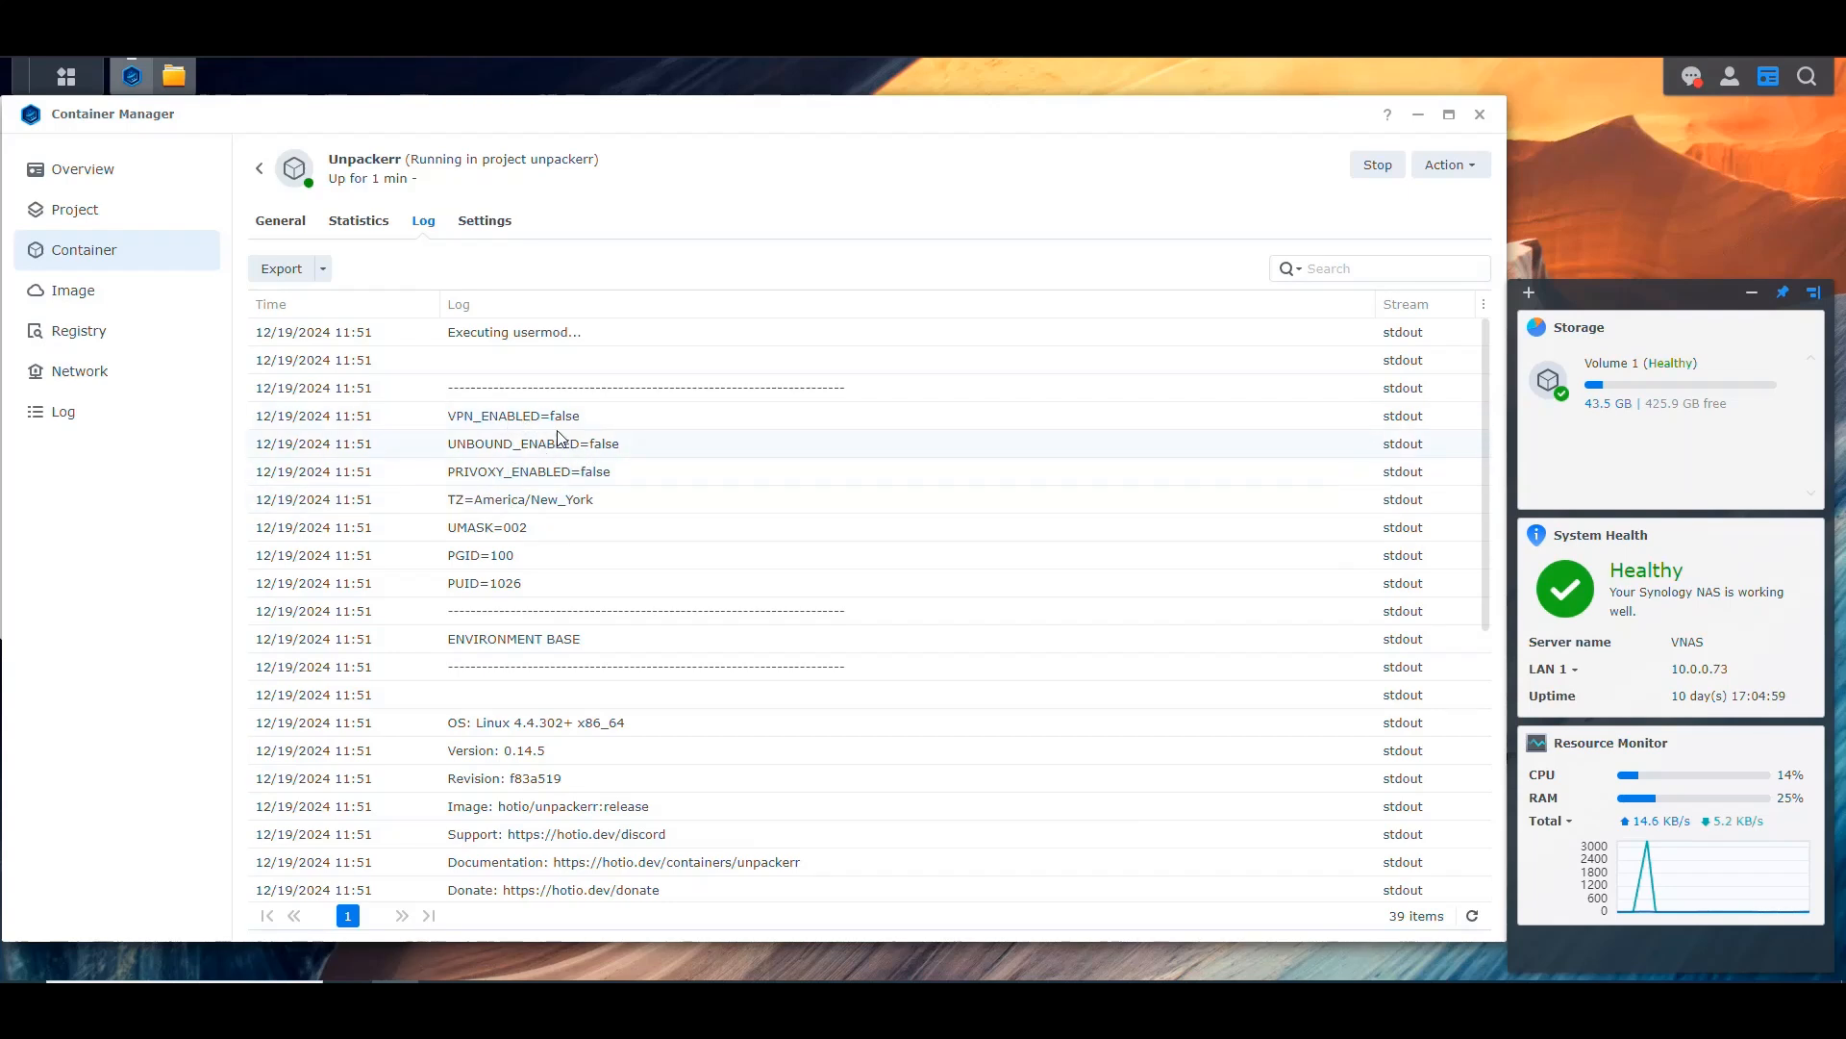
click(1472, 916)
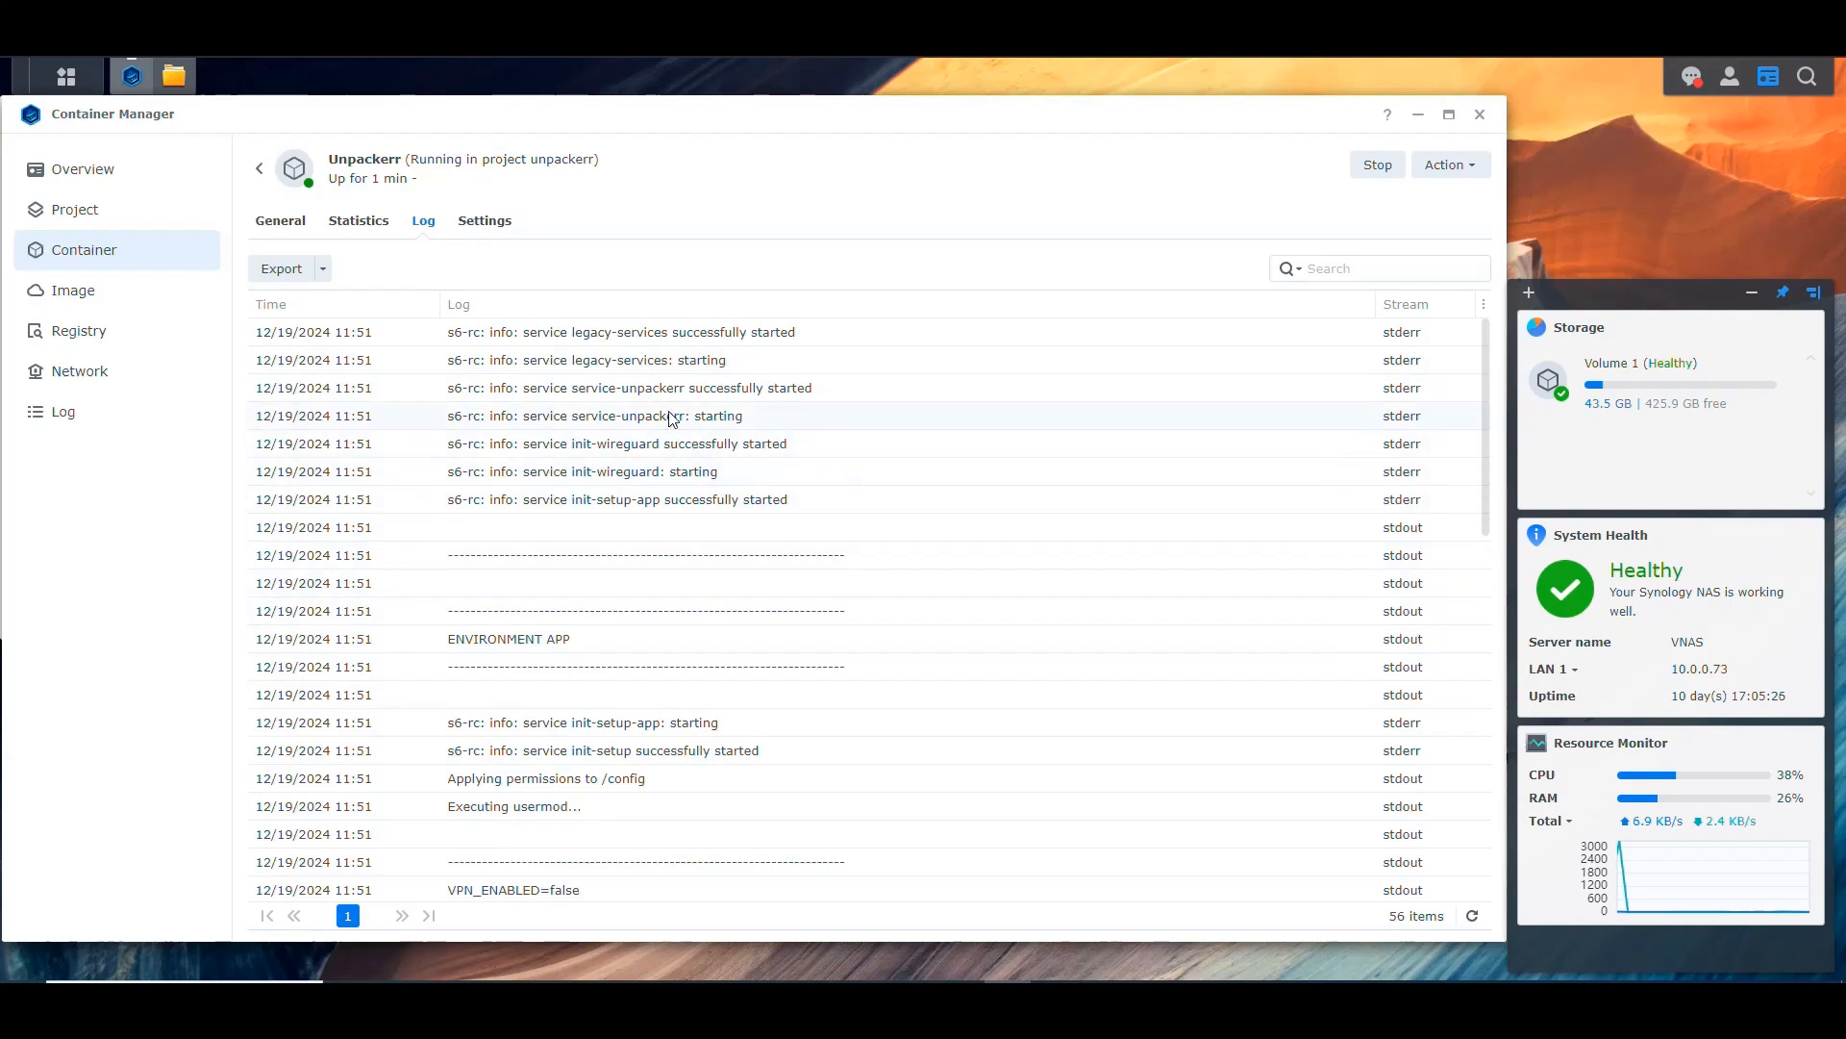
click(1472, 915)
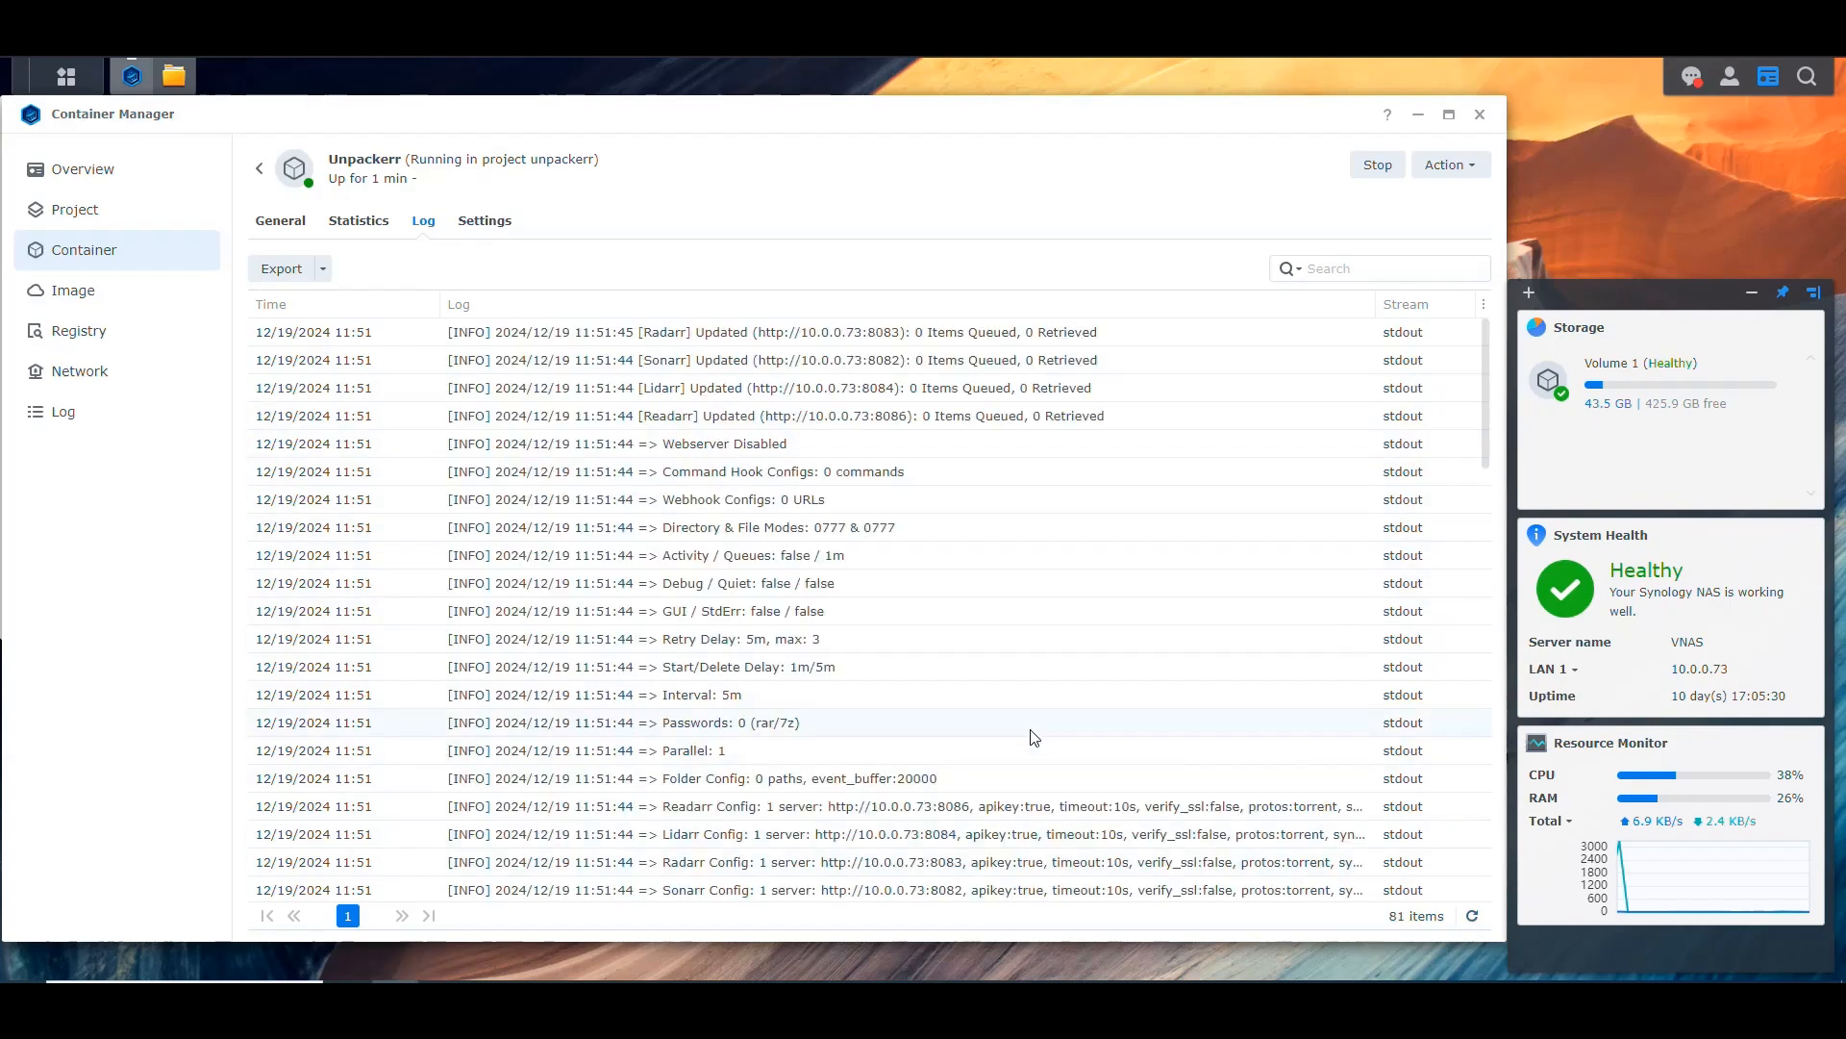
Scroll the Unpackerr log to review the four apps' config lines, mark Radarr Updated, and refresh
scroll(1034, 721, down, 3)
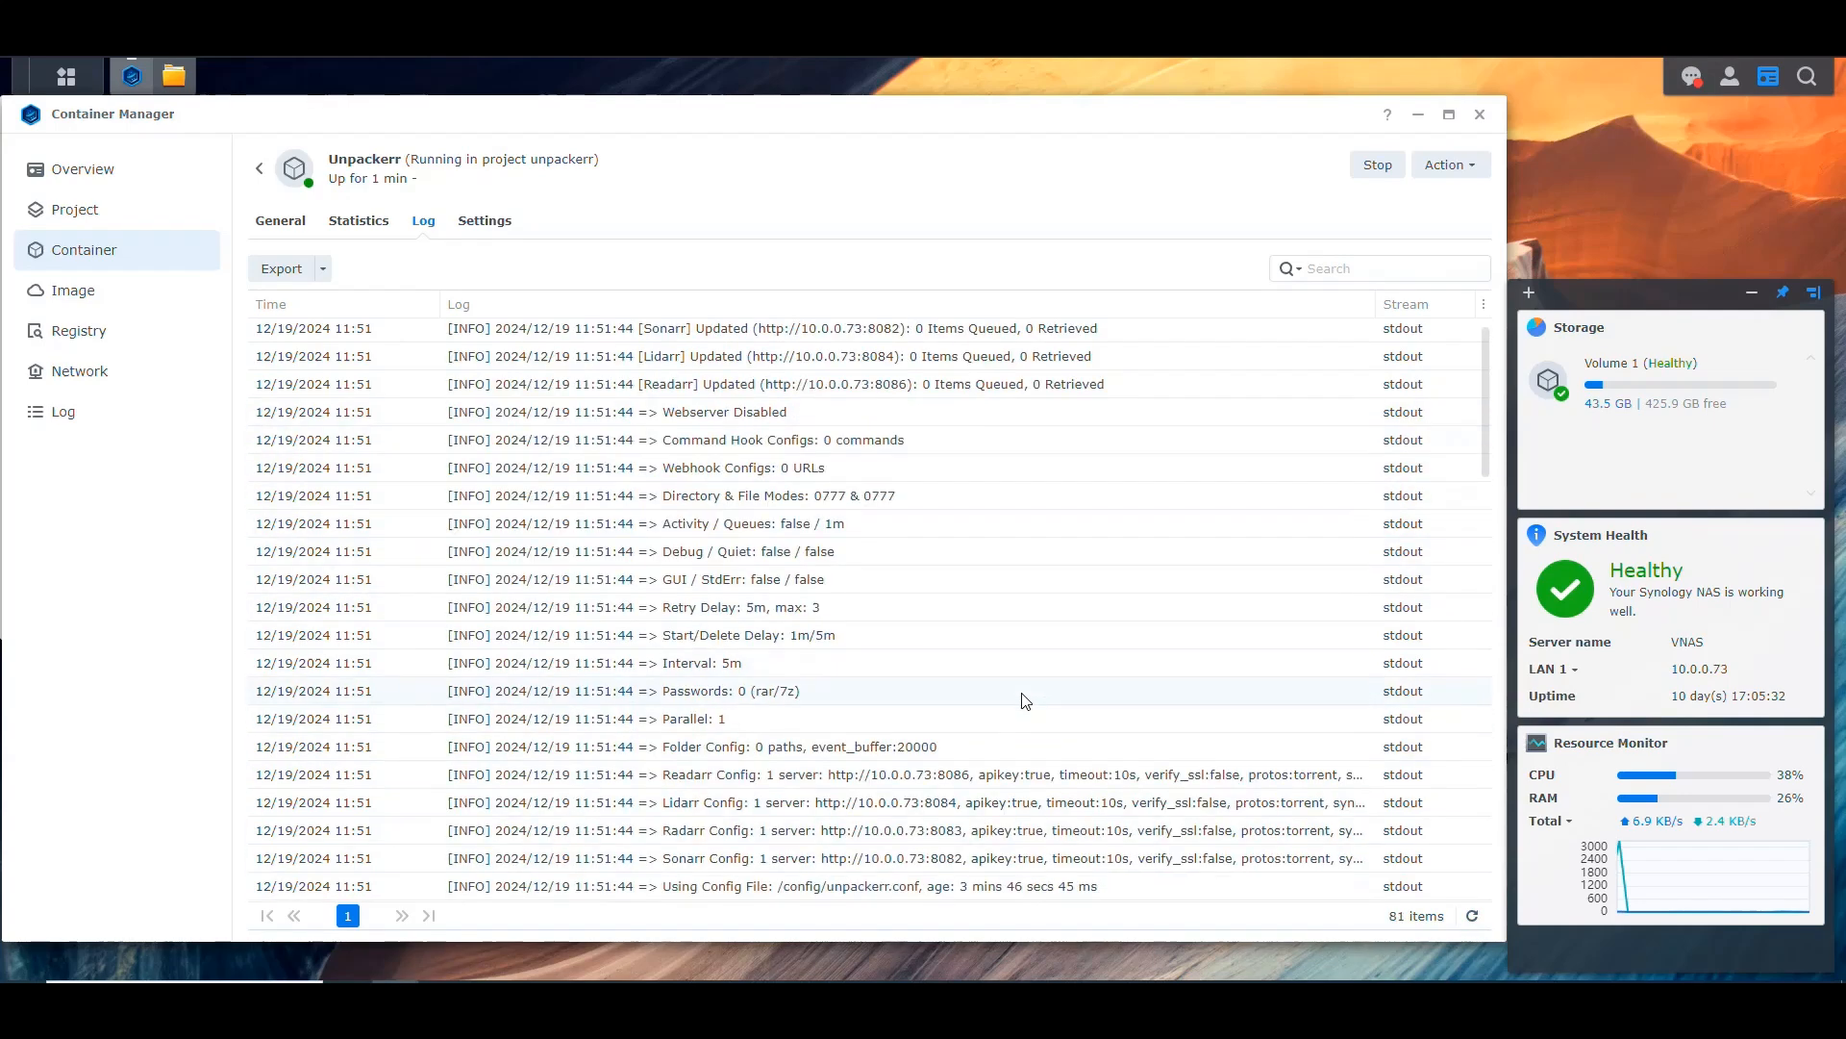
scroll(998, 726, up, 1)
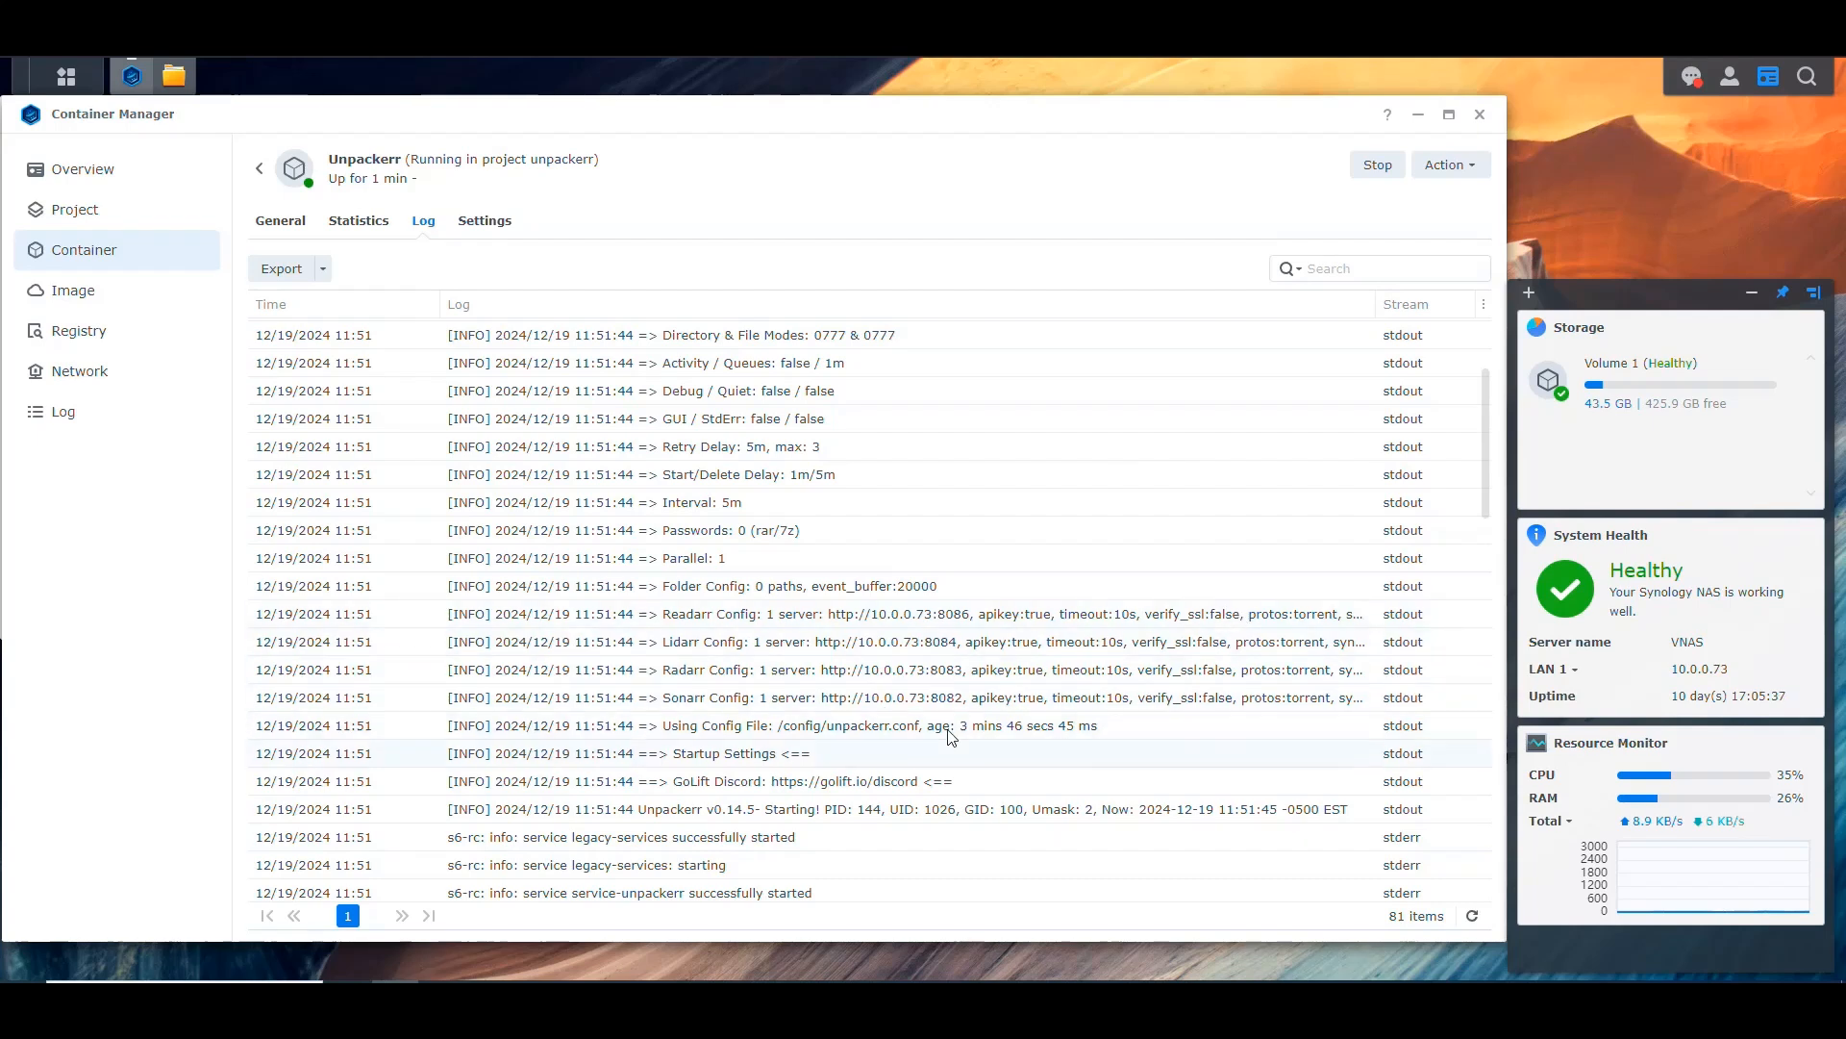
scroll(846, 723, up, 1)
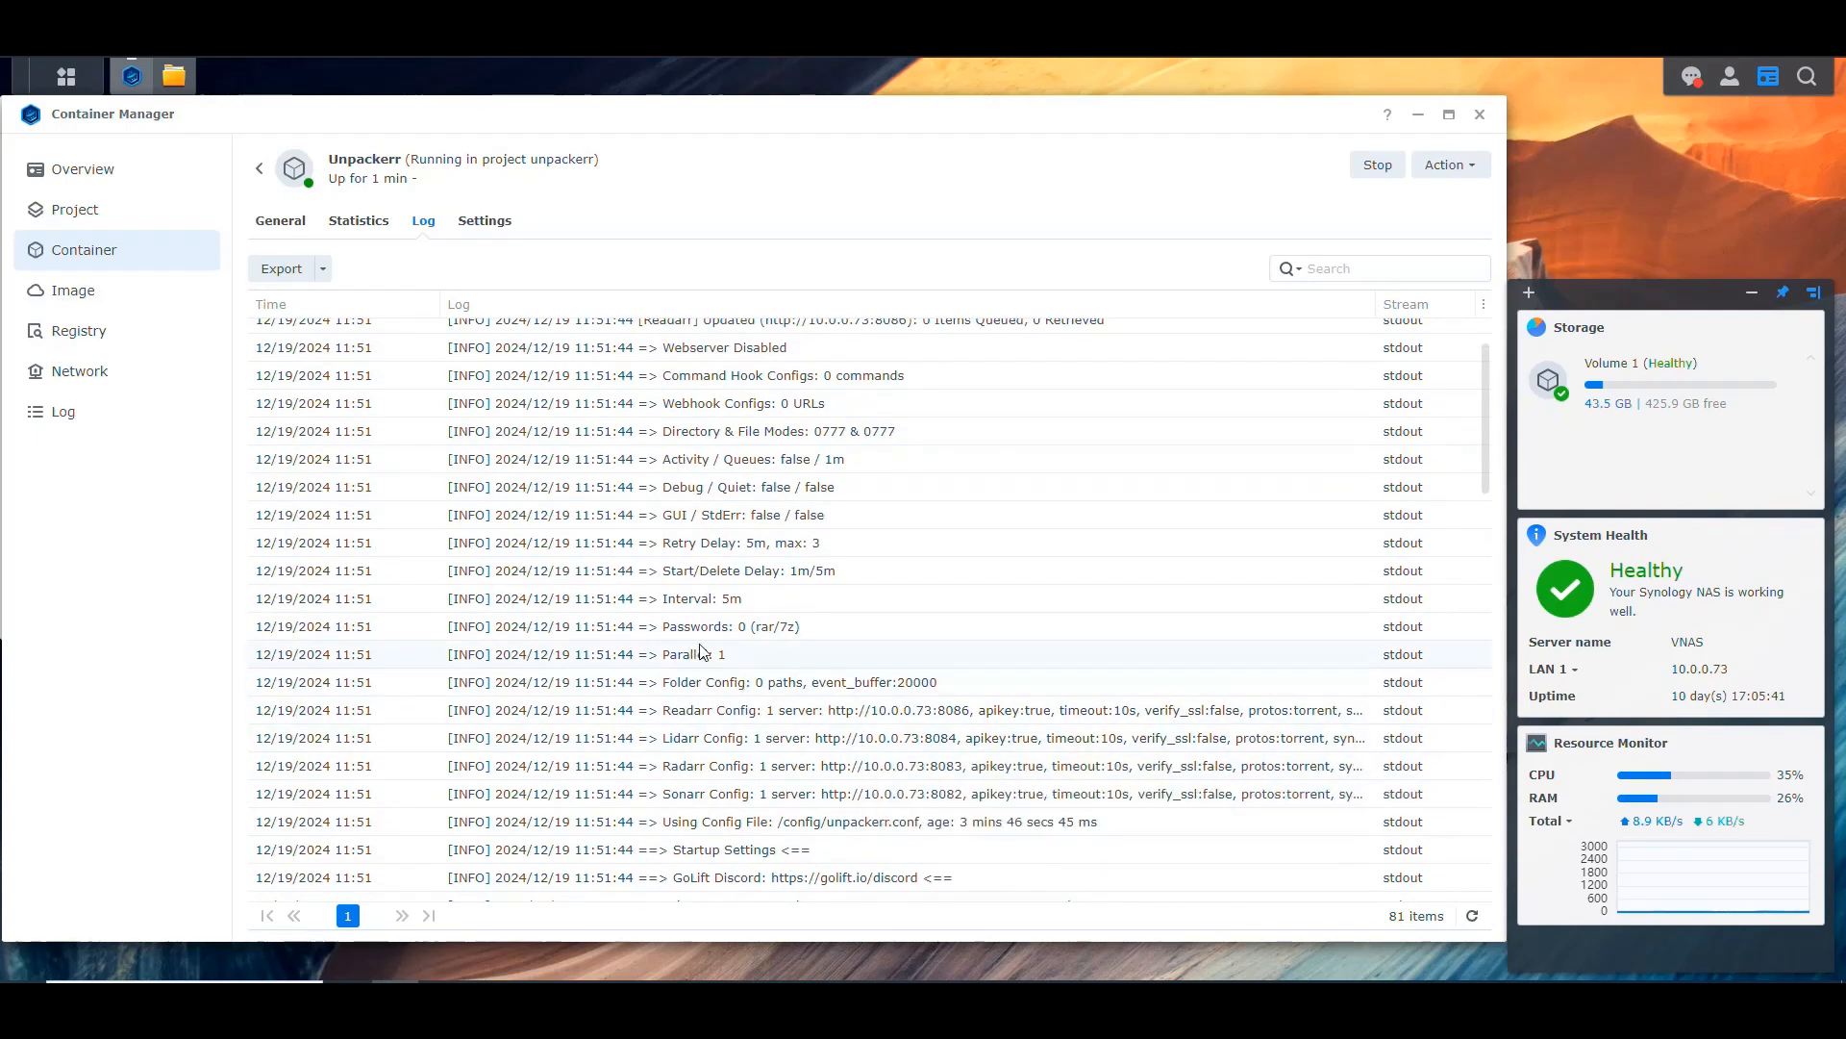
scroll(765, 577, up, 1)
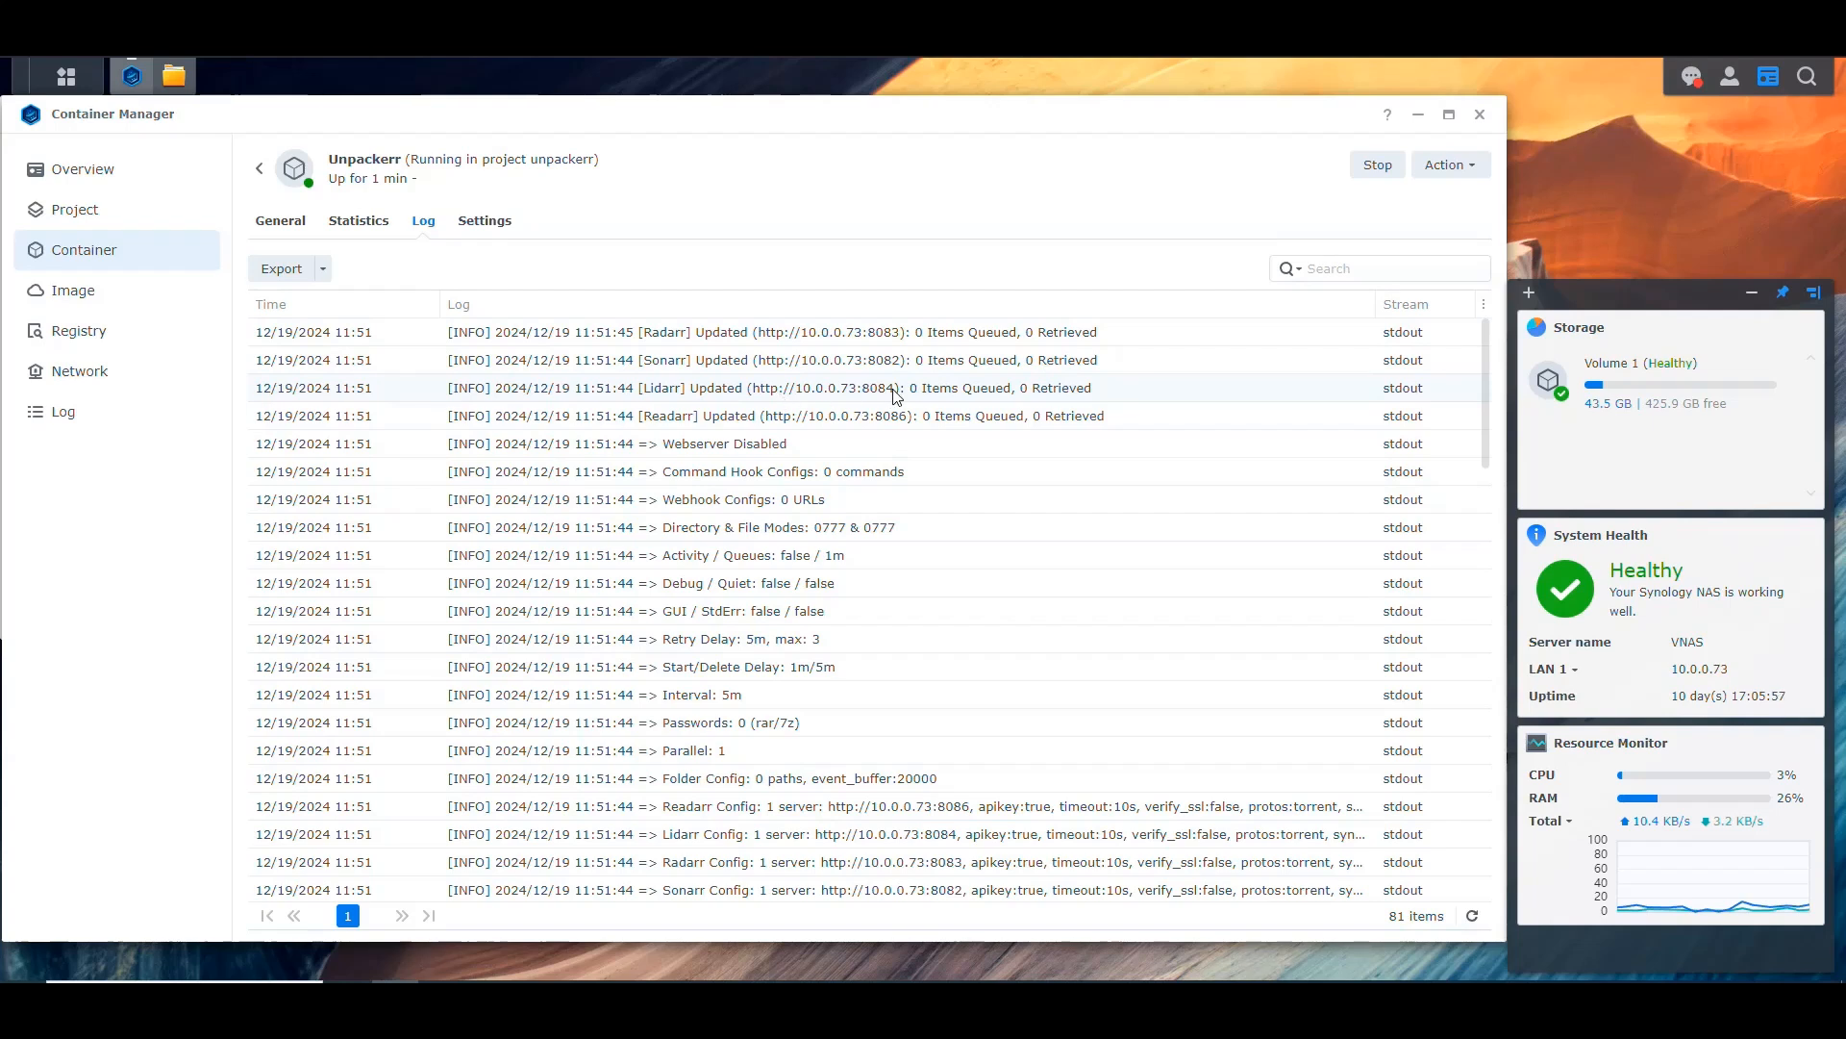
click(962, 338)
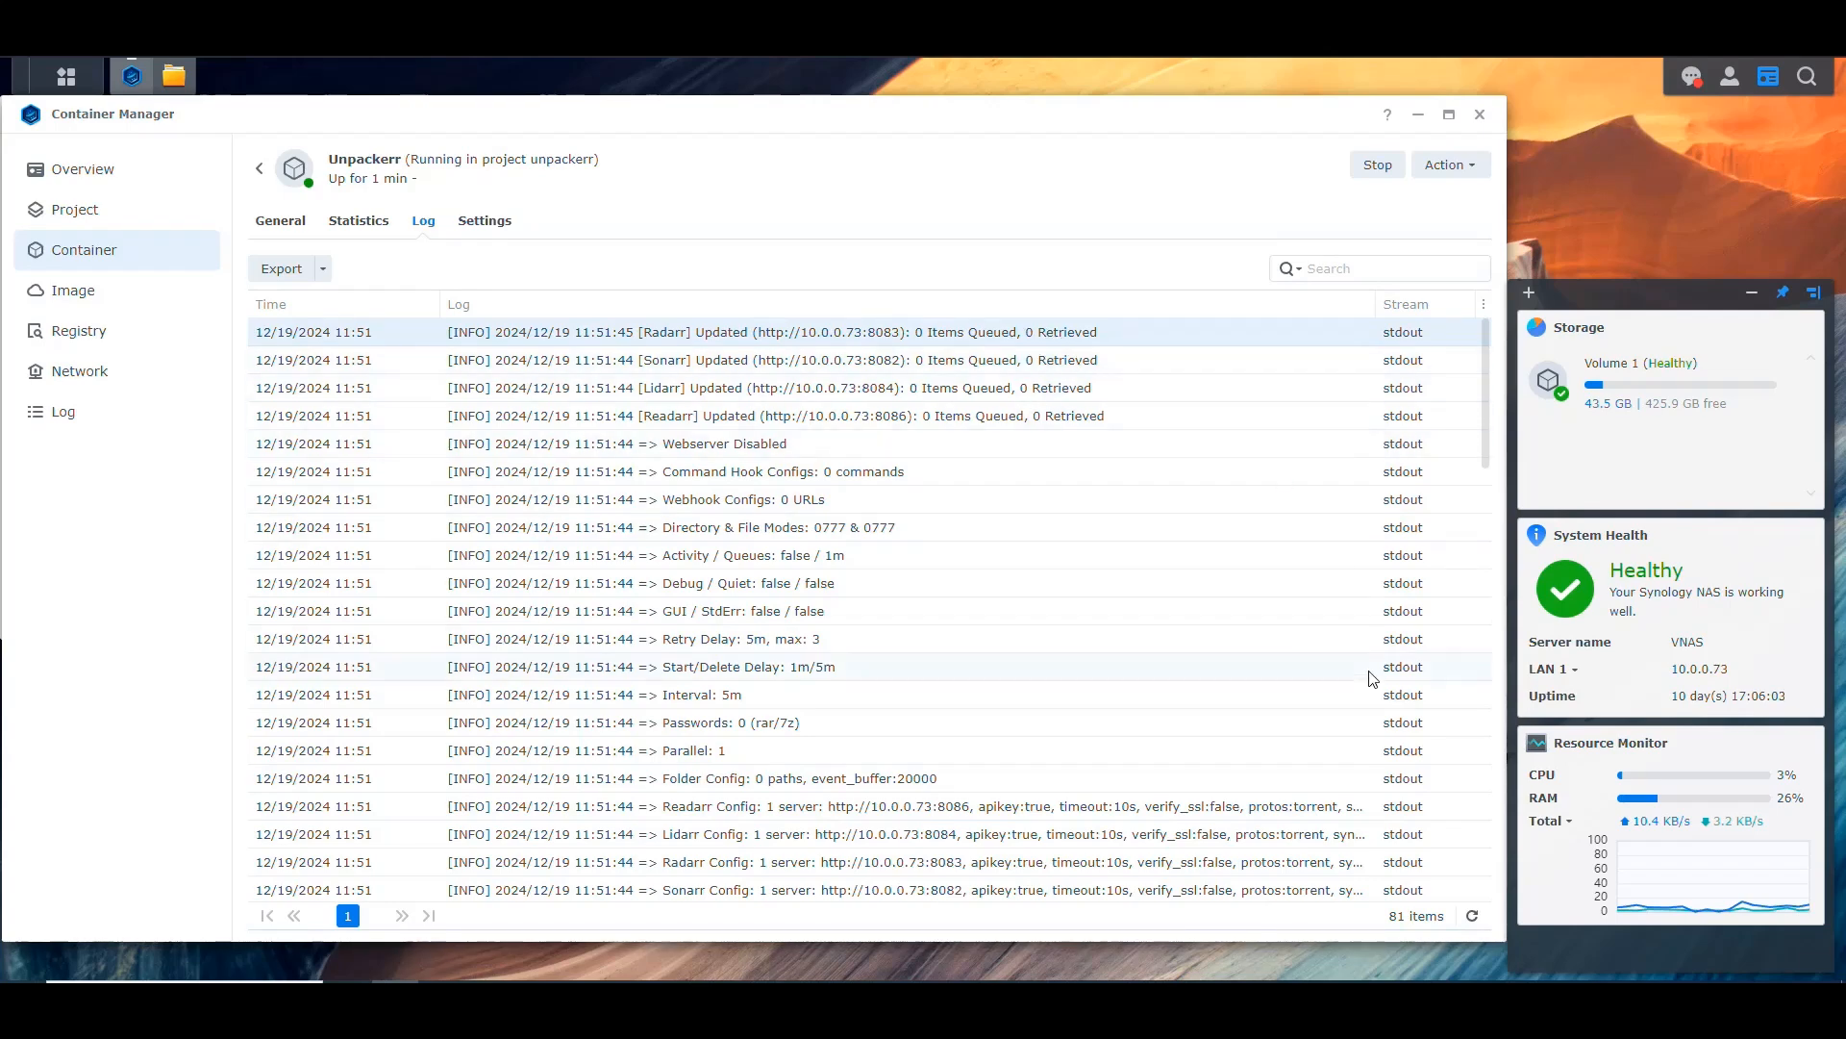
click(1473, 915)
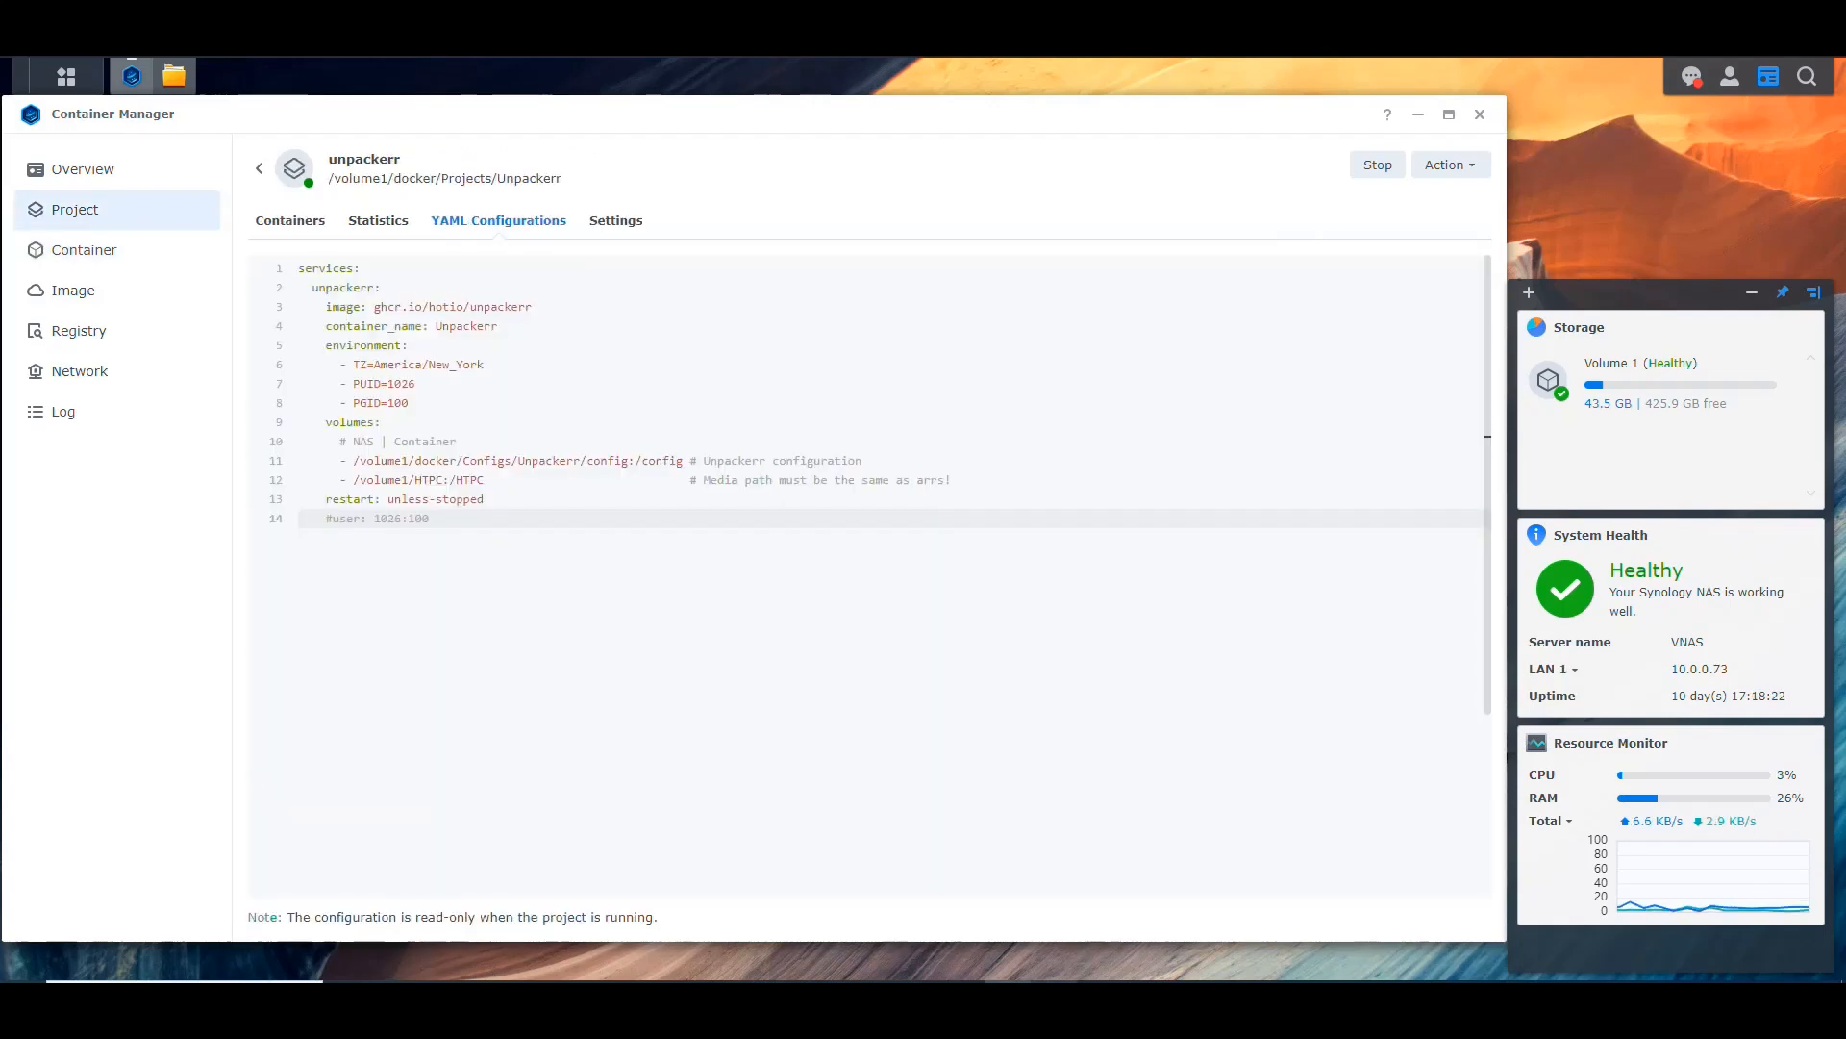
Highlight the sonarr protocols = "torrent" line in unpackerr.conf to review it
click(1054, 998)
drag(185, 343, 25, 346)
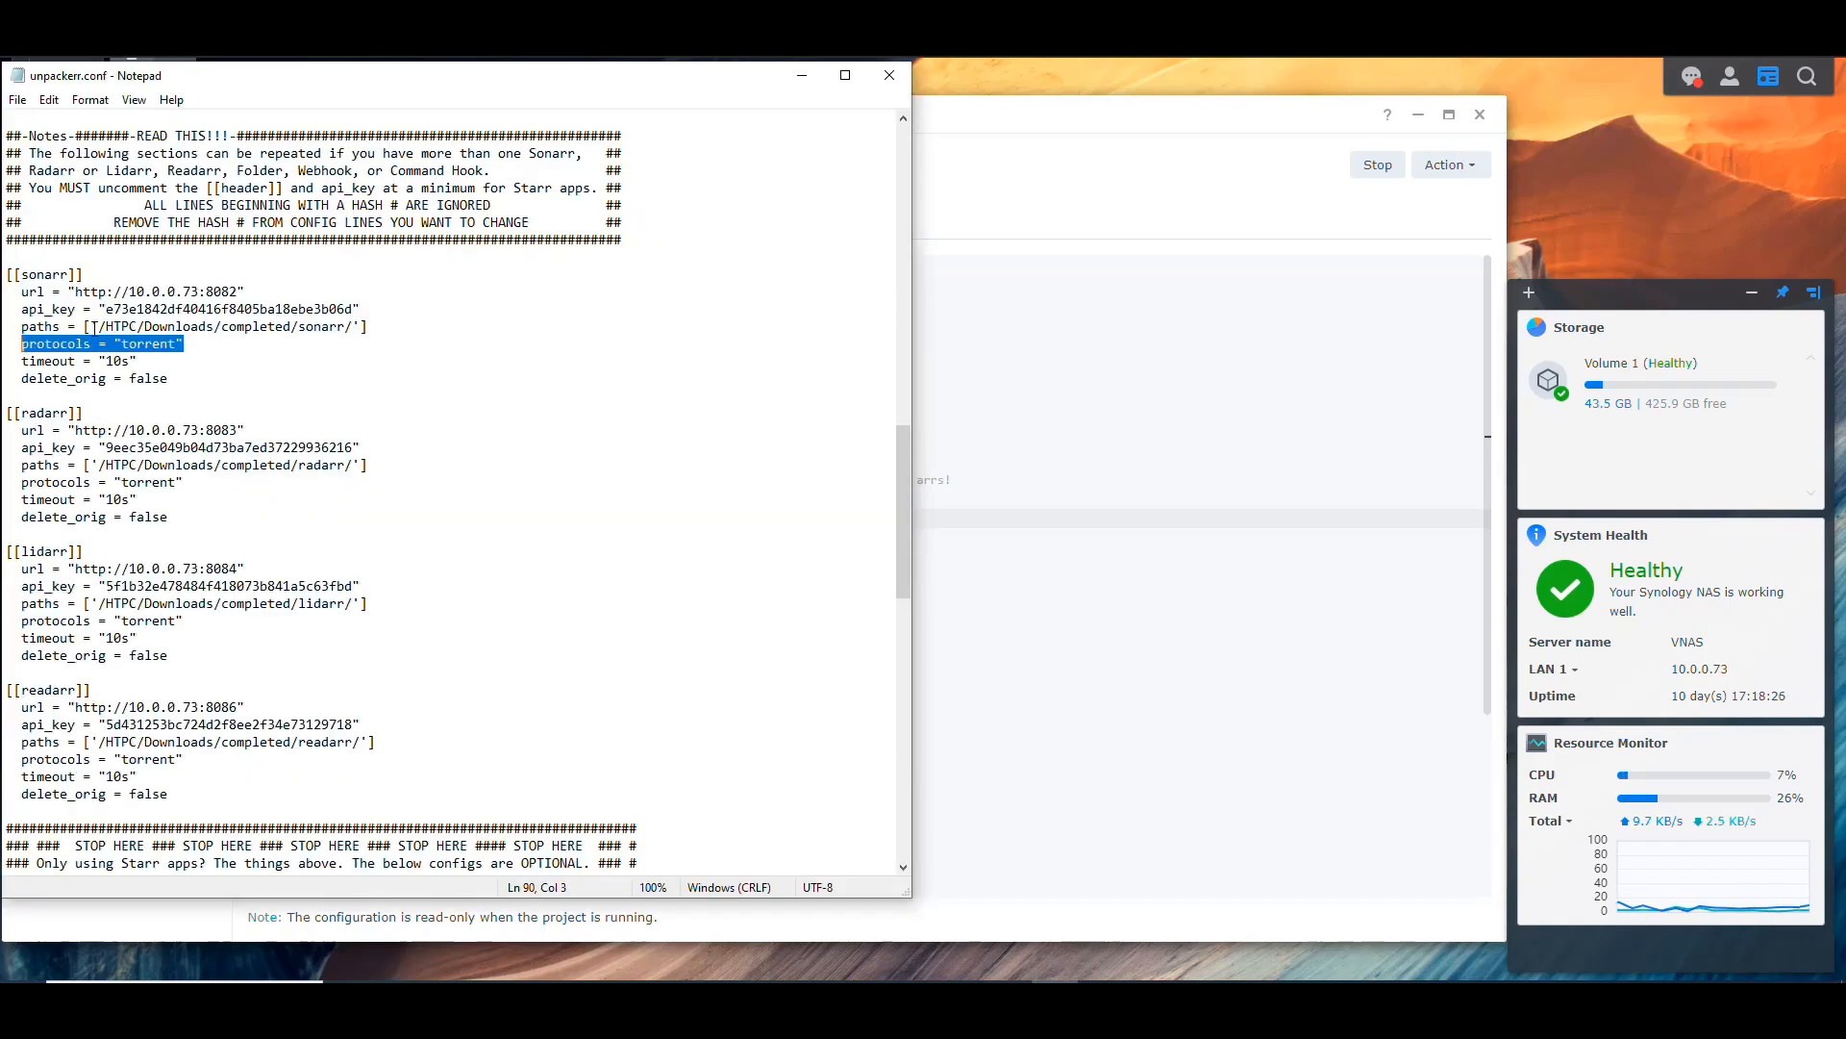
click(210, 346)
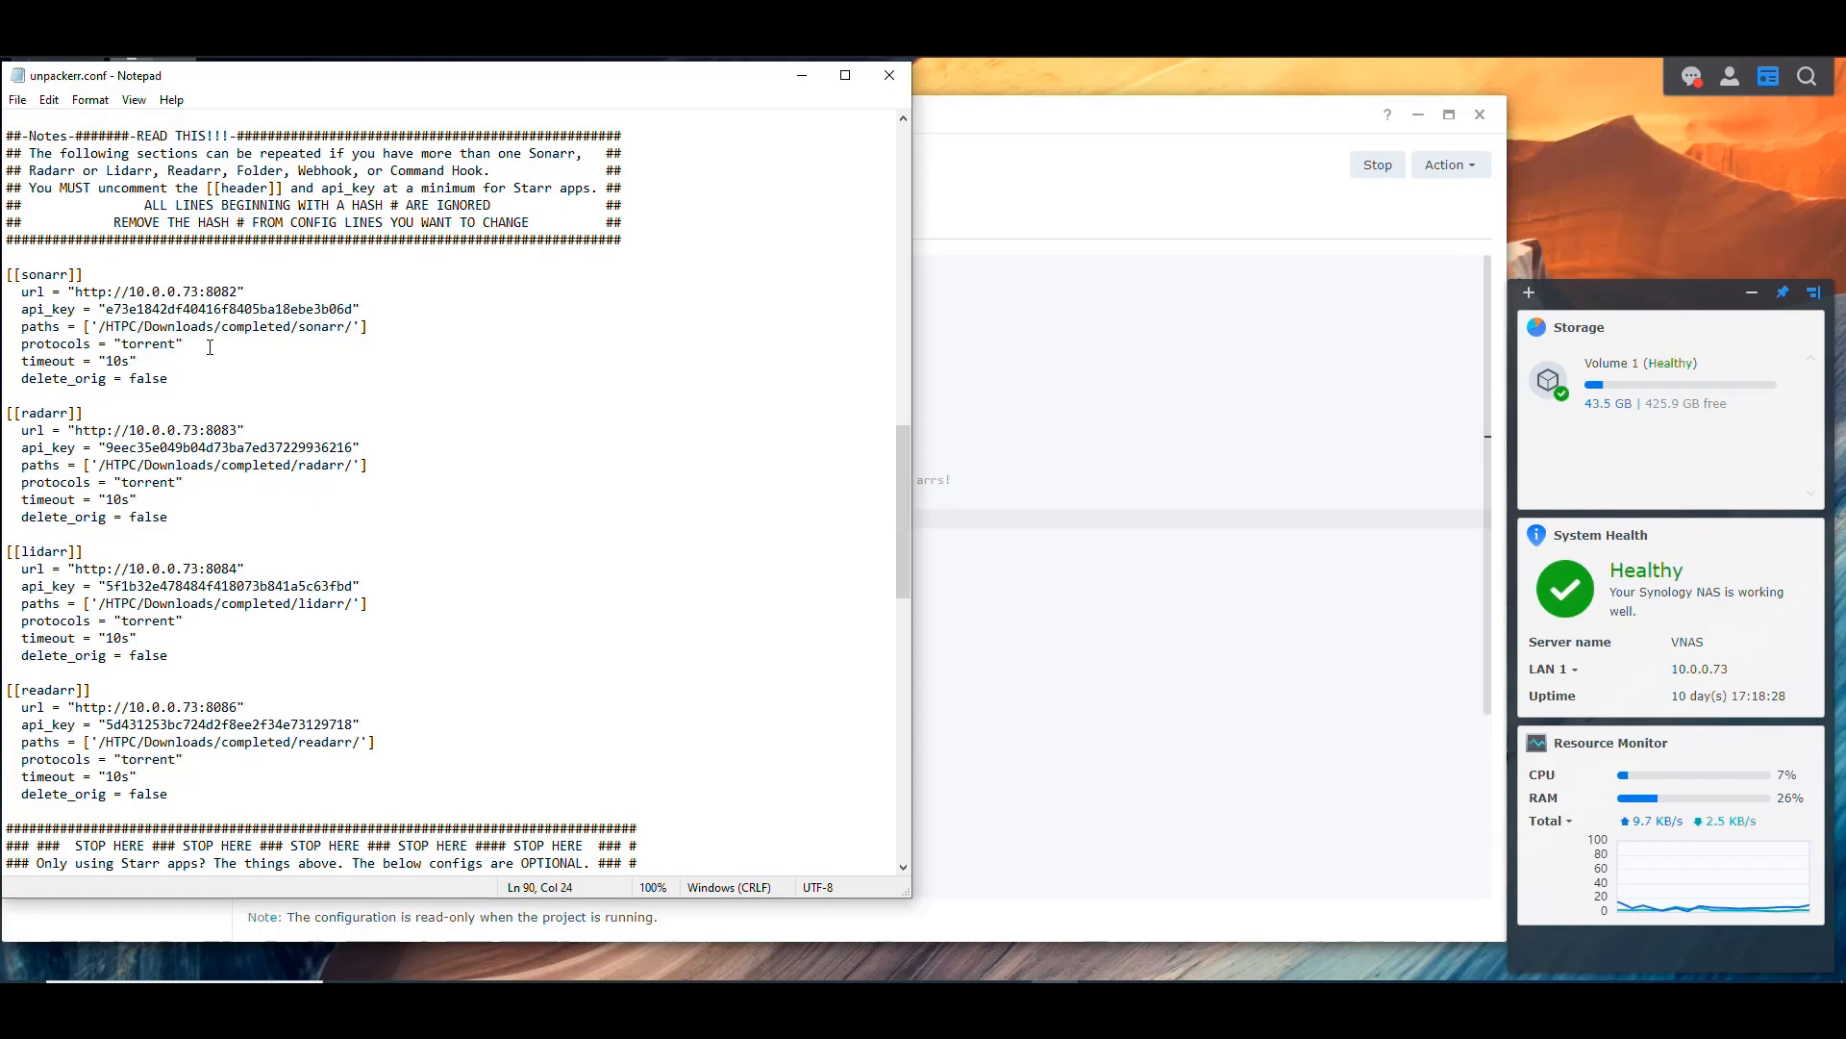
drag(194, 343, 23, 346)
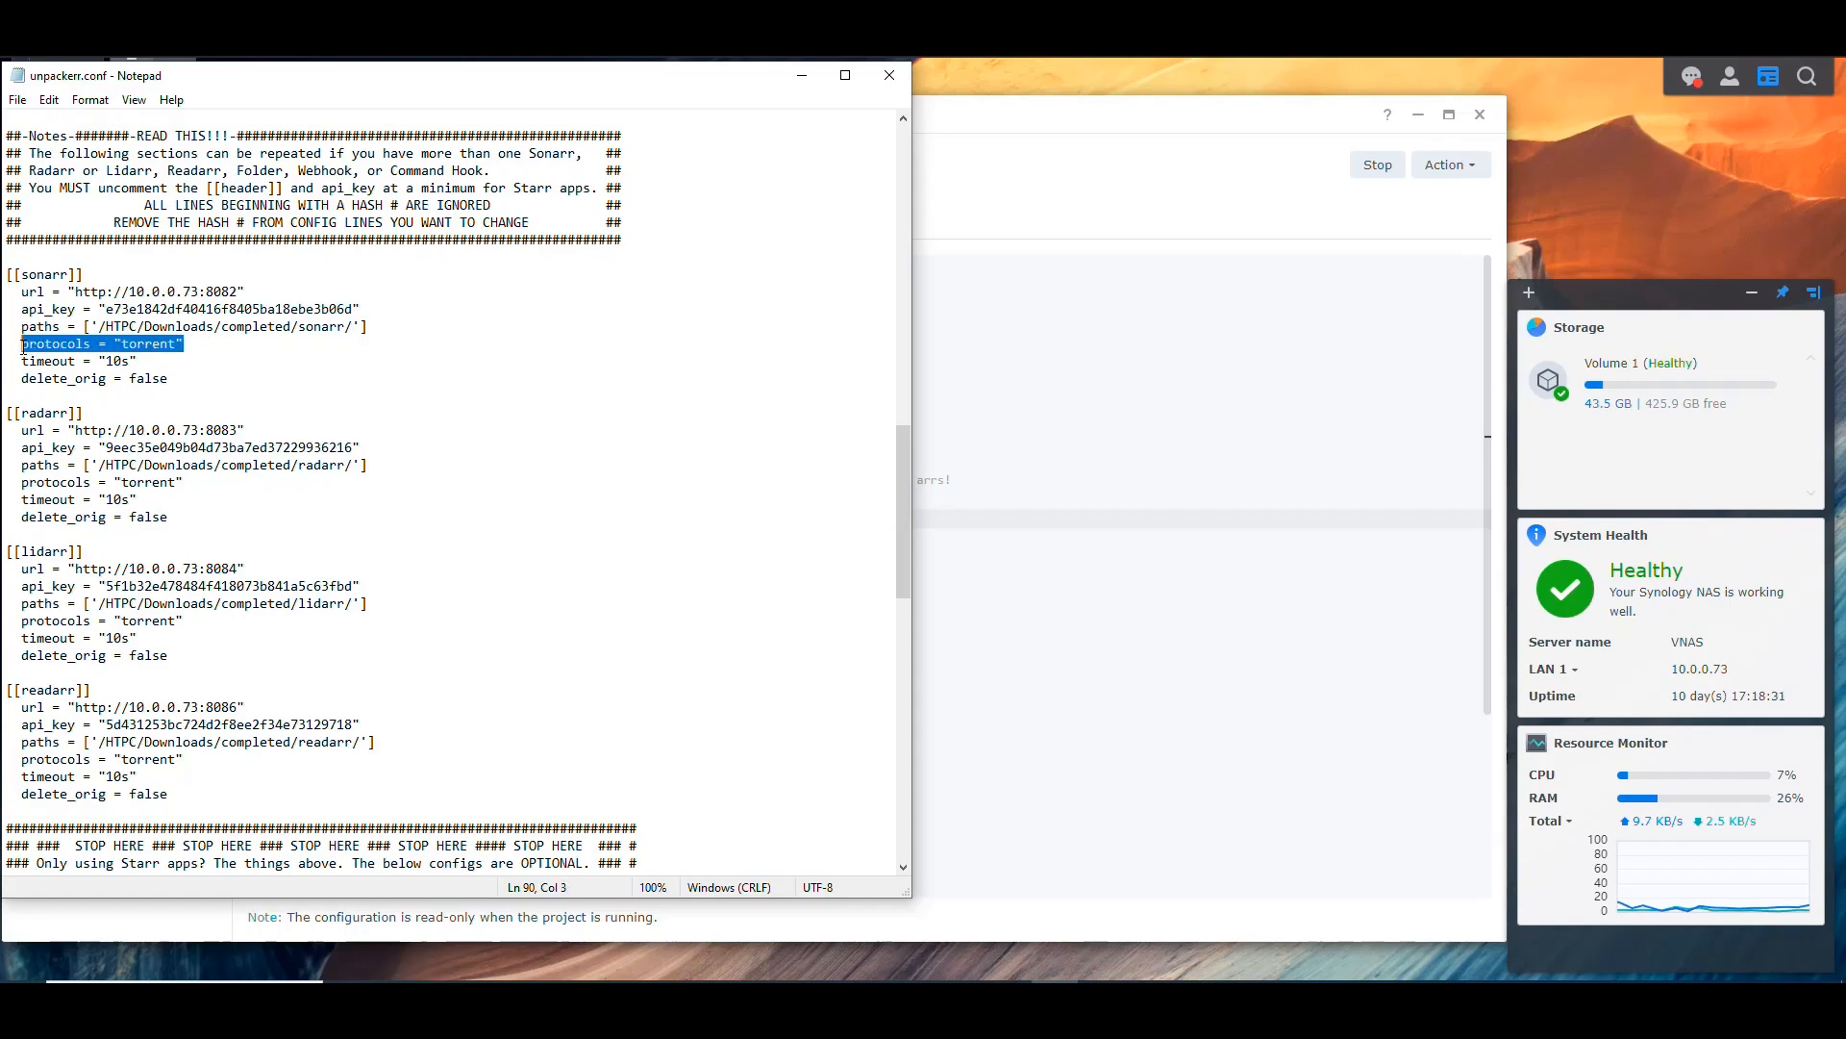
click(192, 345)
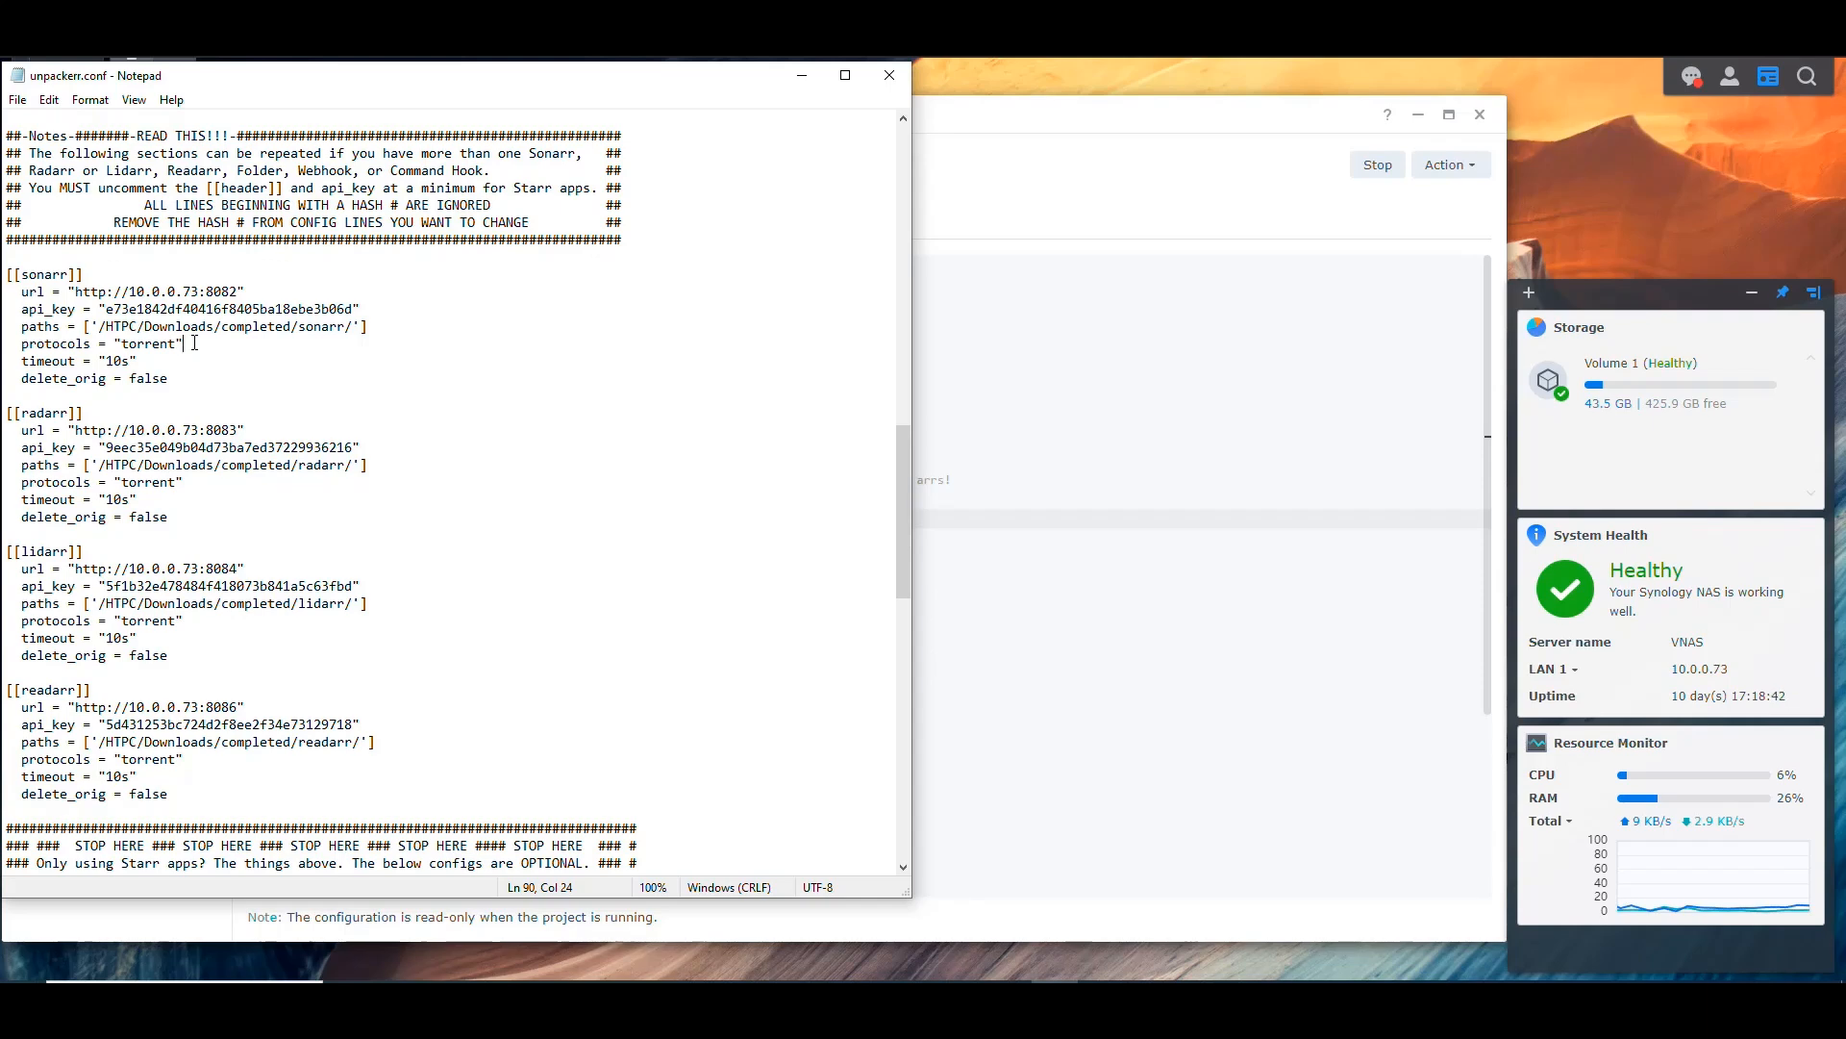
drag(184, 344, 21, 344)
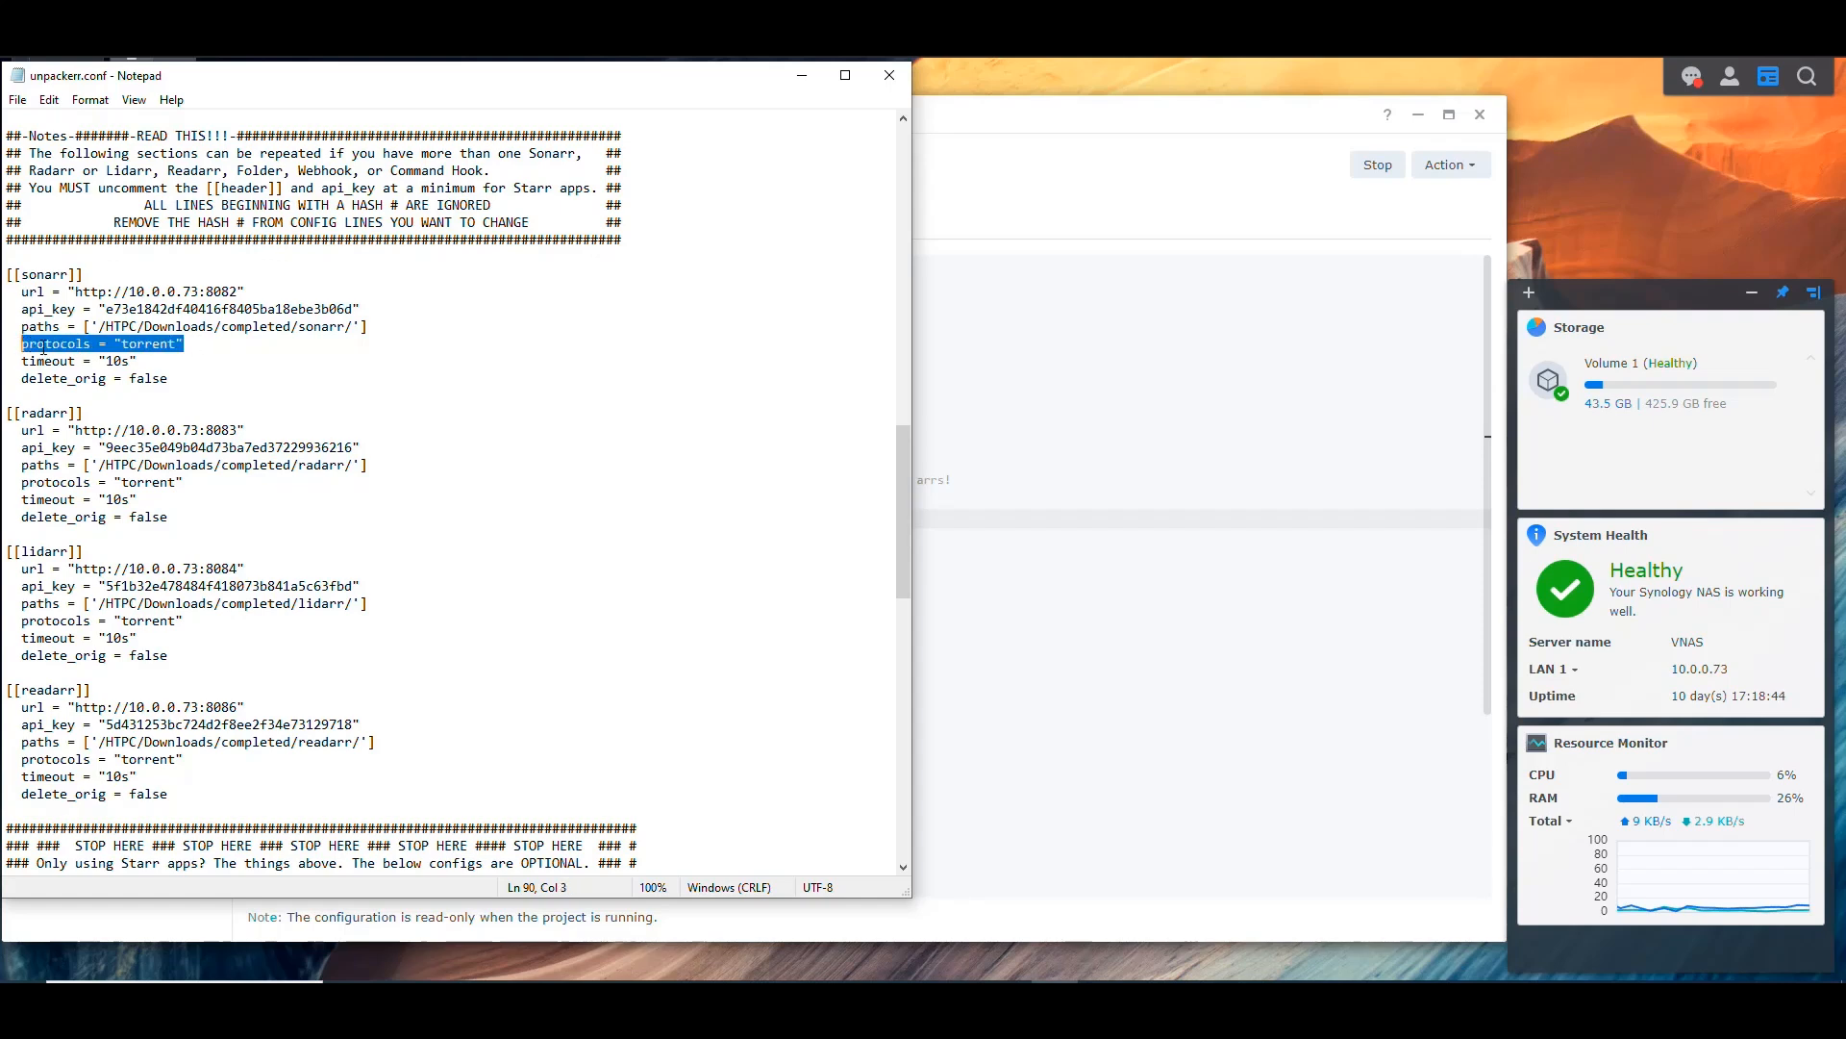
click(183, 343)
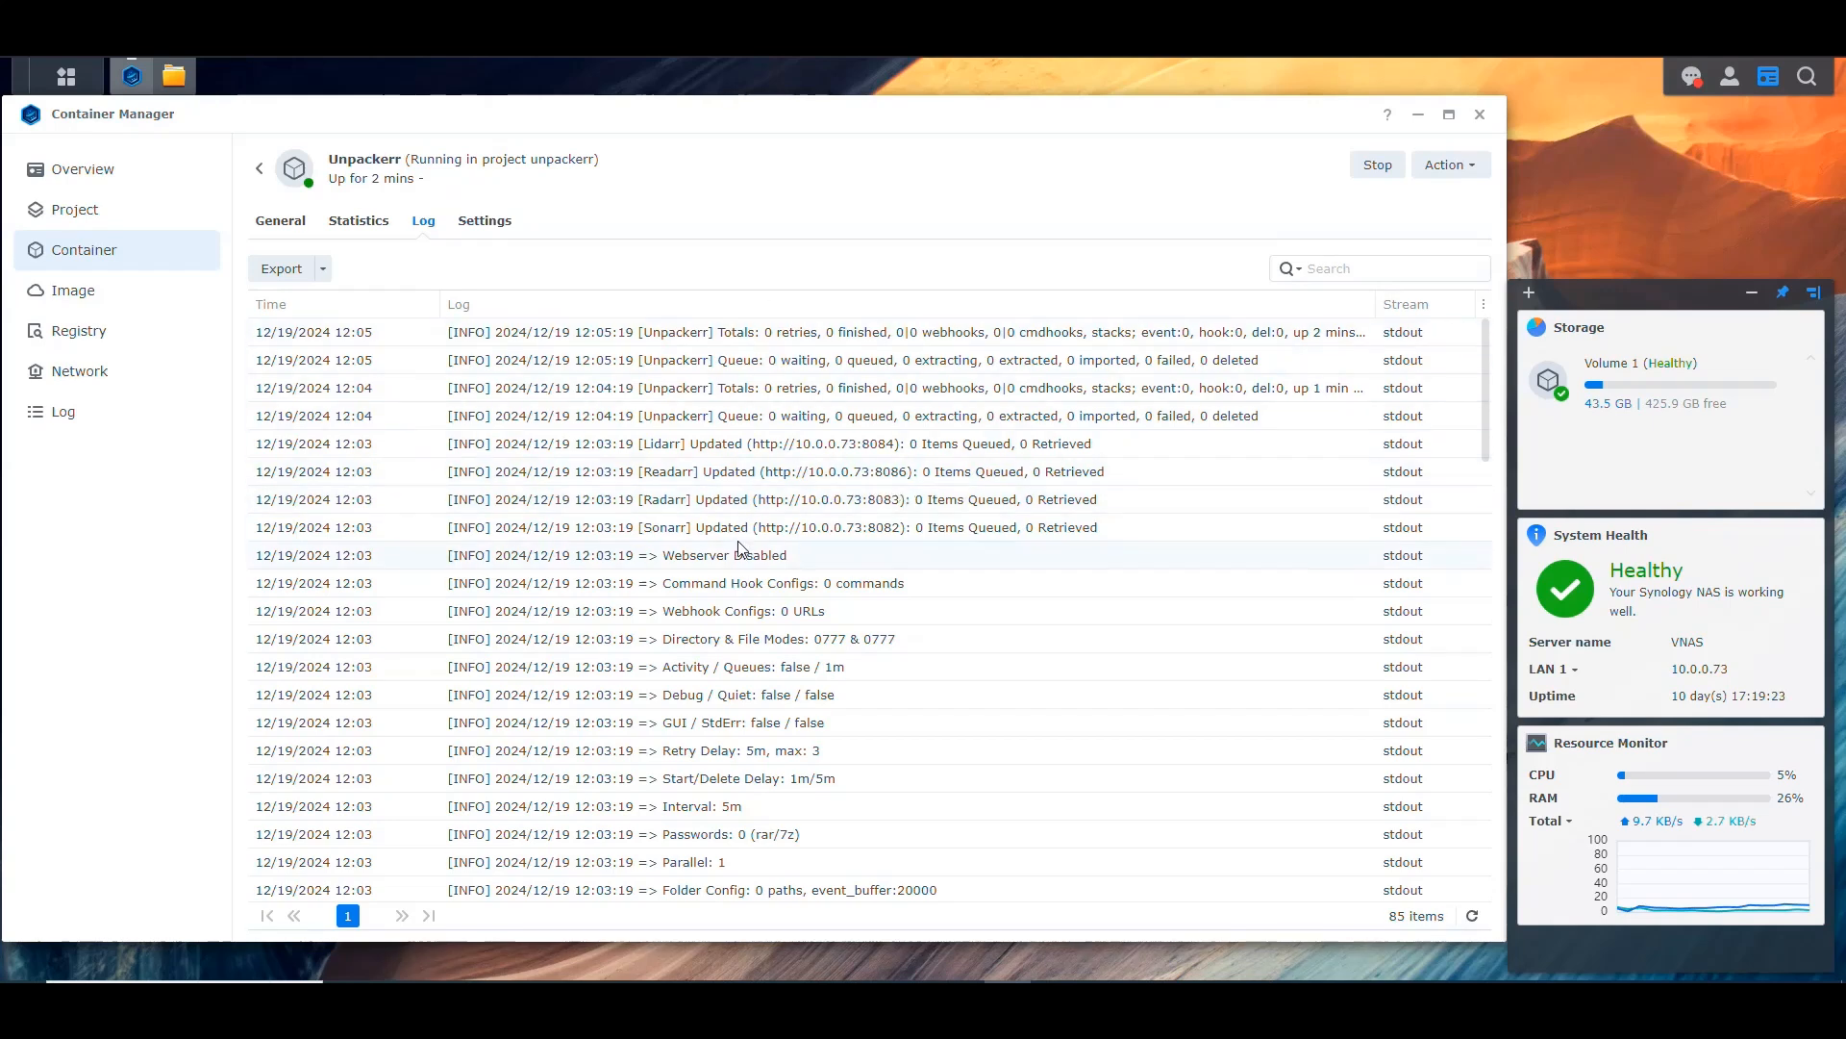
click(678, 530)
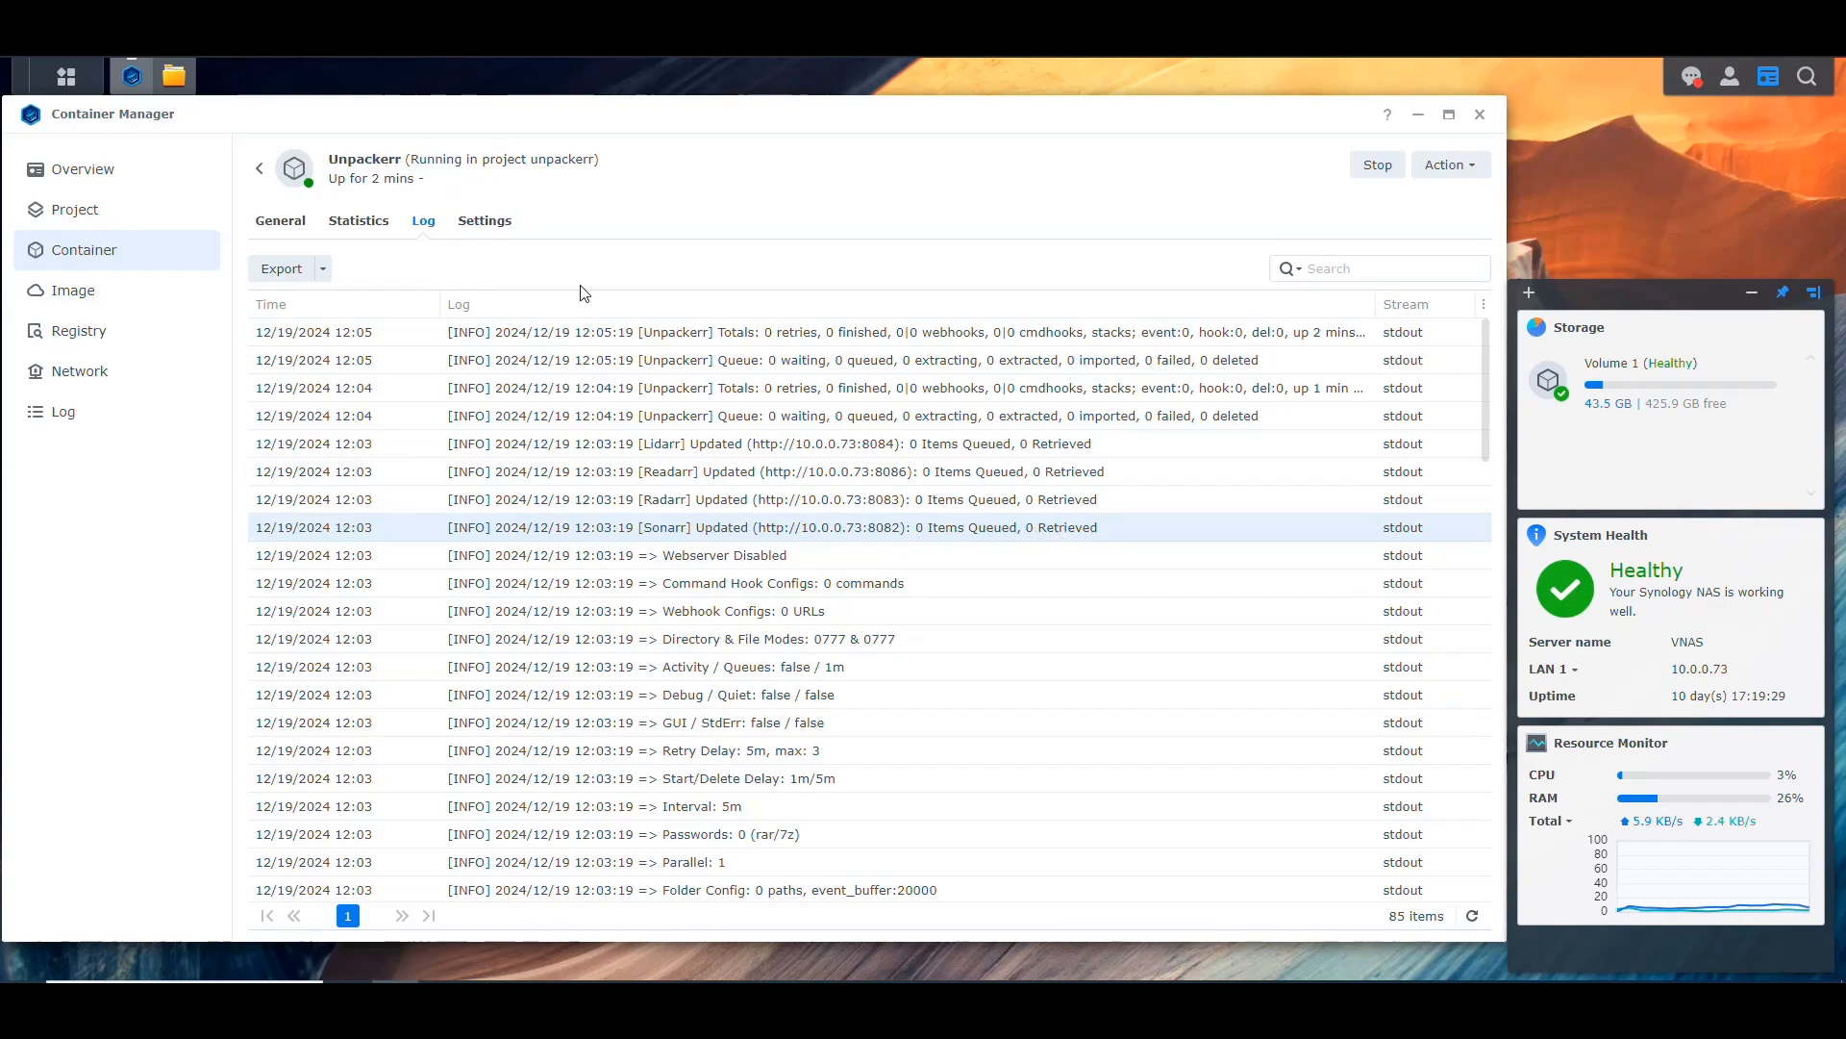
click(484, 221)
scroll(793, 475, down, 5)
scroll(560, 452, up, 3)
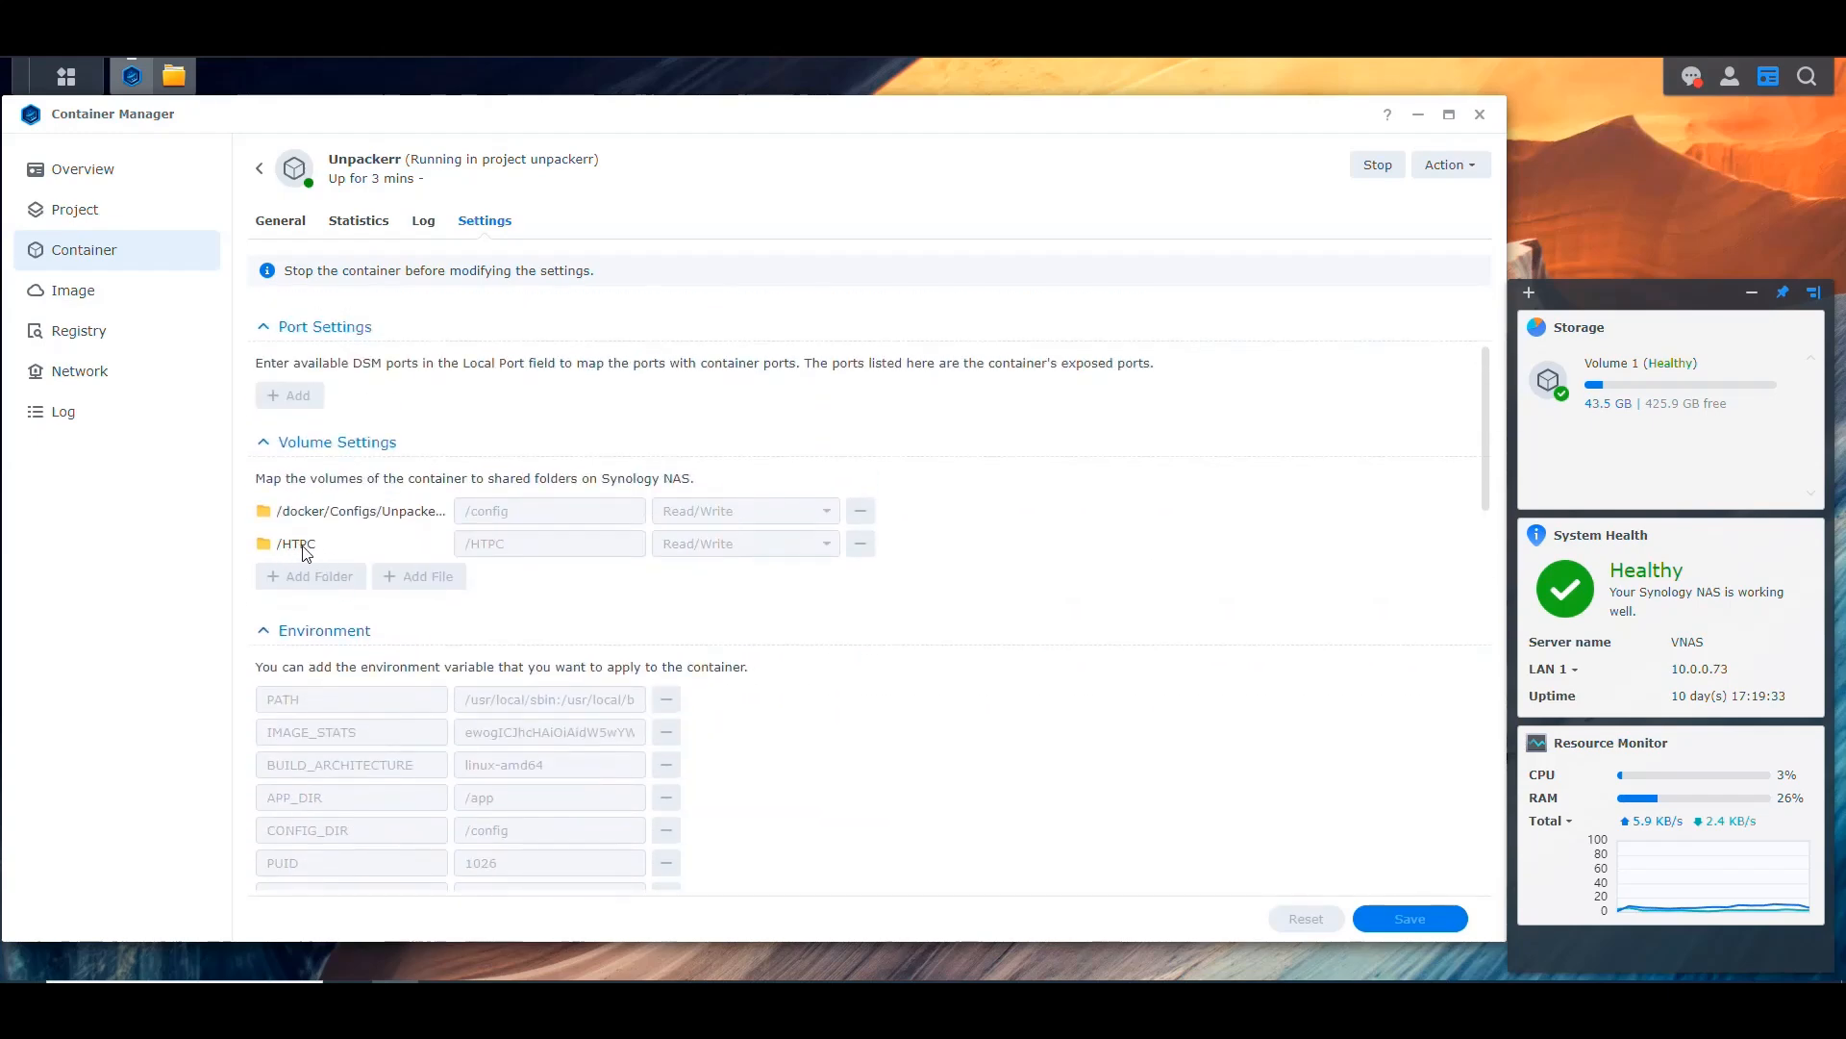
click(1054, 1001)
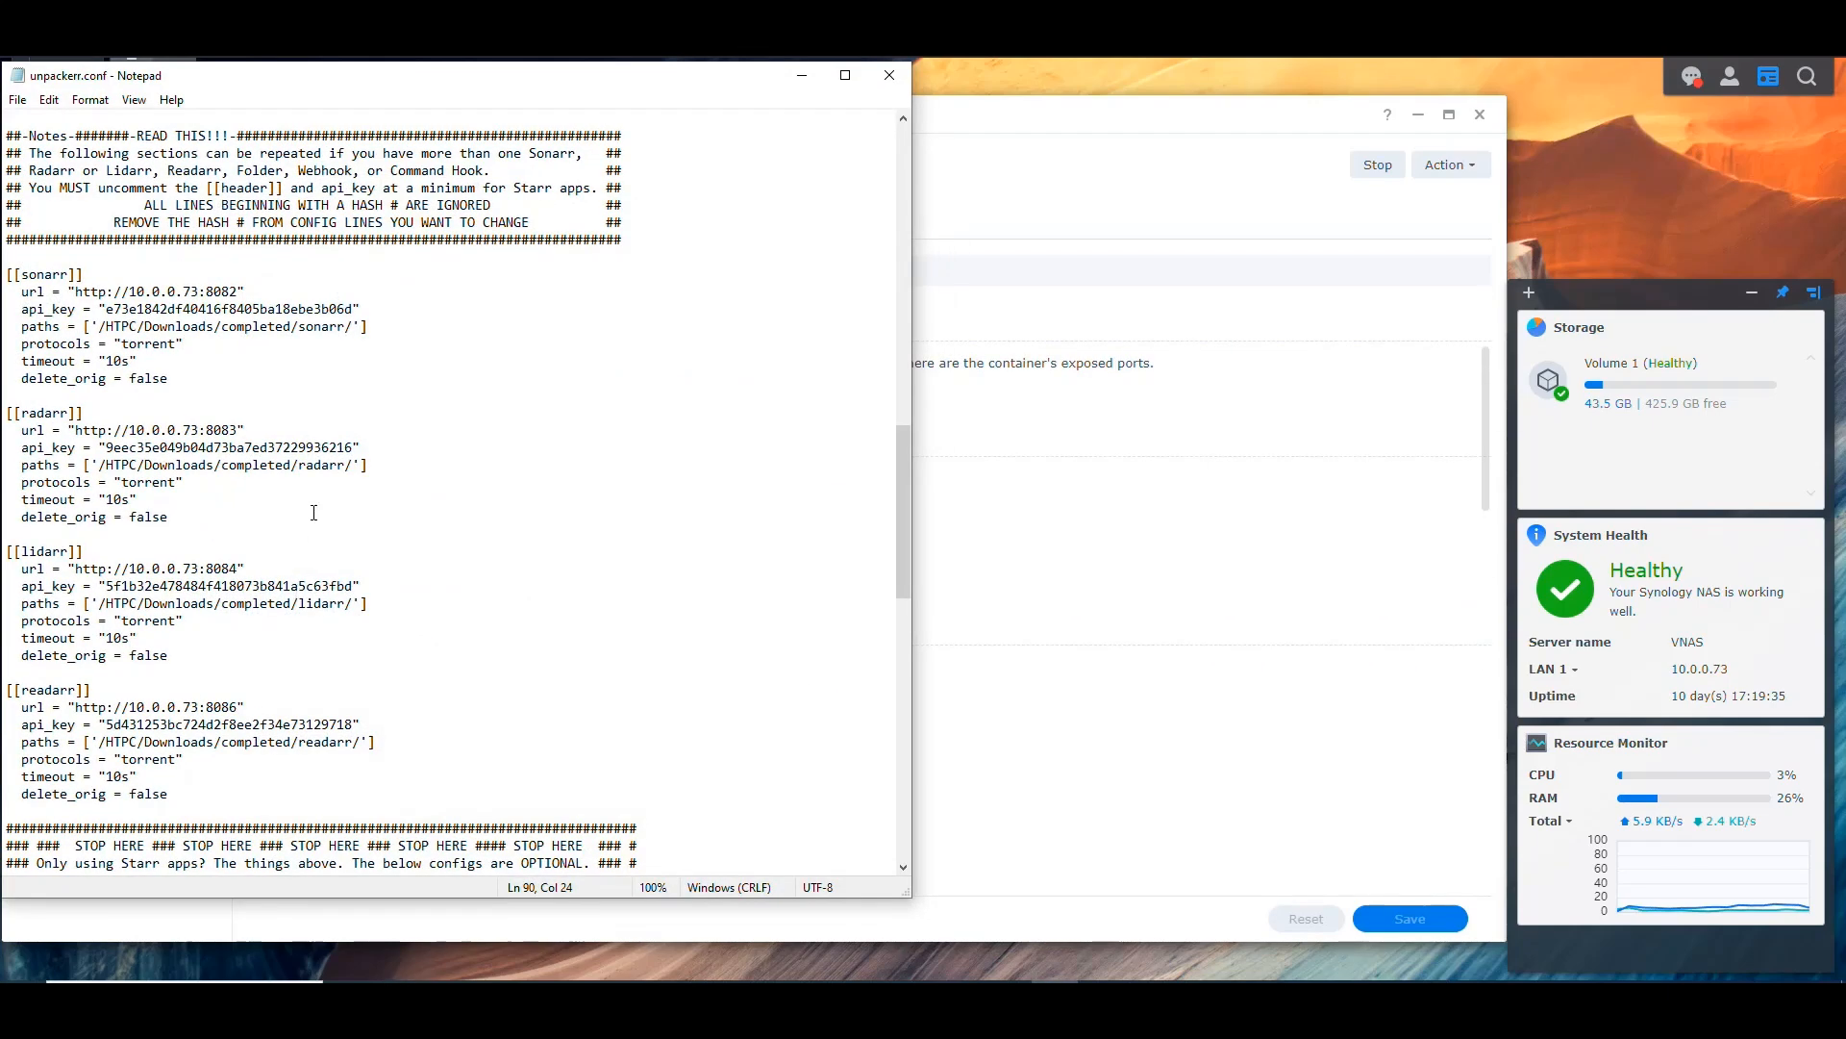
drag(354, 464, 105, 467)
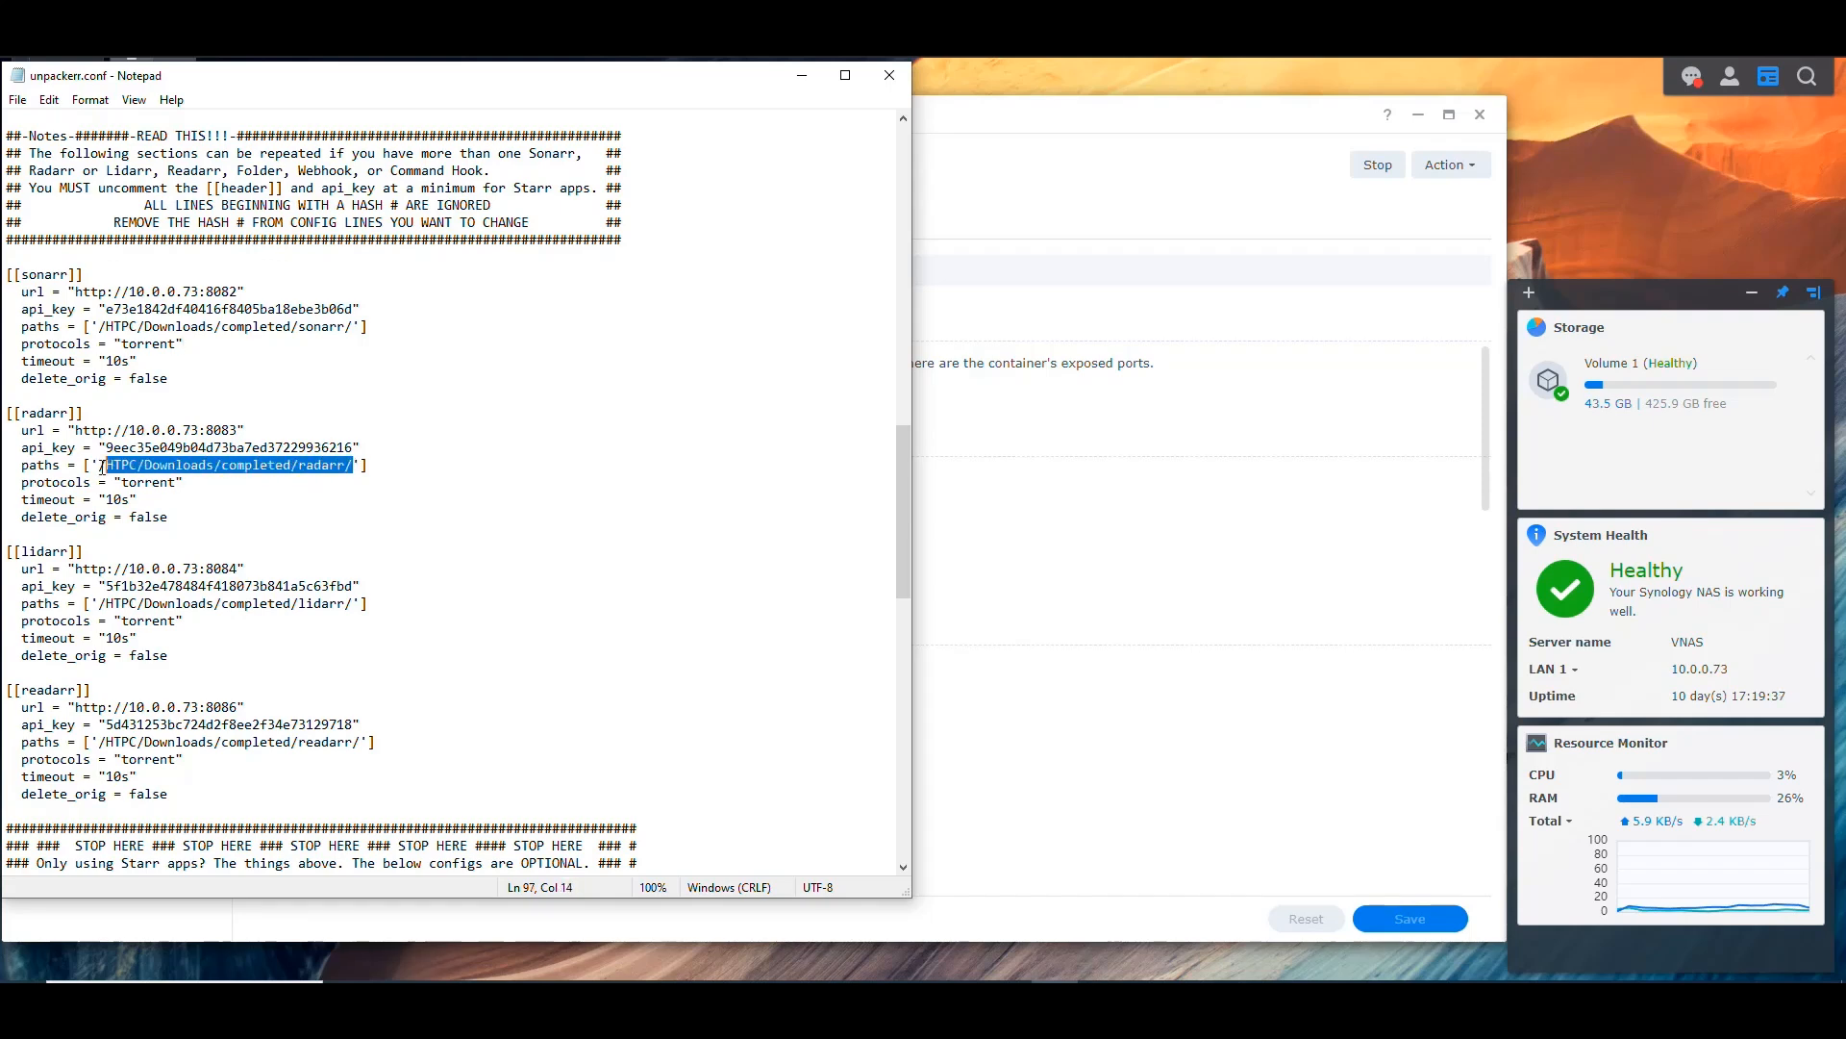
click(354, 466)
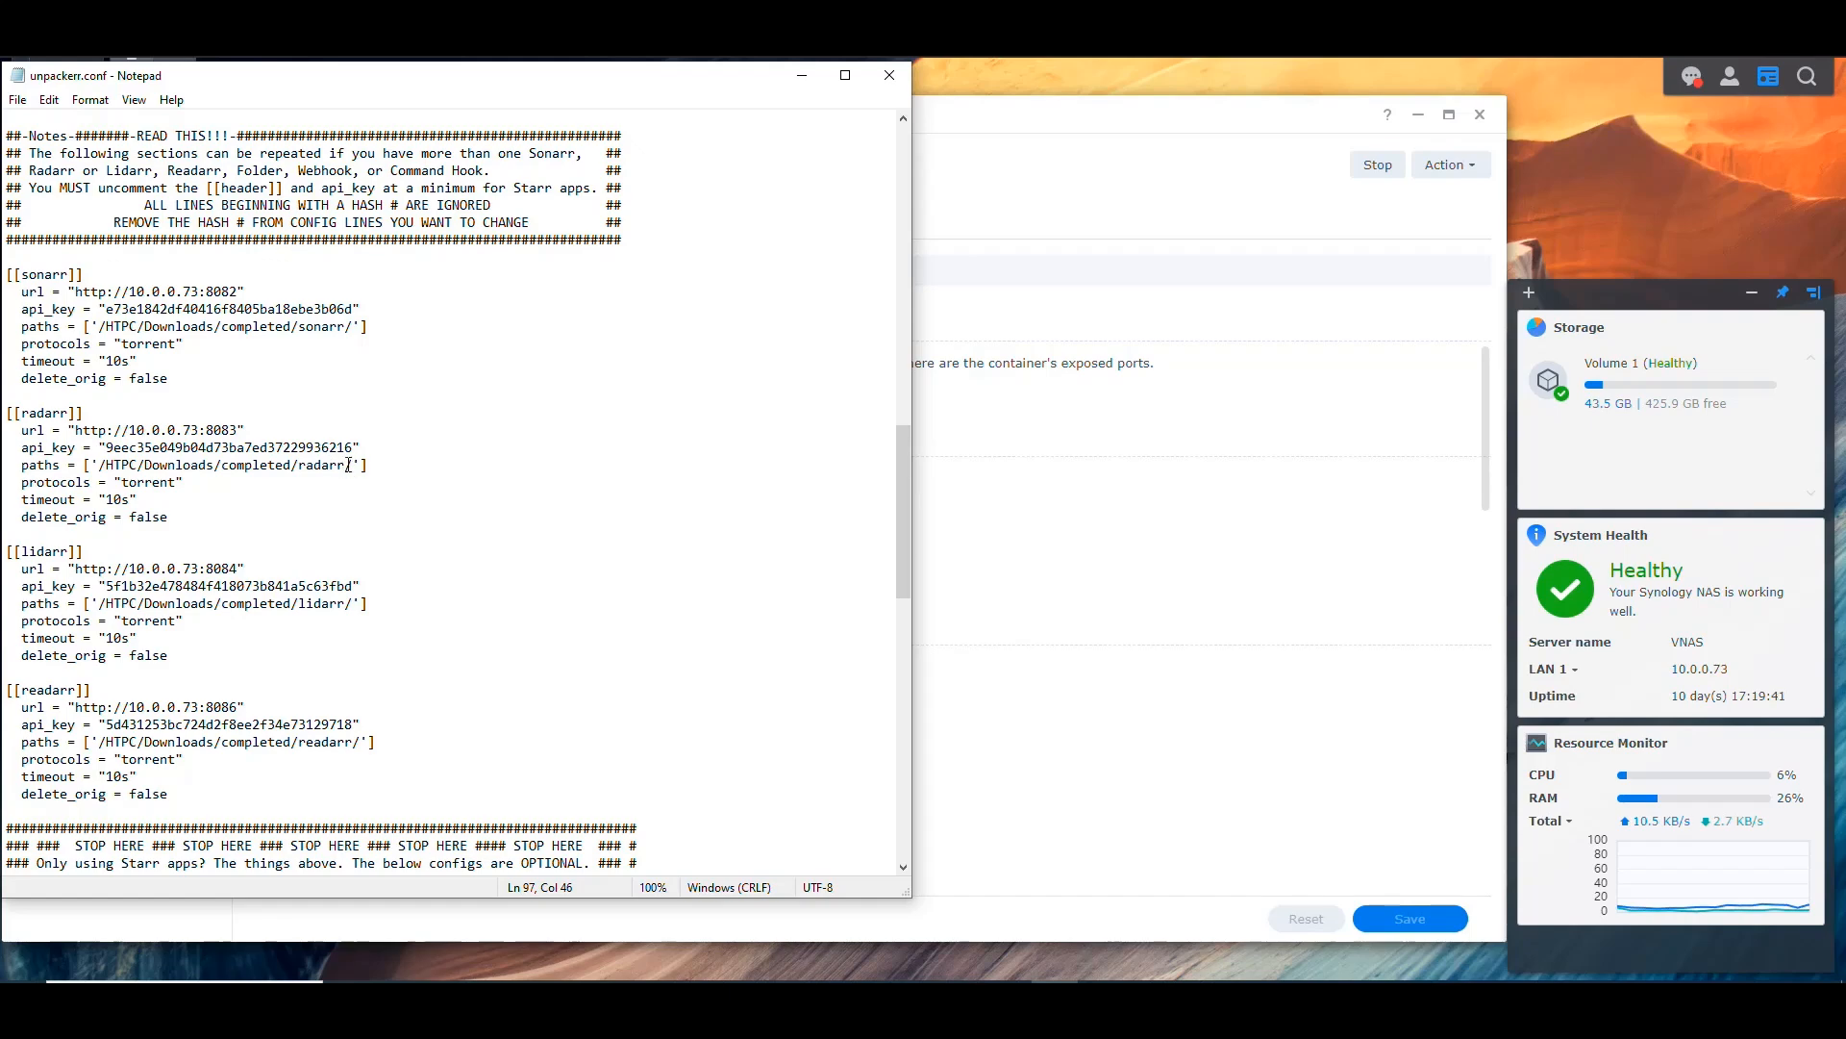
click(803, 76)
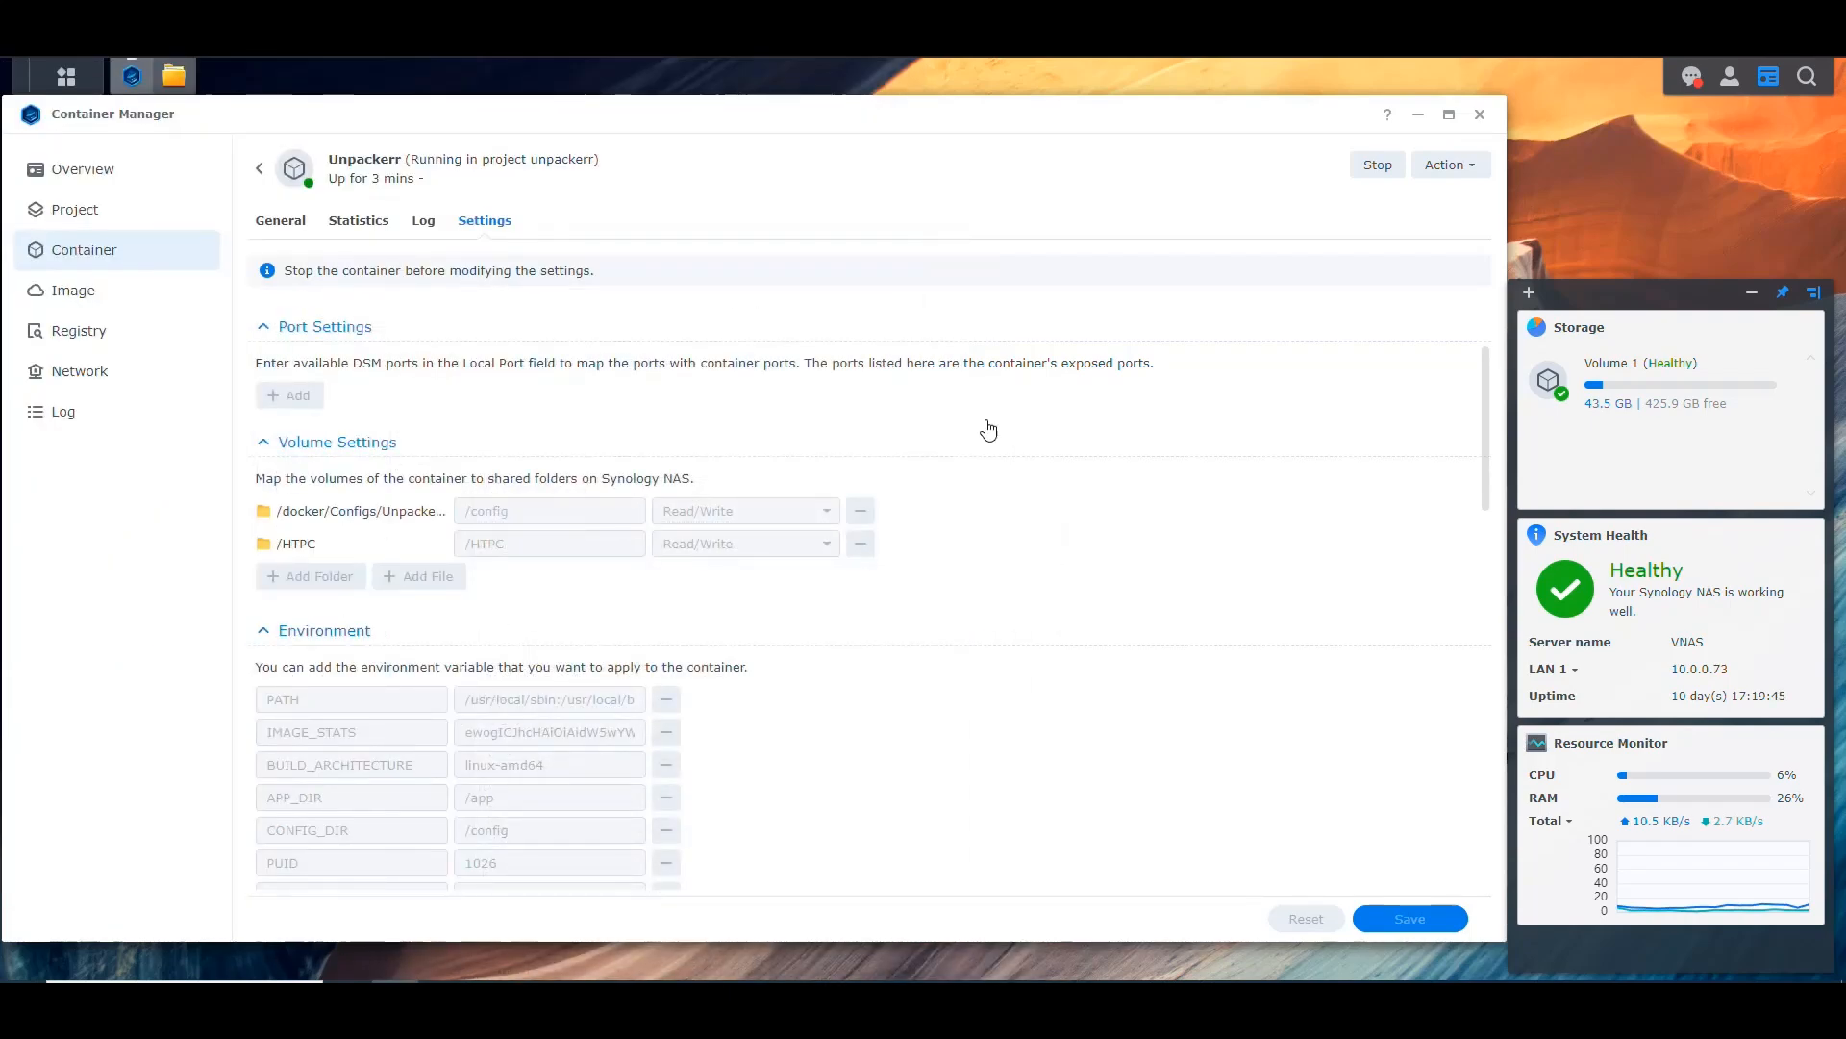
click(423, 223)
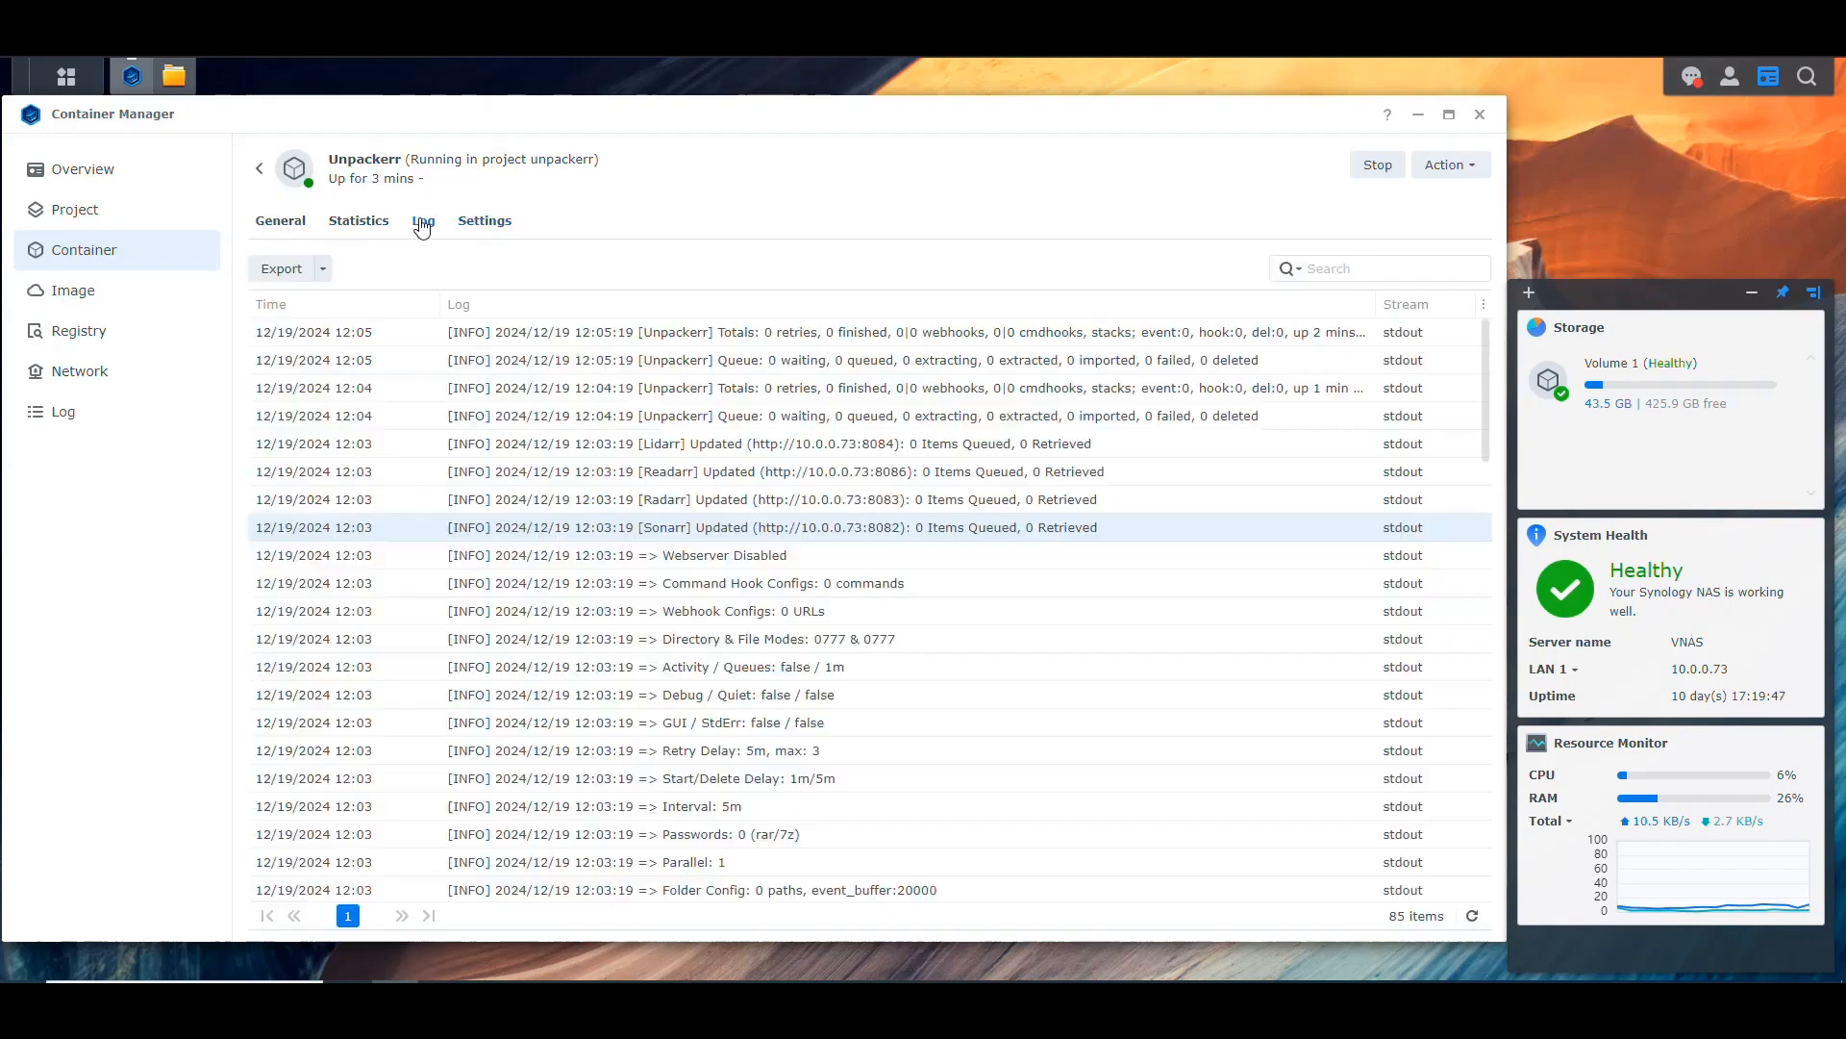